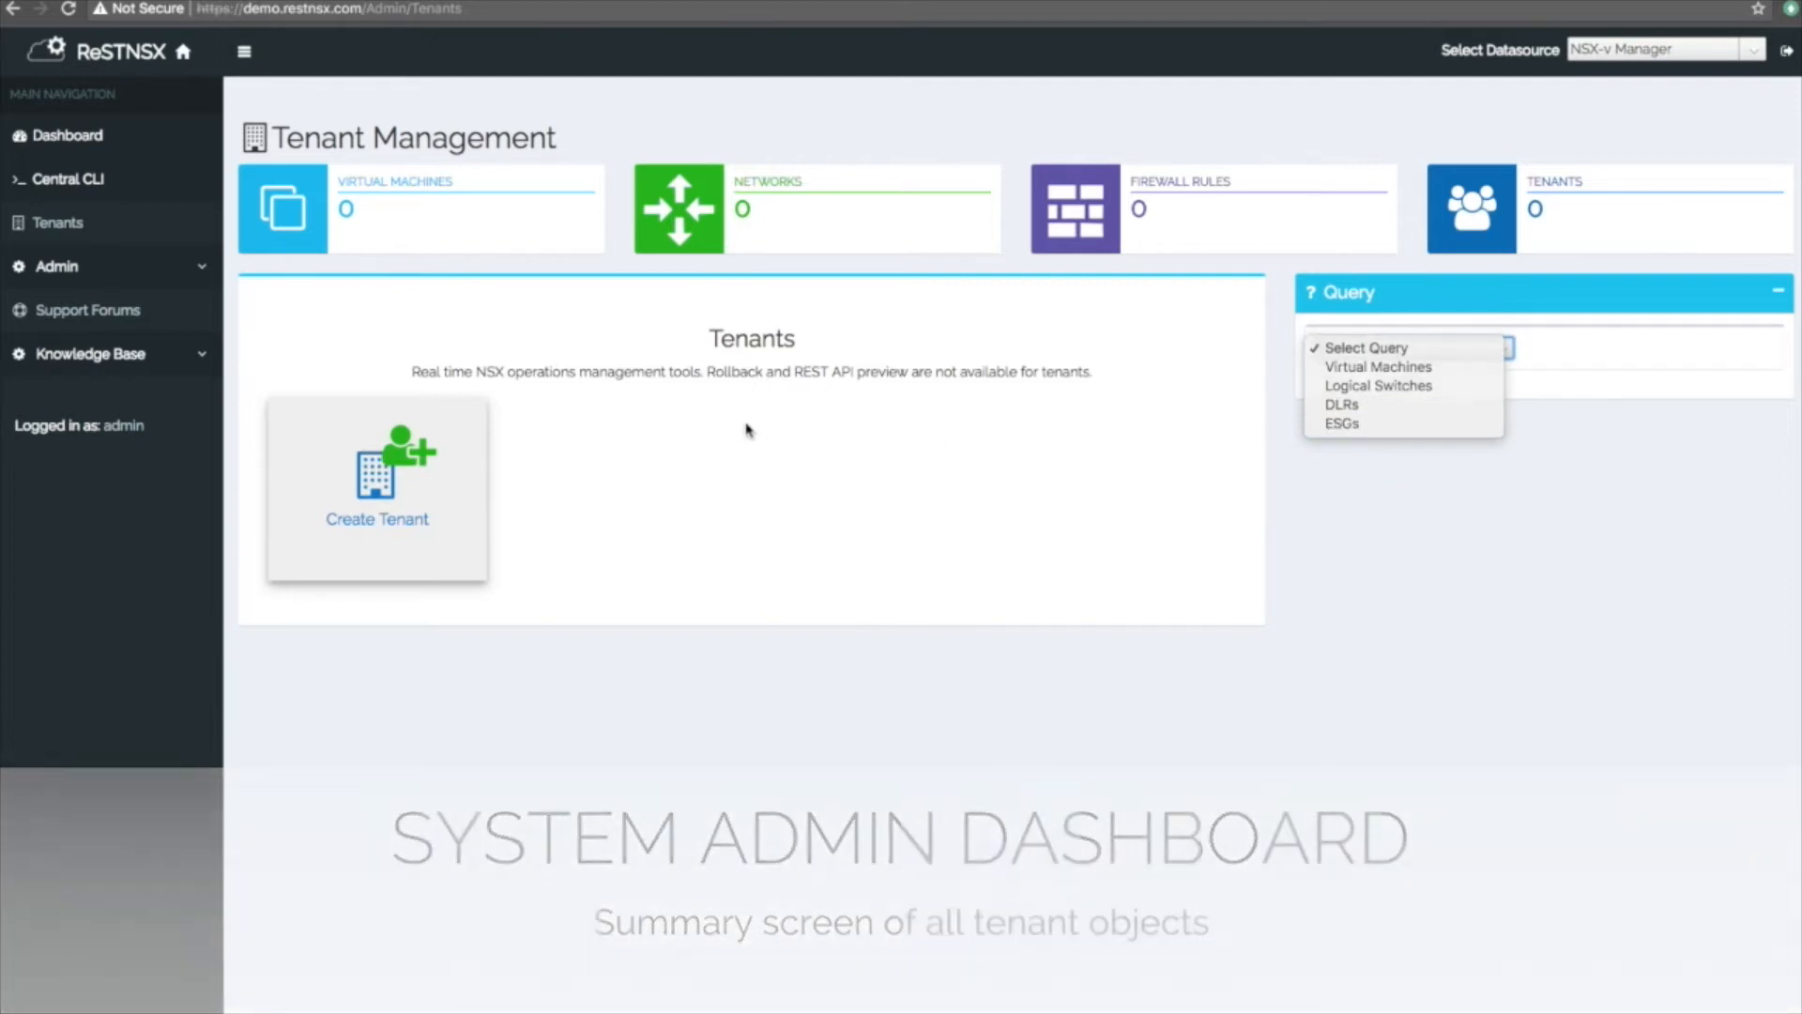
Close the Query dropdown on Tenant Management without selecting any query.
{"action": "left_click", "coordinate": [746, 429]}
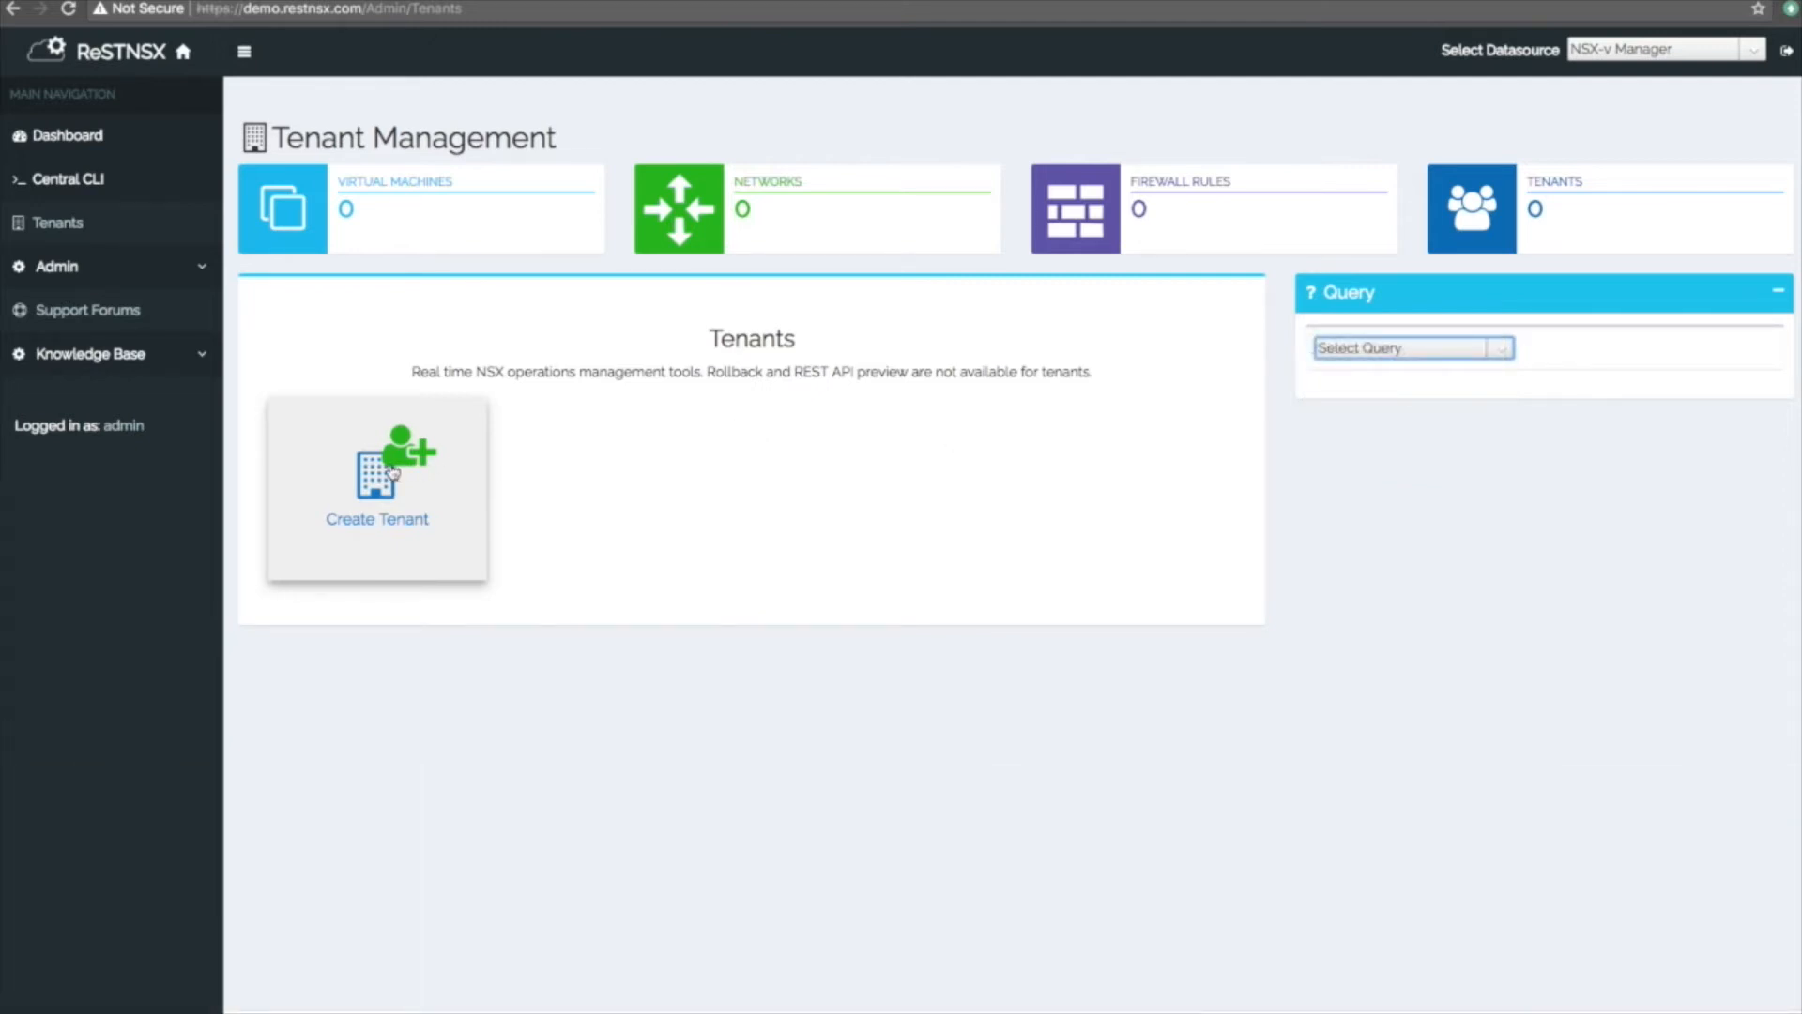
Start a new tenant named Tenant1 with organization MyOrg and department MyDept.
{"action": "left_click", "coordinate": [393, 471]}
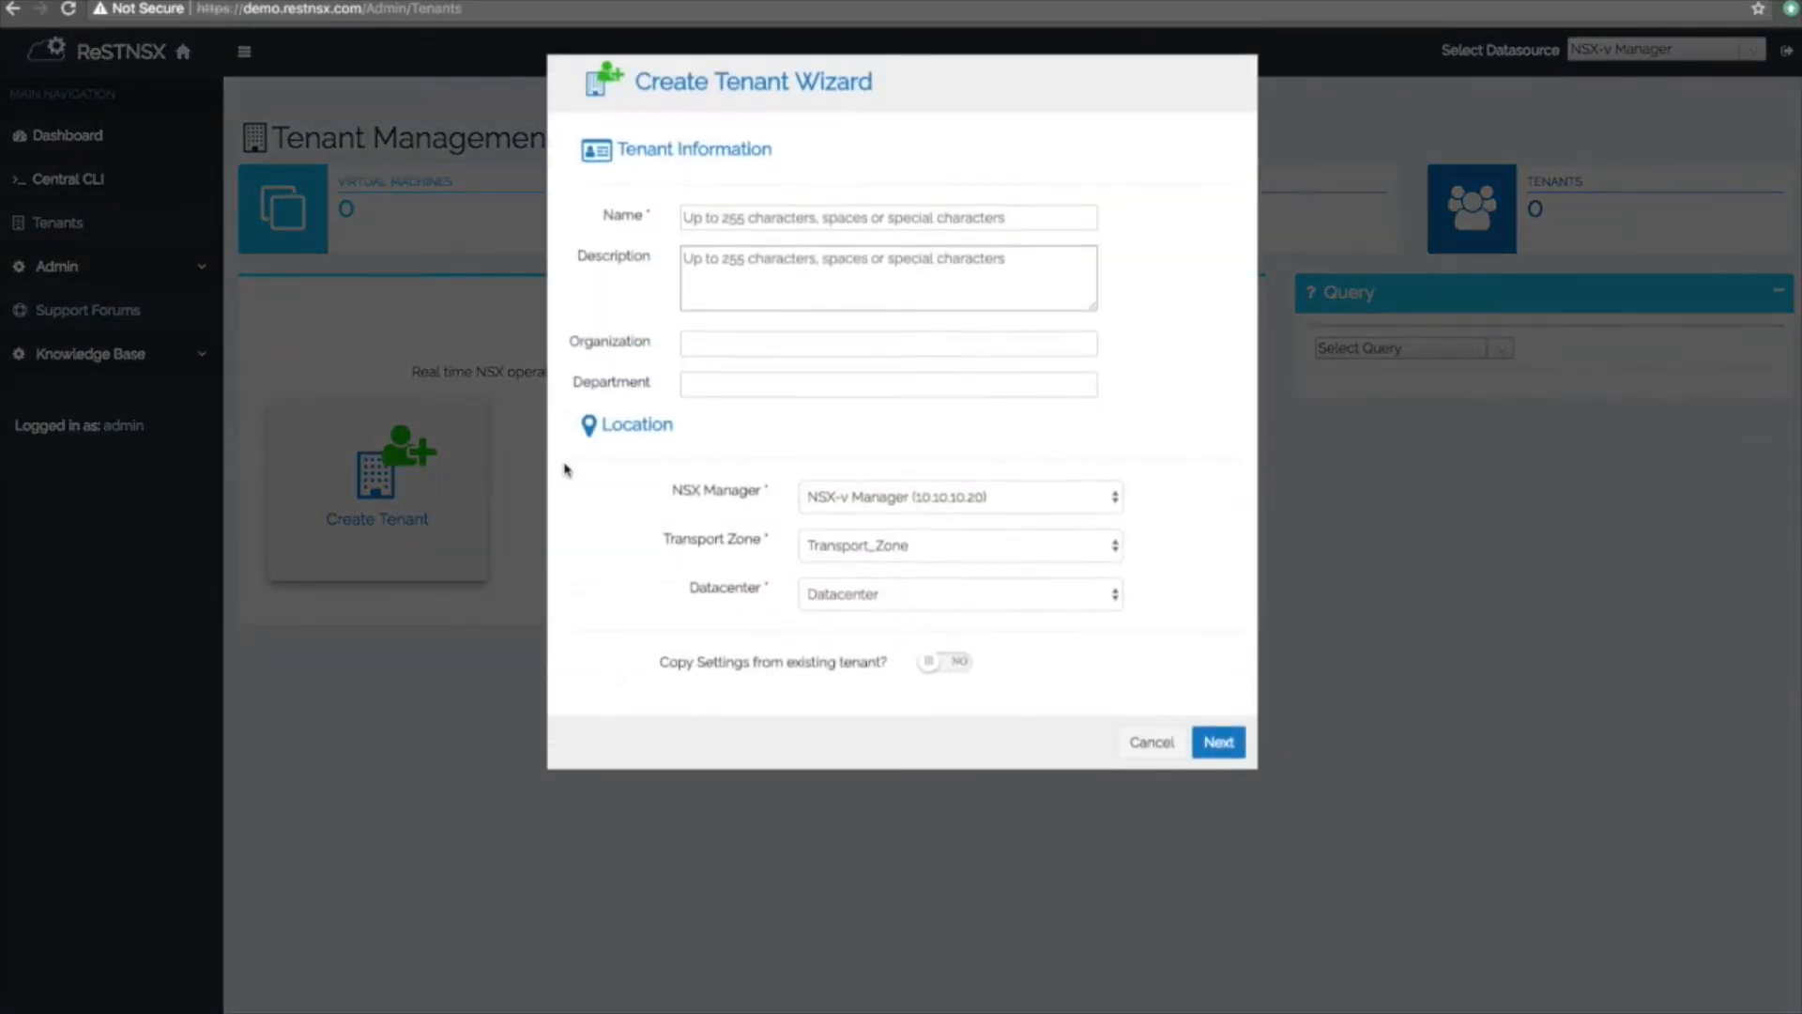
{"action": "left_click", "coordinate": [704, 225]}
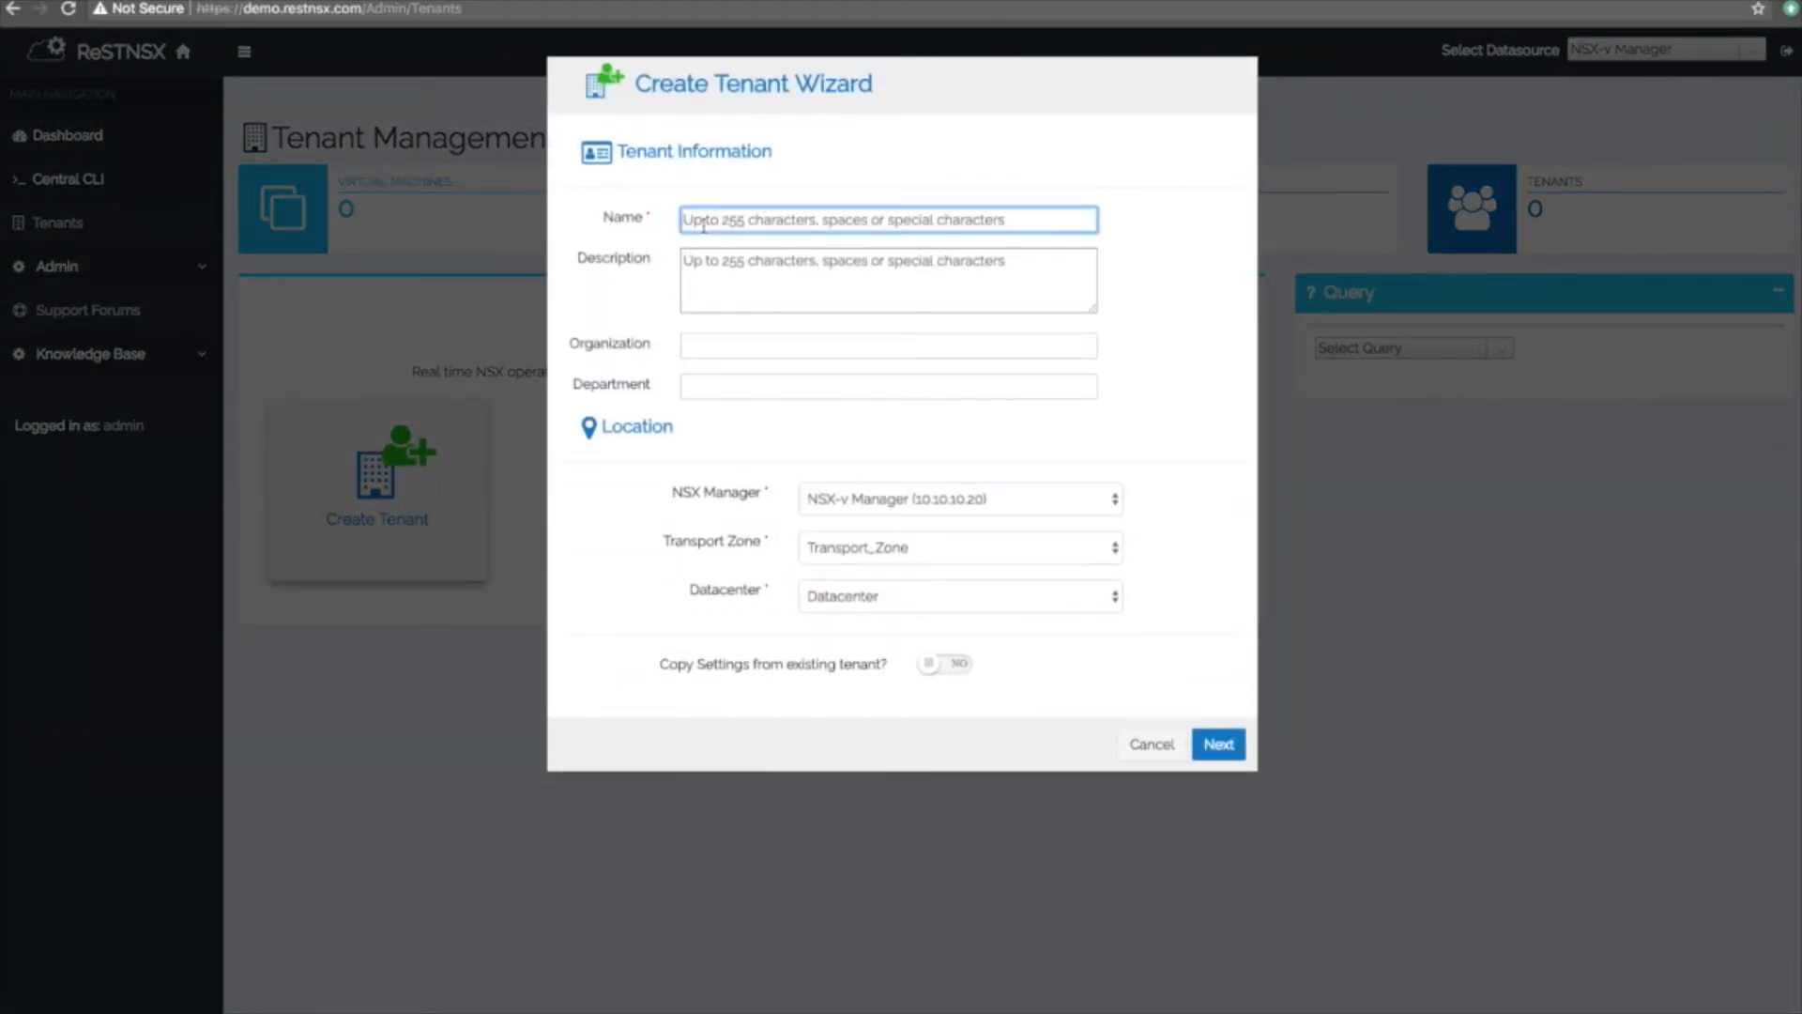
{"action": "type", "text": "Tenant"}
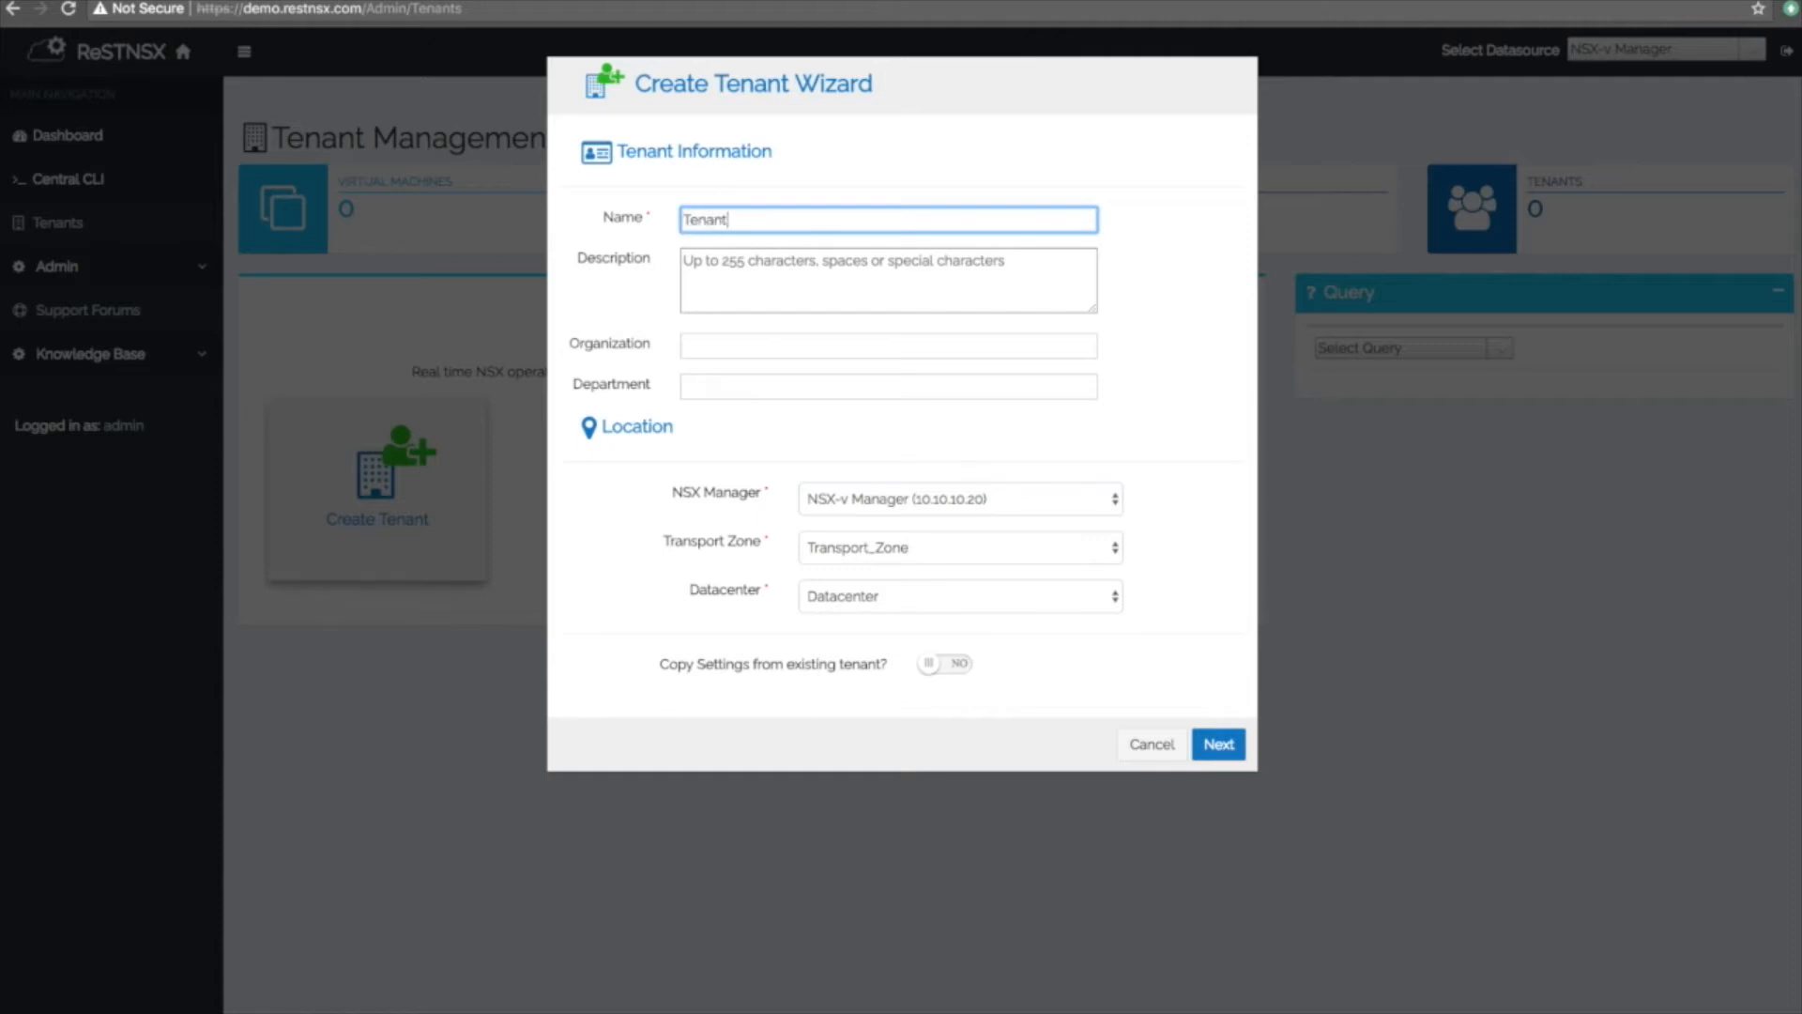
{"action": "type", "text": "1"}
{"action": "left_click", "coordinate": [740, 261]}
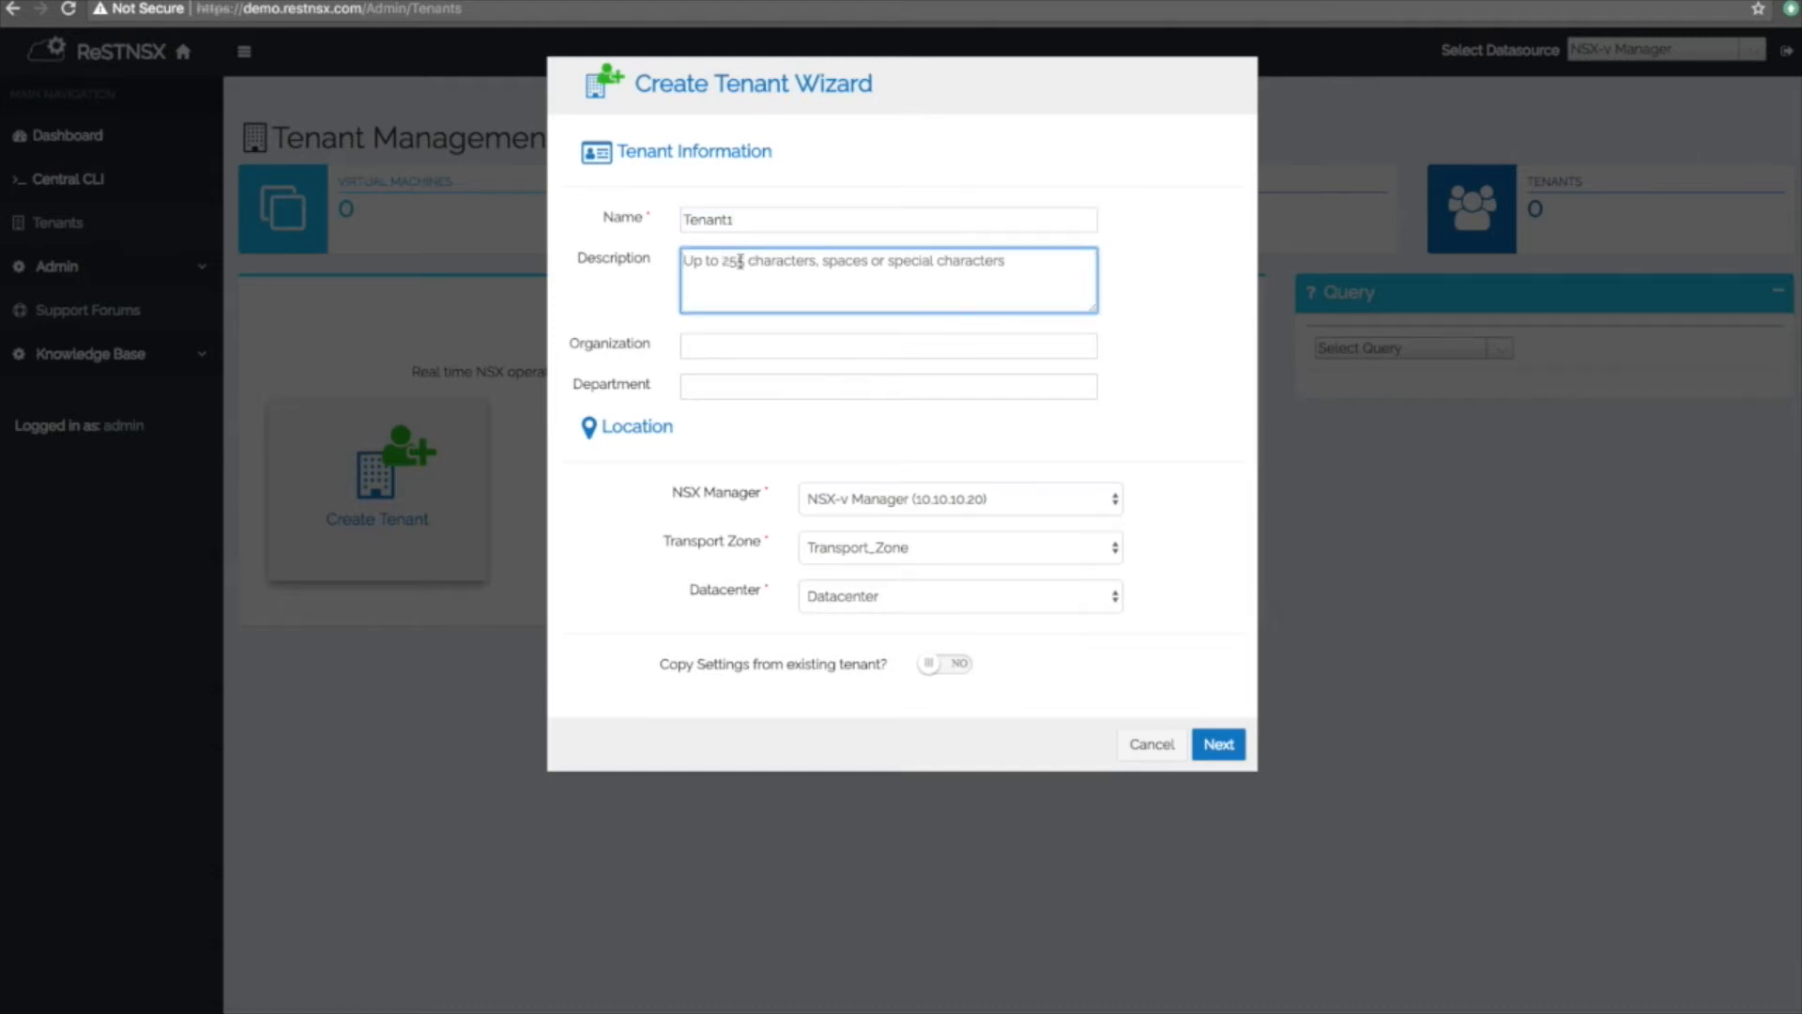
{"action": "left_click", "coordinate": [718, 349]}
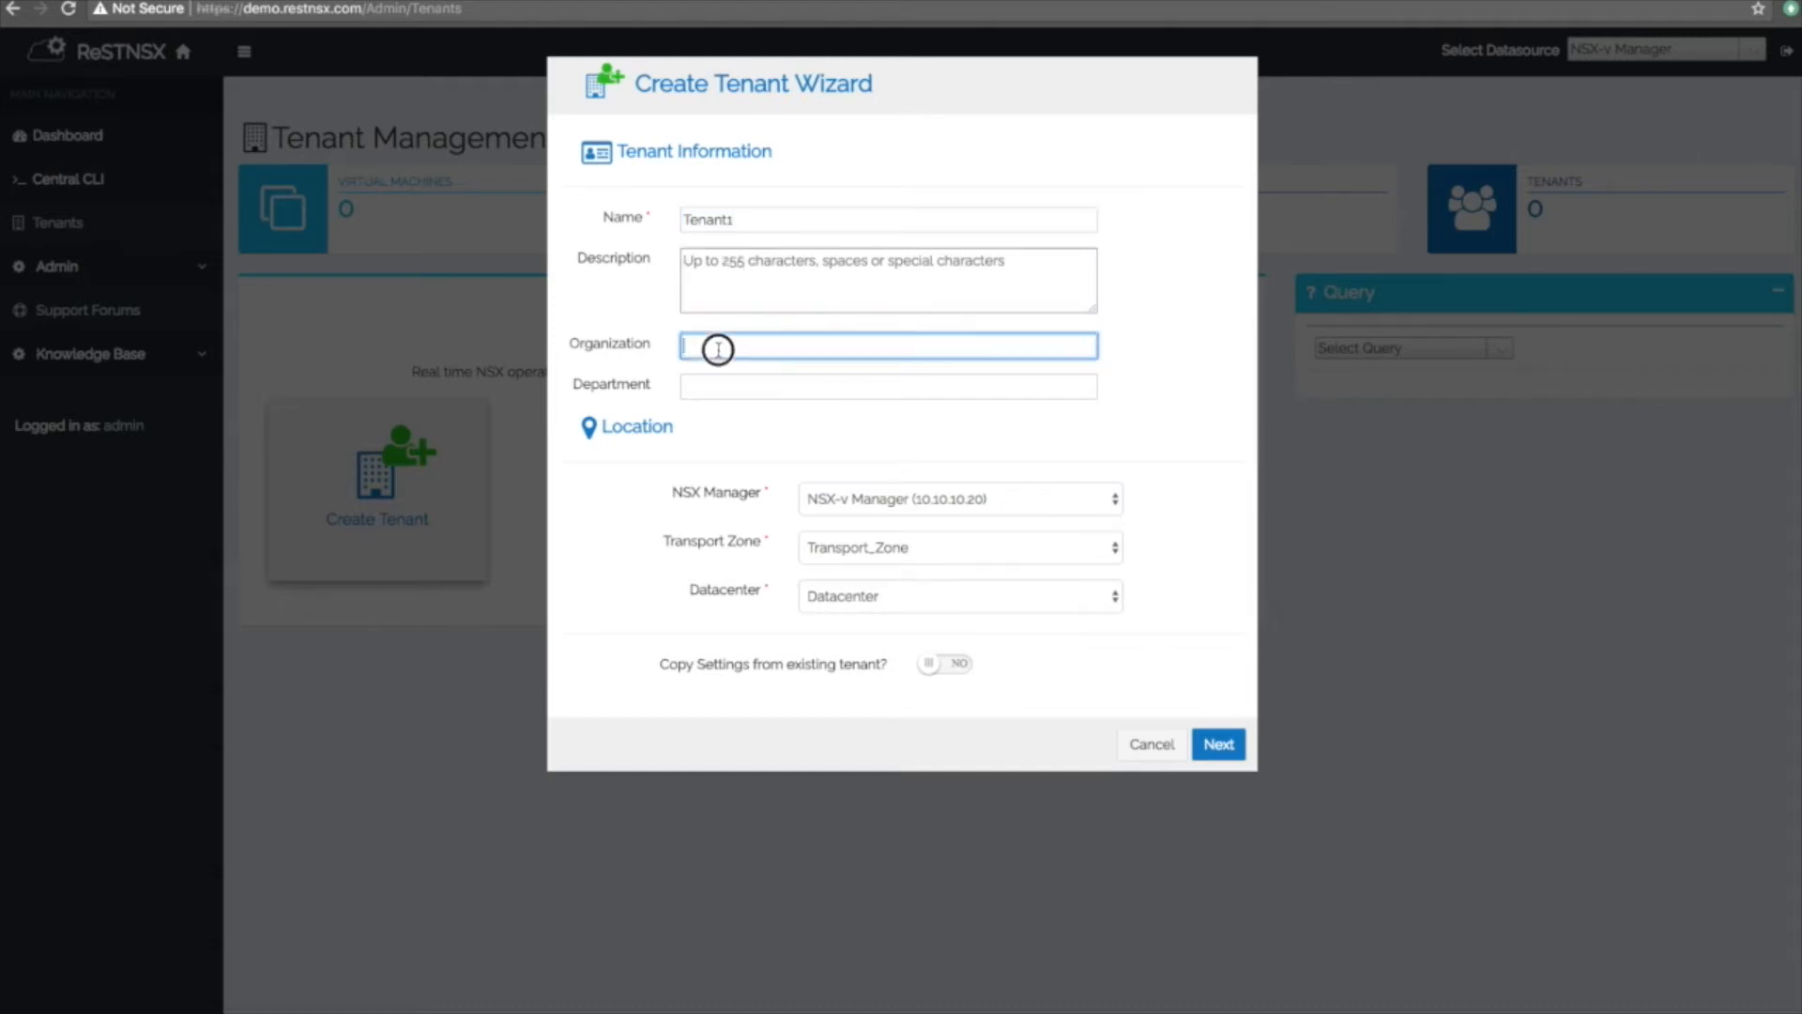
{"action": "type", "text": "MyOrg"}
{"action": "key", "text": "Tab"}
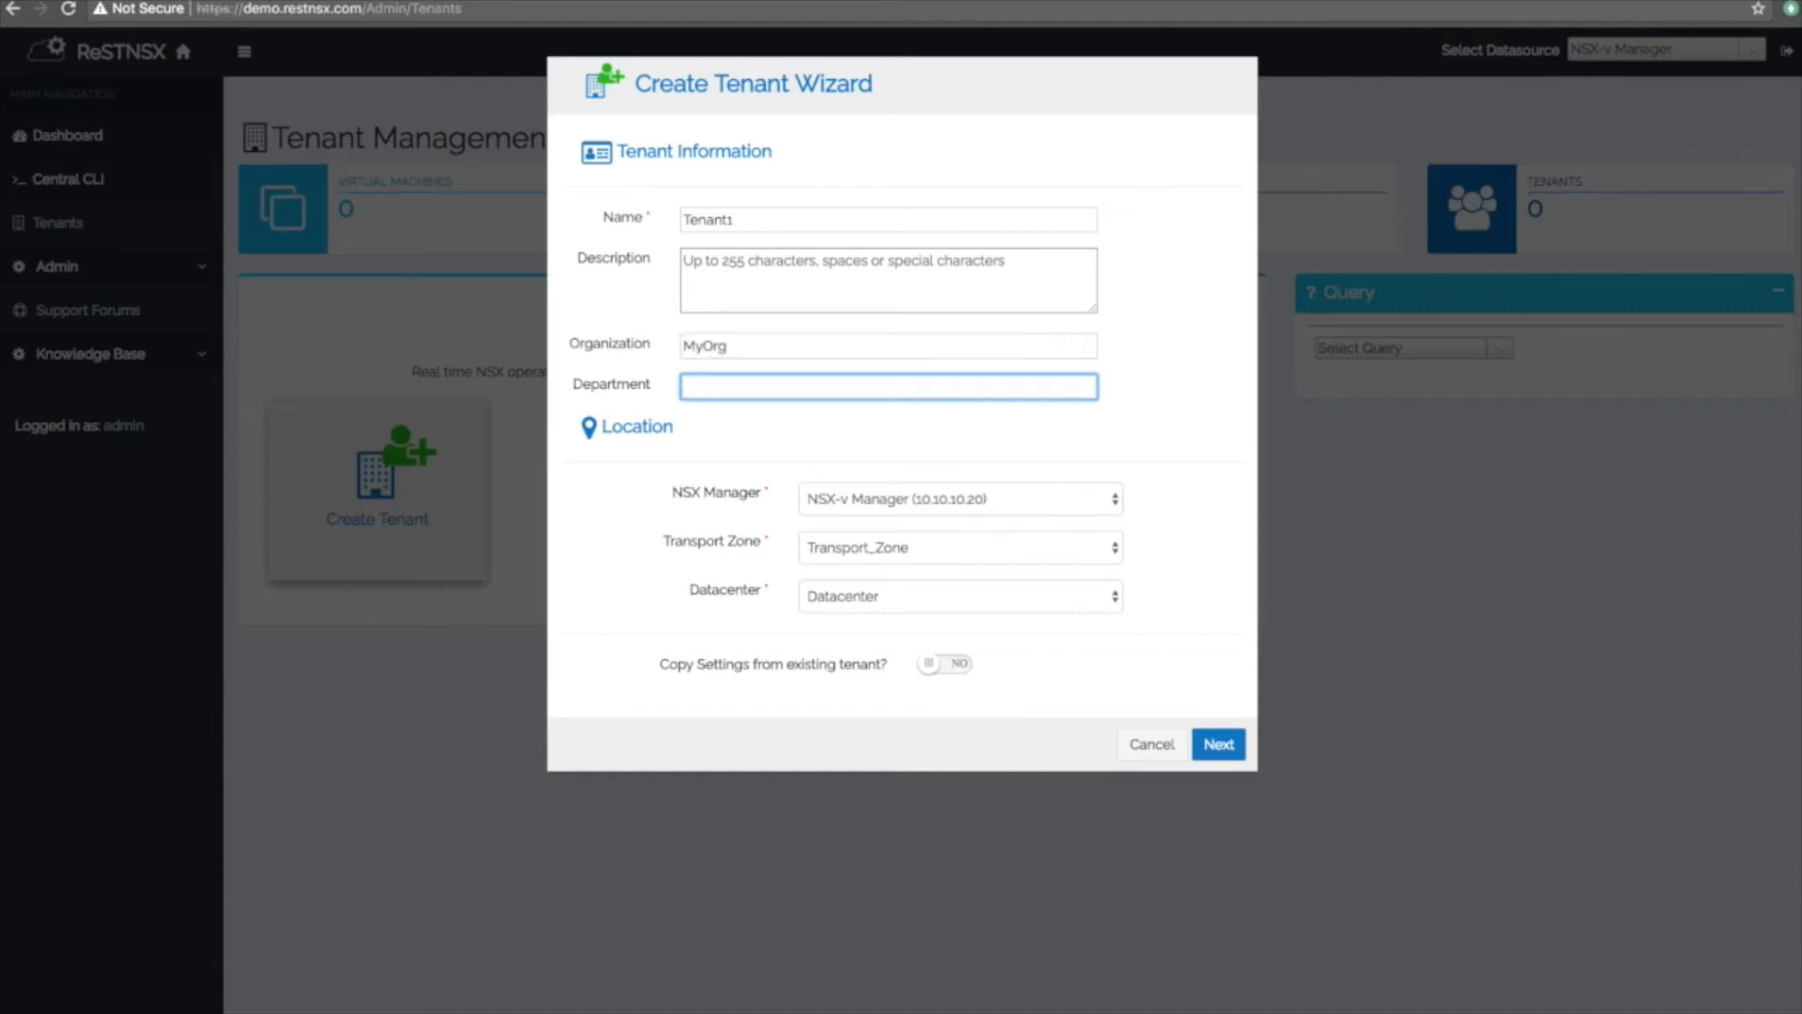
{"action": "type", "text": "MyDept"}
Keep NSX-v Manager (10.10.10.20), Transport_Zone and Datacenter, leaving Copy Settings at NO.
{"action": "left_click", "coordinate": [1109, 500]}
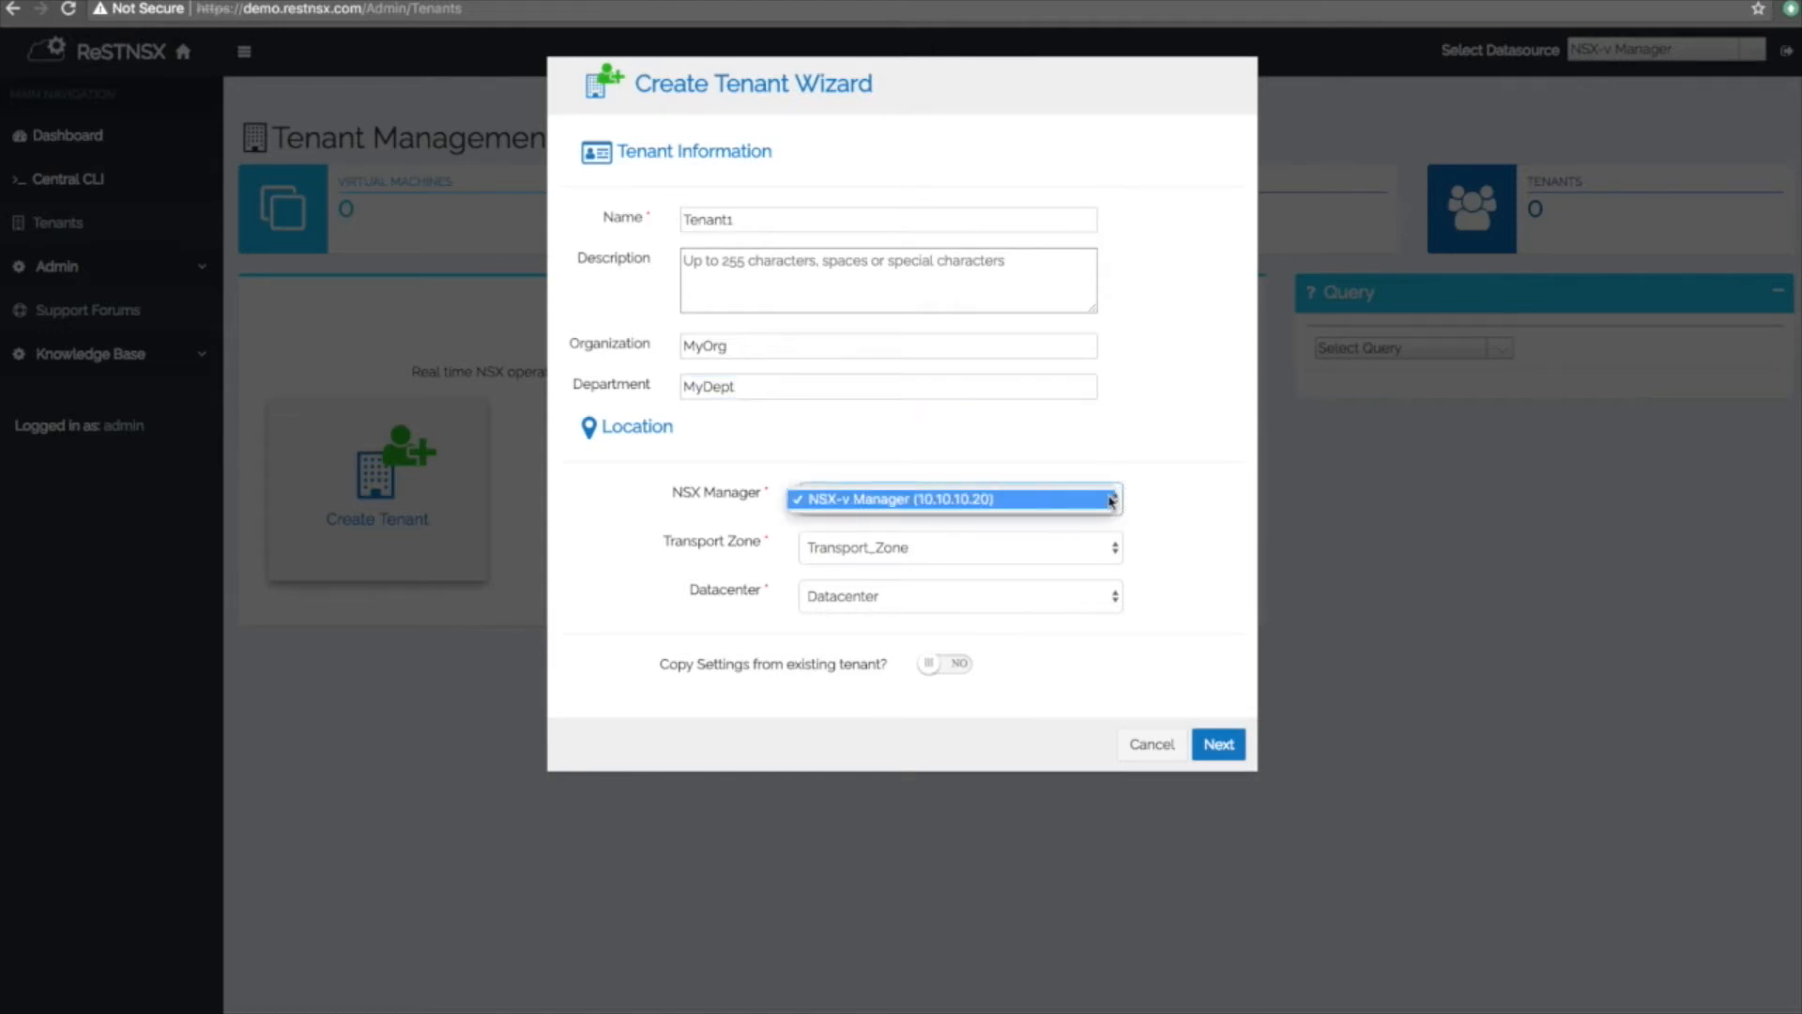
{"action": "left_click", "coordinate": [1110, 500]}
{"action": "left_click", "coordinate": [1115, 549]}
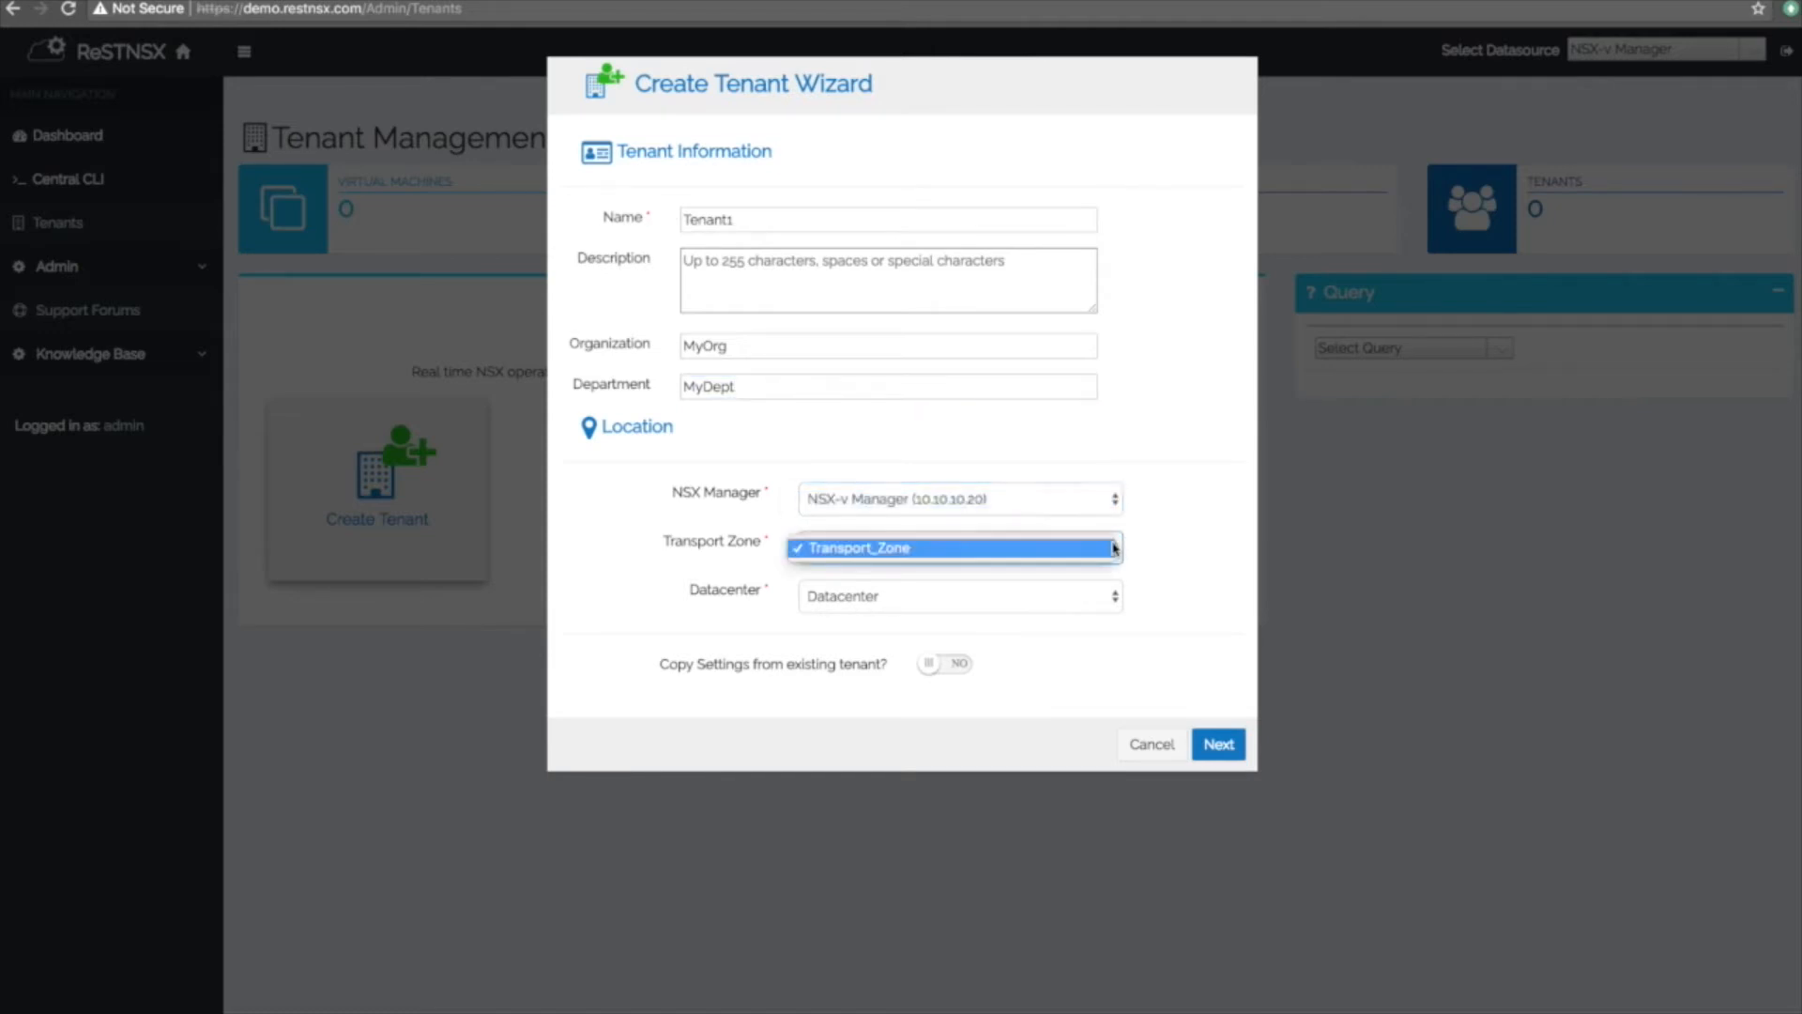
{"action": "left_click", "coordinate": [1115, 550]}
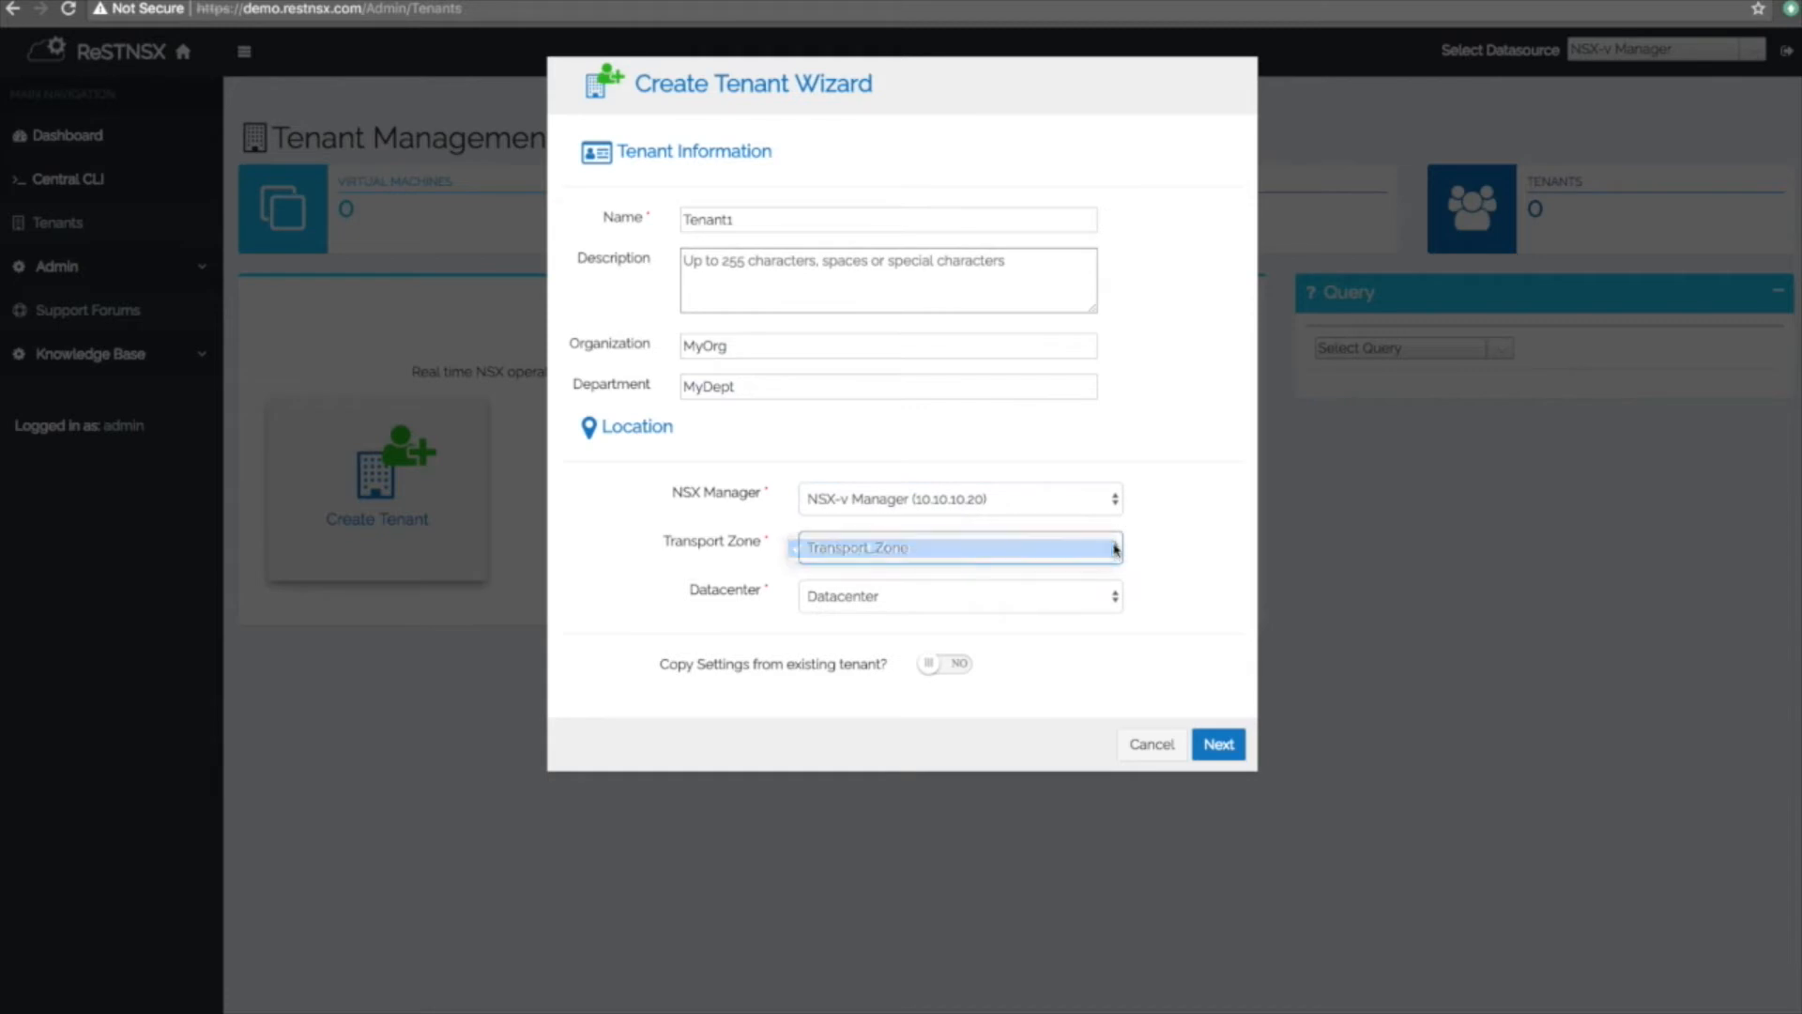
{"action": "left_click", "coordinate": [1112, 596]}
{"action": "left_click", "coordinate": [1112, 597]}
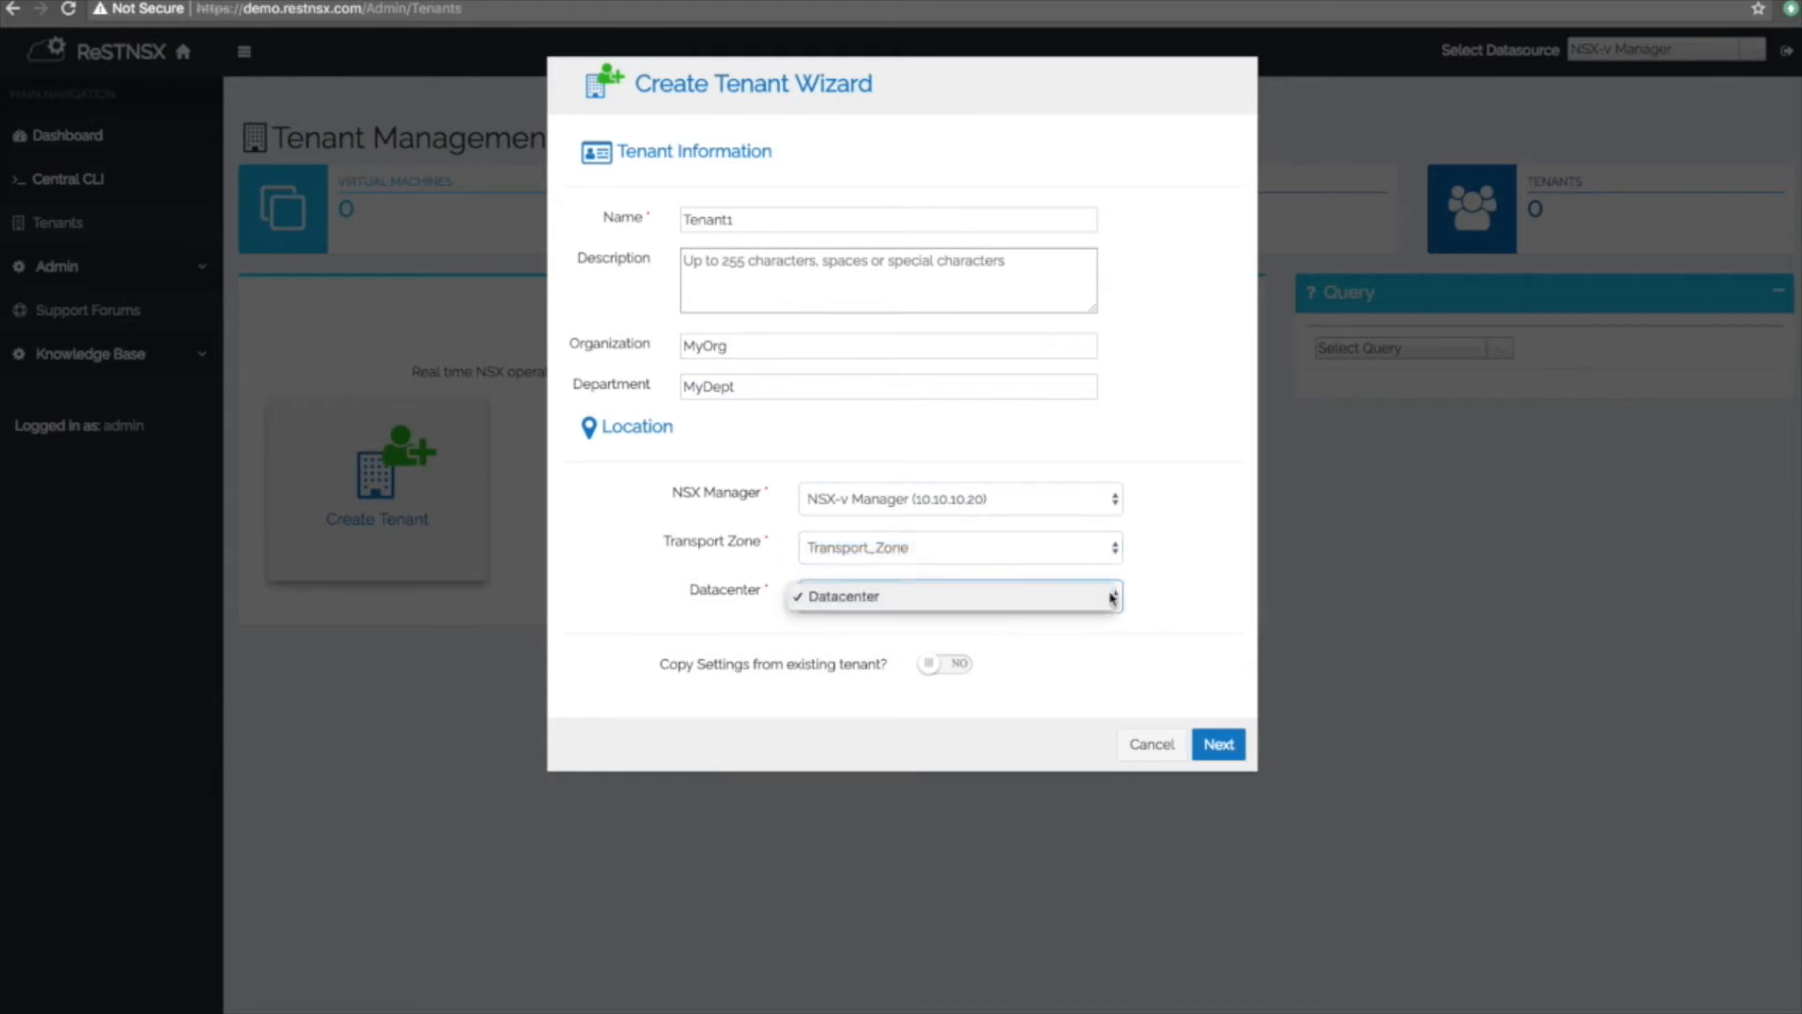
{"action": "left_click", "coordinate": [950, 667]}
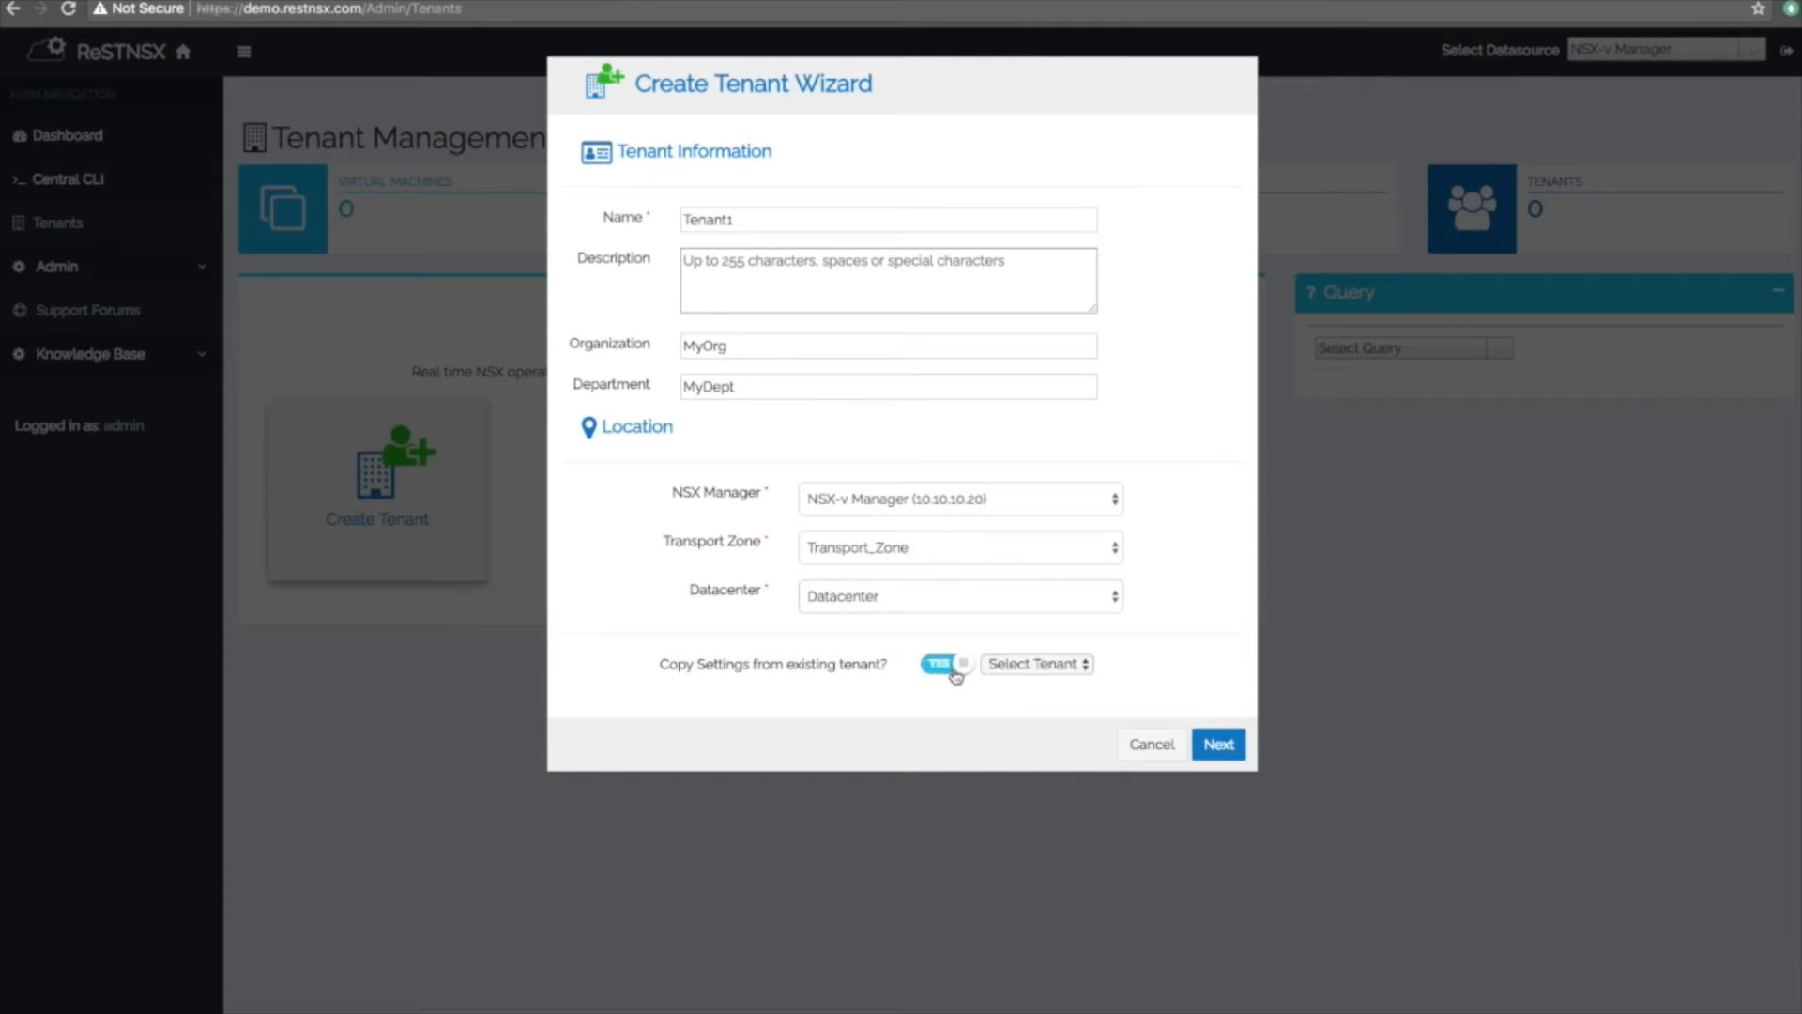
{"action": "left_click", "coordinate": [1048, 670]}
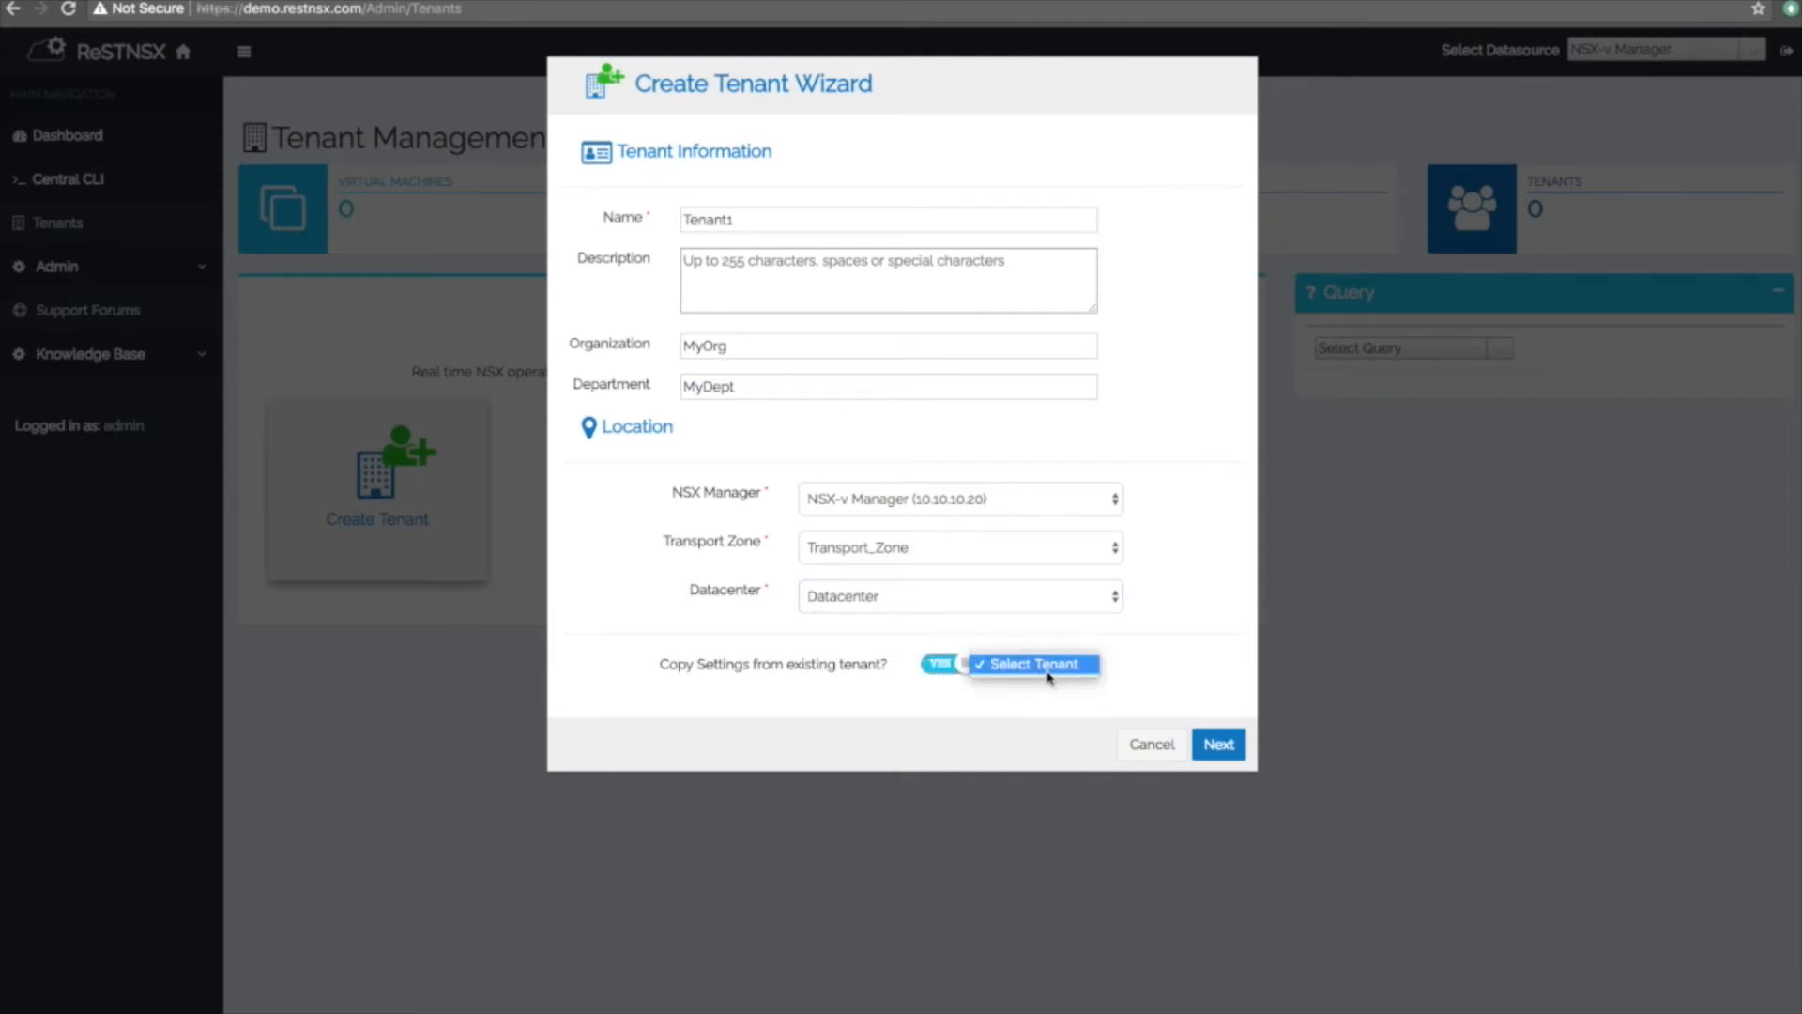
{"action": "left_click", "coordinate": [1048, 672]}
{"action": "left_click", "coordinate": [942, 667]}
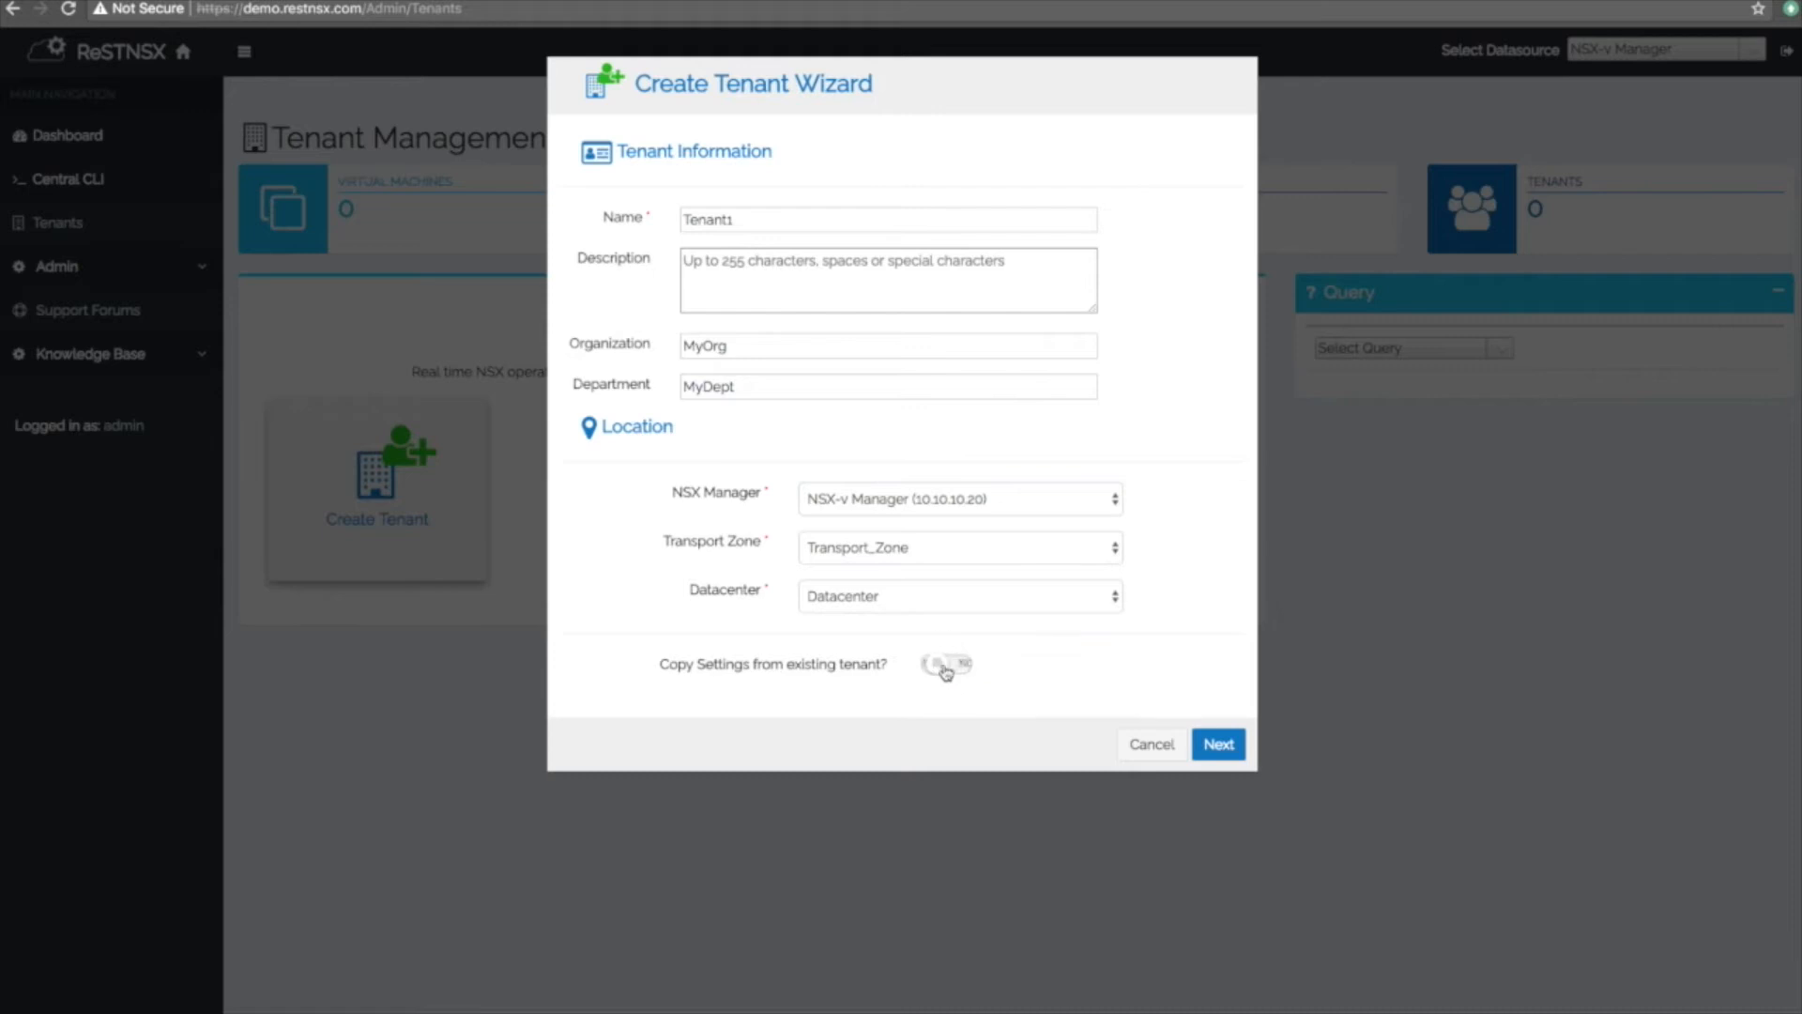
{"action": "left_click", "coordinate": [1211, 746]}
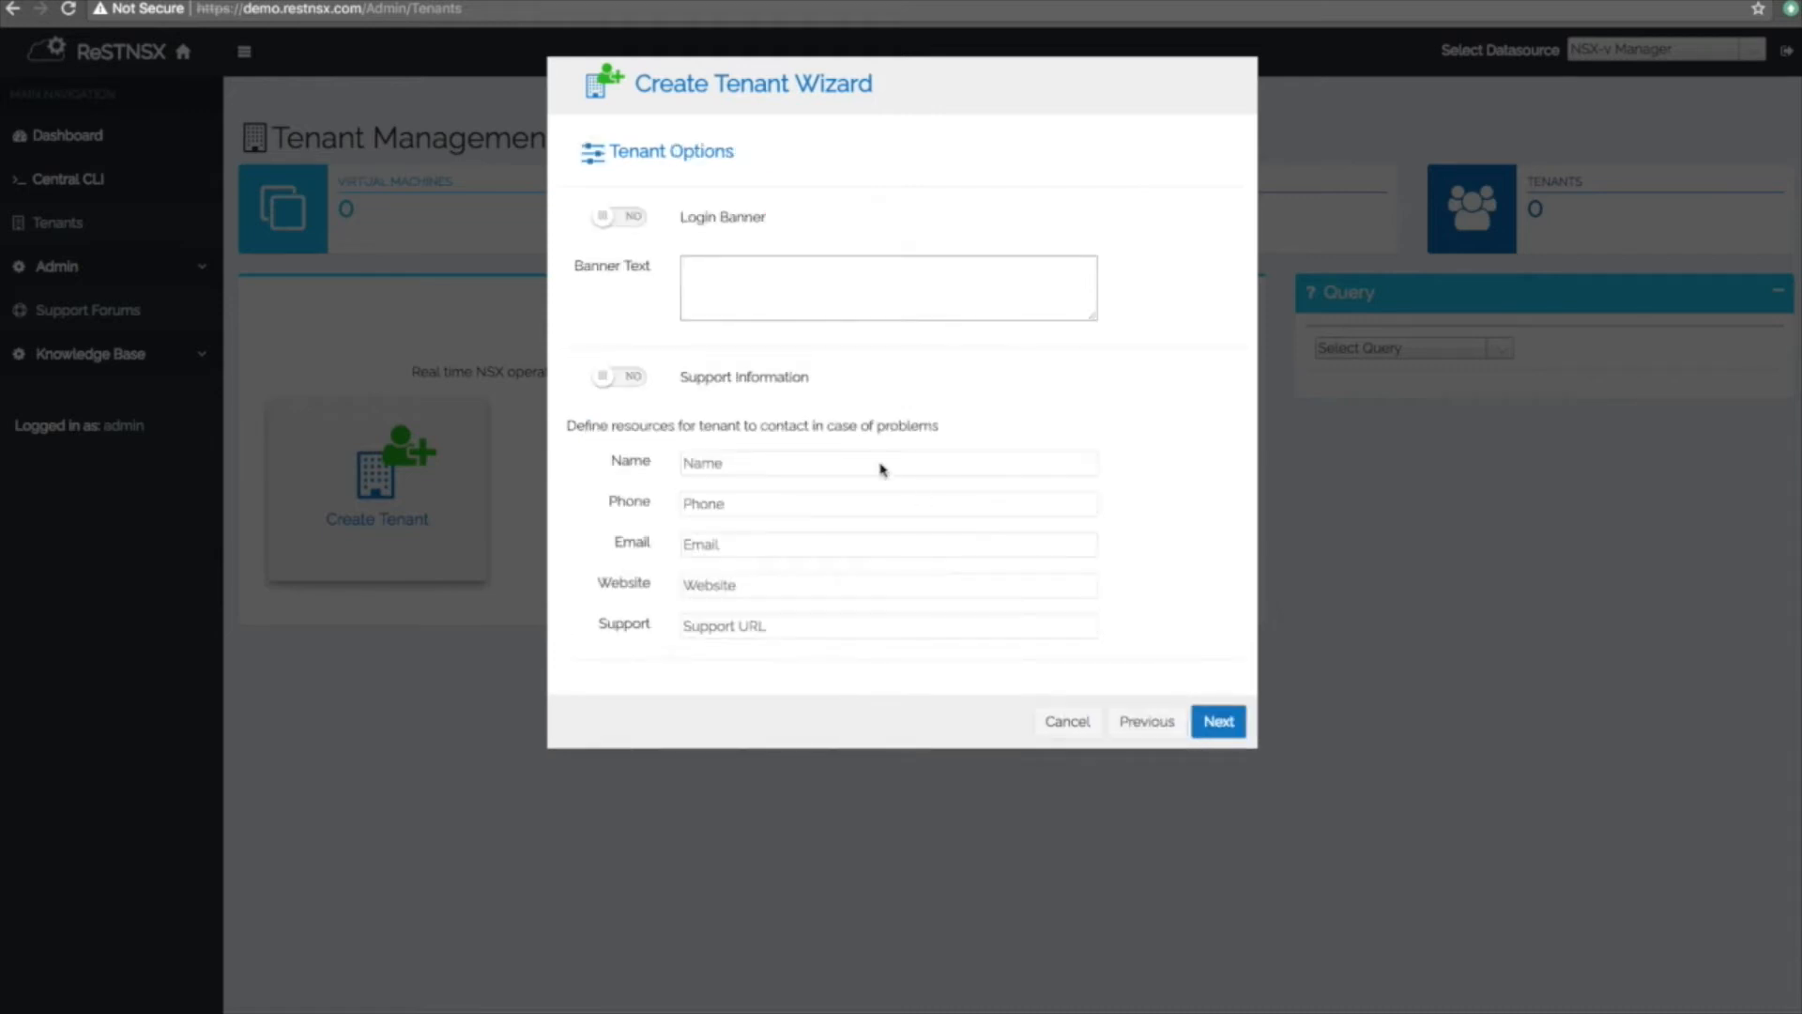
Enable Tenant1's login banner with the text 'Banner 1'.
{"action": "left_click", "coordinate": [633, 218]}
{"action": "left_click", "coordinate": [750, 274]}
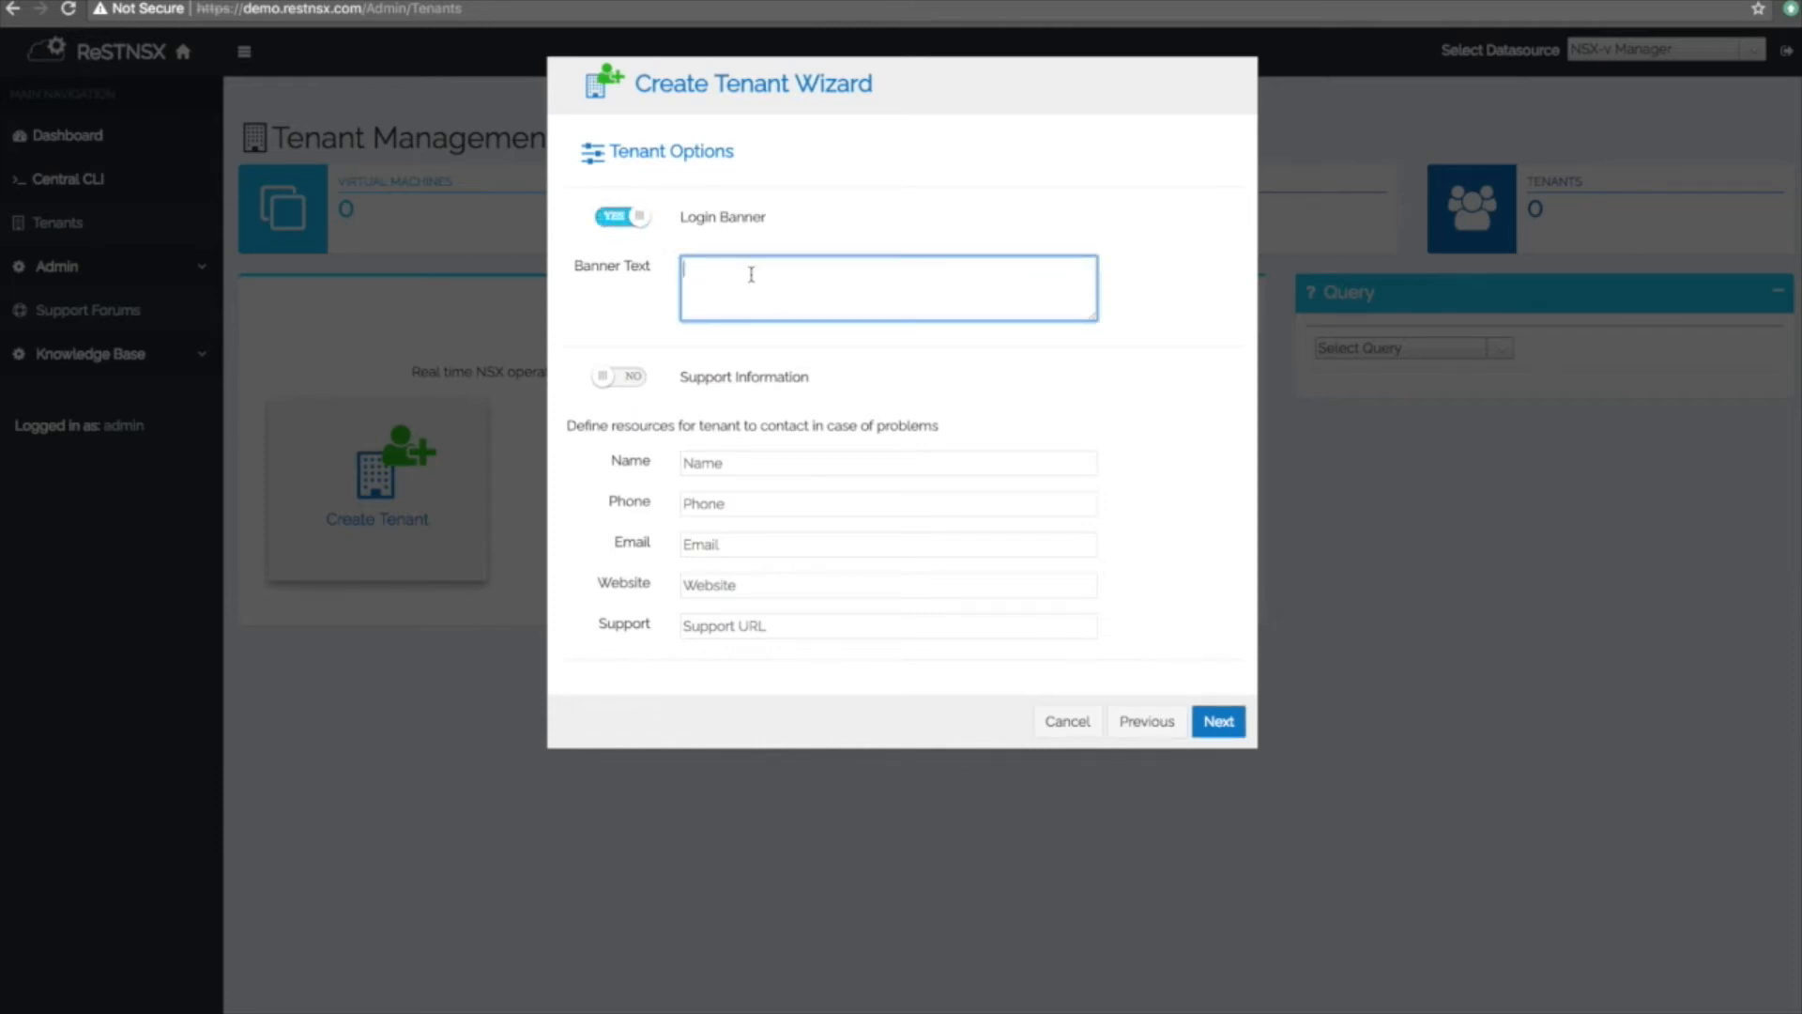
{"action": "type", "text": "Banner 1"}
{"action": "left_click", "coordinate": [622, 385]}
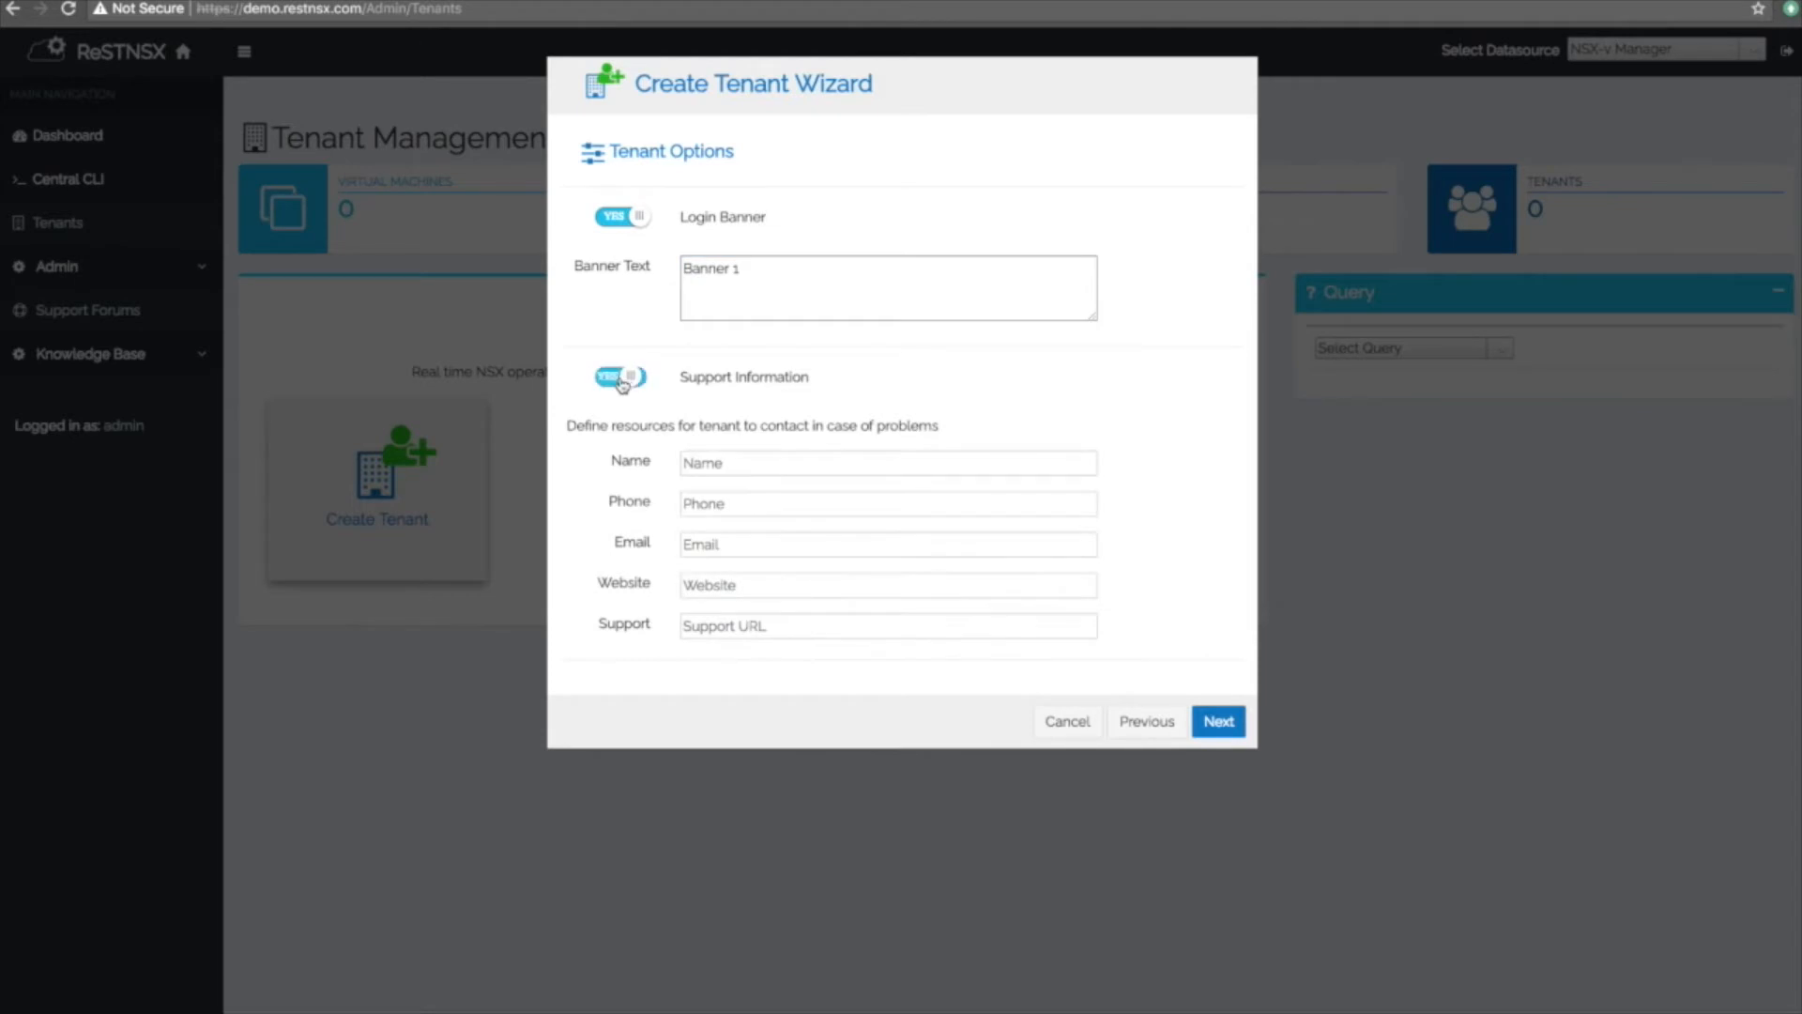
{"action": "left_click", "coordinate": [715, 463]}
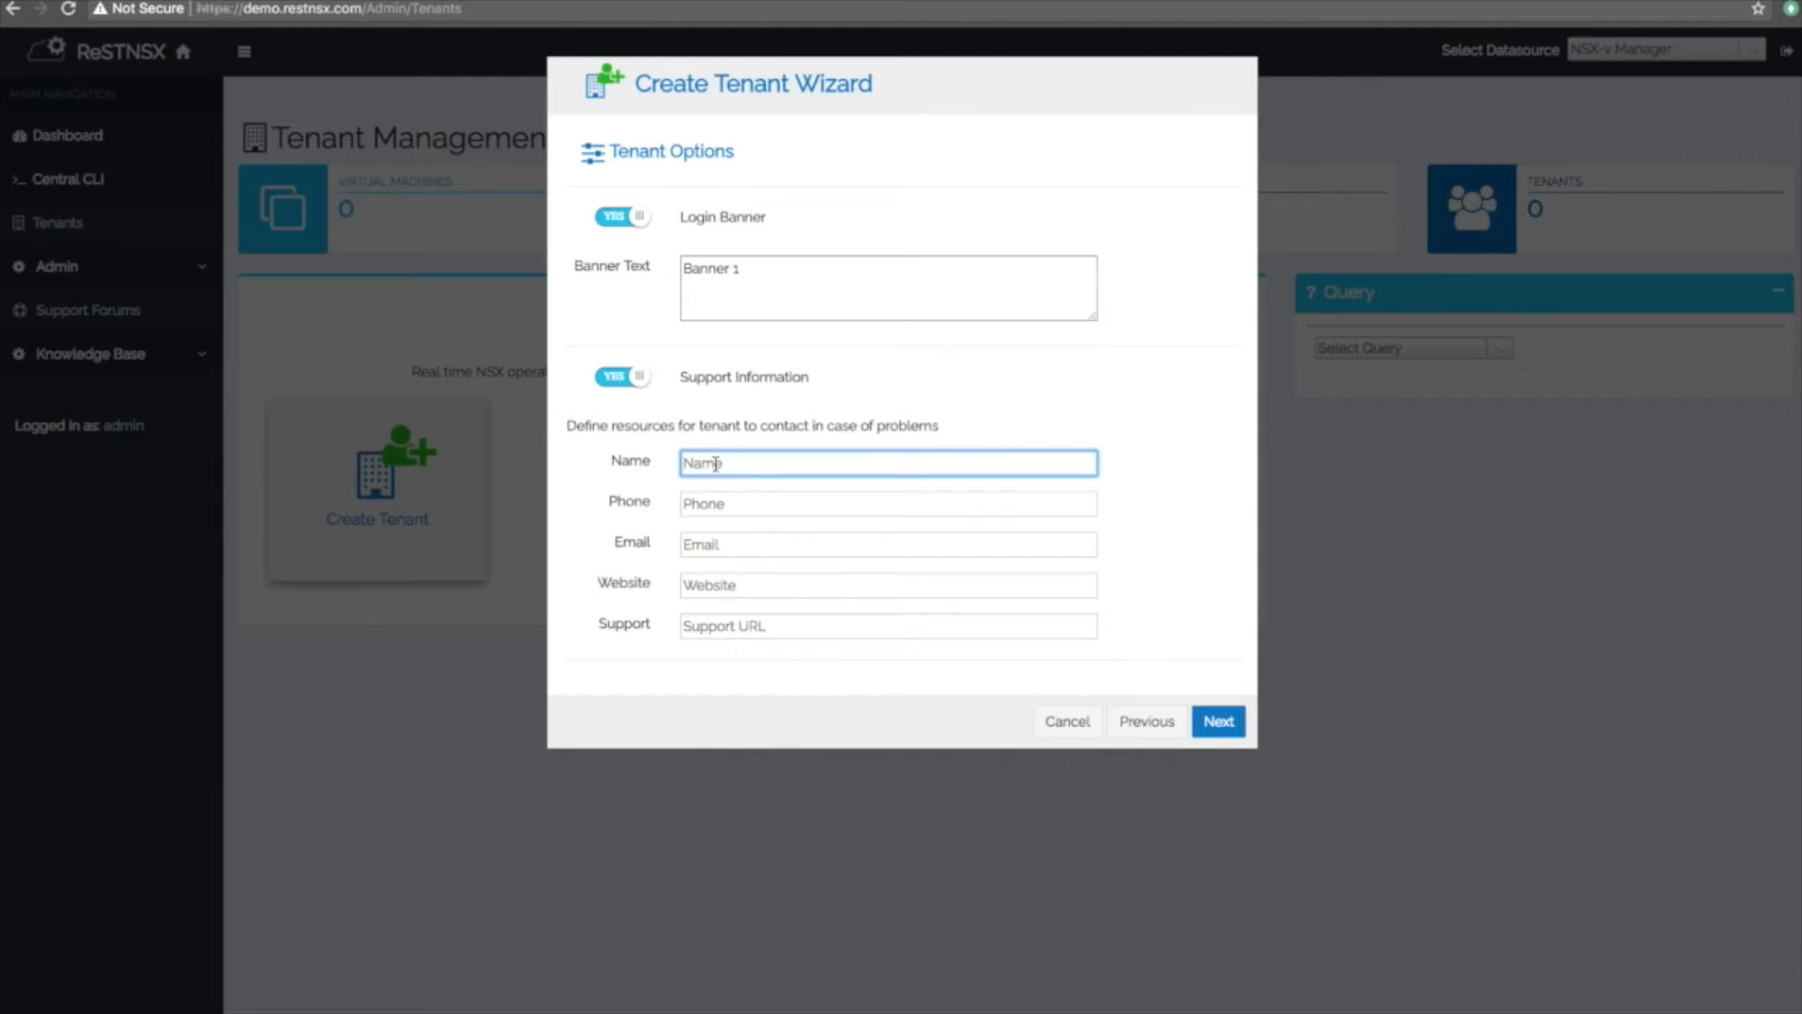
{"action": "type", "text": "ContactName"}
{"action": "key", "text": "Tab"}
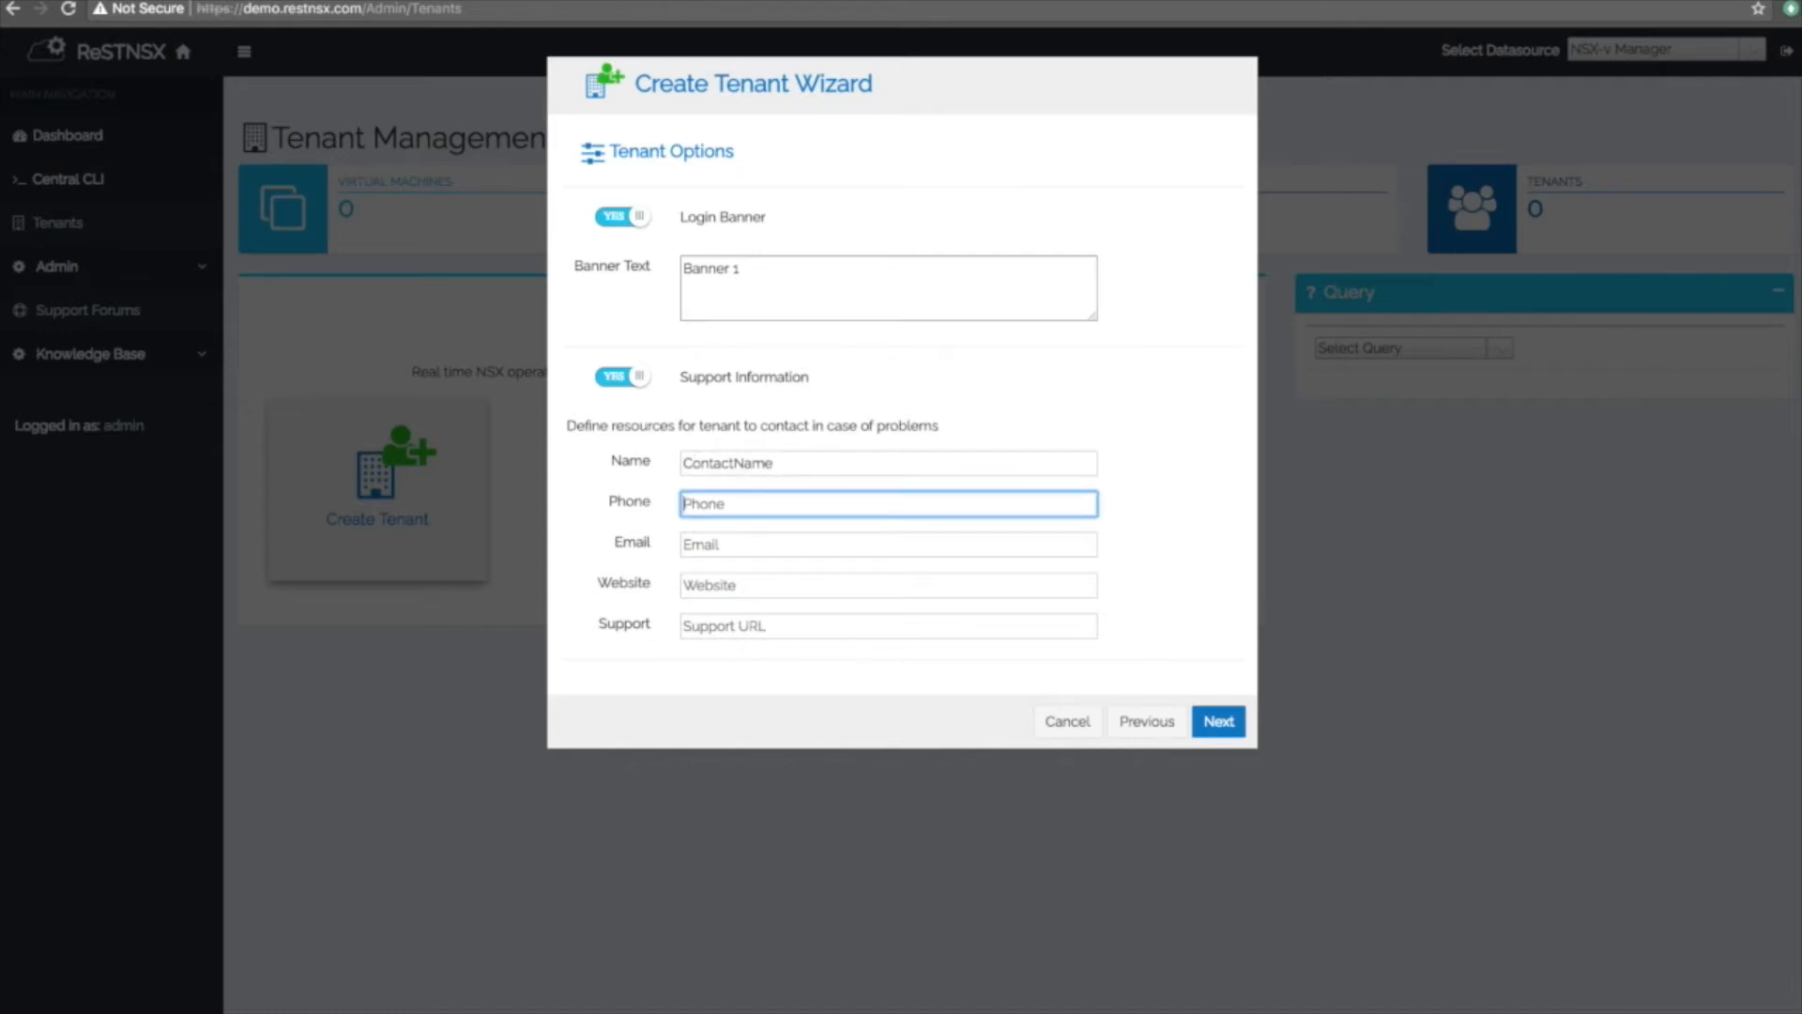
{"action": "type", "text": "ContactPhone"}
{"action": "key", "text": "Tab"}
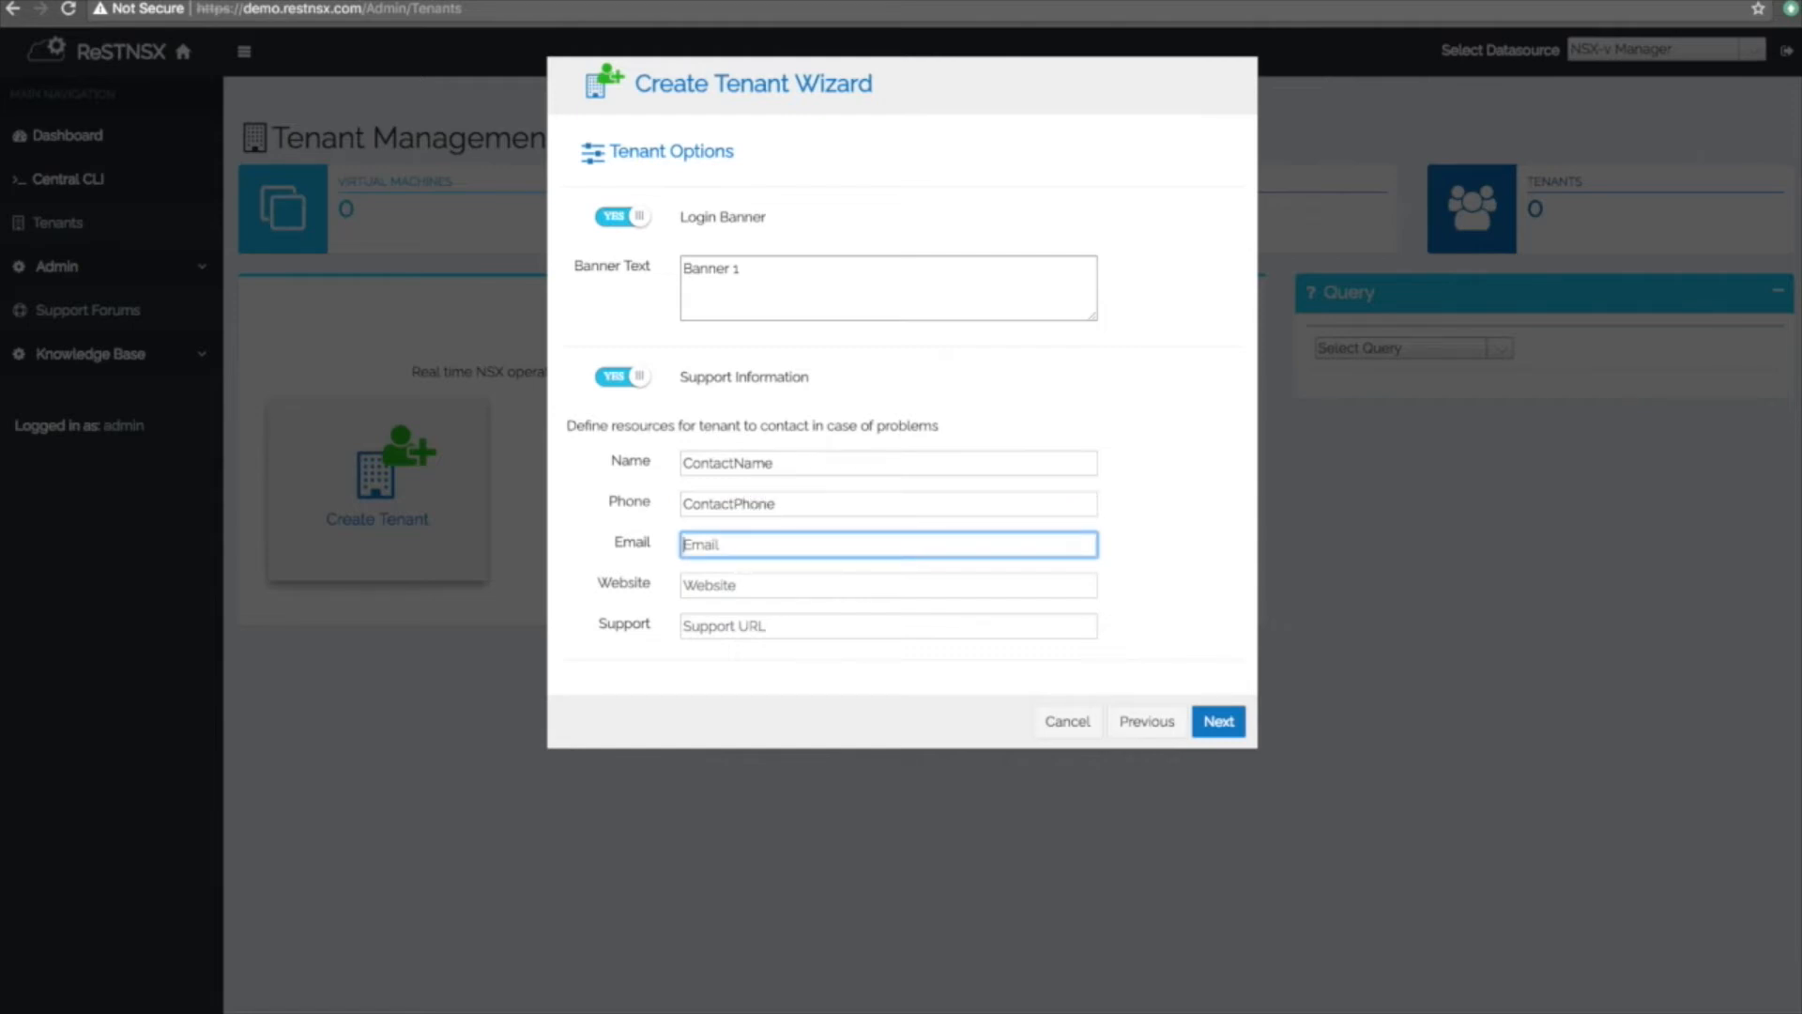
{"action": "type", "text": "Email"}
{"action": "key", "text": "Tab"}
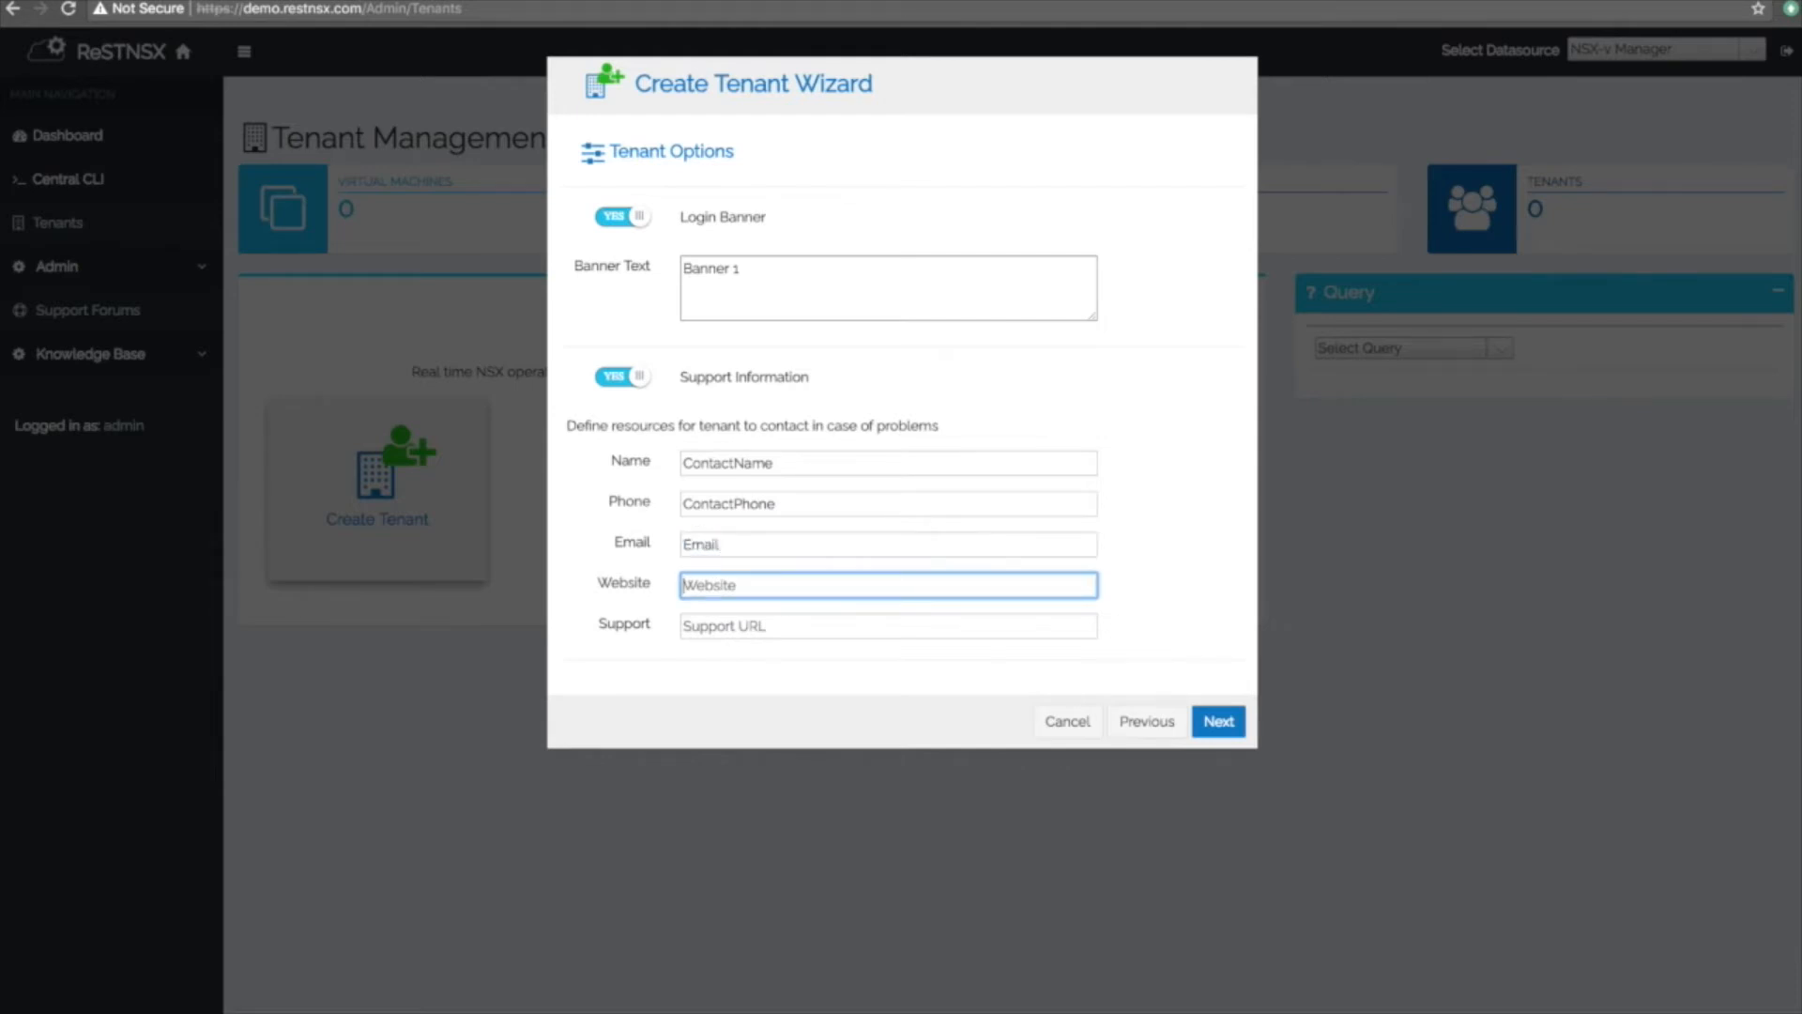
{"action": "type", "text": "www.help.com"}
{"action": "key", "text": "Tab"}
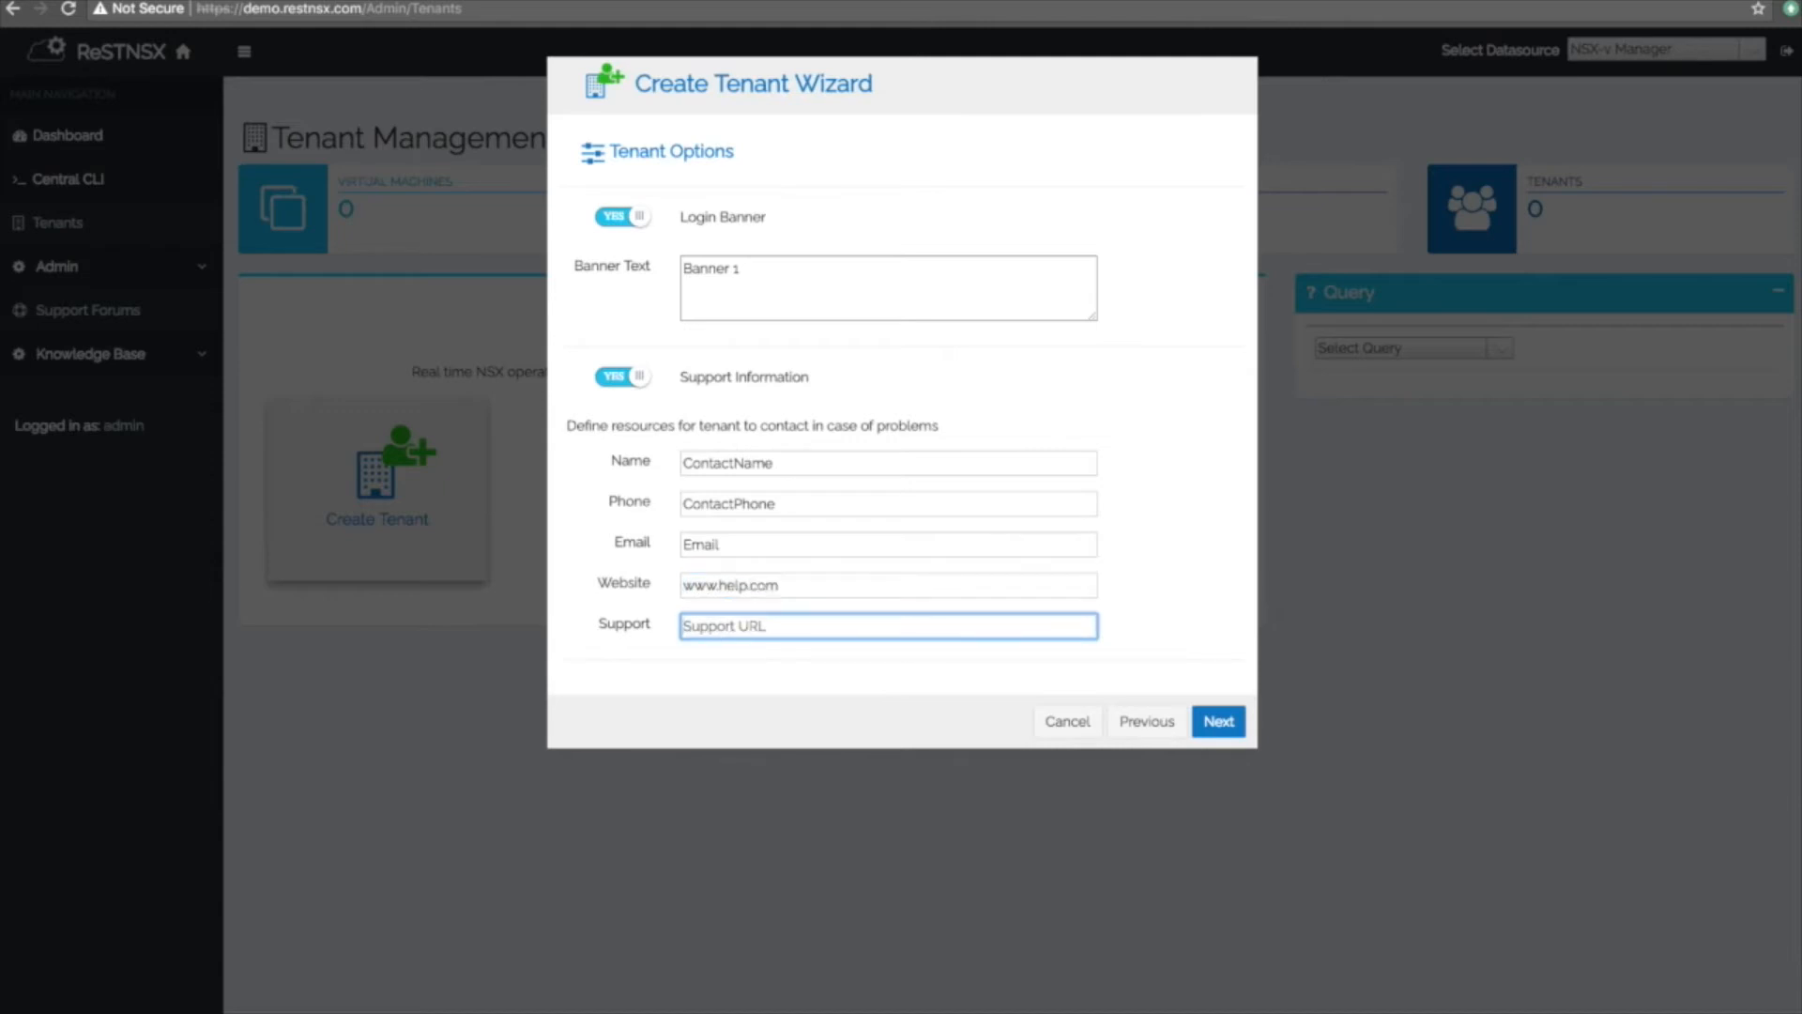
{"action": "type", "text": "www.help.com/ticket"}
Set the tenant administrator username to admin and enter and confirm its password.
{"action": "left_click", "coordinate": [1218, 722]}
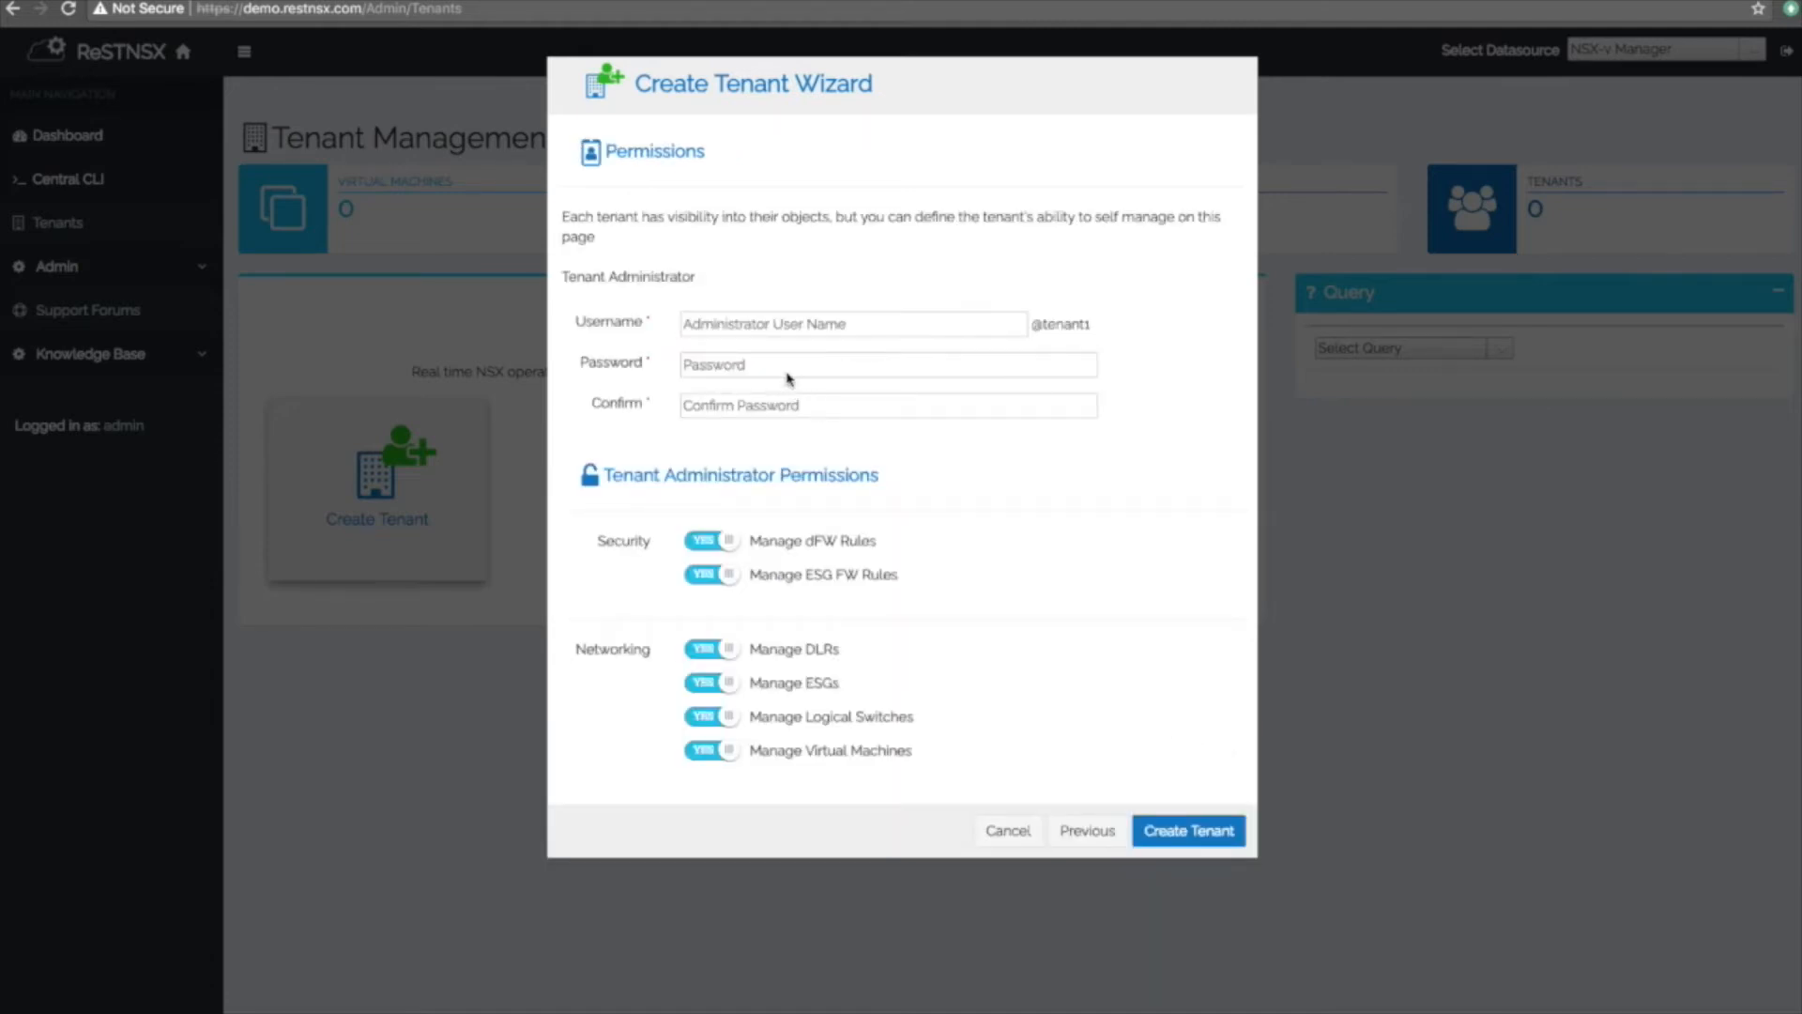
{"action": "left_click", "coordinate": [763, 324]}
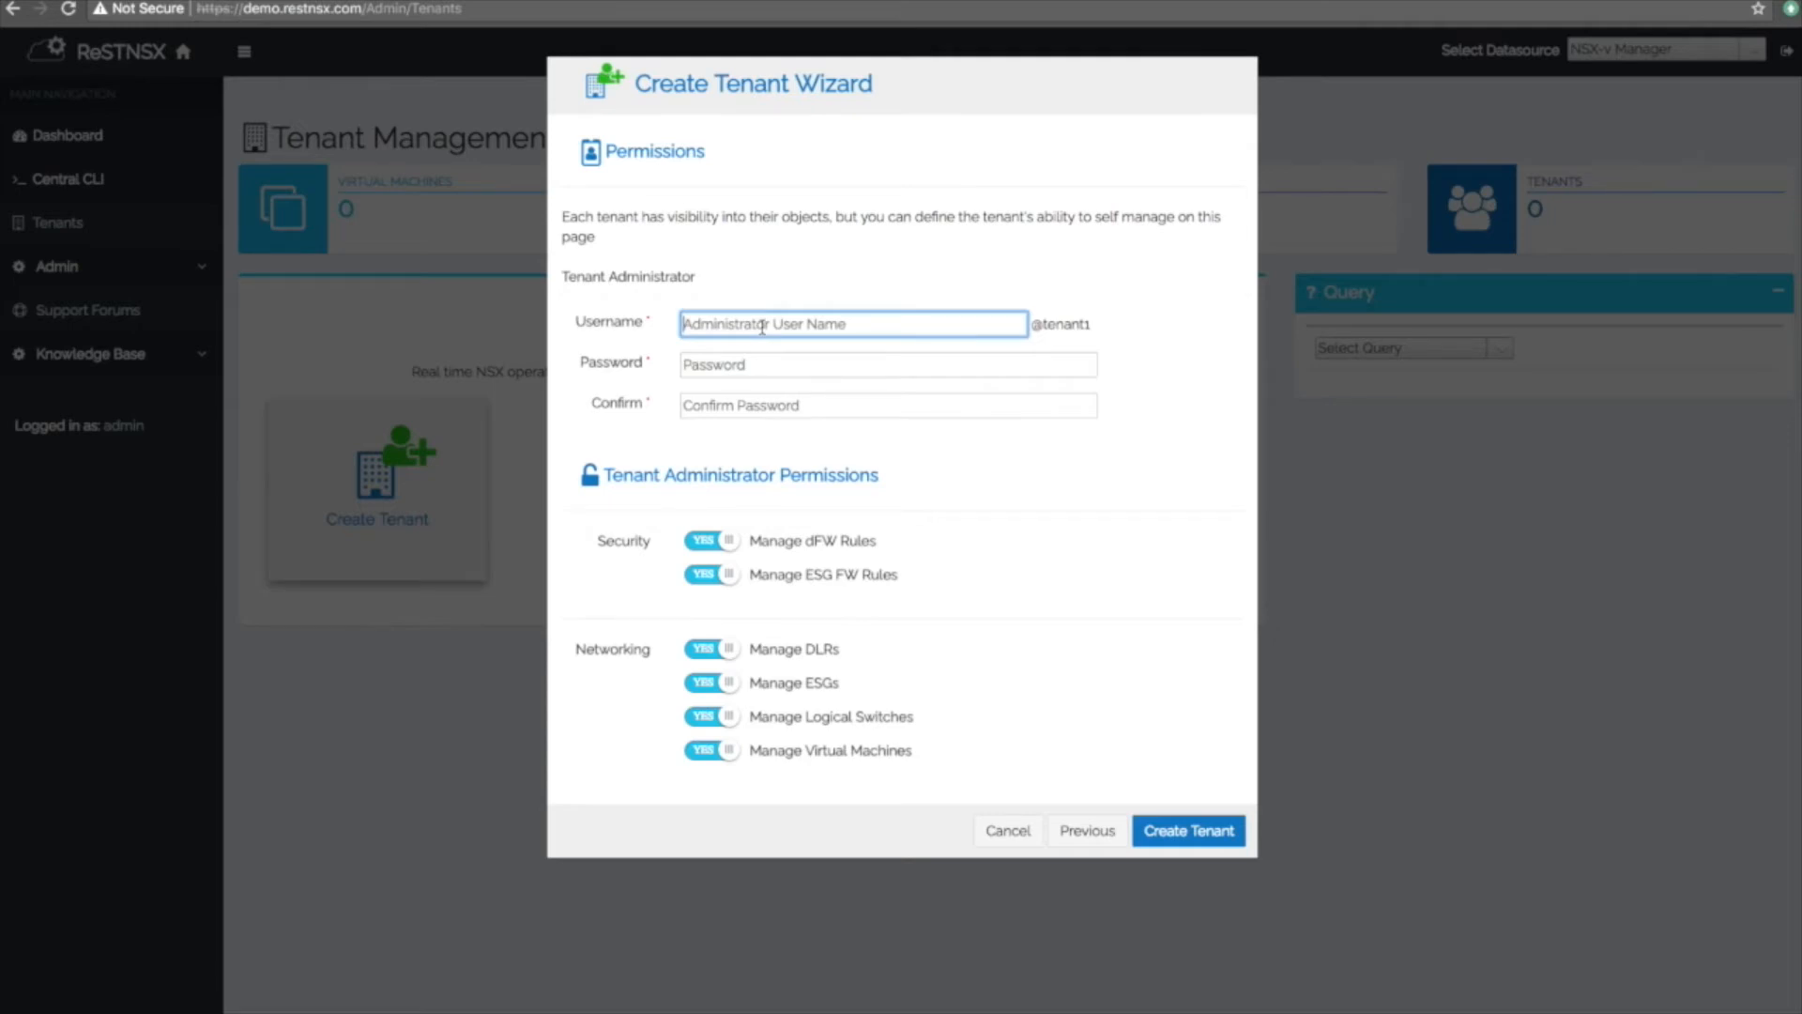
{"action": "type", "text": "admin"}
{"action": "key", "text": "Tab"}
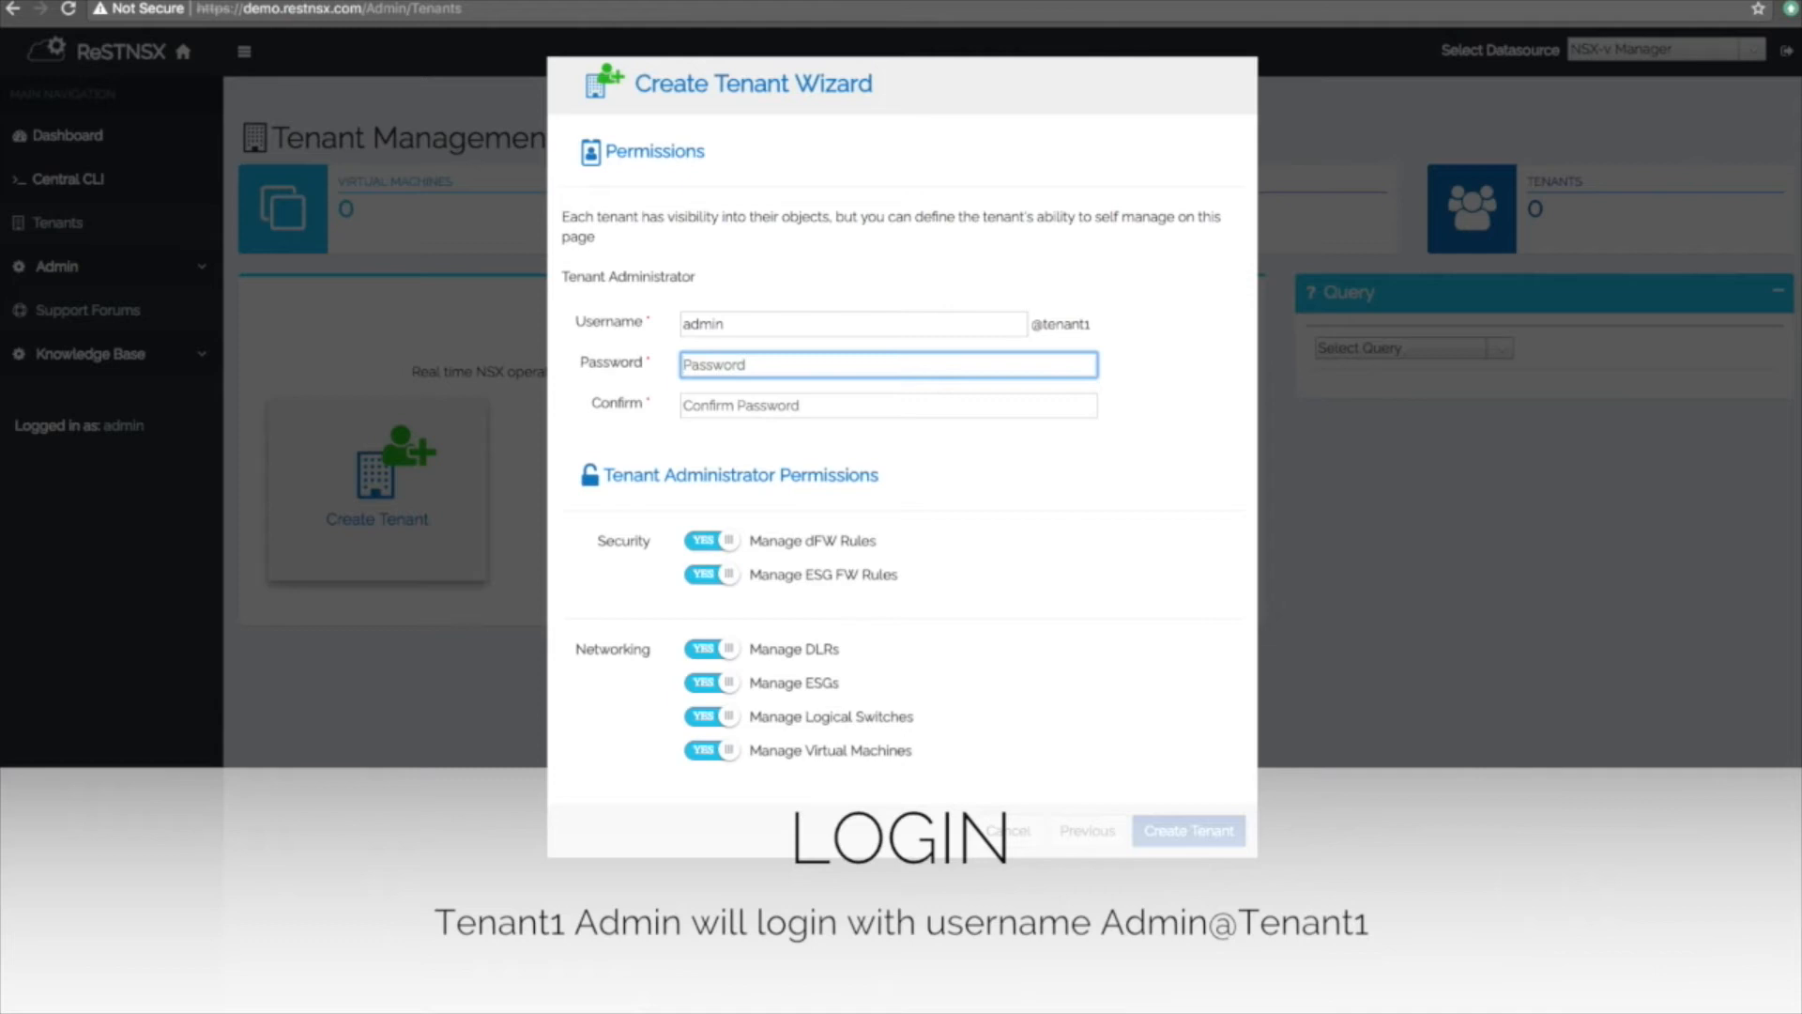
{"action": "type", "text": "a•••••••••"}
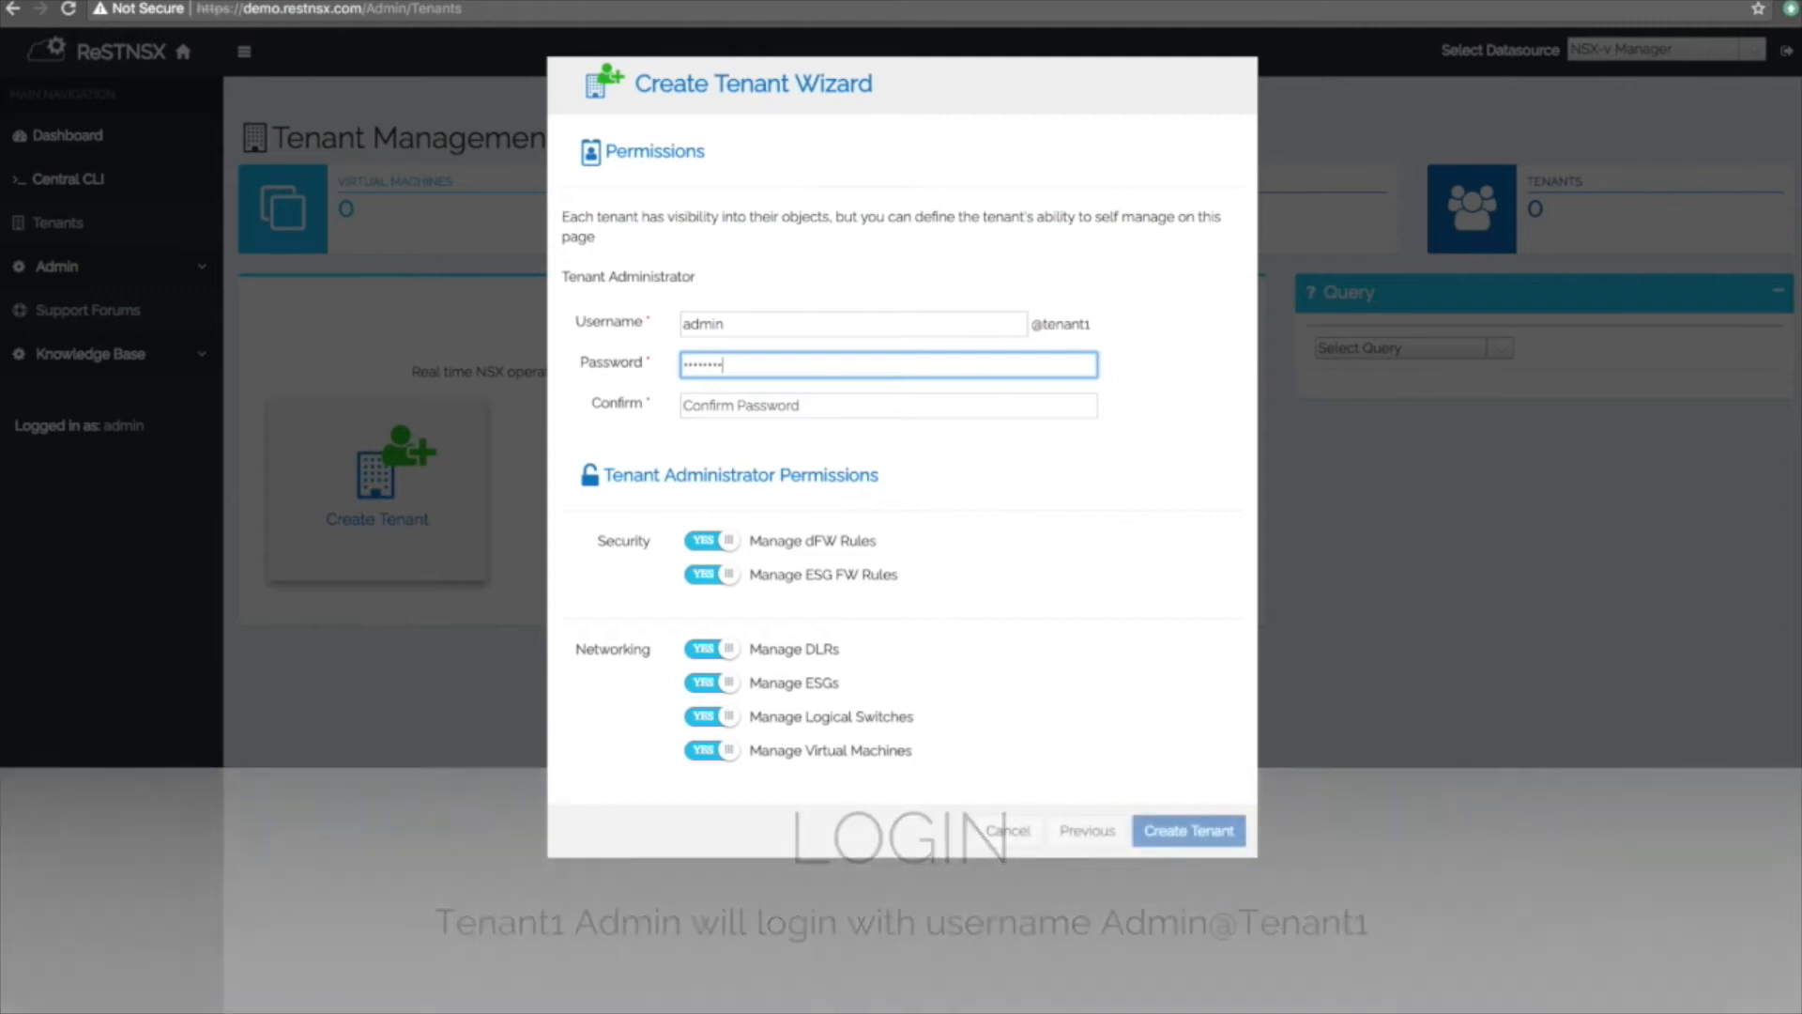
{"action": "type", "text": "•"}
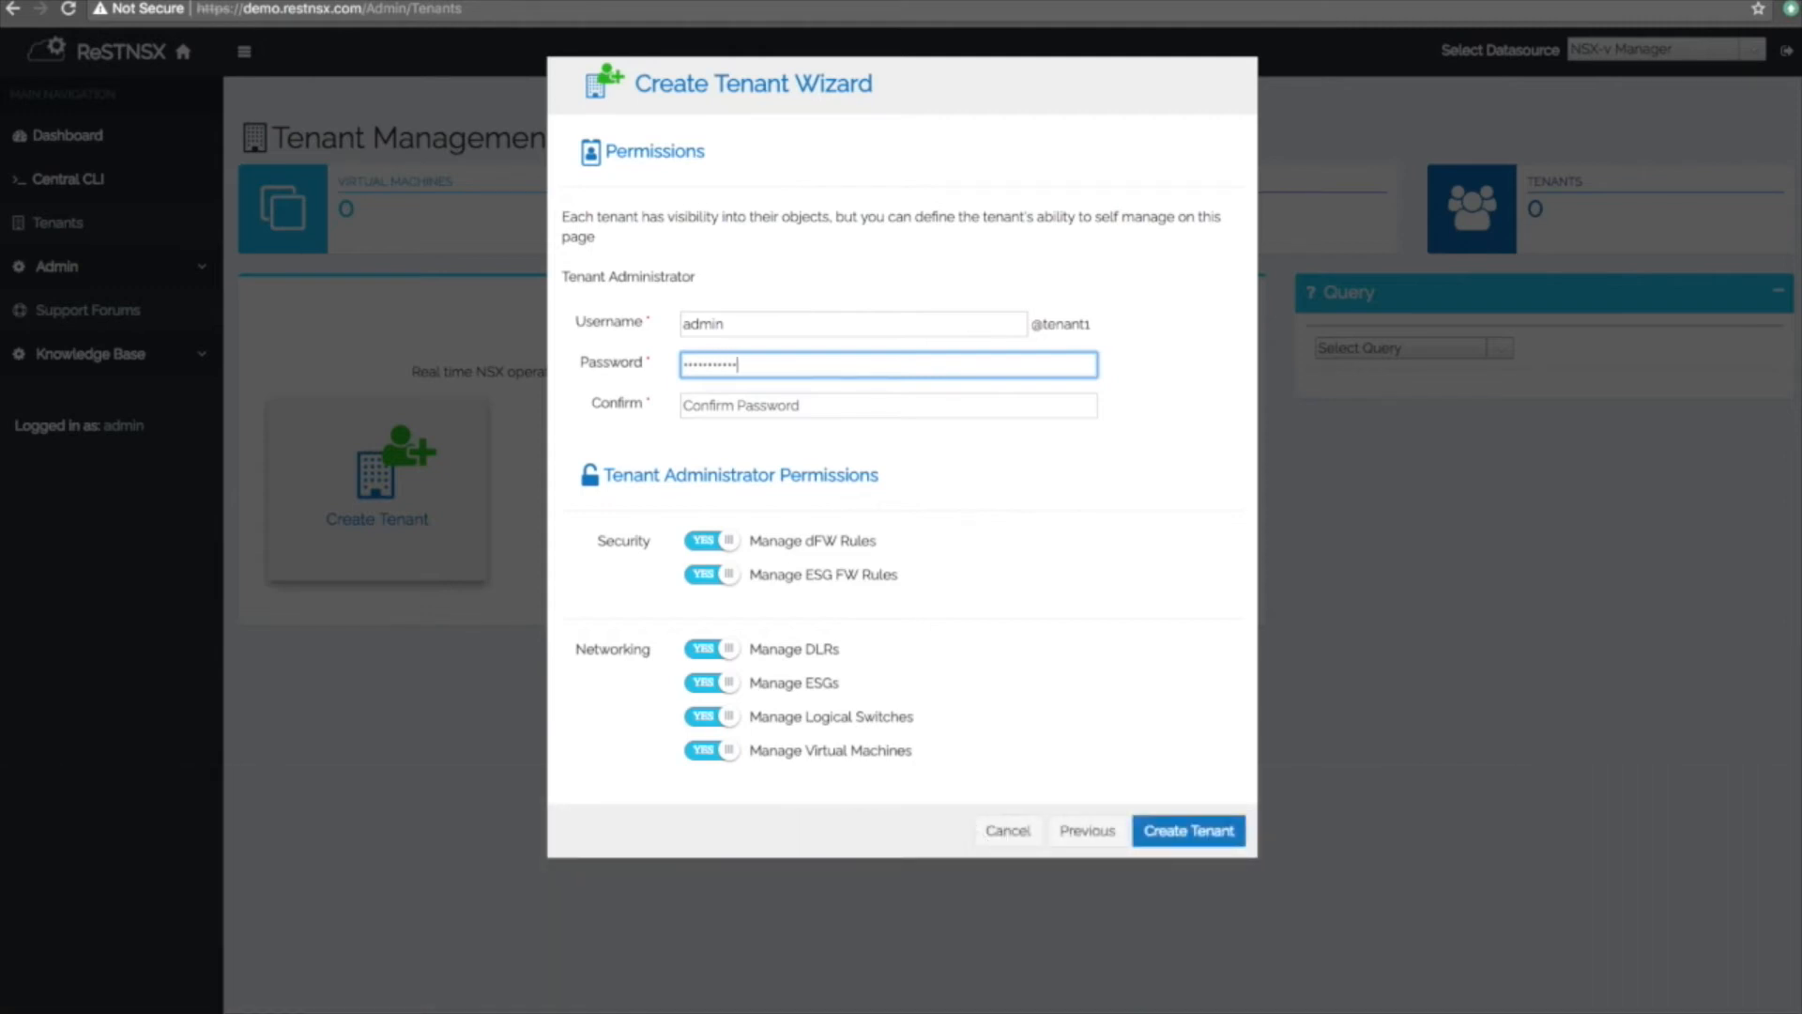
{"action": "key", "text": "Tab"}
{"action": "type", "text": "•"}
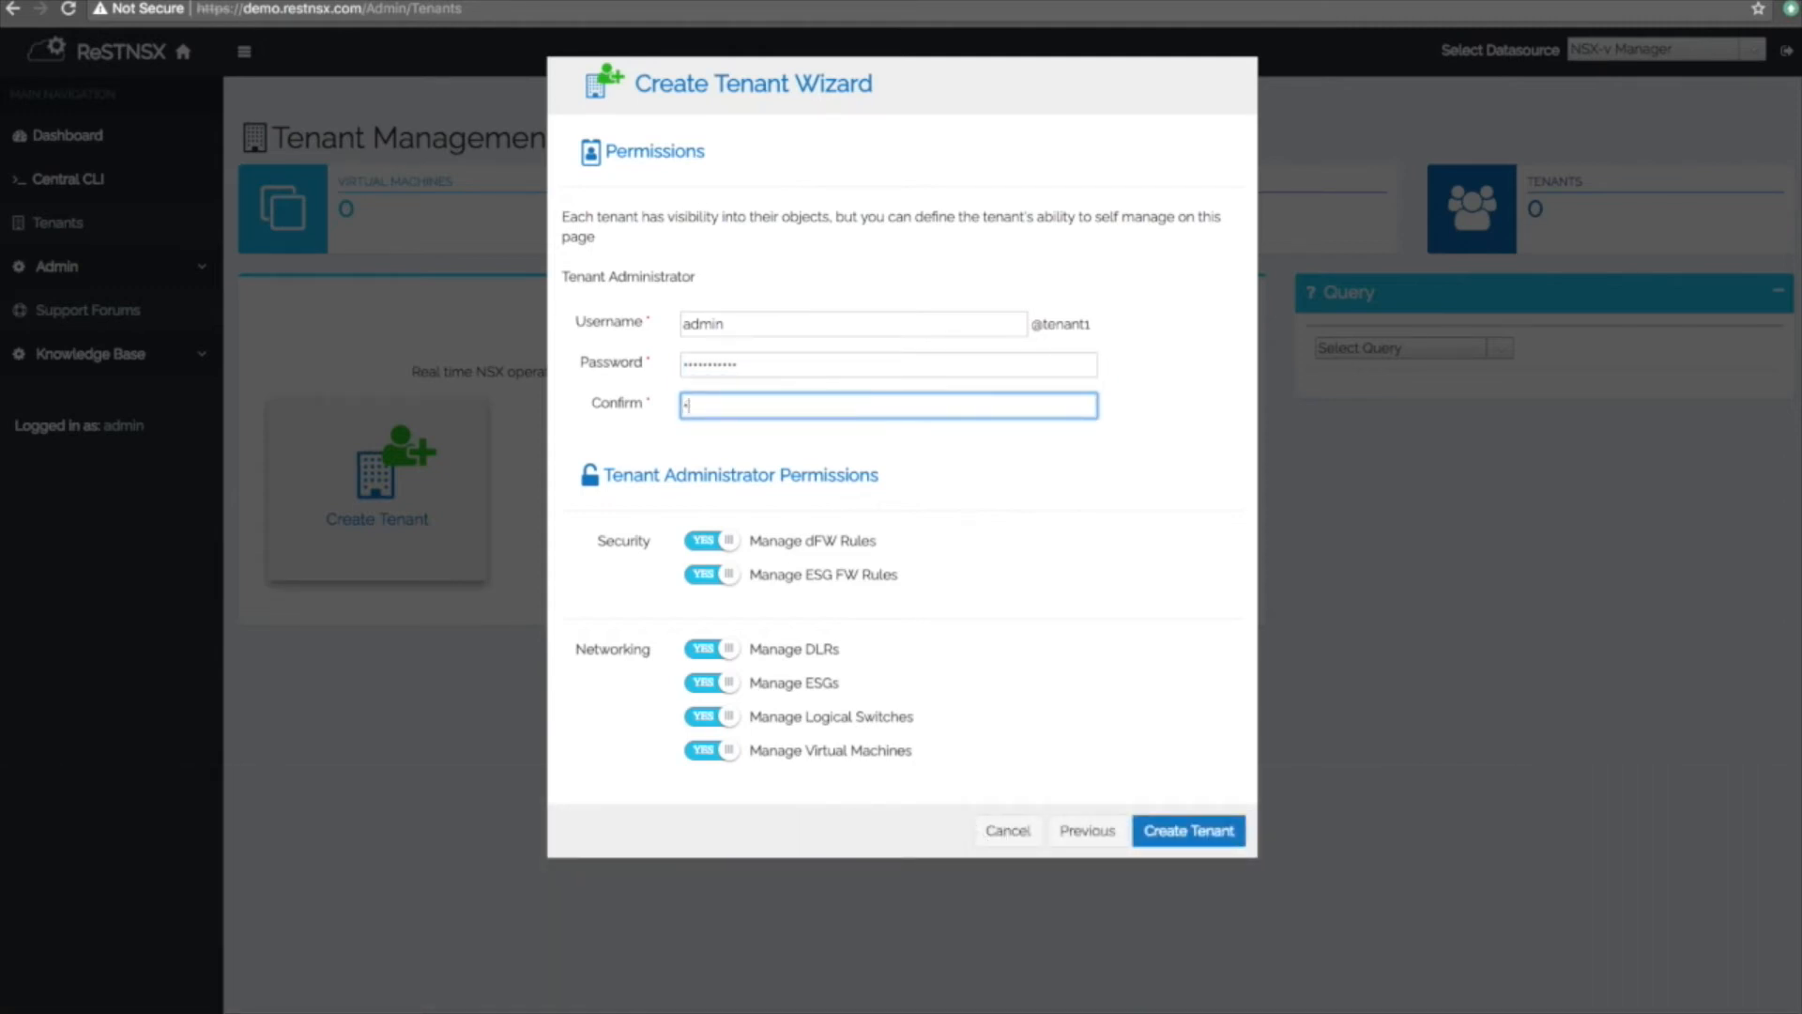
{"action": "type", "text": "•••••••••"}
Grant every permission except Manage Logical Switches, then create Tenant1.
{"action": "left_click", "coordinate": [730, 541]}
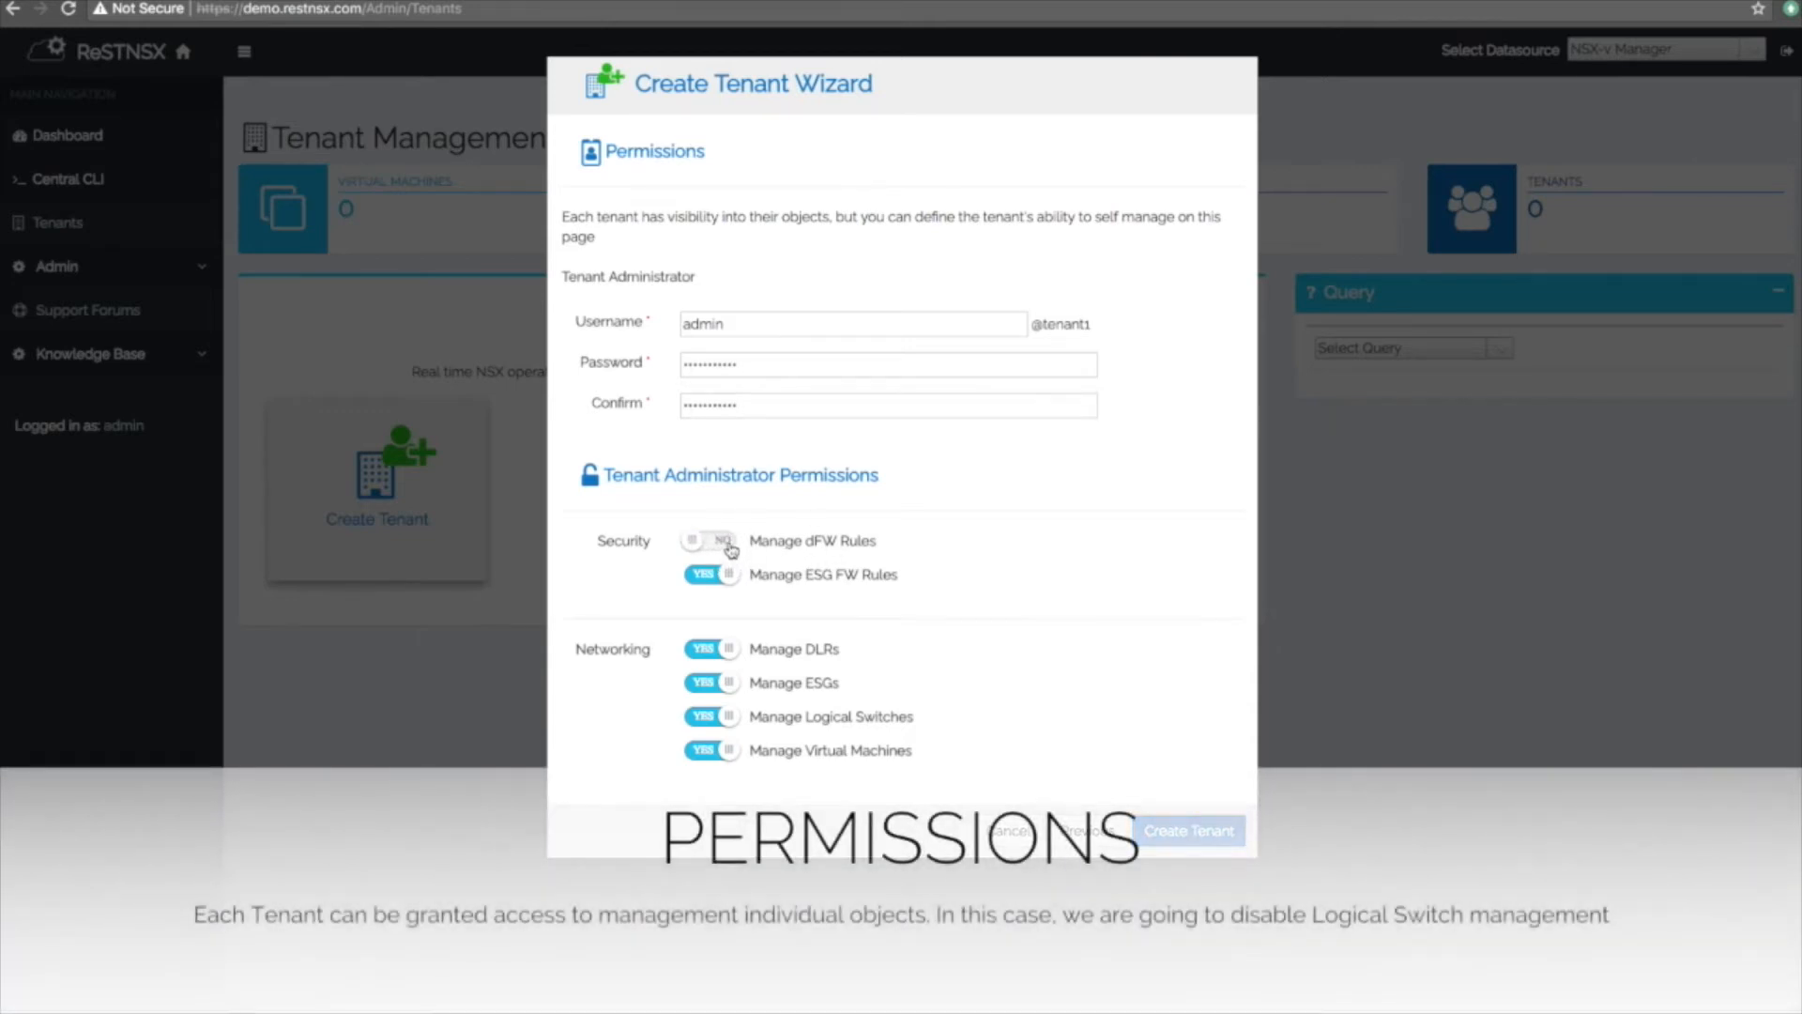
{"action": "left_click", "coordinate": [730, 546]}
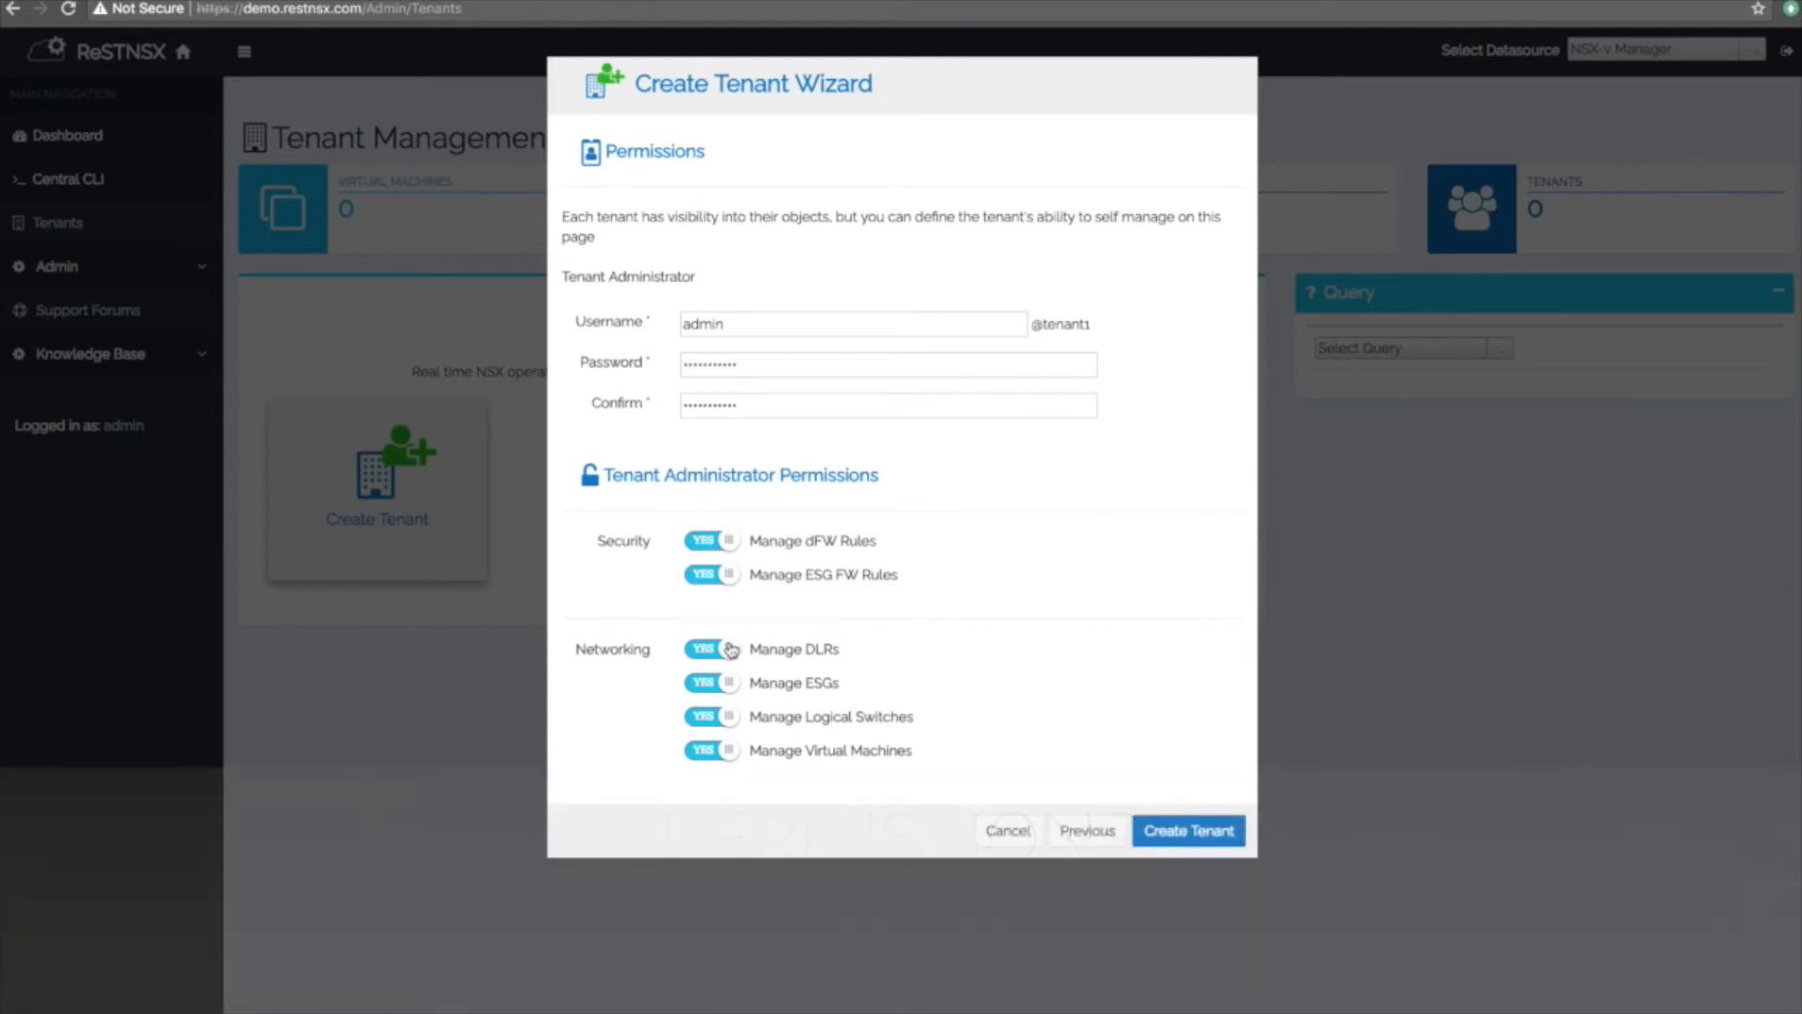
{"action": "left_click", "coordinate": [732, 720]}
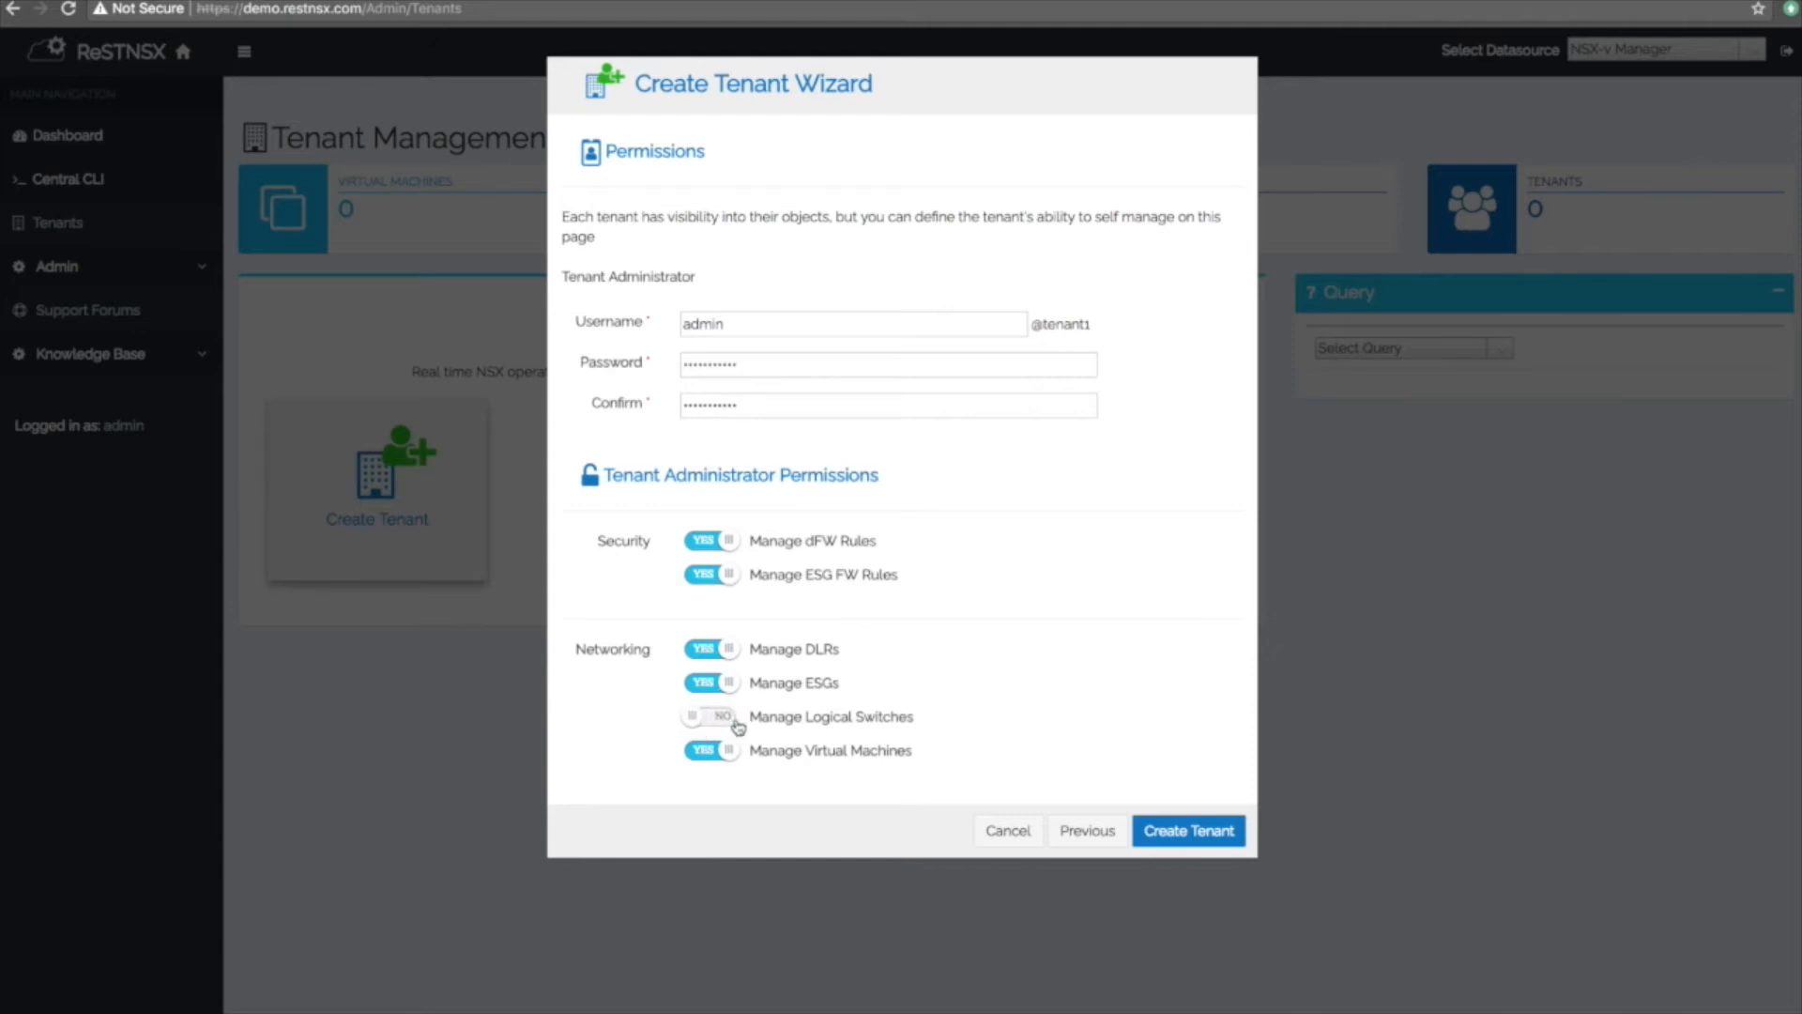
{"action": "left_click_drag", "start_coordinate": [763, 723], "coordinate": [927, 723]}
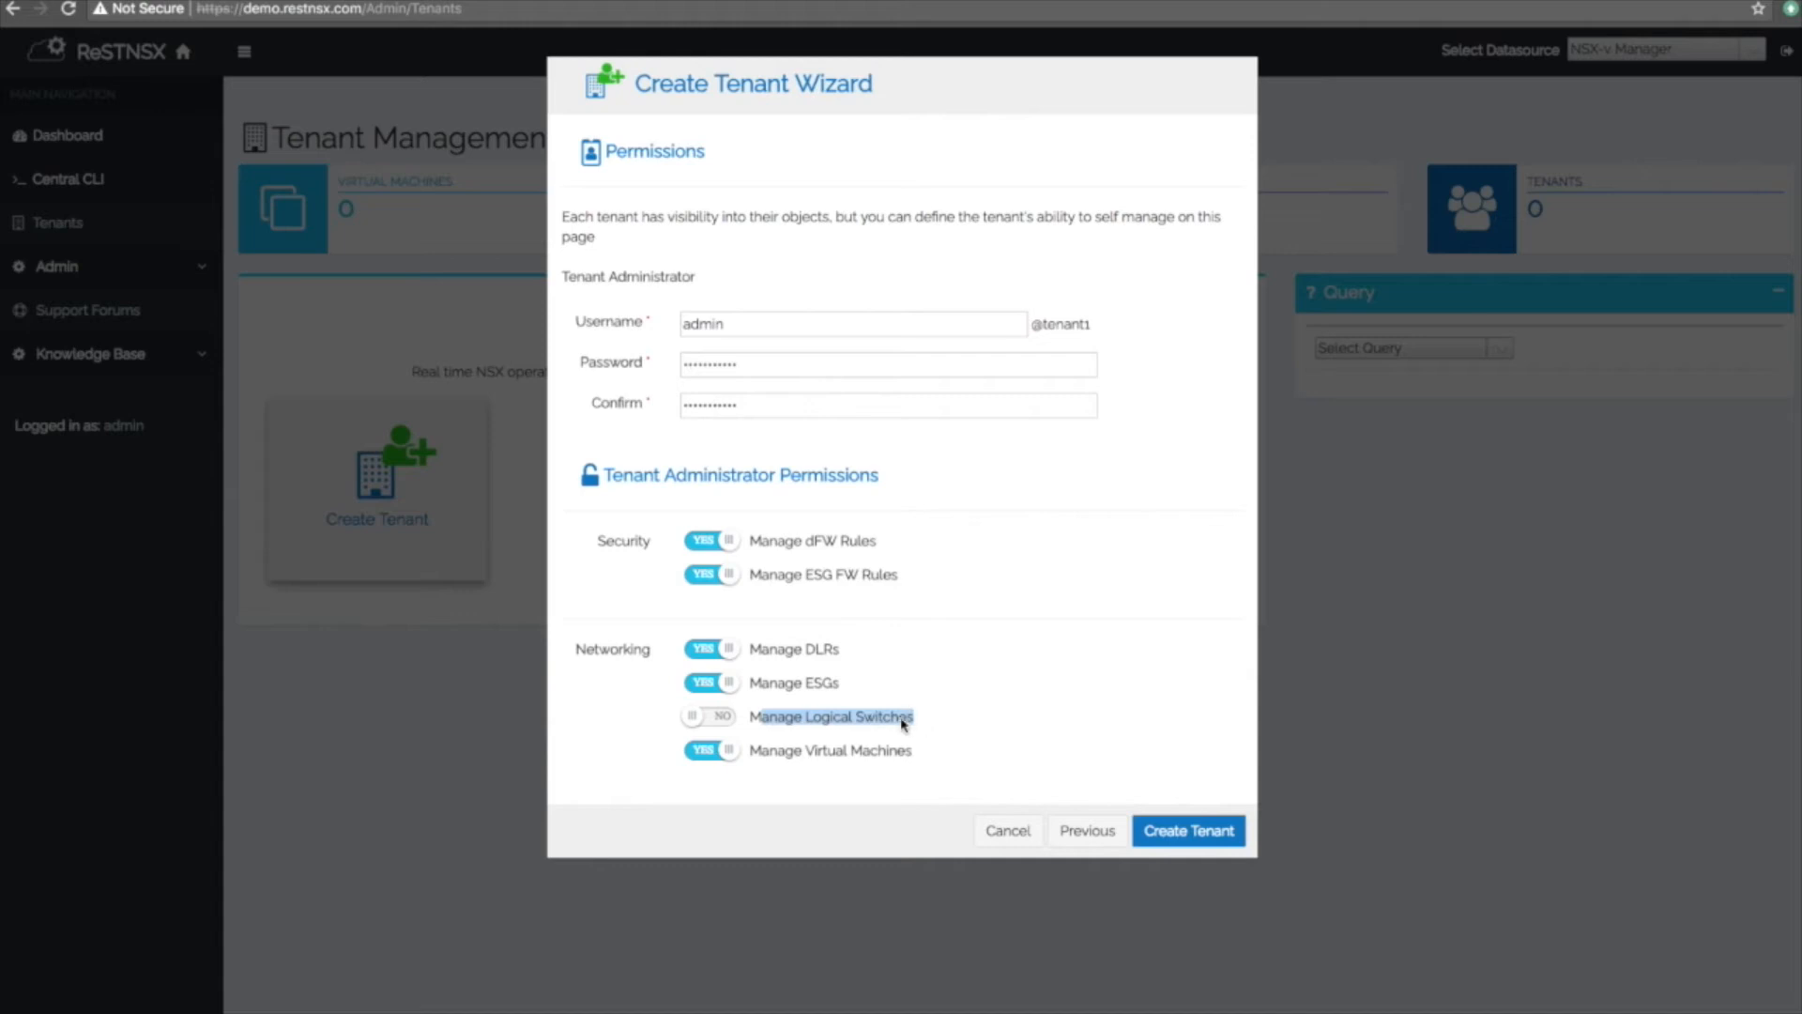
{"action": "left_click", "coordinate": [899, 724]}
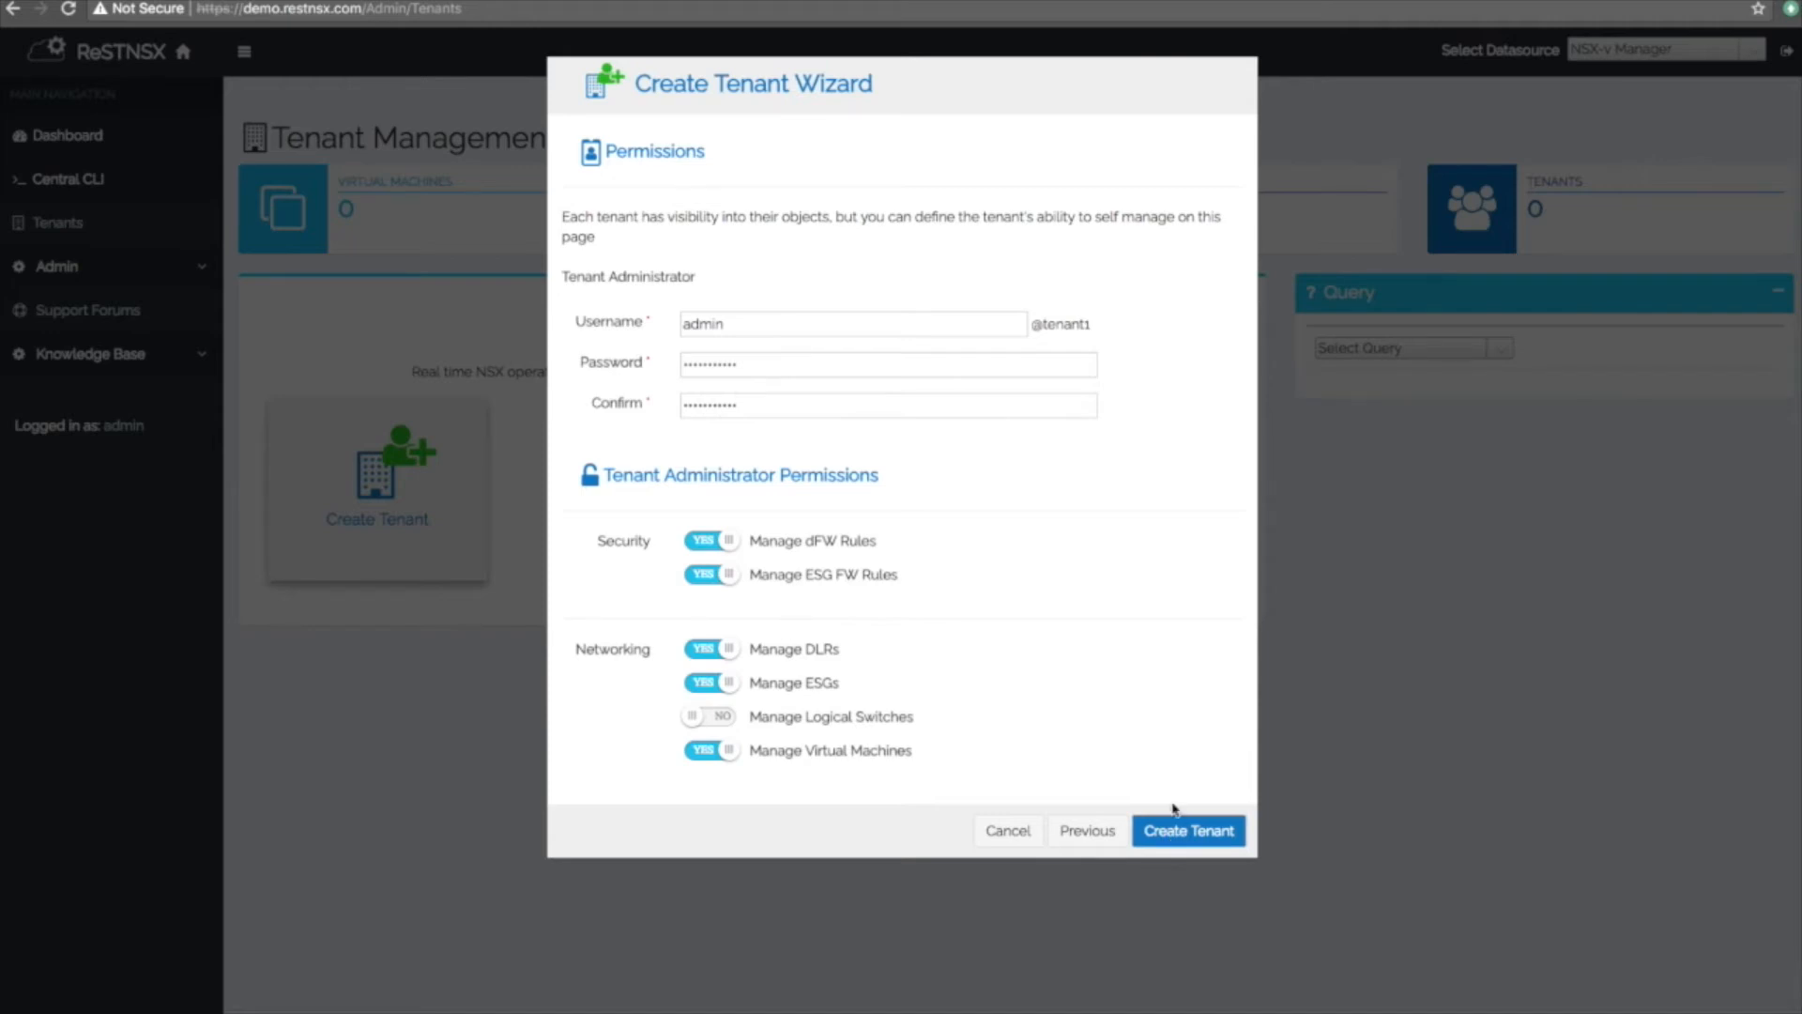
{"action": "left_click", "coordinate": [1033, 325]}
{"action": "left_click_drag", "start_coordinate": [1033, 325], "coordinate": [1114, 331]}
{"action": "left_click", "coordinate": [1085, 797]}
{"action": "left_click", "coordinate": [1172, 833]}
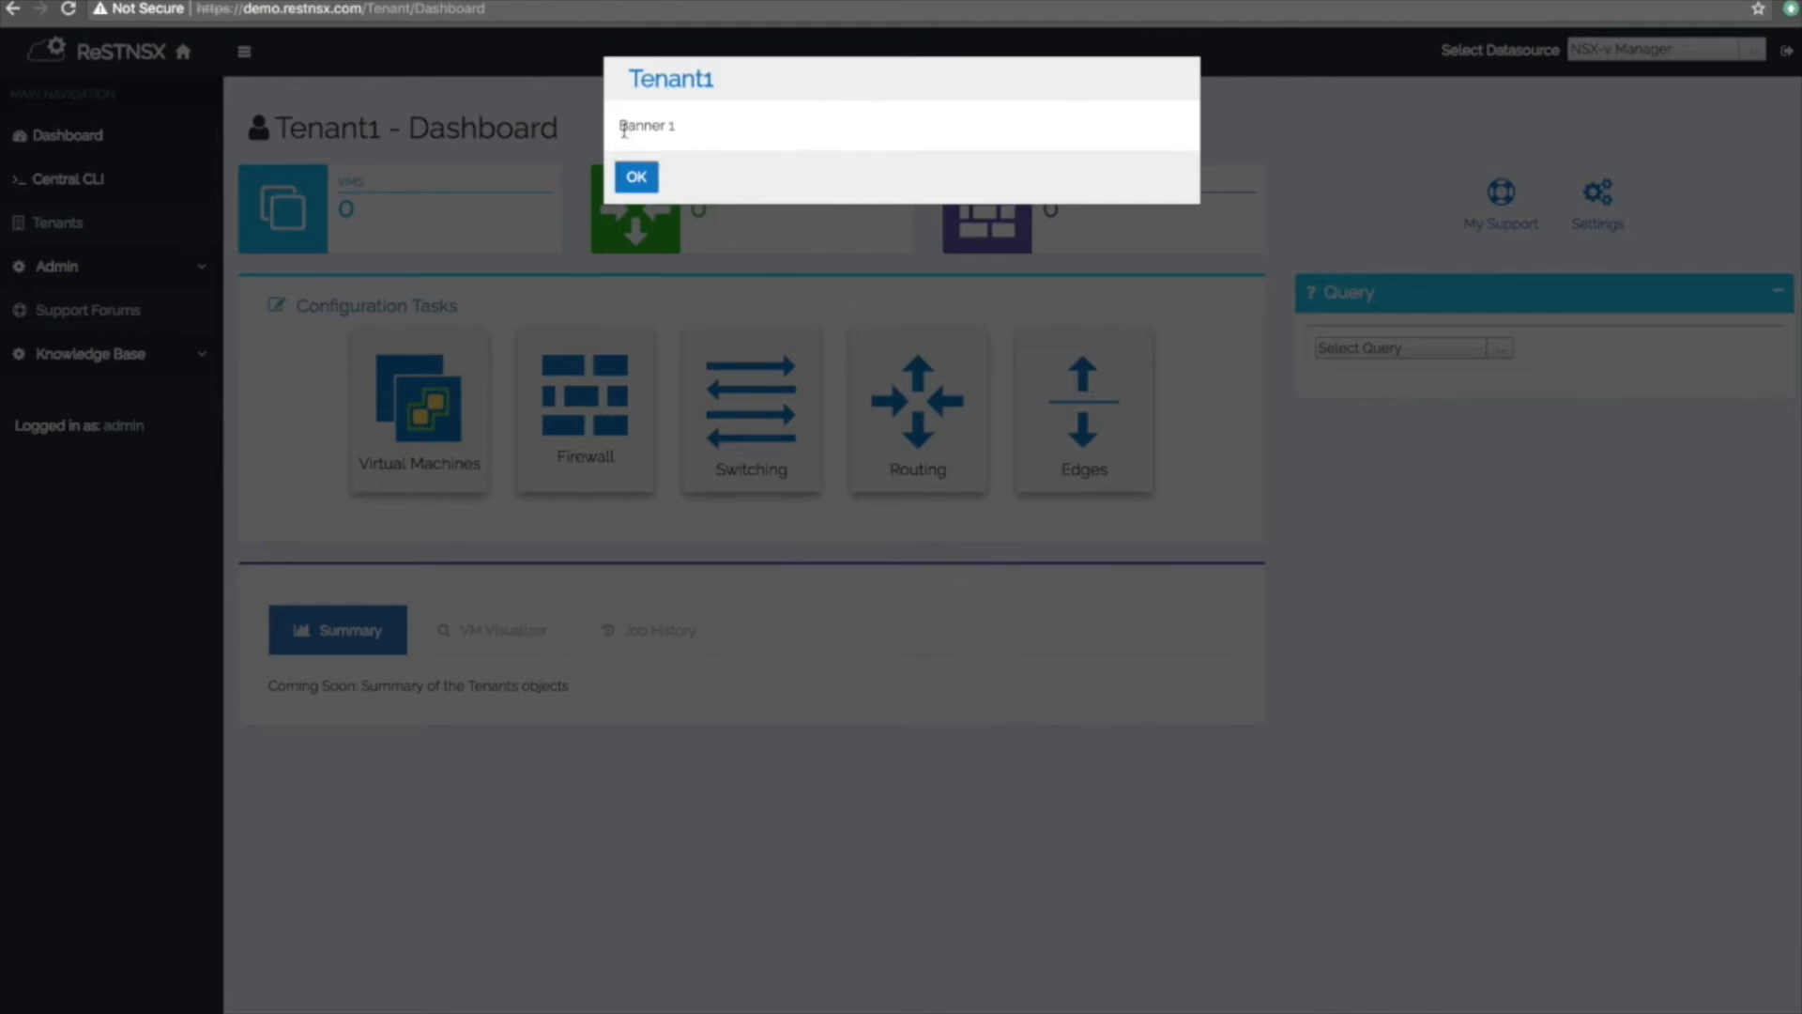
Dismiss the 'Banner 1' greeting, review the My Support contact details, then log out.
{"action": "left_click_drag", "start_coordinate": [621, 128], "coordinate": [686, 134]}
{"action": "left_click", "coordinate": [636, 177]}
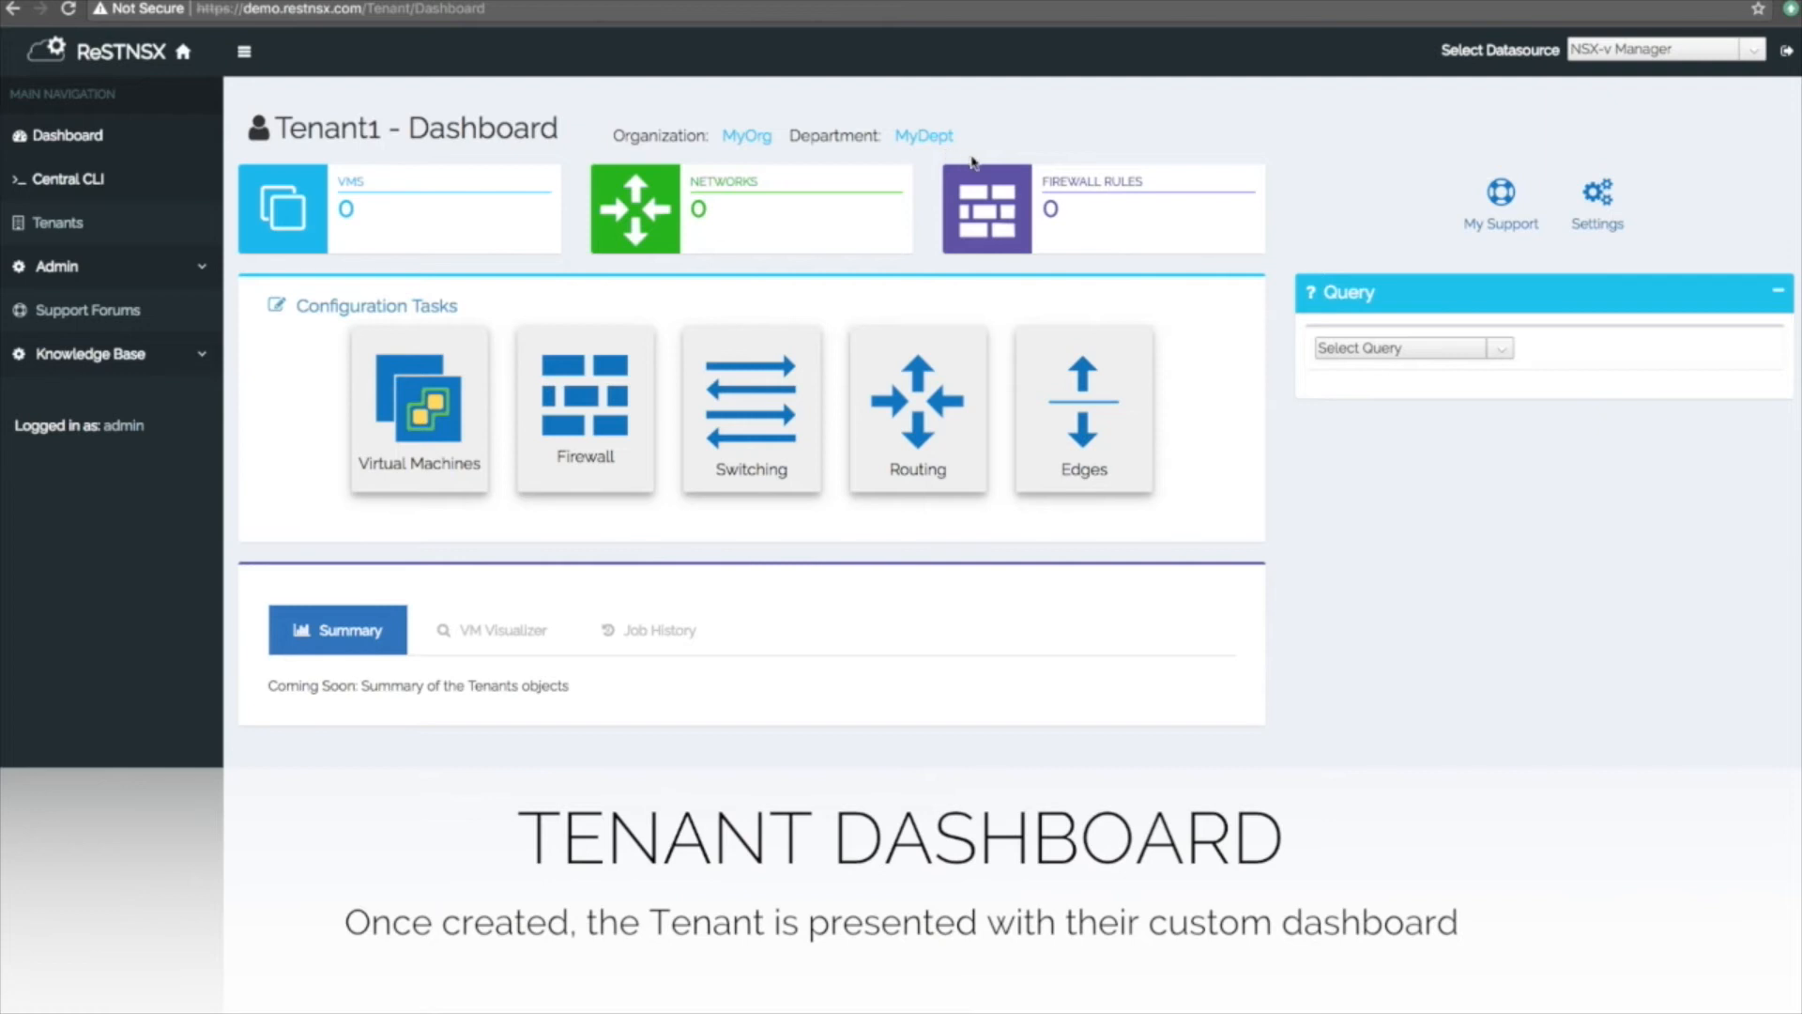
{"action": "left_click", "coordinate": [1514, 239]}
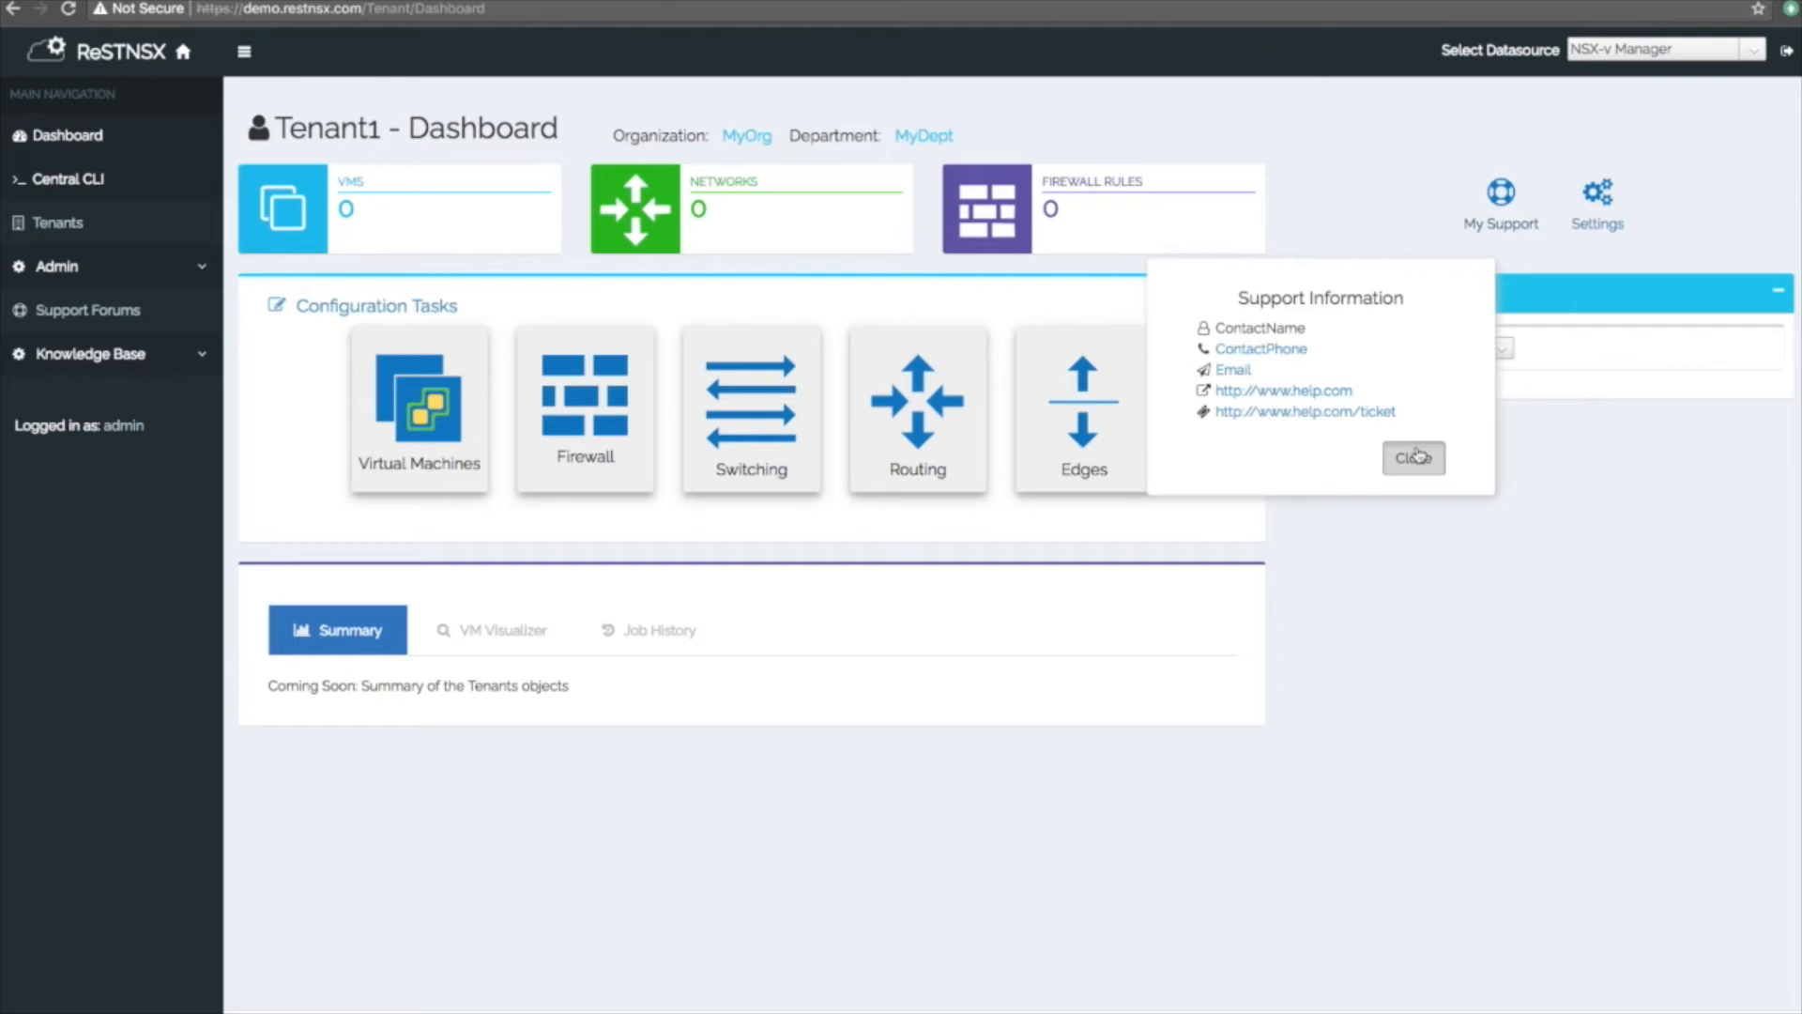
{"action": "left_click", "coordinate": [1415, 456]}
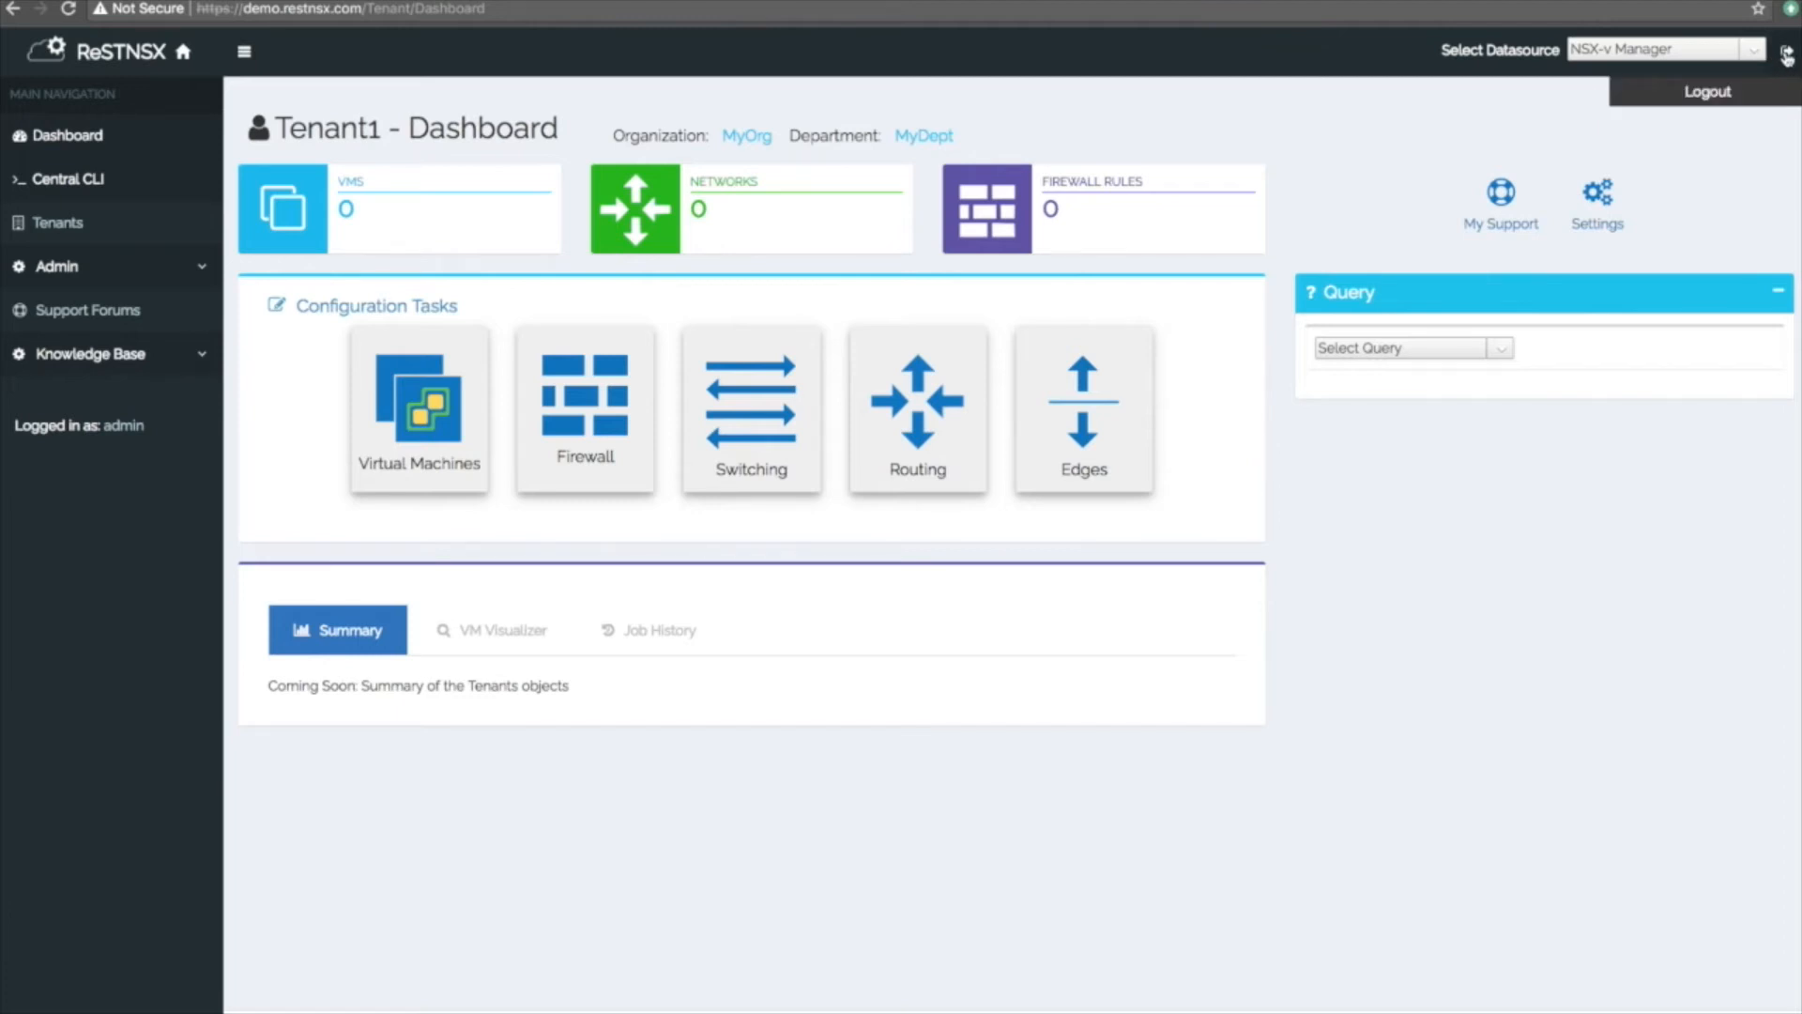
{"action": "left_click", "coordinate": [1786, 57]}
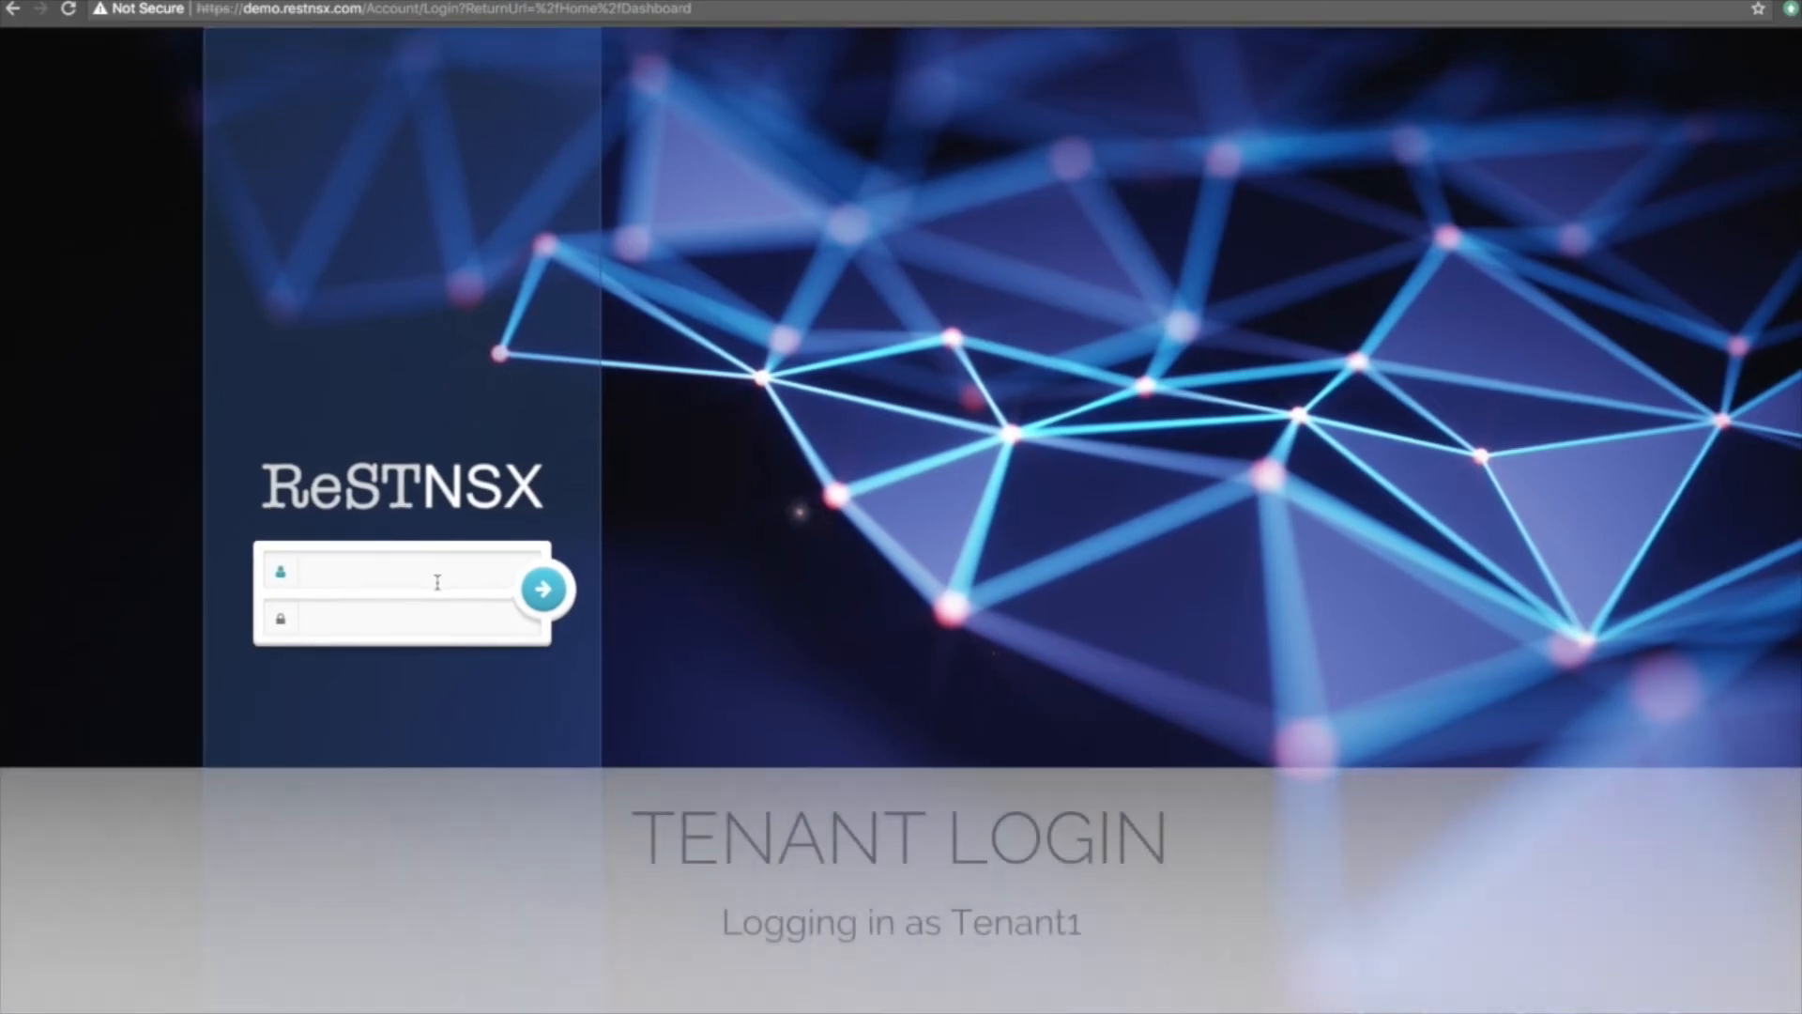
Enter username admin@tenant1 and the tenant administrator's password on the login form.
{"action": "left_click", "coordinate": [441, 576]}
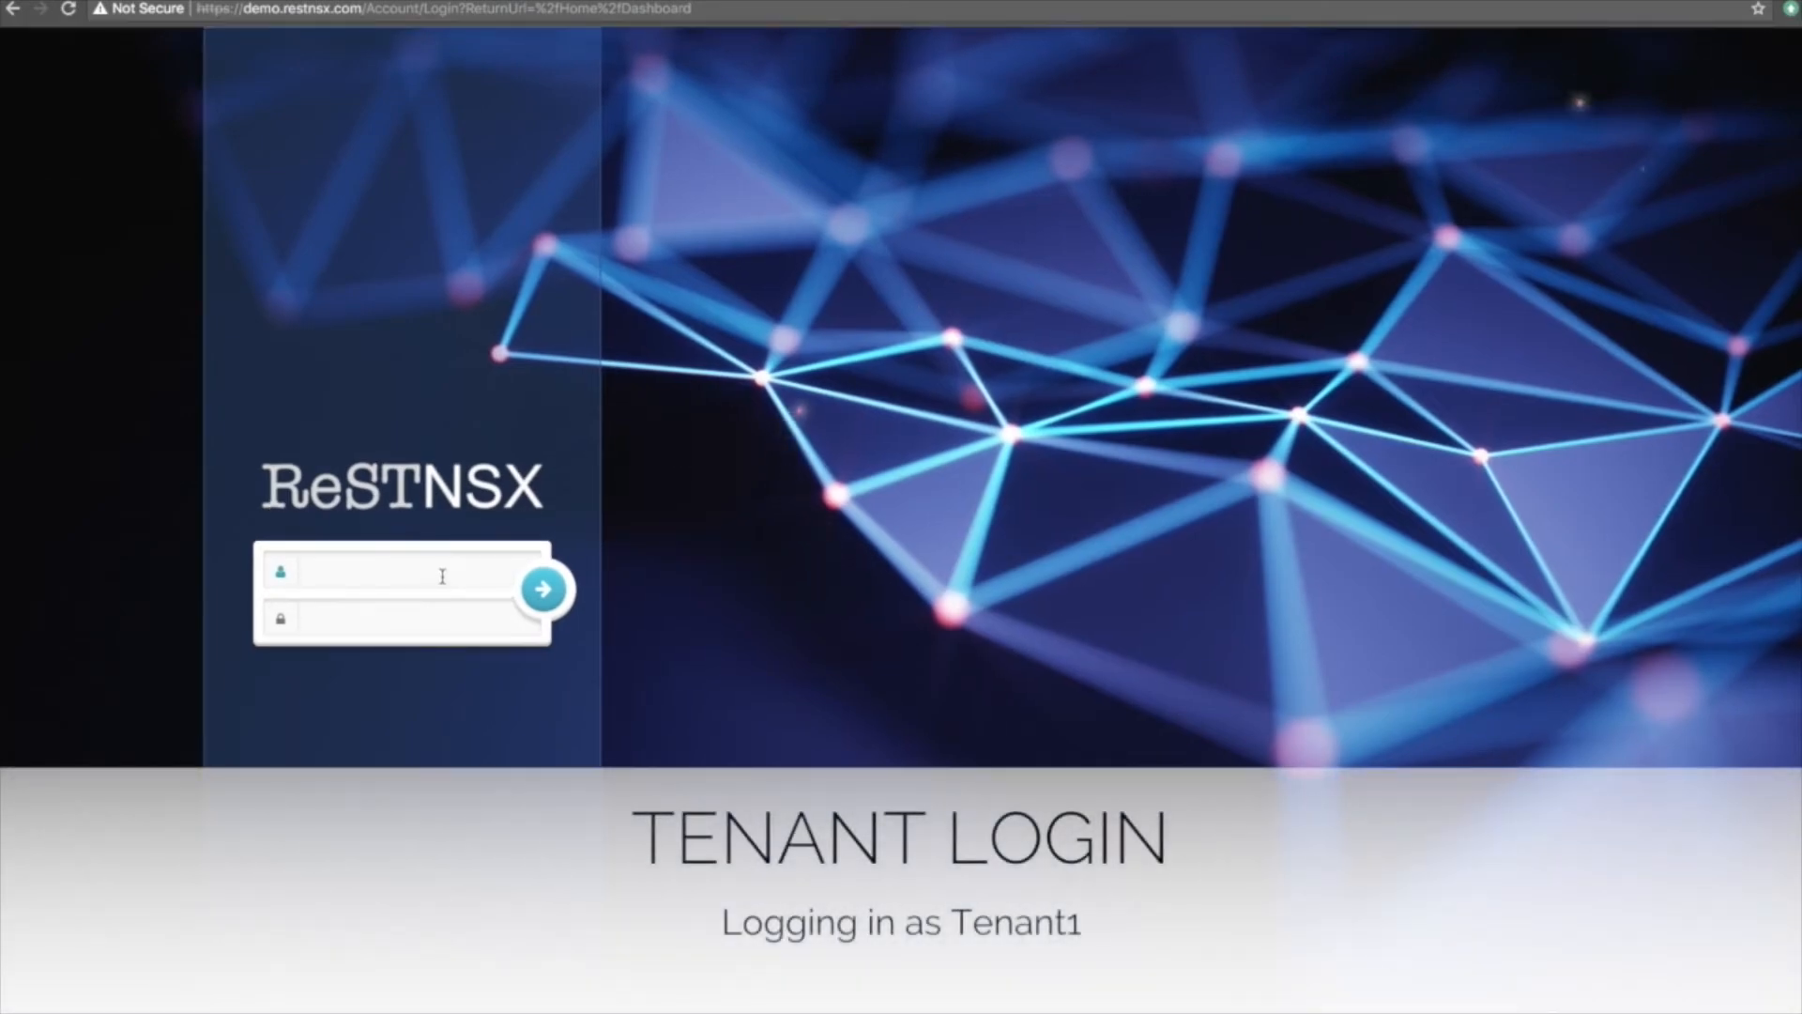
{"action": "type", "text": "admin"}
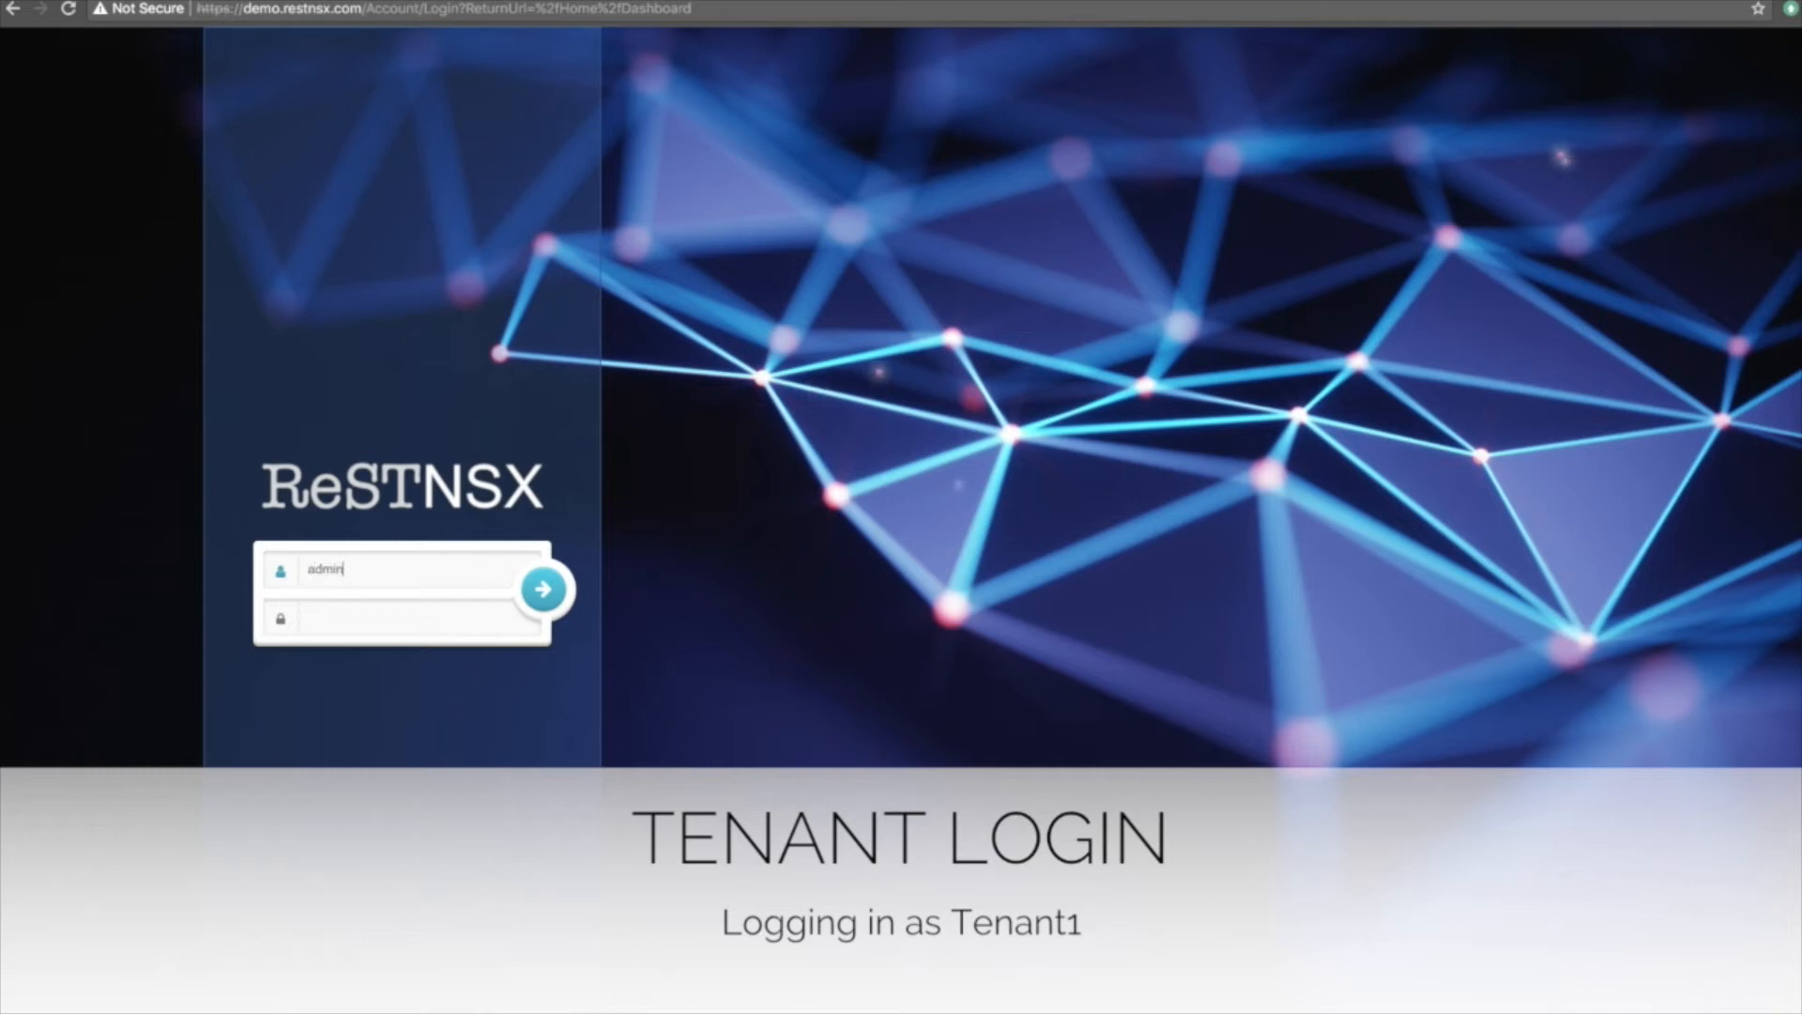
{"action": "type", "text": "@"}
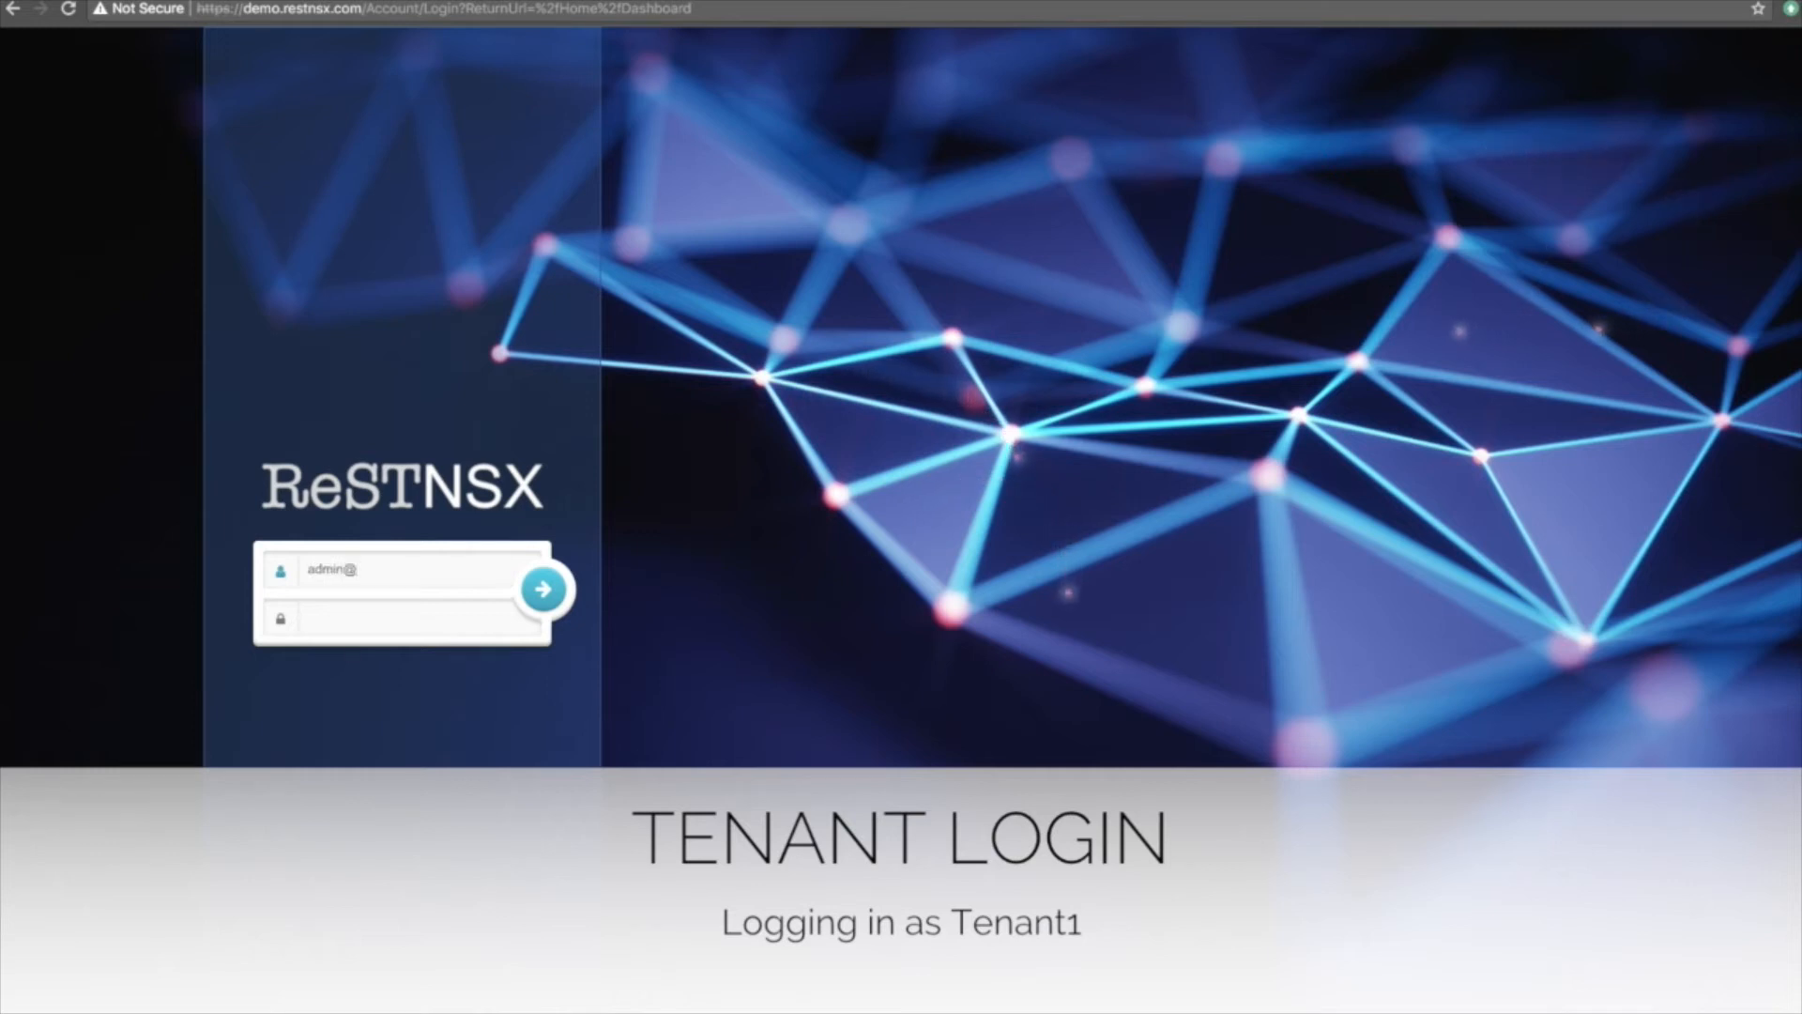
{"action": "type", "text": "tenant"}
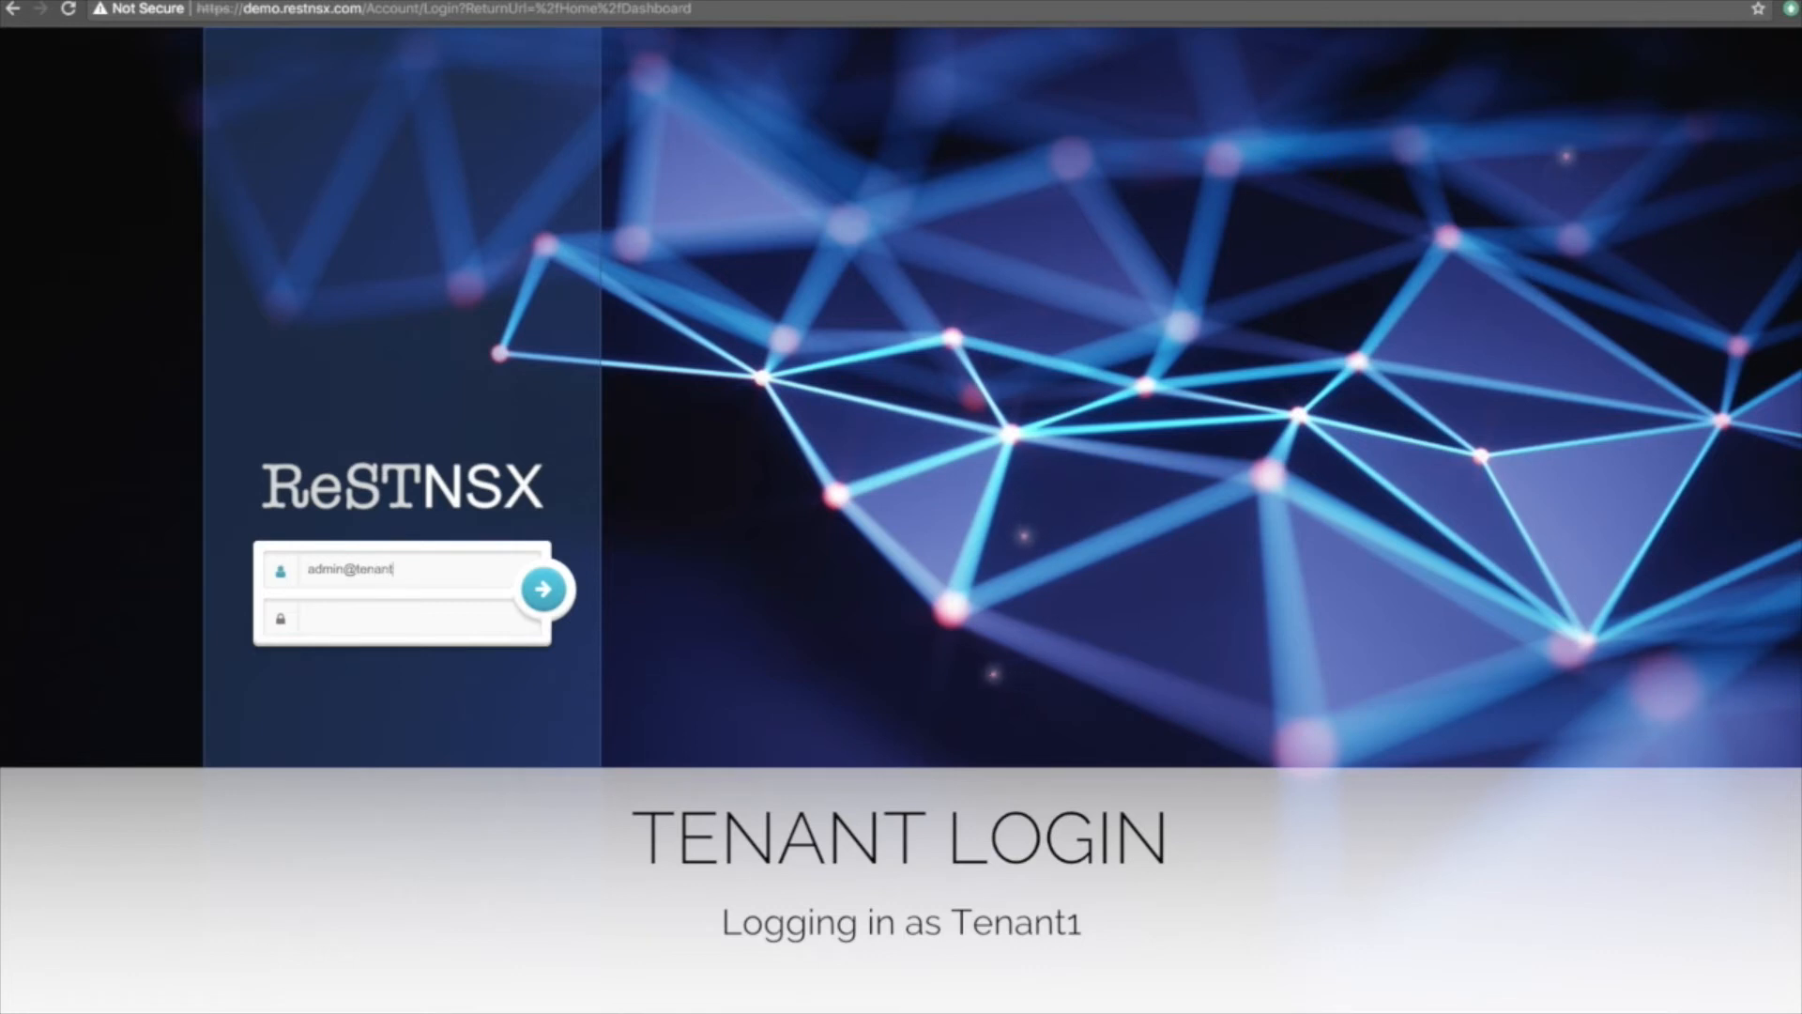
{"action": "type", "text": "1"}
{"action": "key", "text": "Tab"}
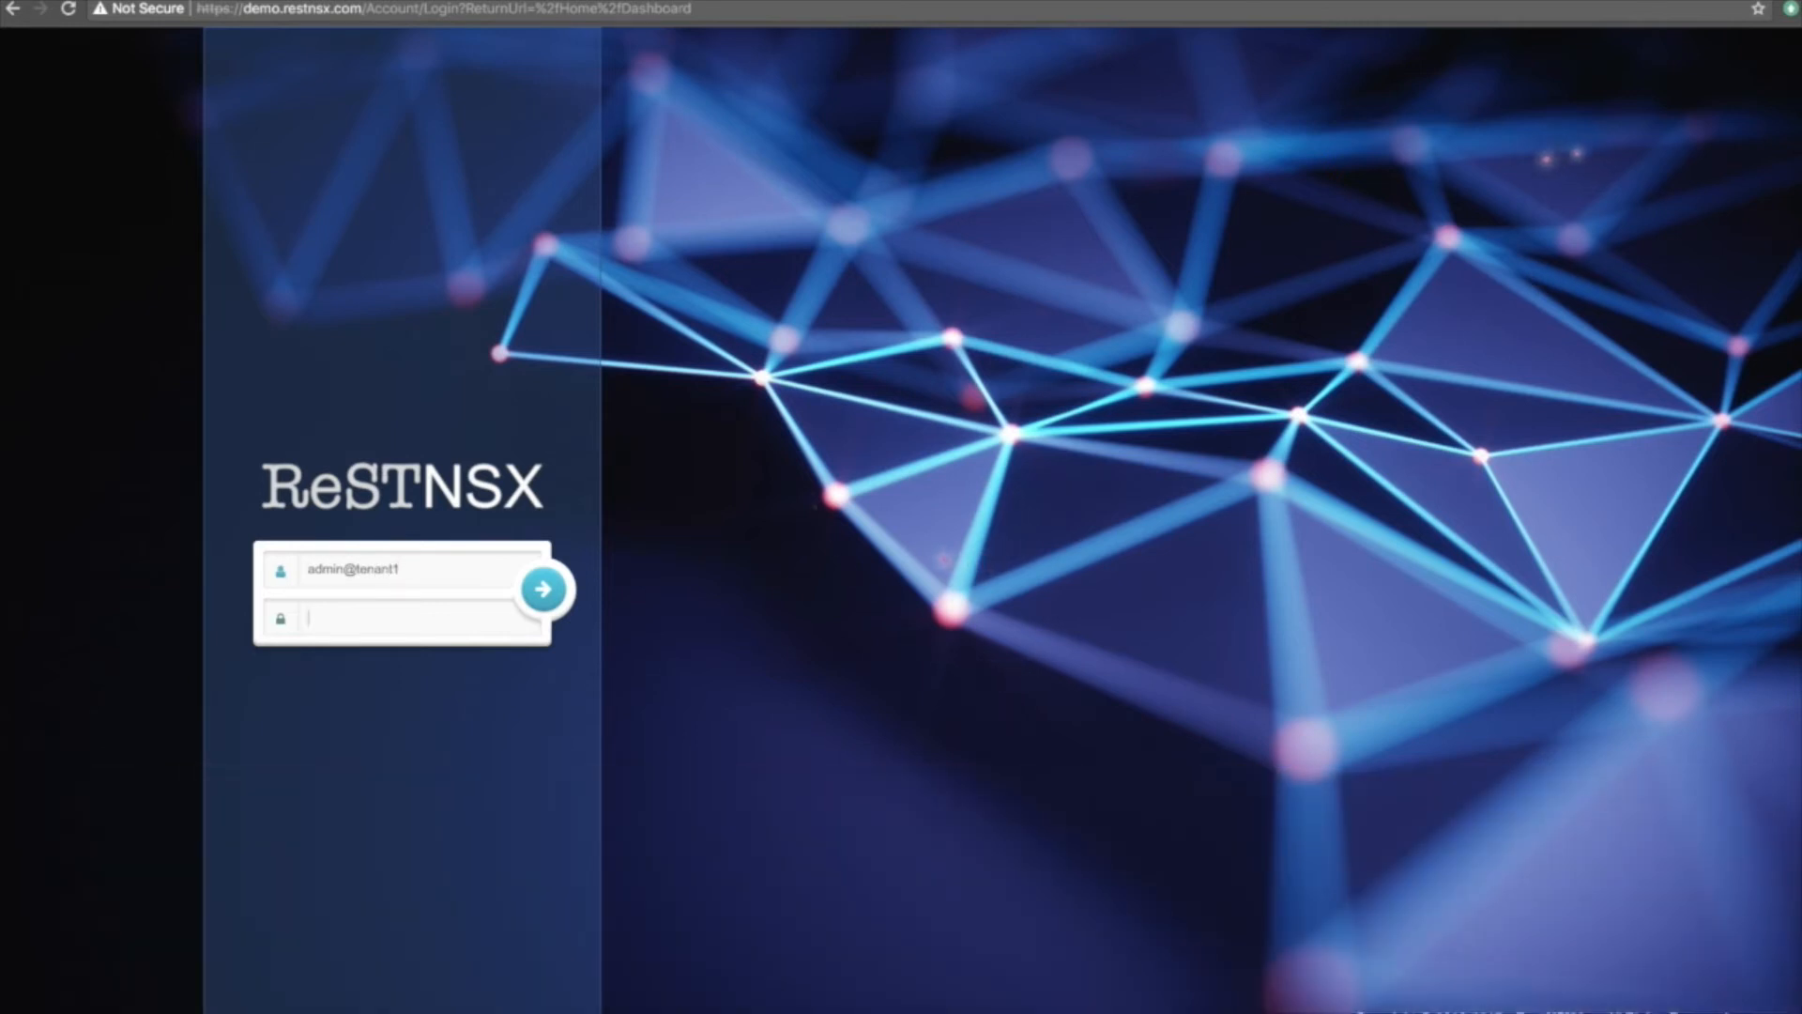
{"action": "type", "text": "••••••••••"}
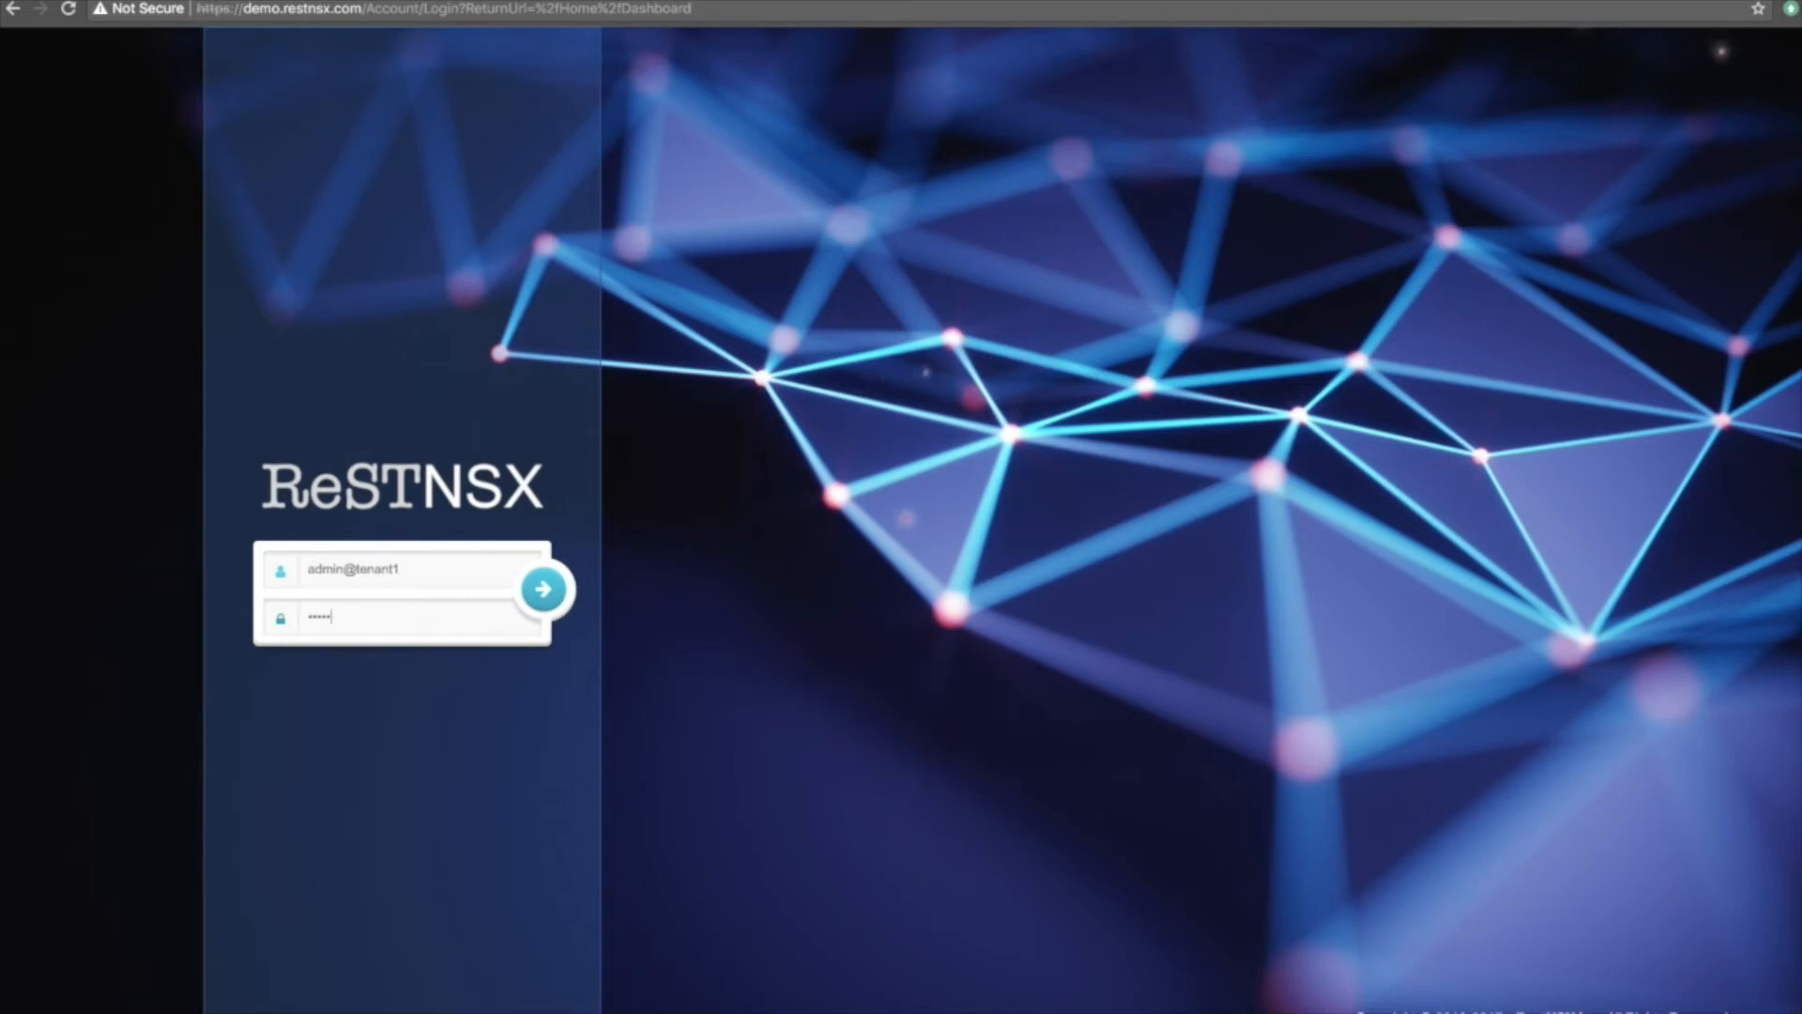
{"action": "type", "text": "••"}
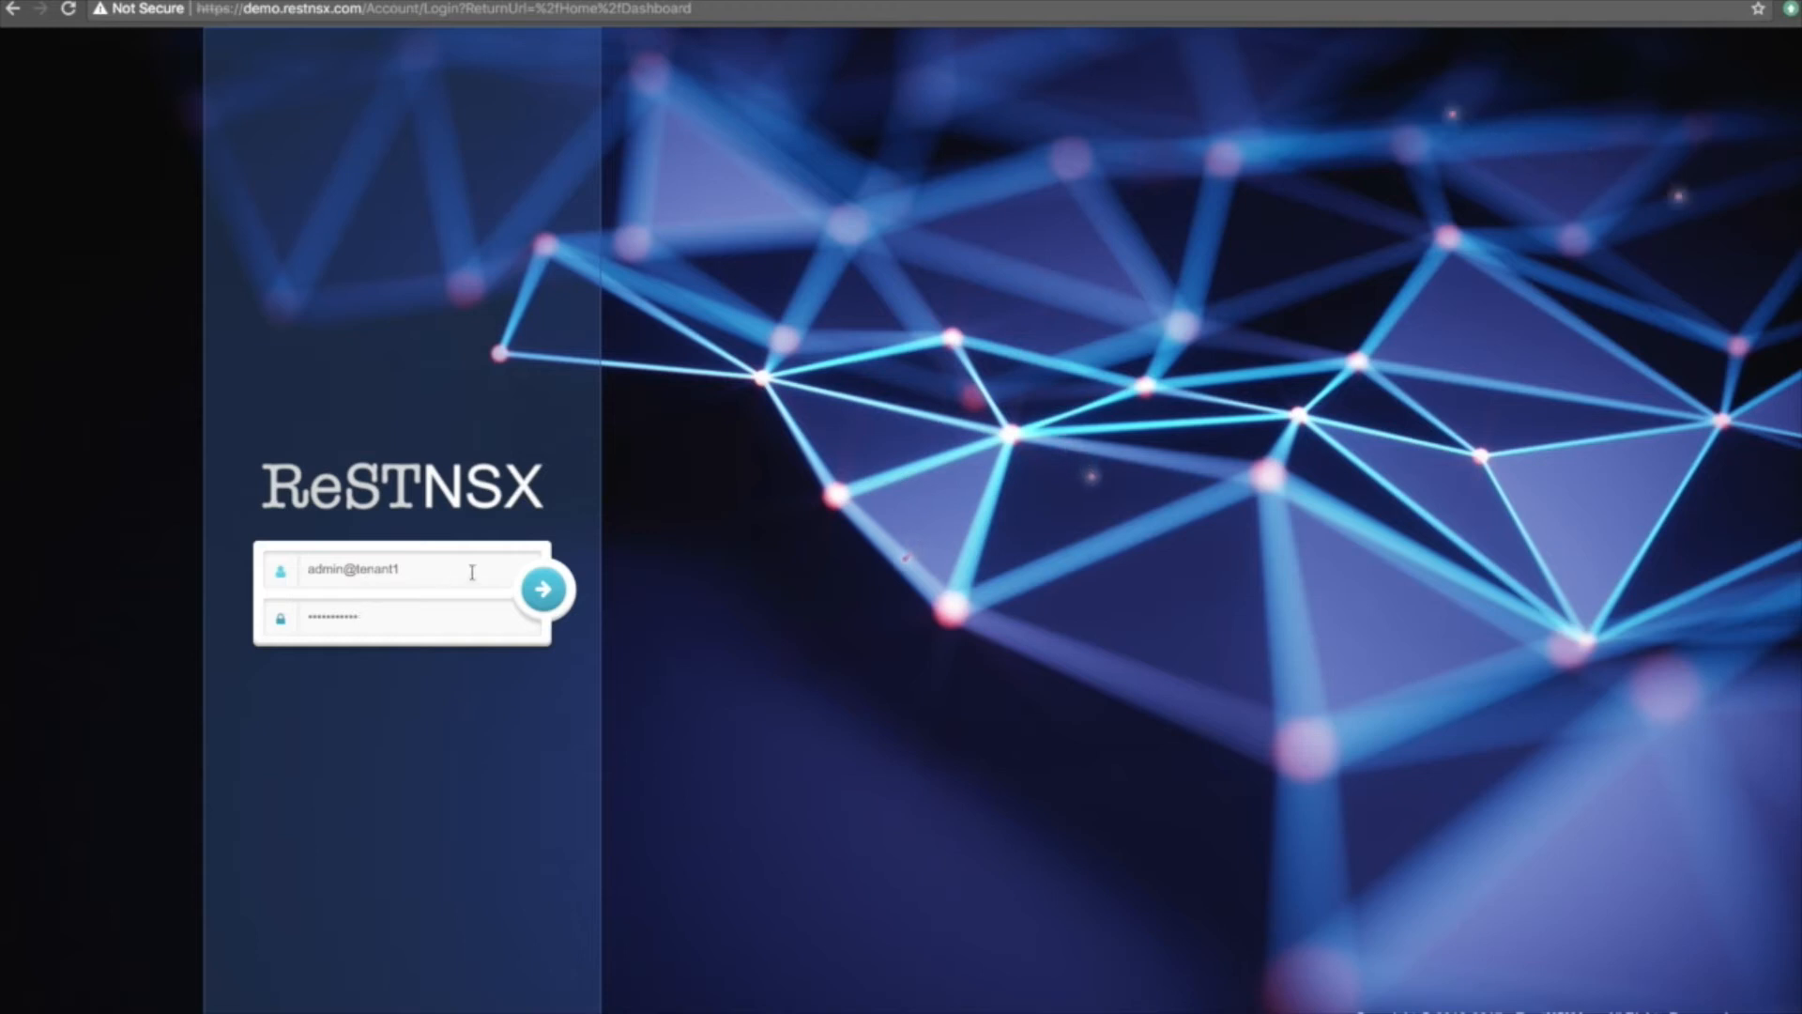
Sign in as the Tenant1 admin, dismiss the banner and close support information.
{"action": "left_click", "coordinate": [536, 601]}
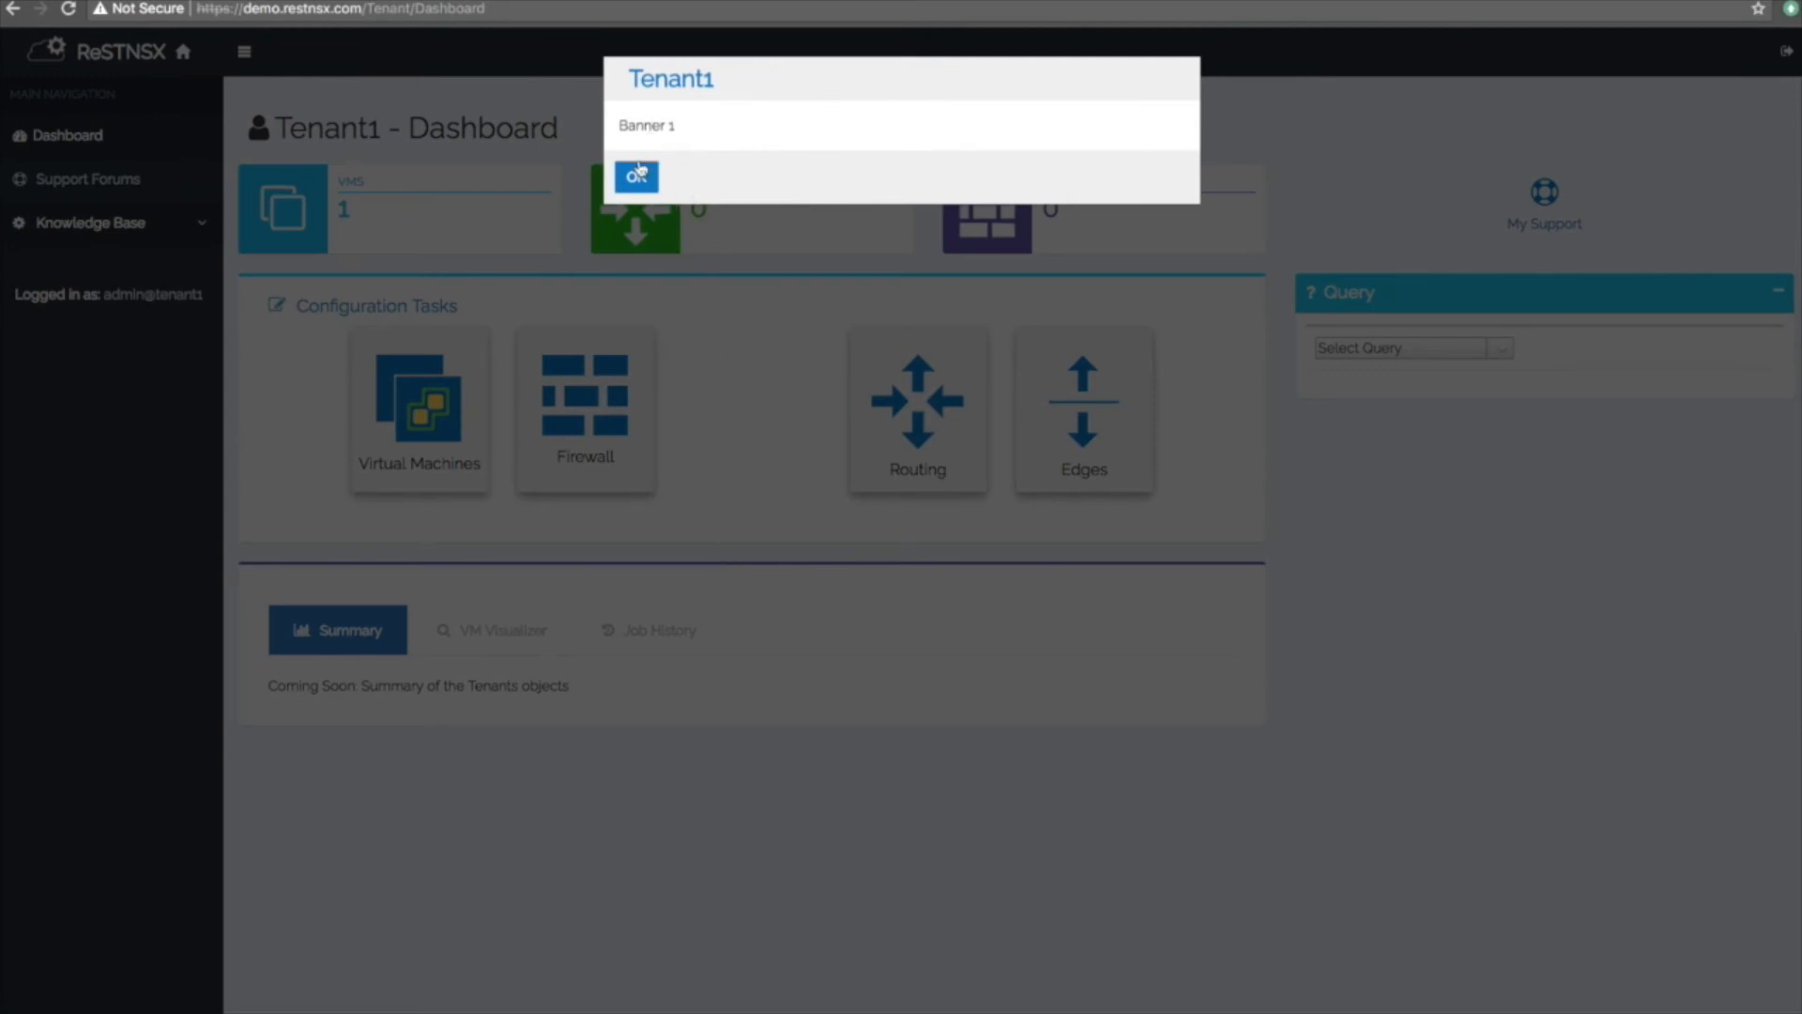
{"action": "left_click", "coordinate": [636, 175]}
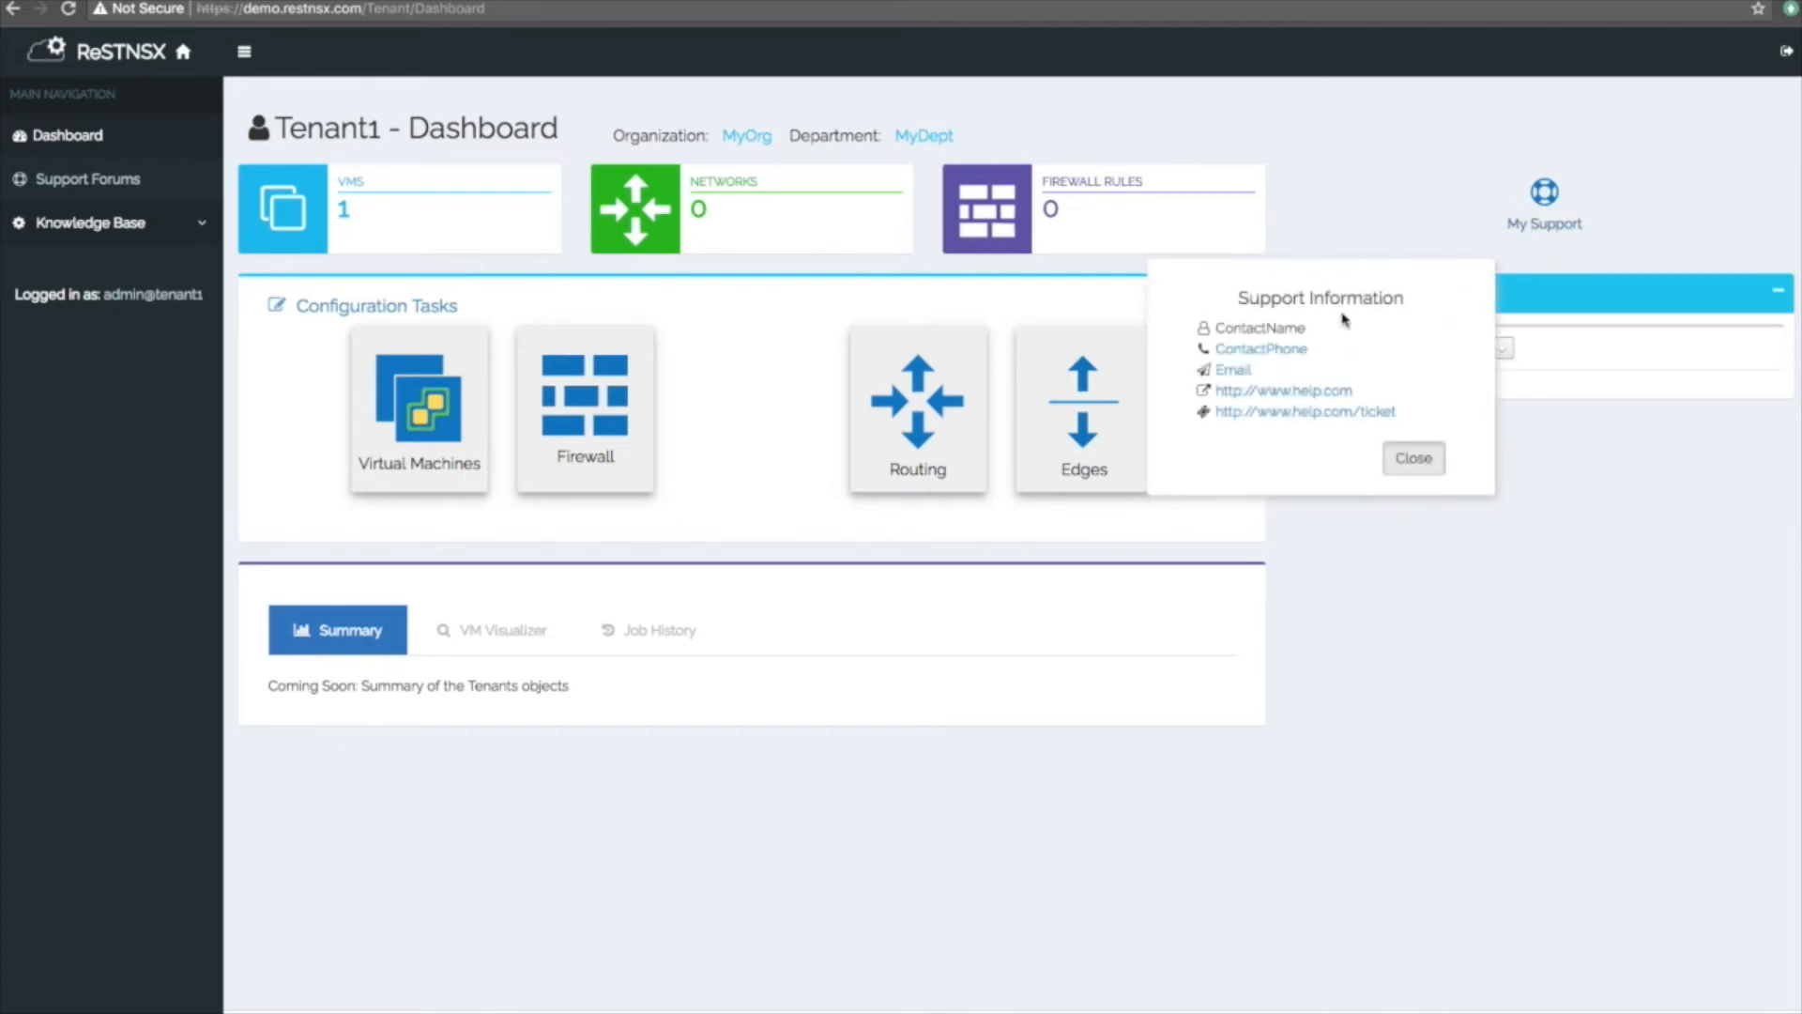
{"action": "left_click", "coordinate": [1414, 460]}
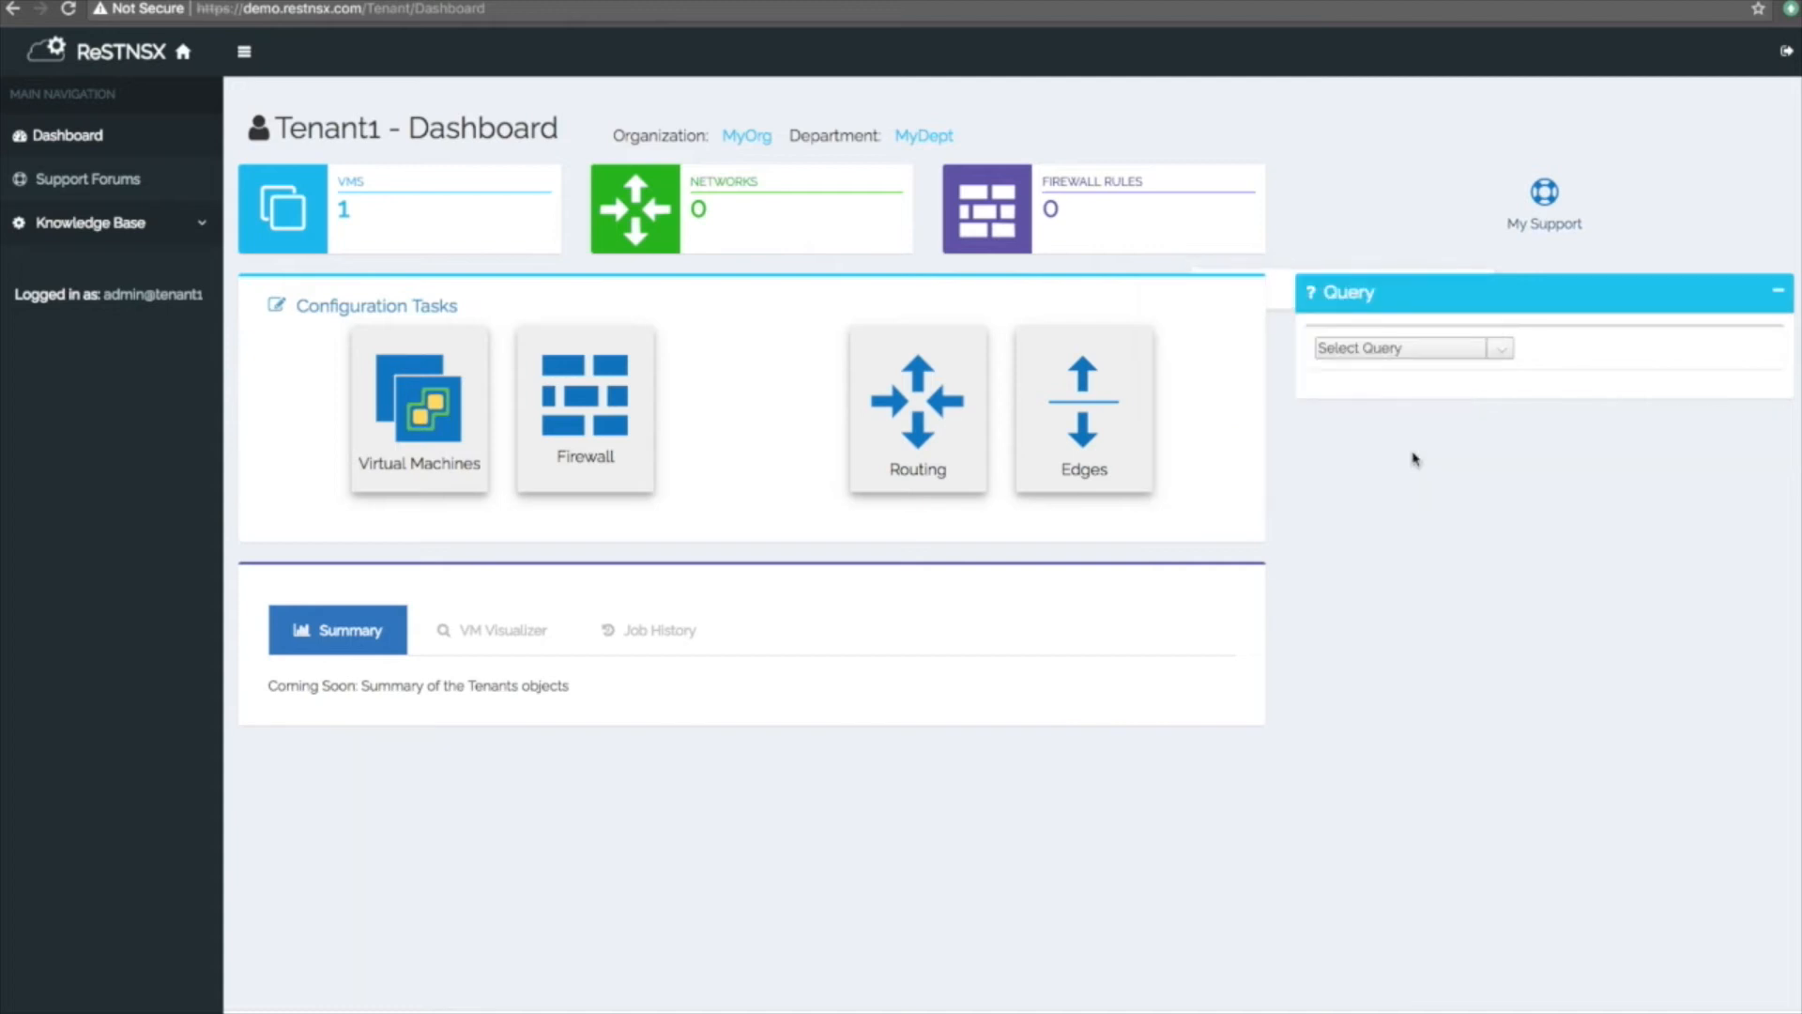
Select the Logical Switches query for Tenant1, which returns no entries.
{"action": "left_click", "coordinate": [1507, 349]}
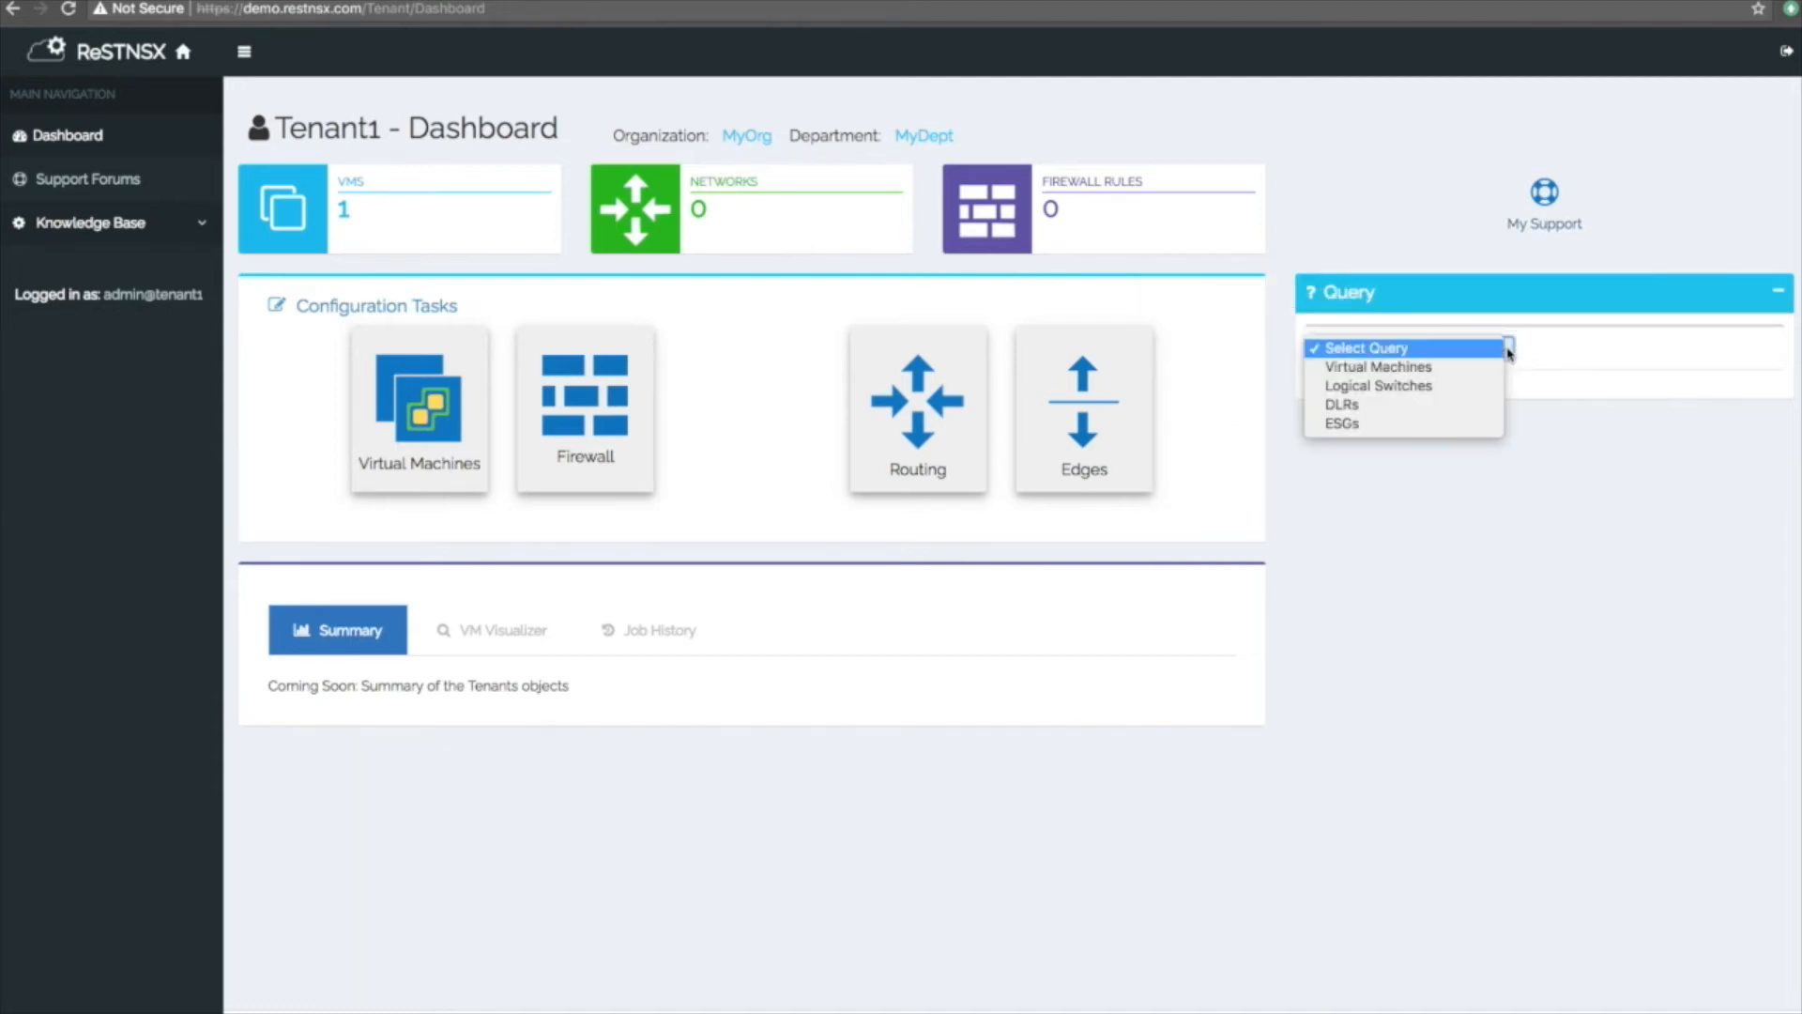
{"action": "left_click", "coordinate": [1467, 388]}
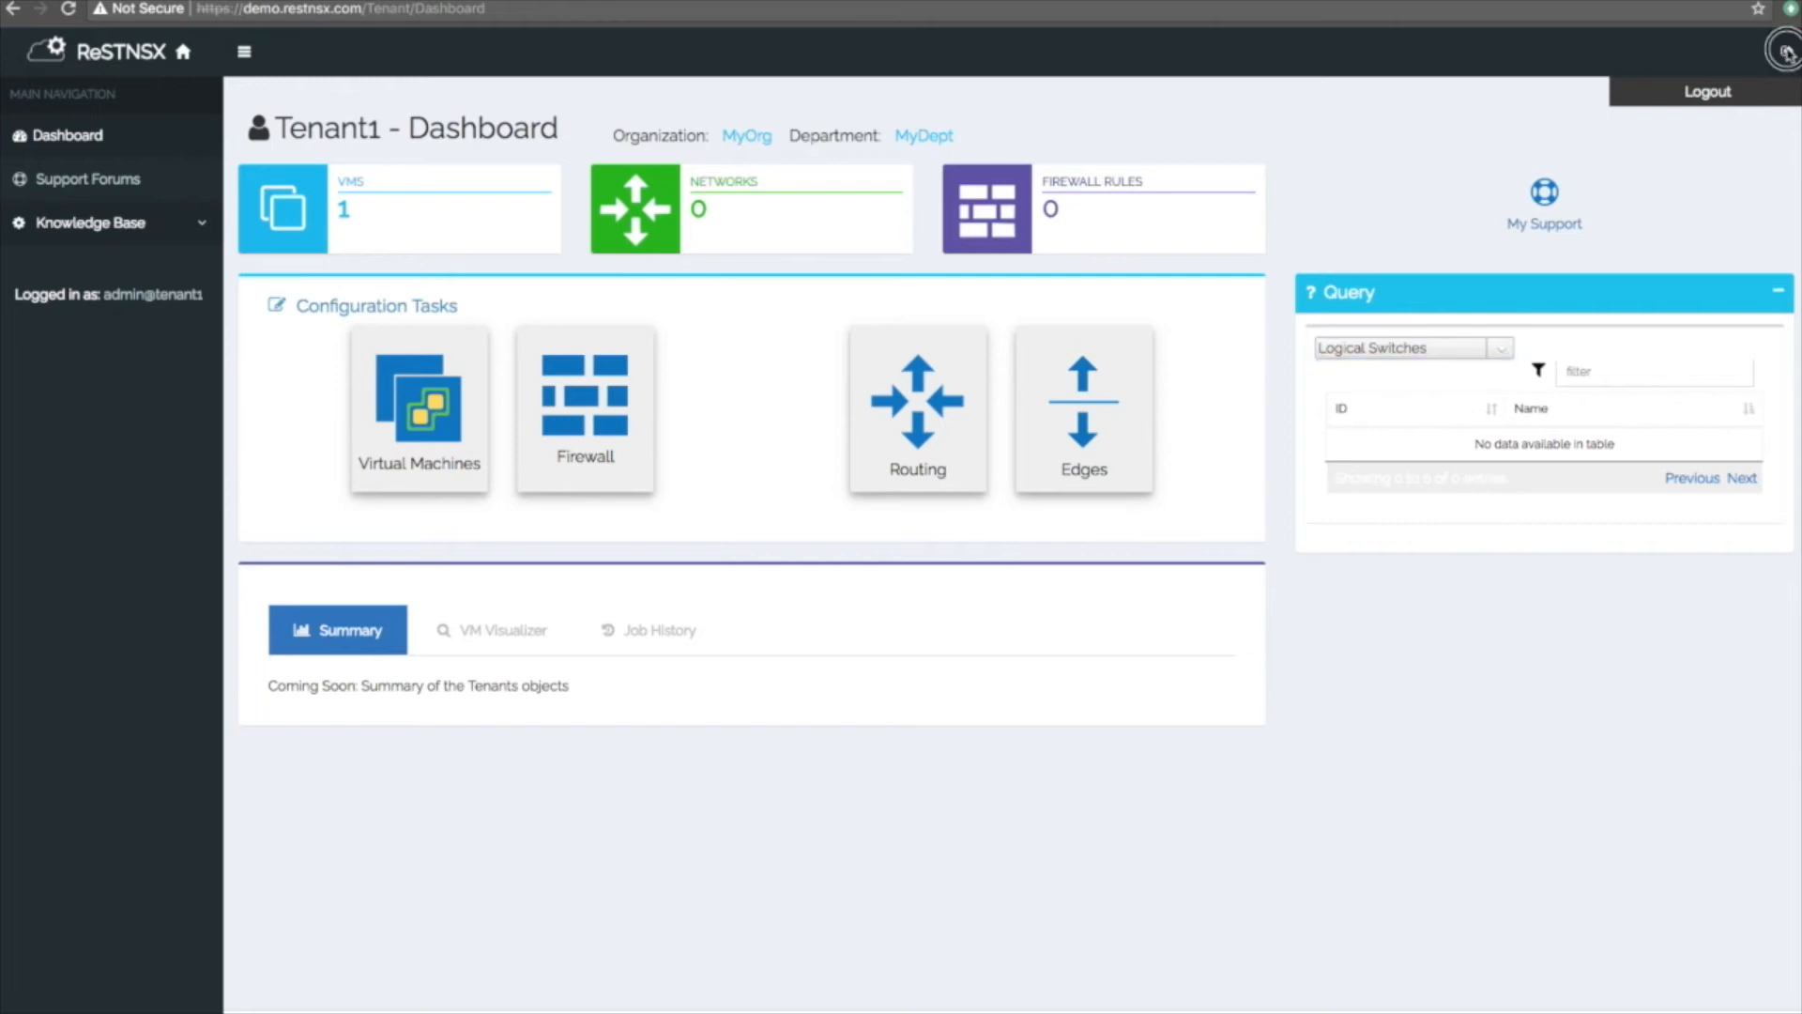
Log out of Tenant1 and sign back in as the system administrator admin.
{"action": "left_click", "coordinate": [1786, 53]}
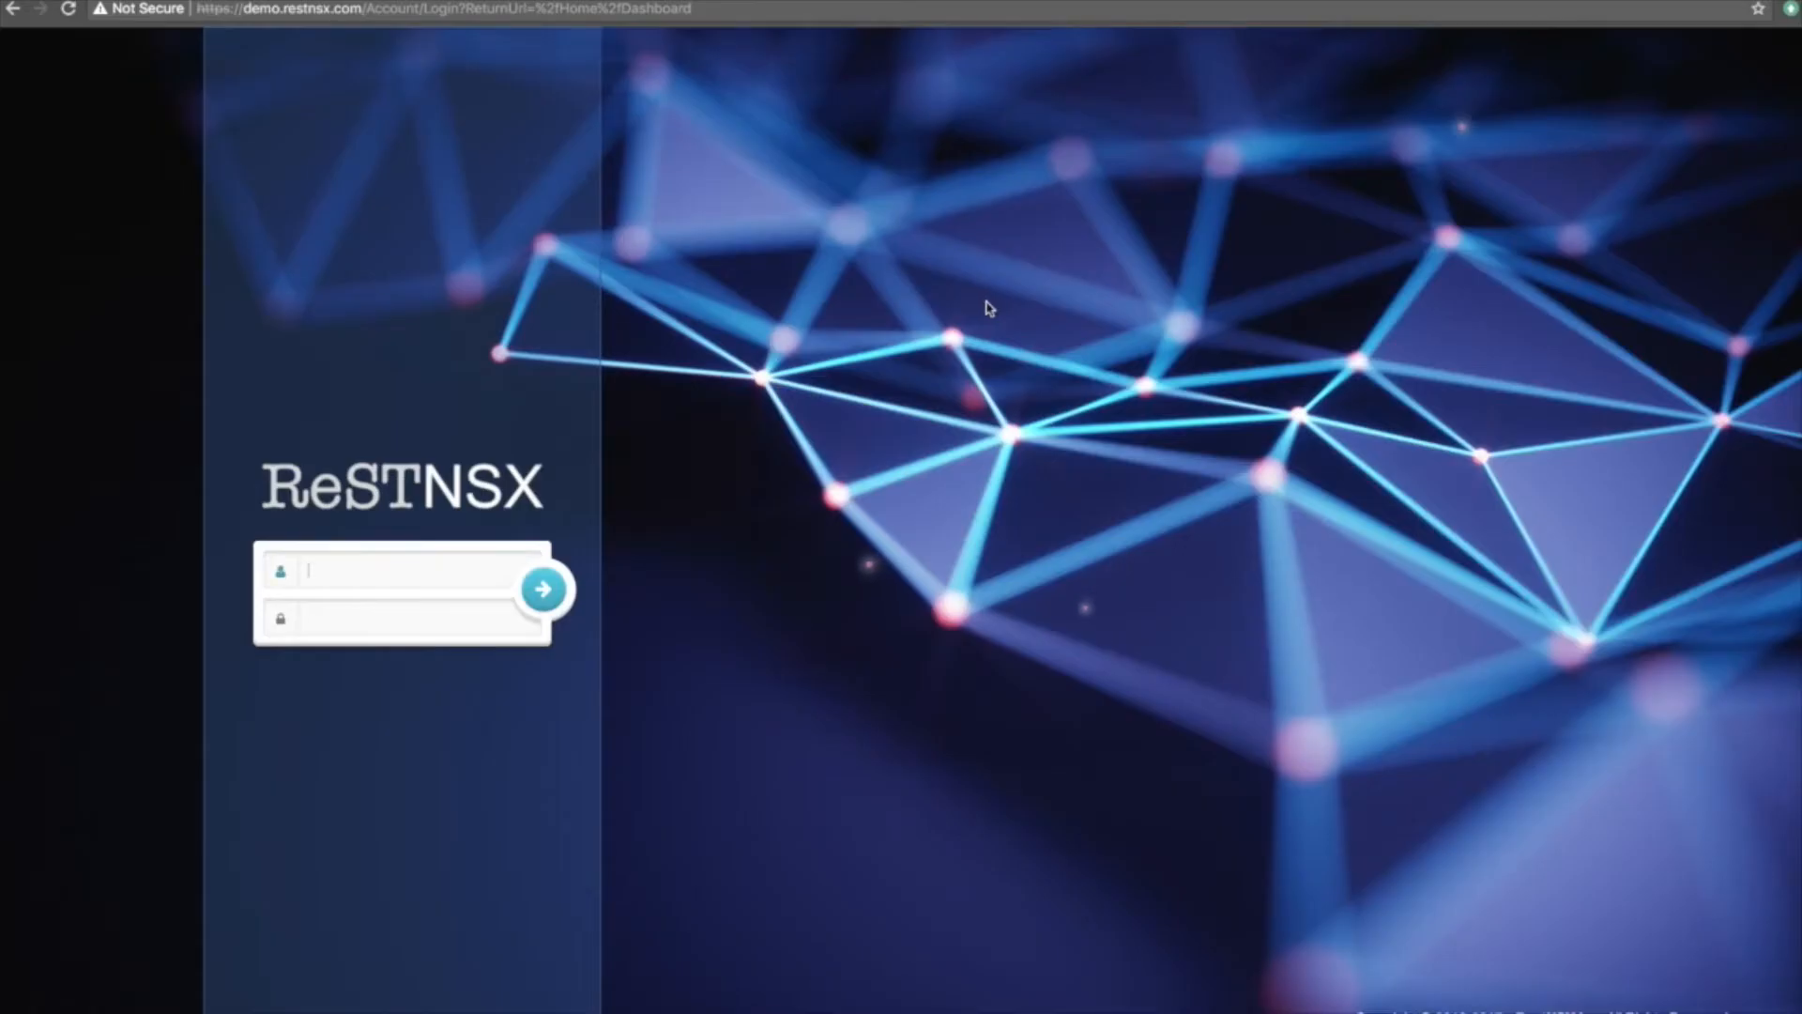
{"action": "left_click", "coordinate": [457, 568]}
{"action": "type", "text": "admin"}
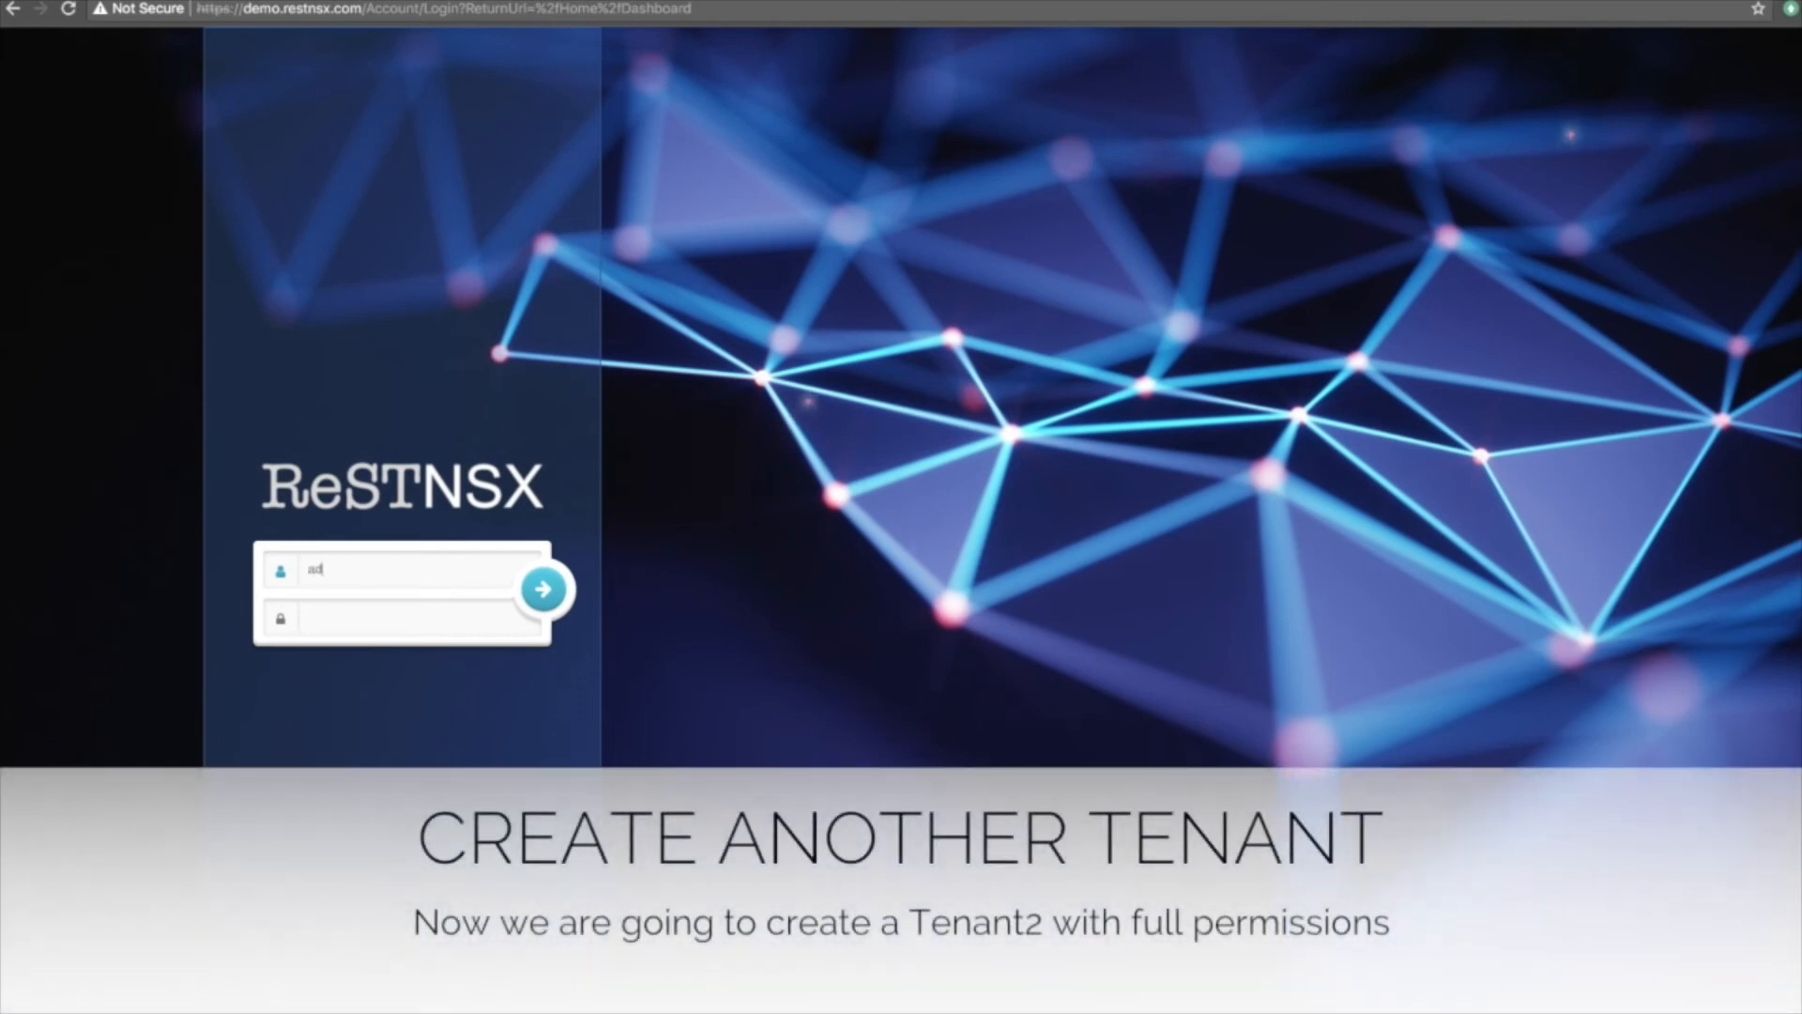
{"action": "key", "text": "Tab"}
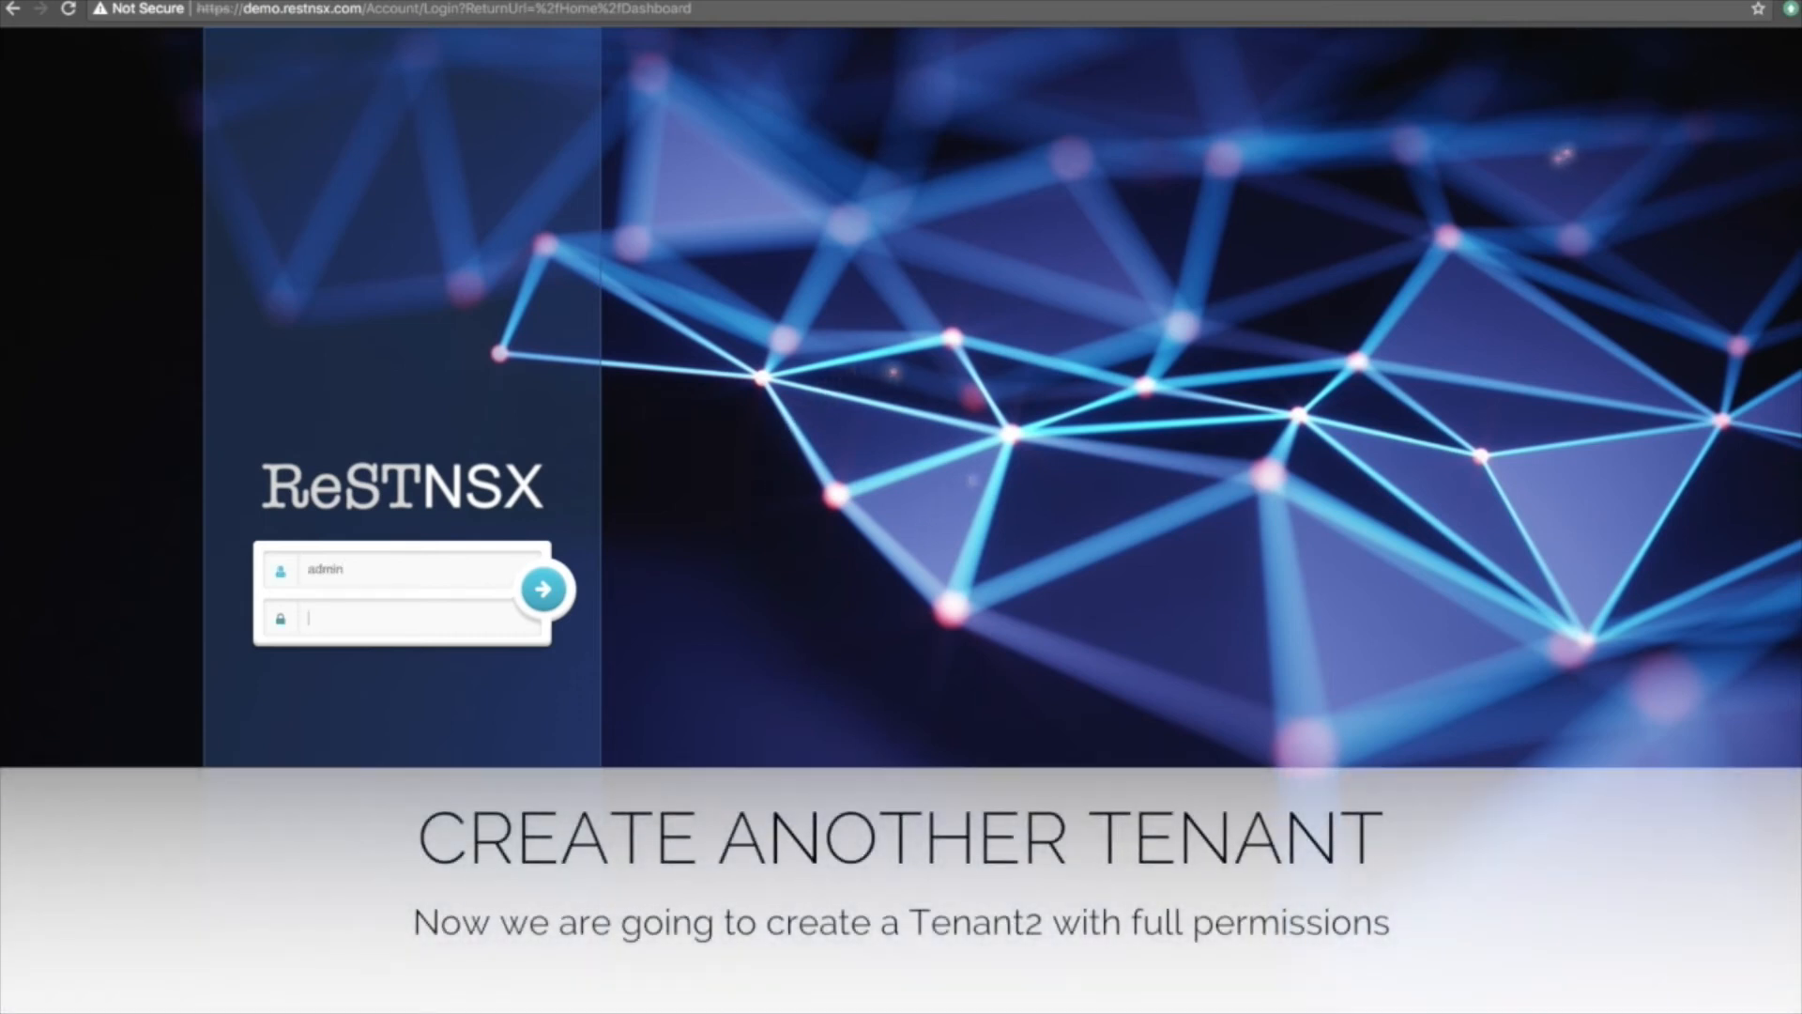
{"action": "type", "text": "admin123"}
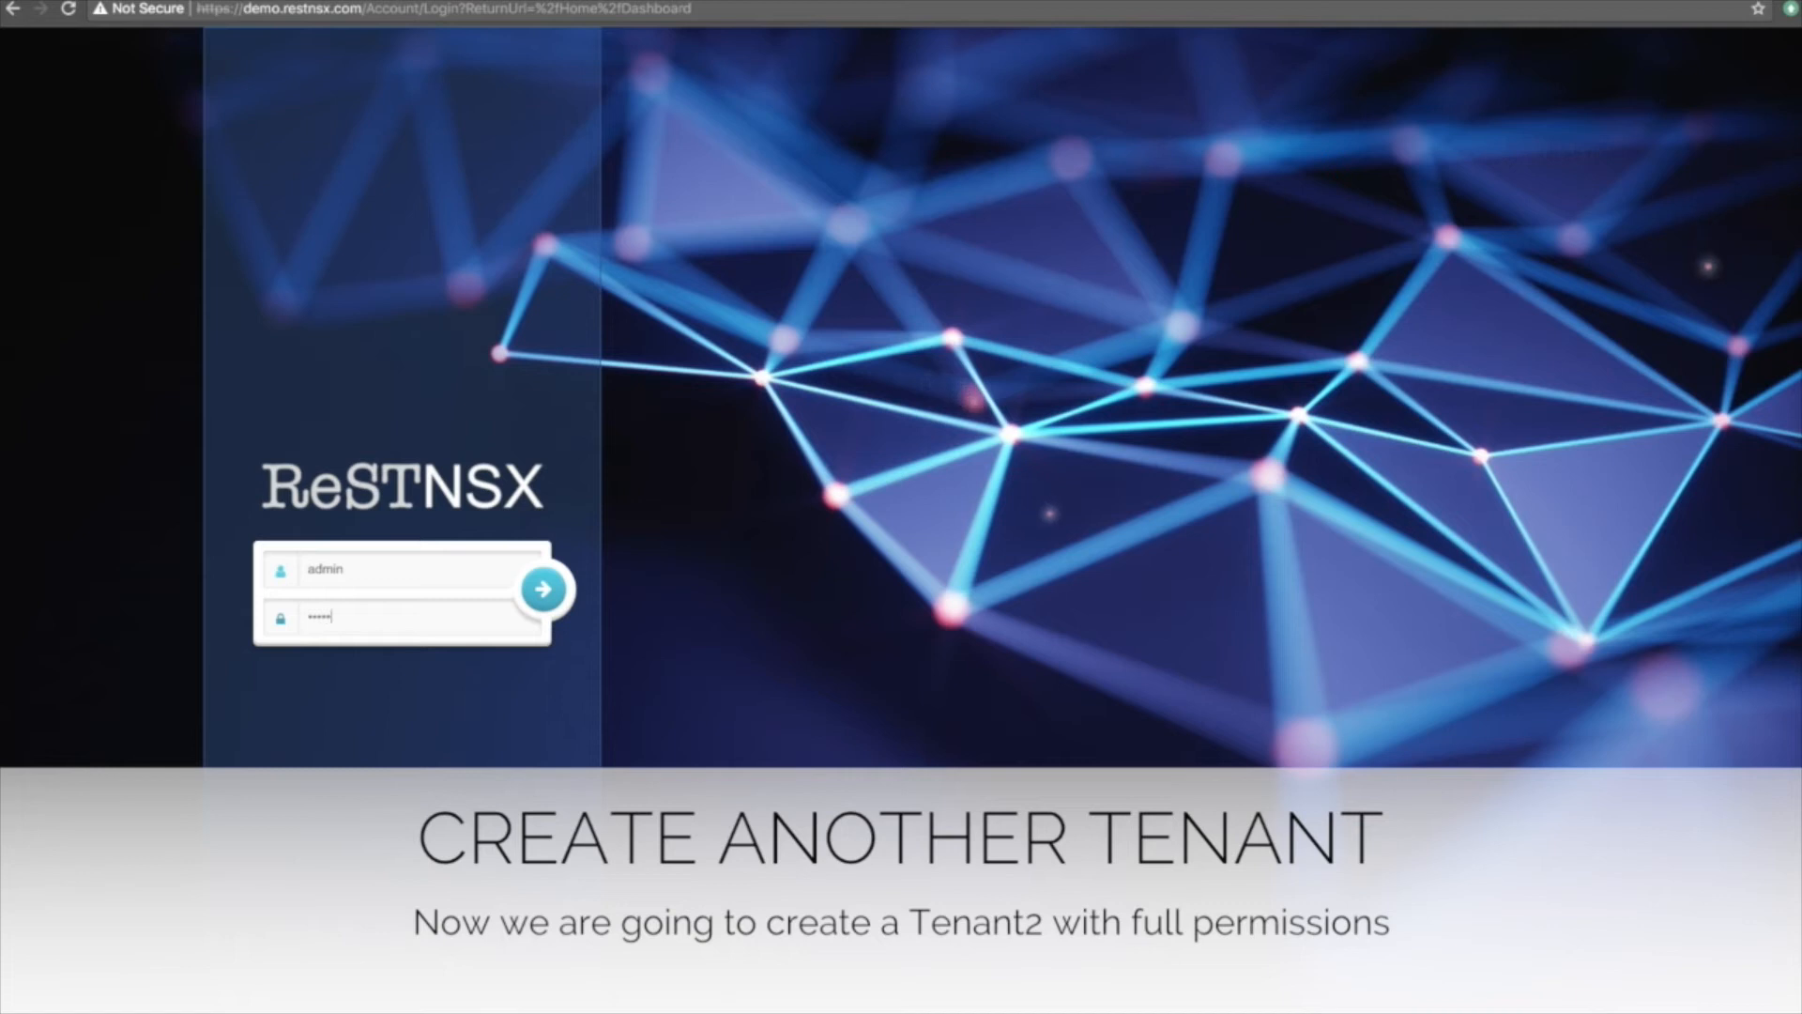
{"action": "key", "text": "Return"}
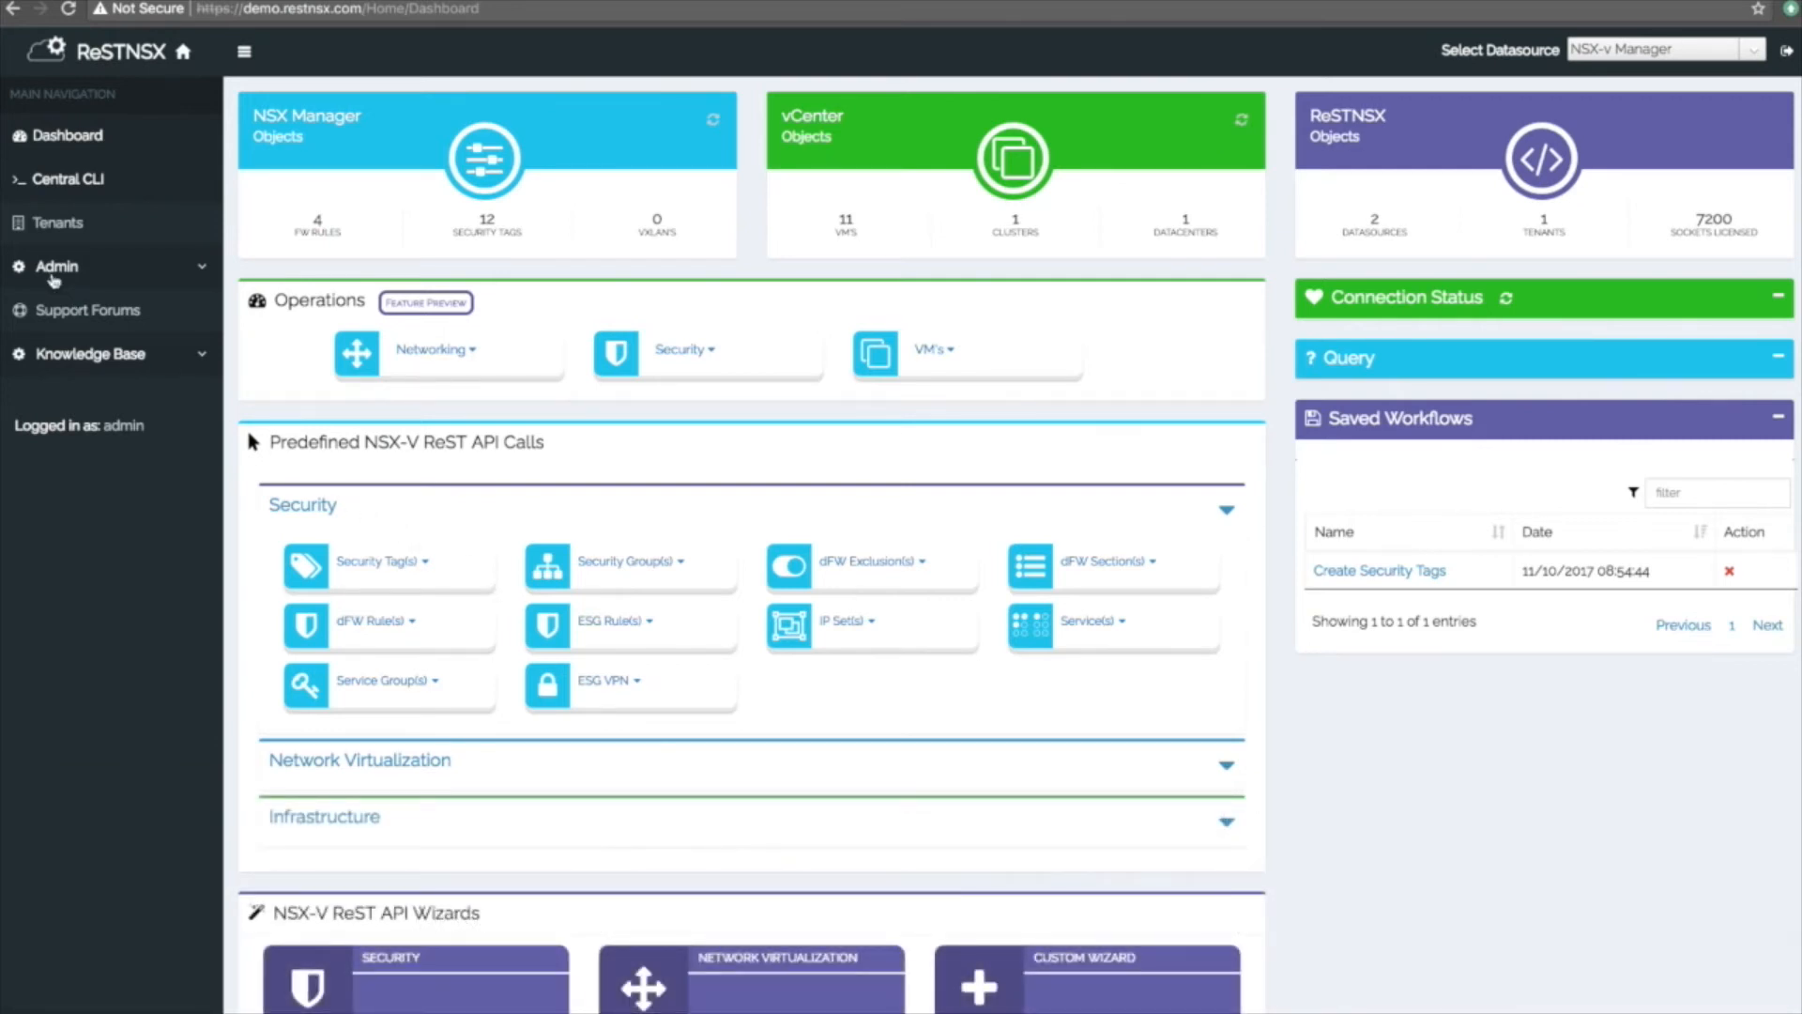
Go to Tenants and launch the Create Tenant wizard again.
{"action": "left_click", "coordinate": [60, 226]}
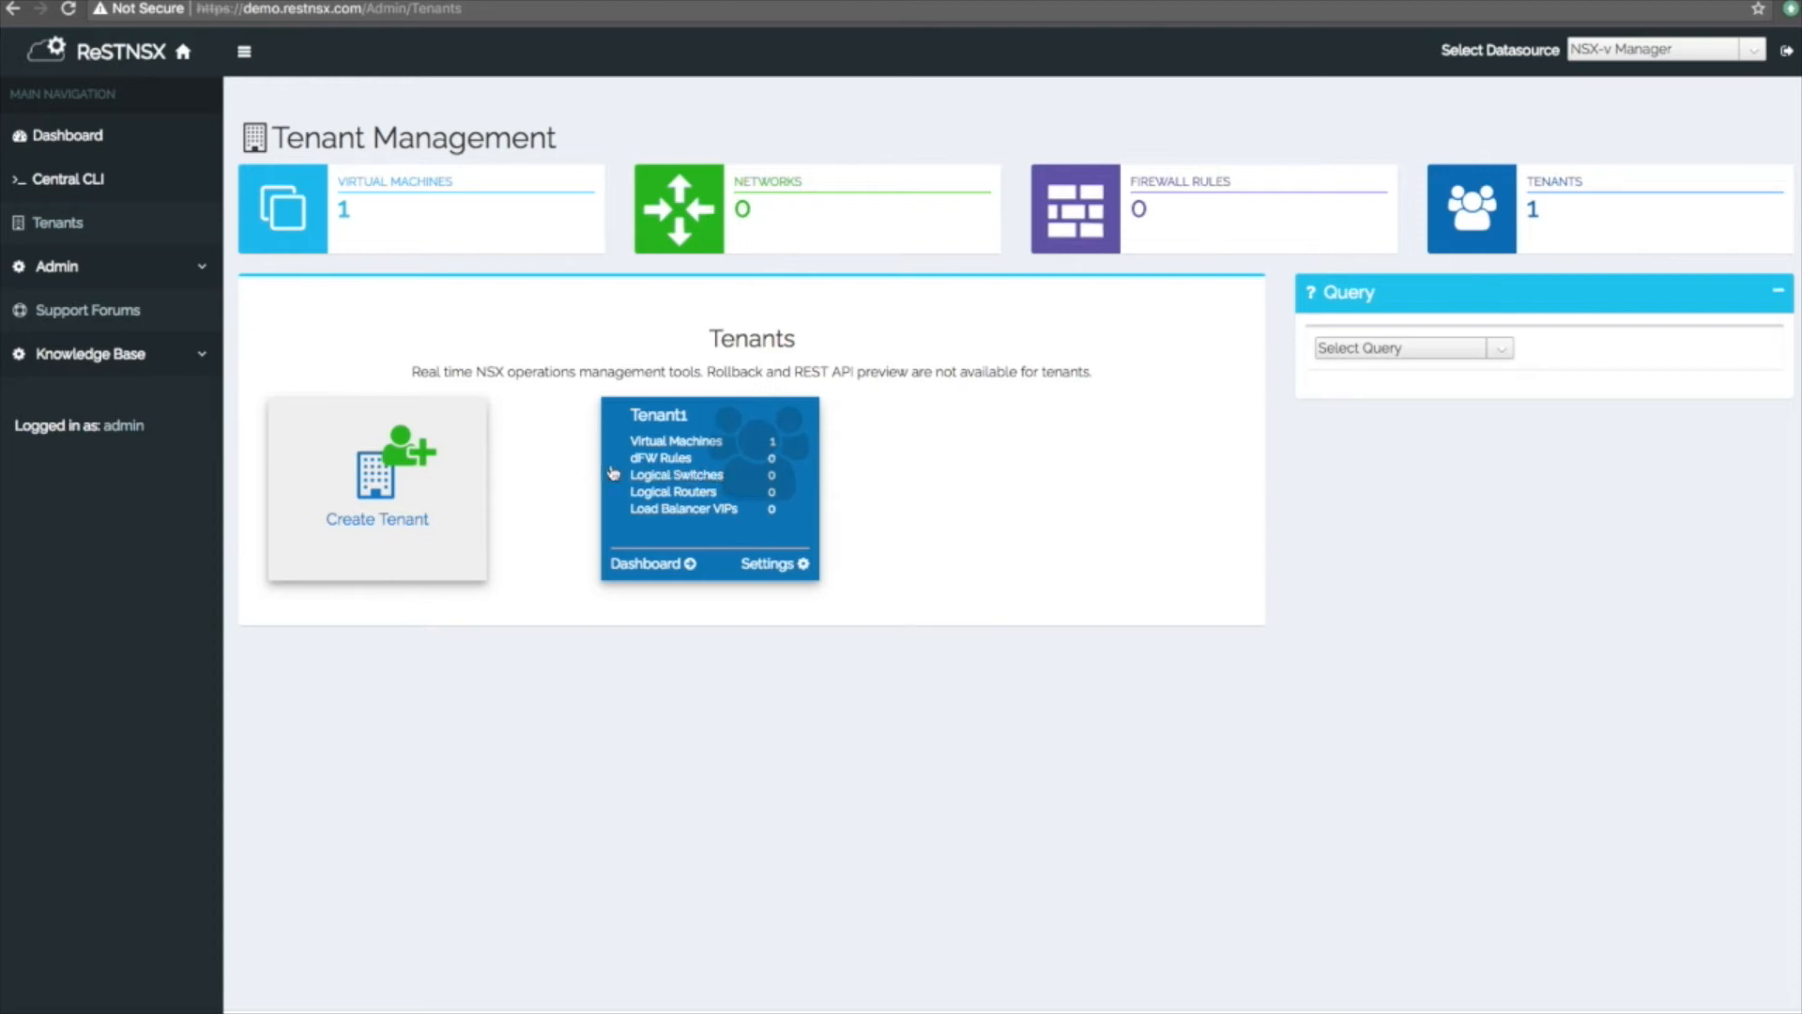
{"action": "left_click", "coordinate": [400, 460]}
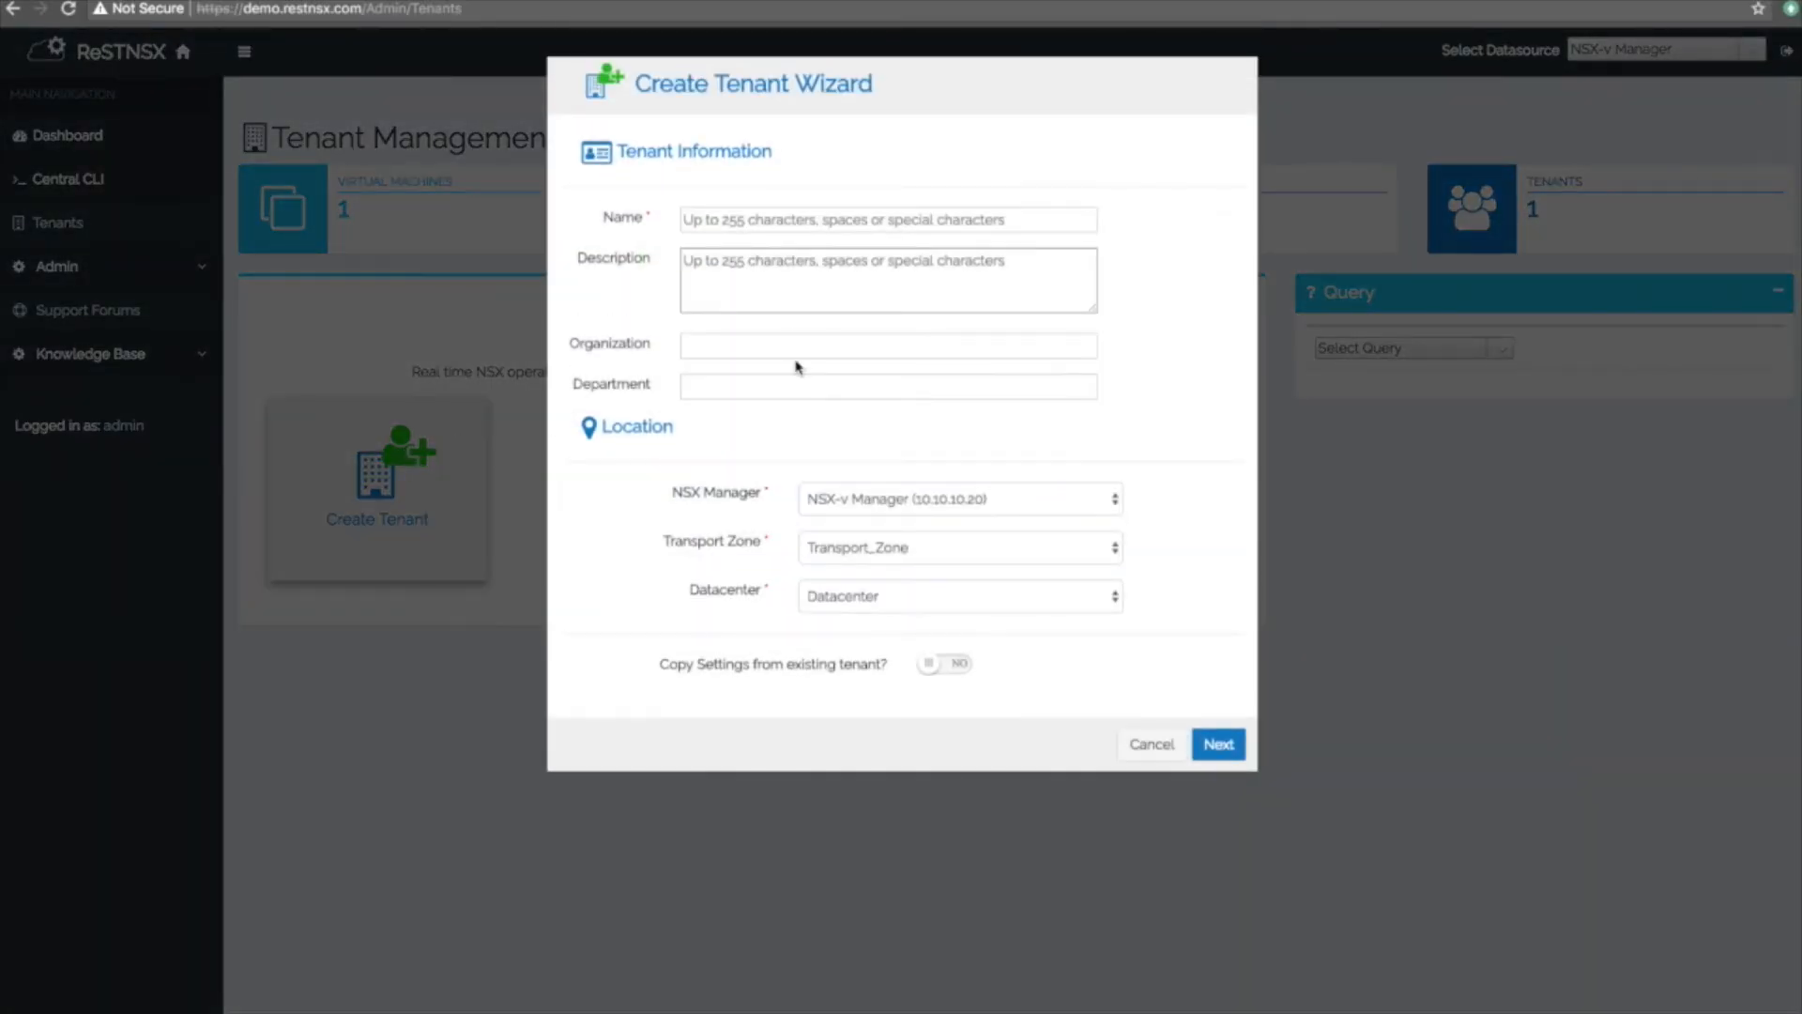
Name the new tenant Tenant2, copy its settings from Tenant1, and advance to Permissions.
{"action": "left_click", "coordinate": [748, 215]}
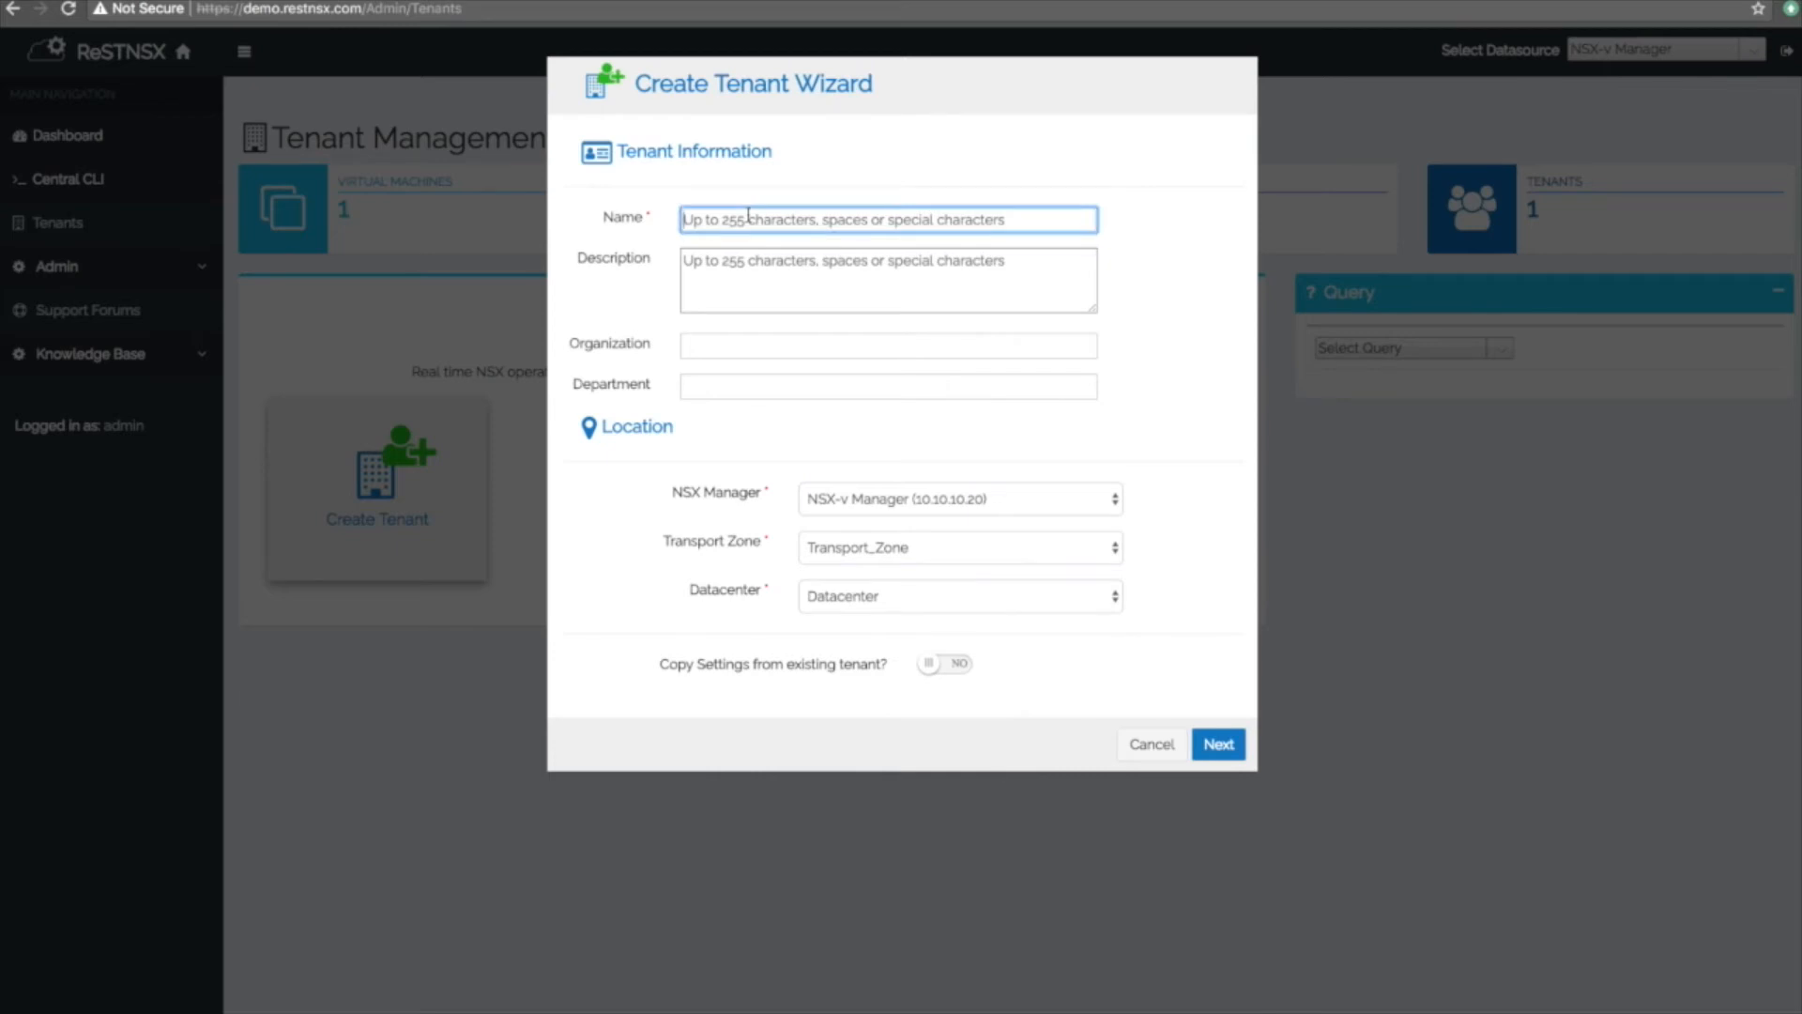
{"action": "type", "text": "Tenant2"}
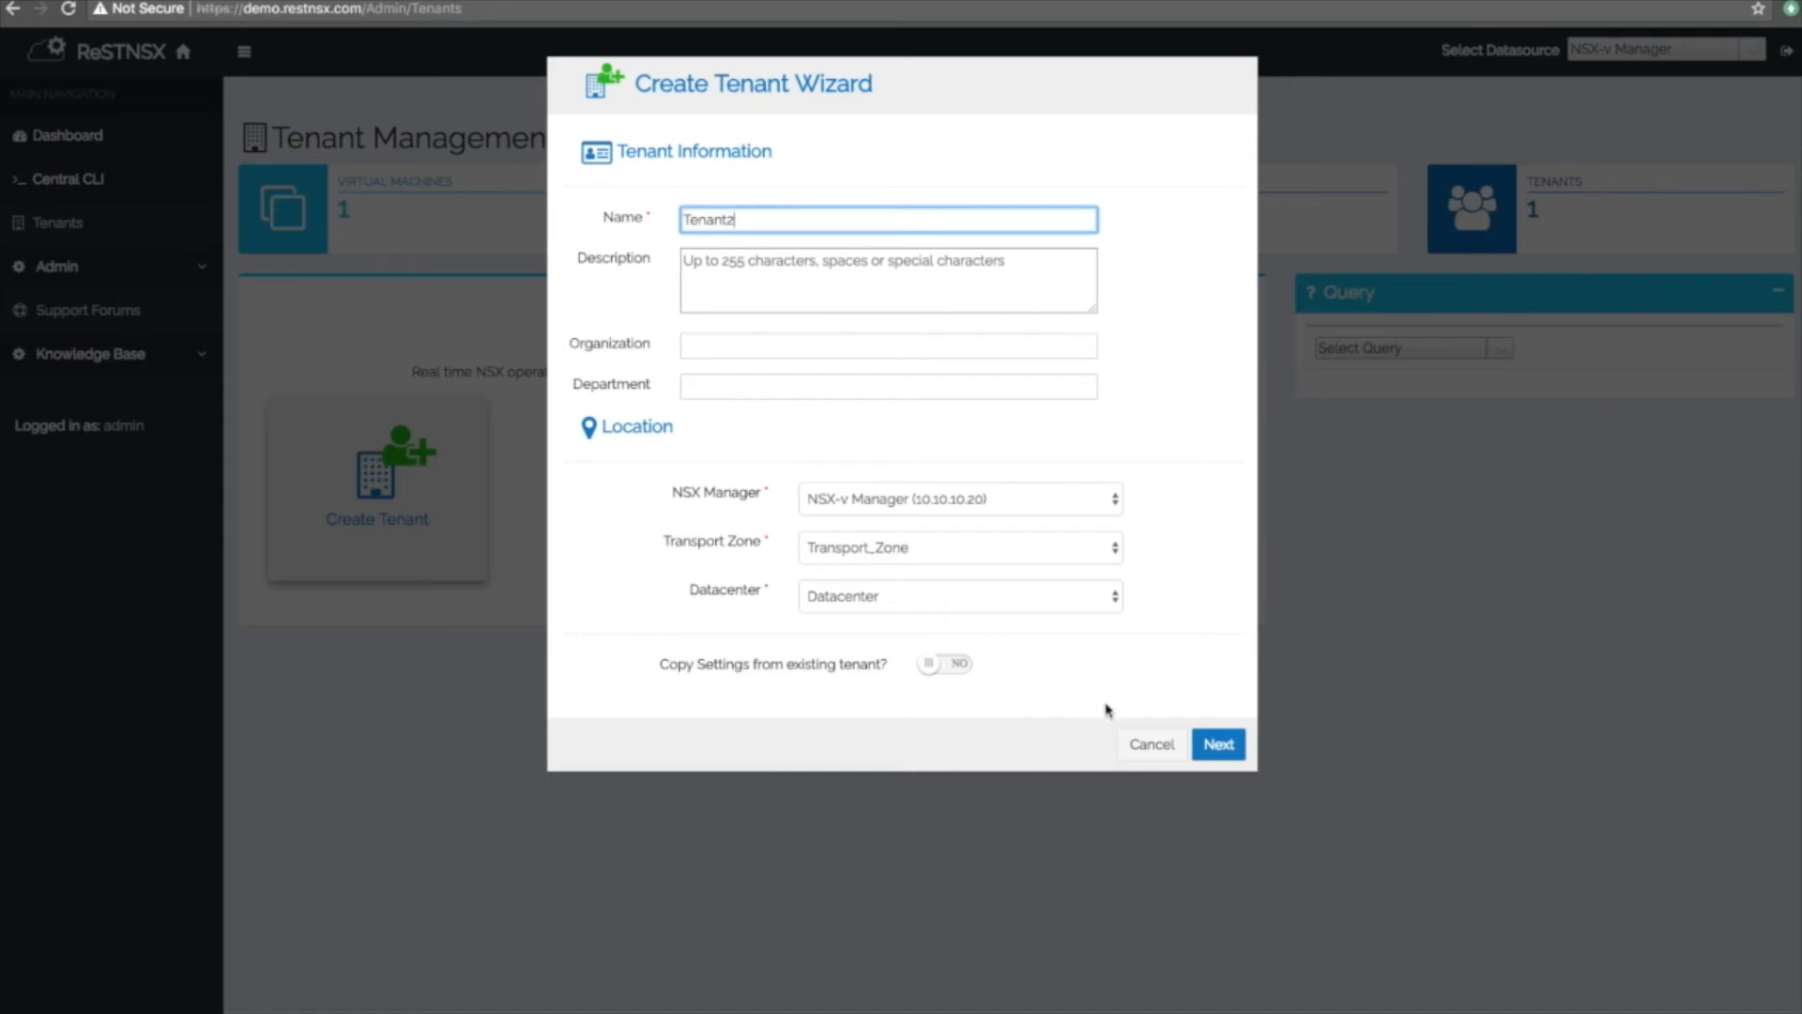
{"action": "left_click", "coordinate": [946, 666]}
{"action": "left_click", "coordinate": [1029, 674]}
{"action": "left_click", "coordinate": [1026, 683]}
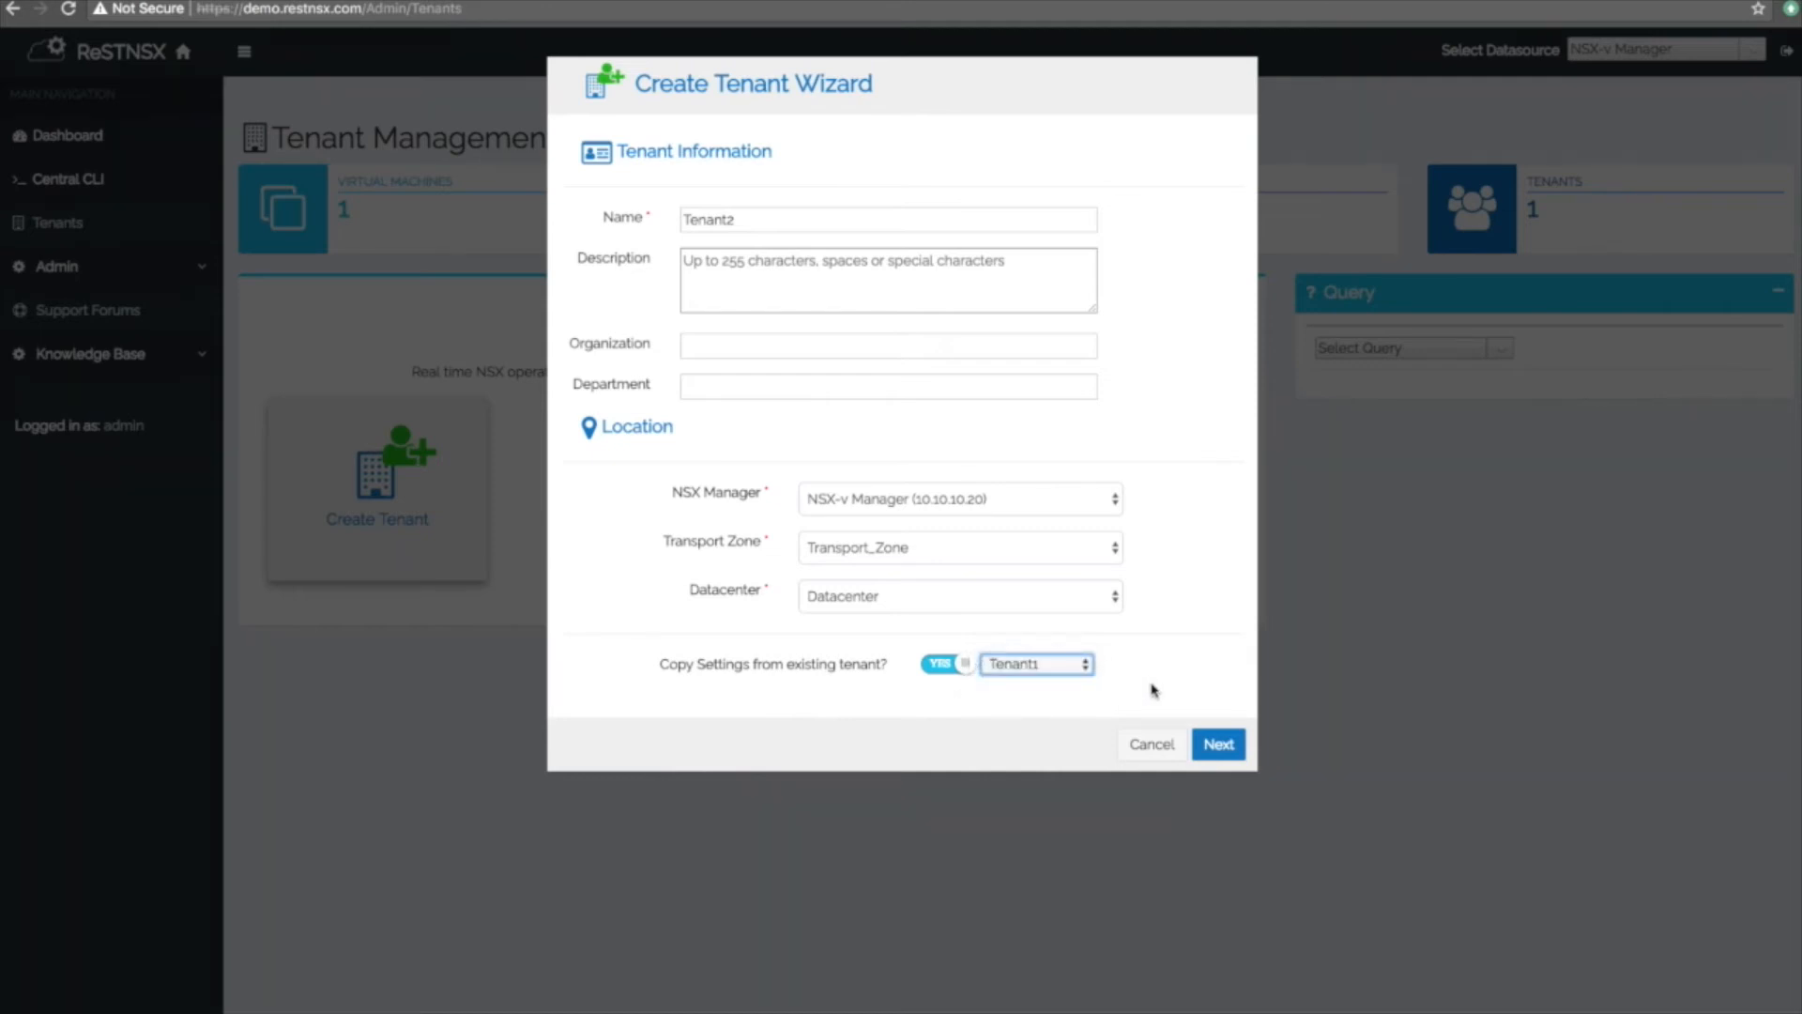
{"action": "left_click", "coordinate": [1221, 747]}
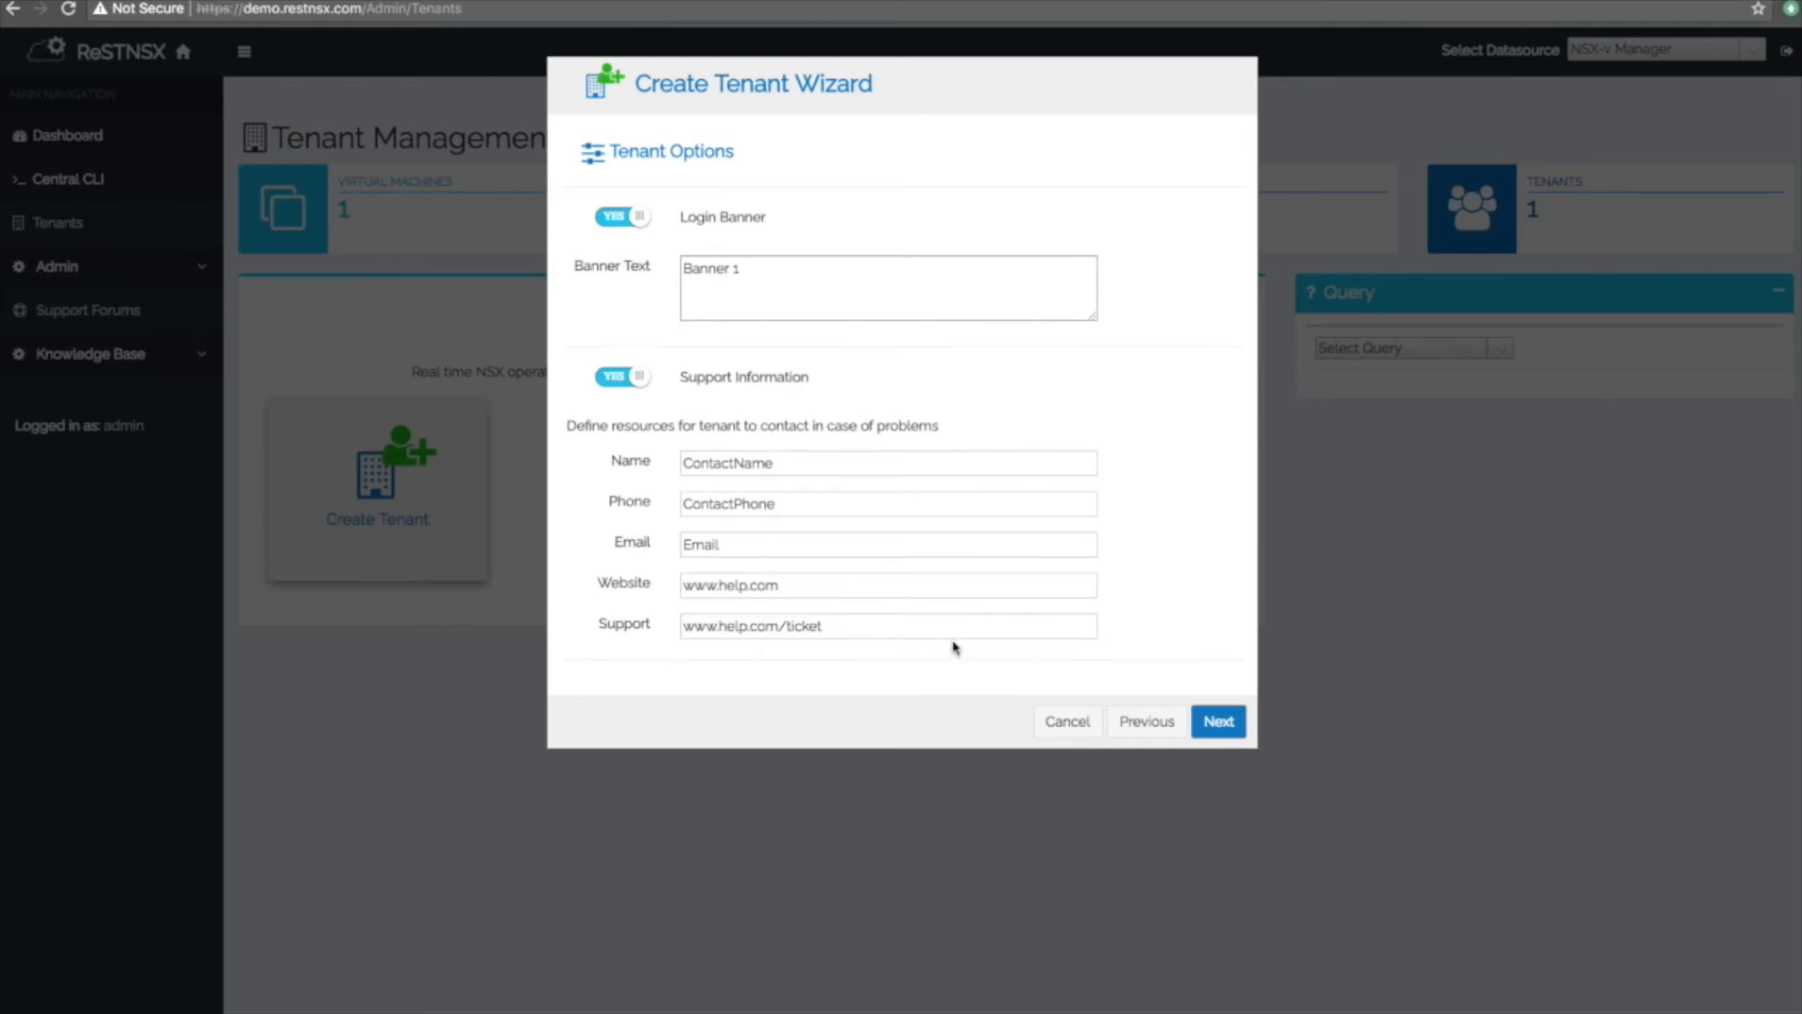
{"action": "left_click", "coordinate": [1220, 721]}
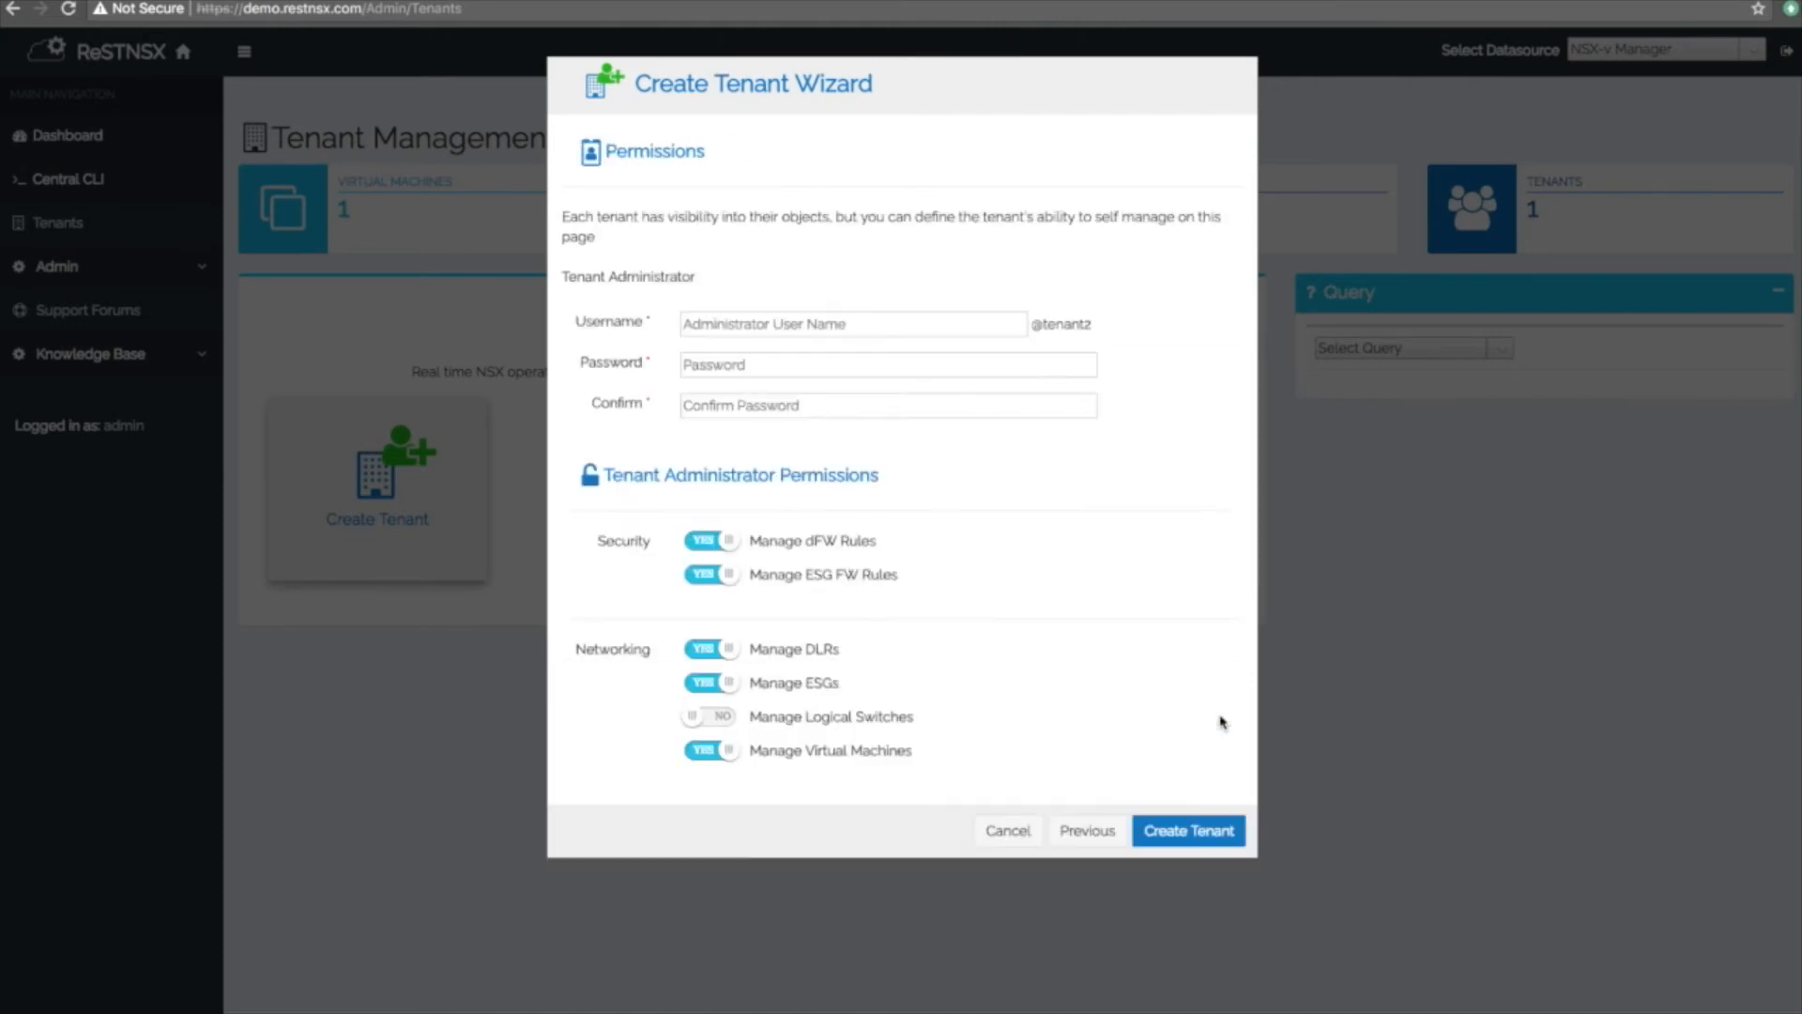
Give Tenant2 an admin username and confirmed password, enable Manage Logical Switches, and create the tenant.
{"action": "left_click", "coordinate": [766, 319]}
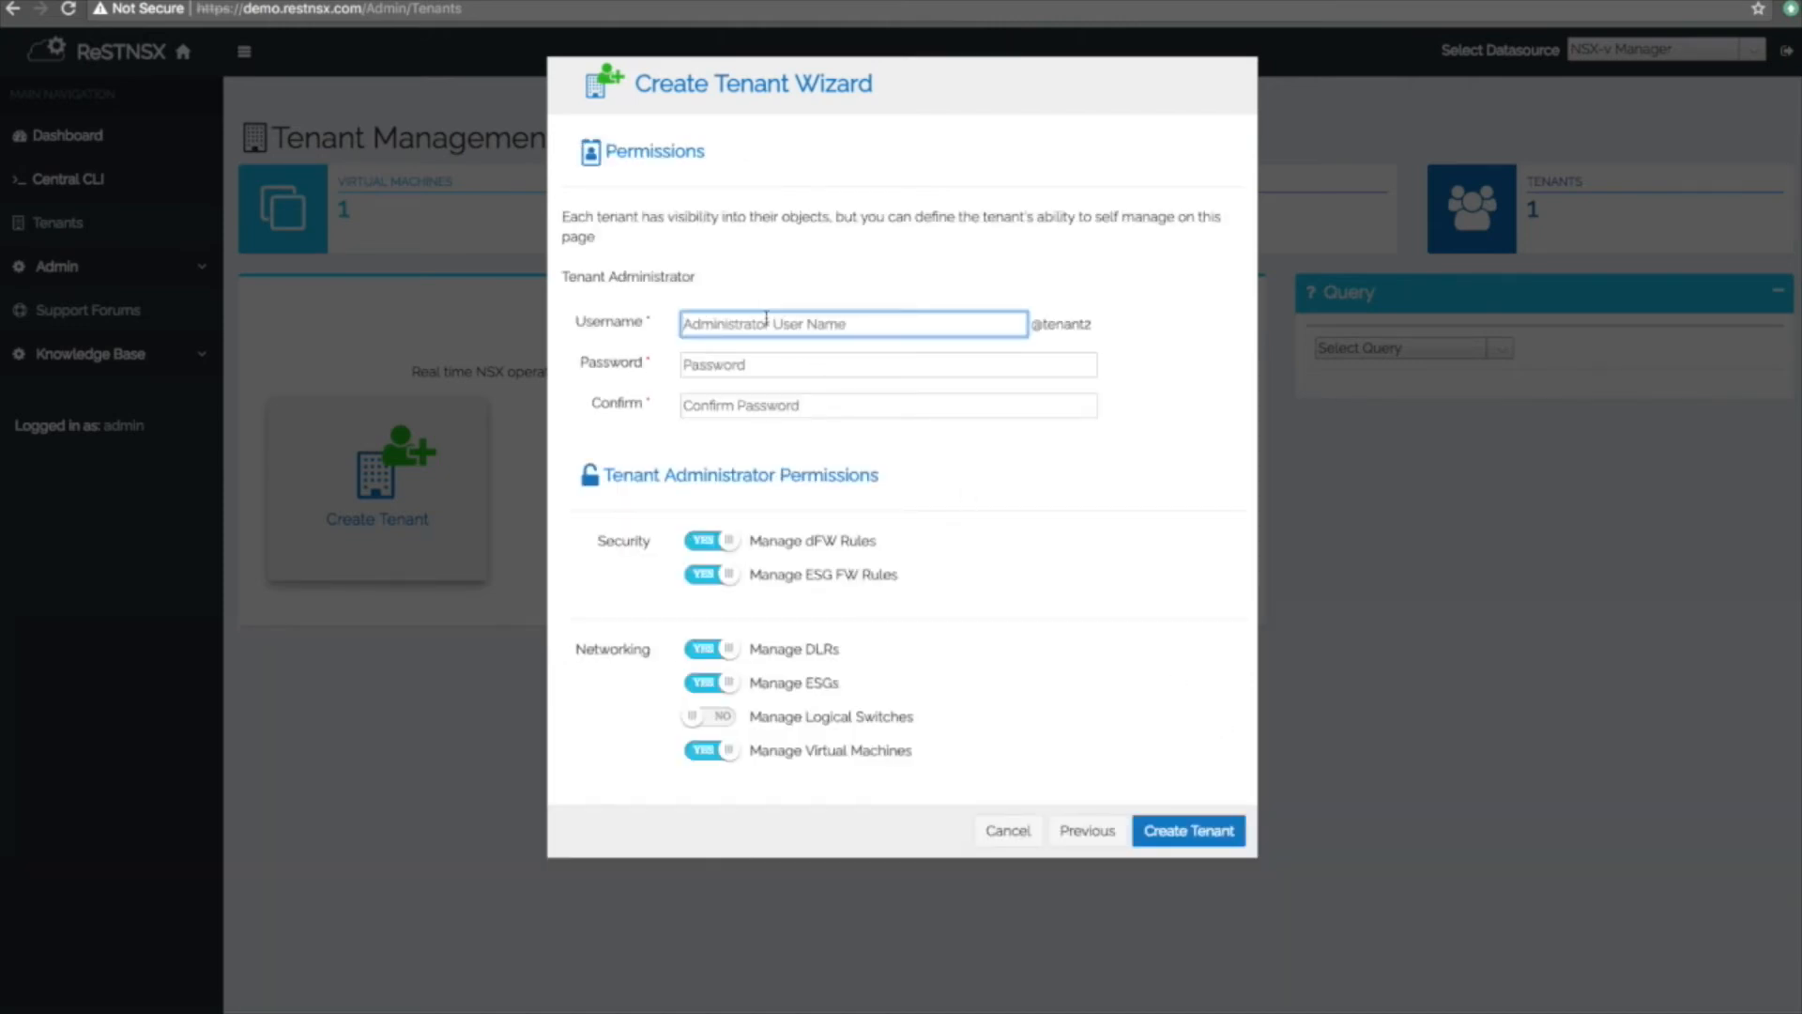
{"action": "type", "text": "admin"}
{"action": "key", "text": "Tab"}
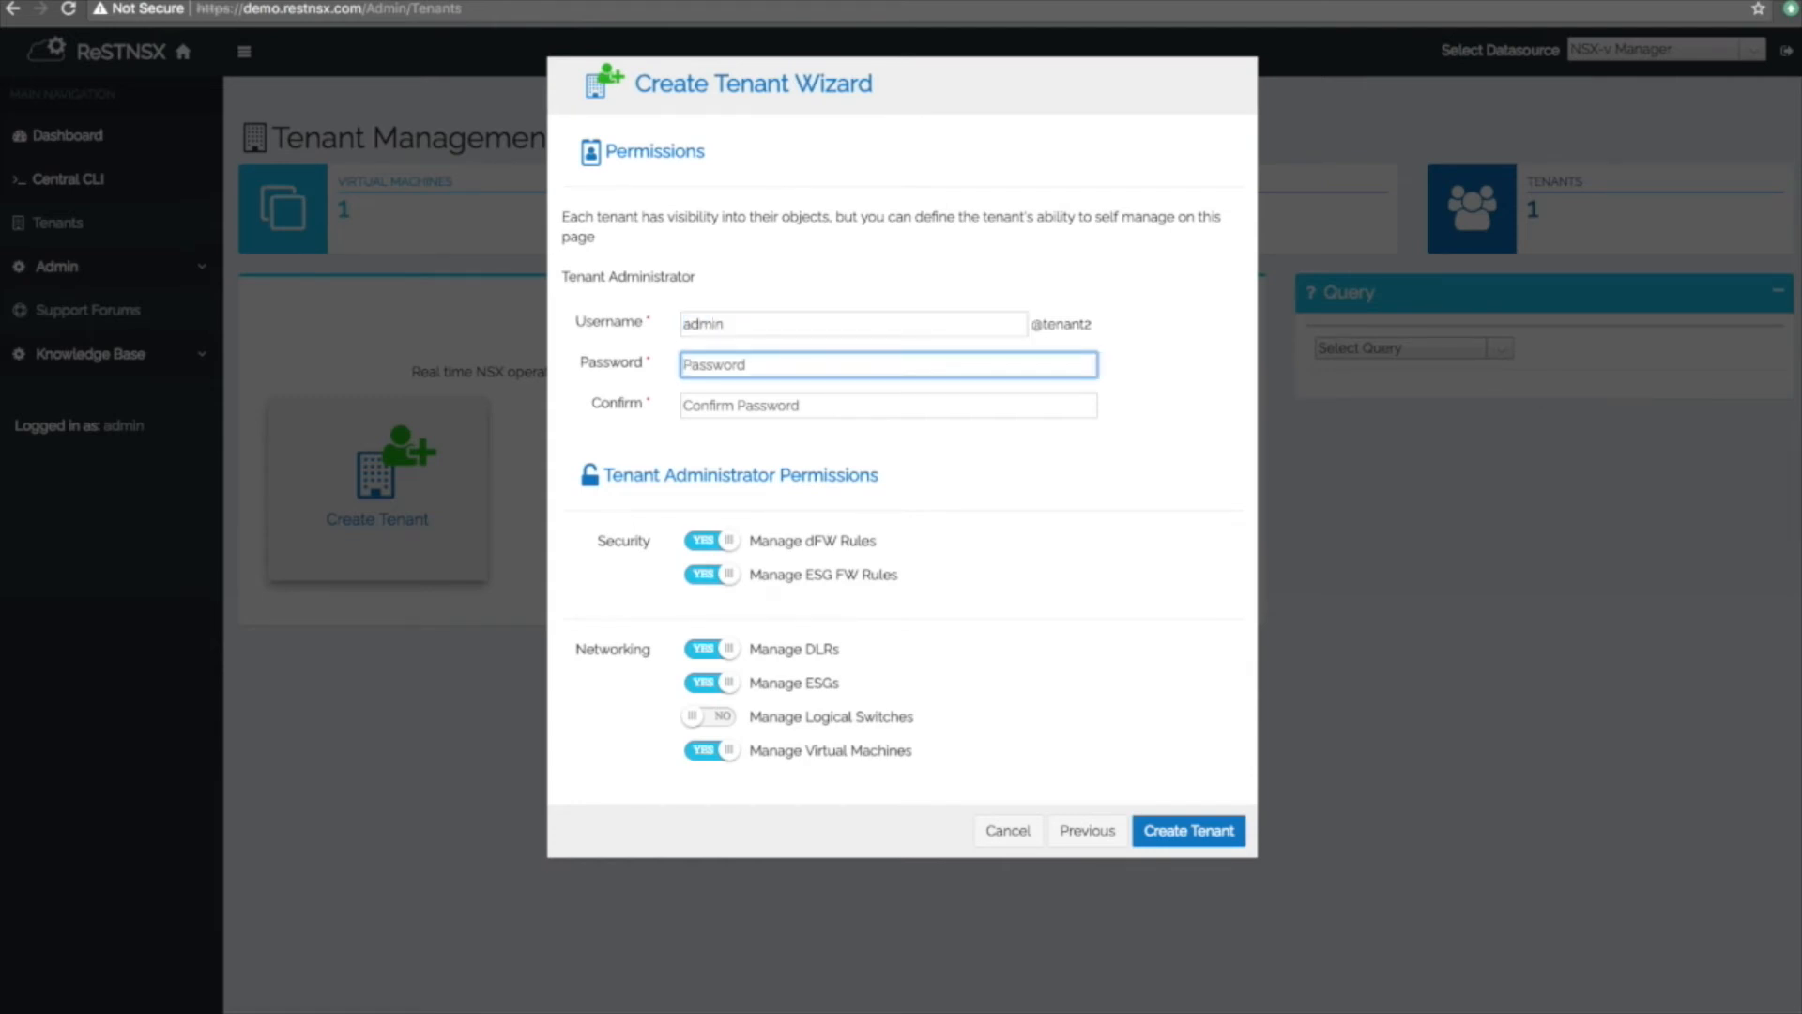
{"action": "type", "text": "V"}
{"action": "key", "text": "Tab"}
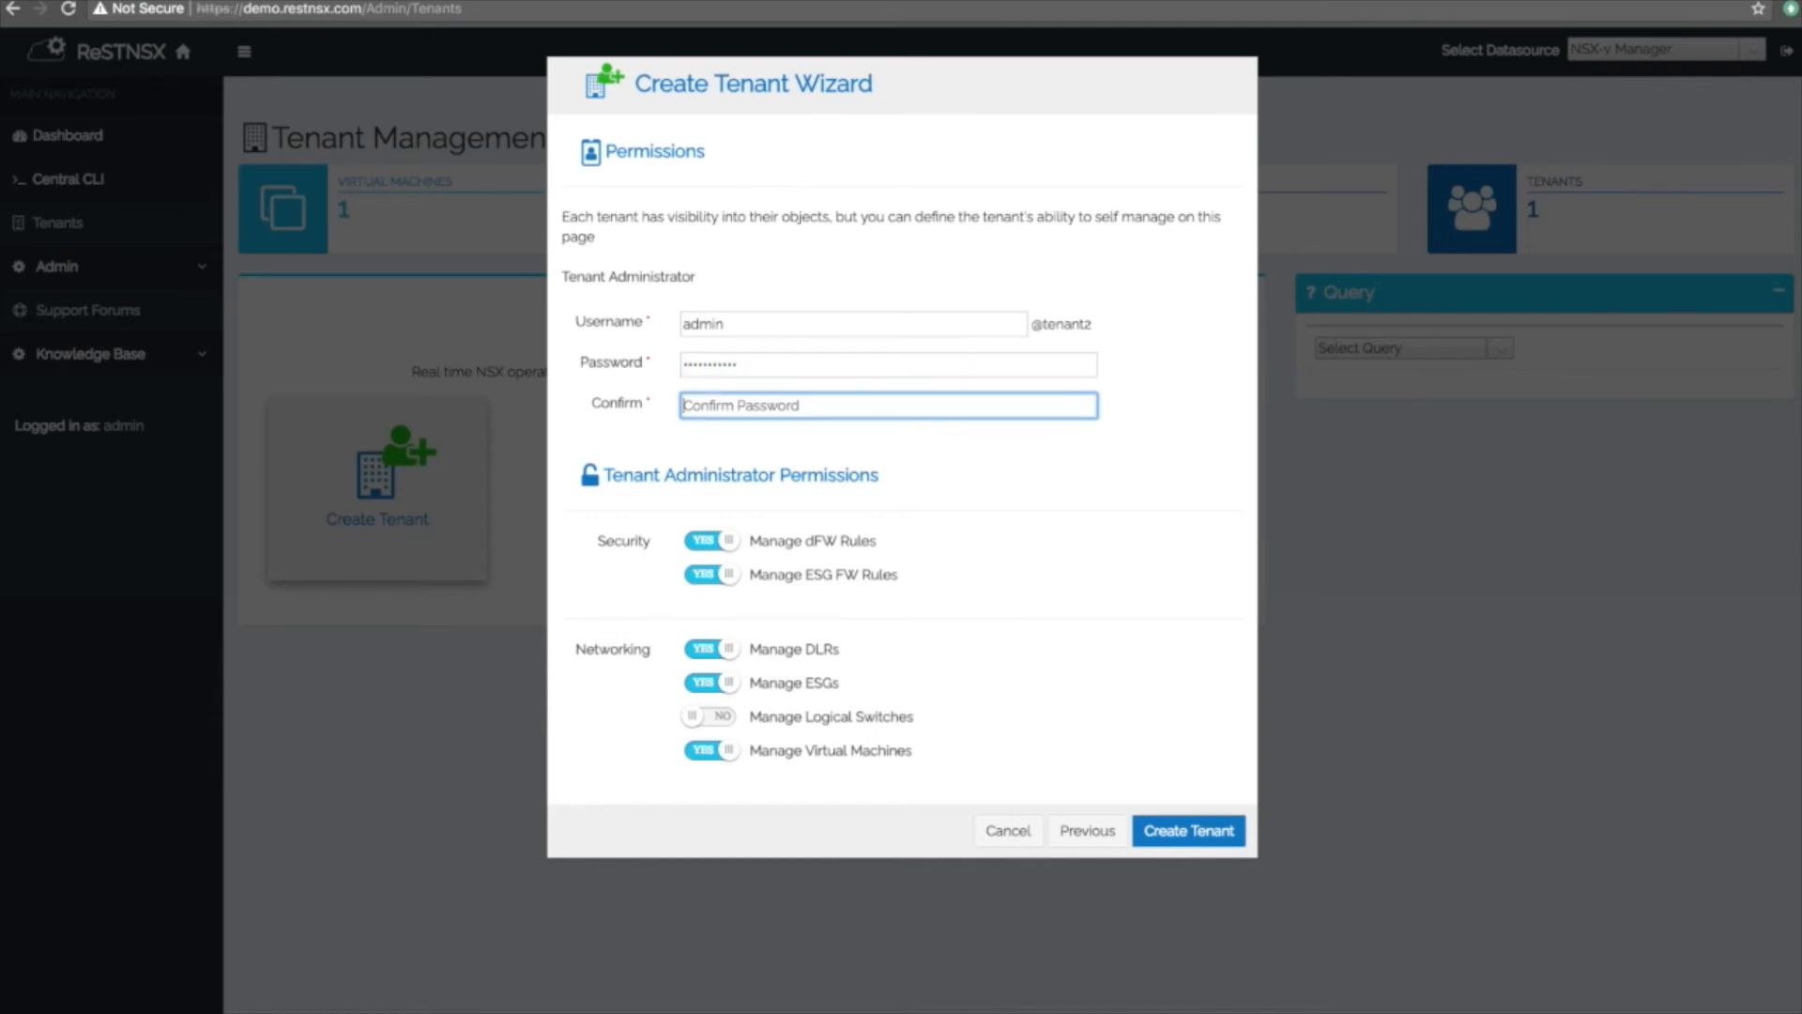
{"action": "type", "text": "V"}
{"action": "left_click", "coordinate": [724, 720]}
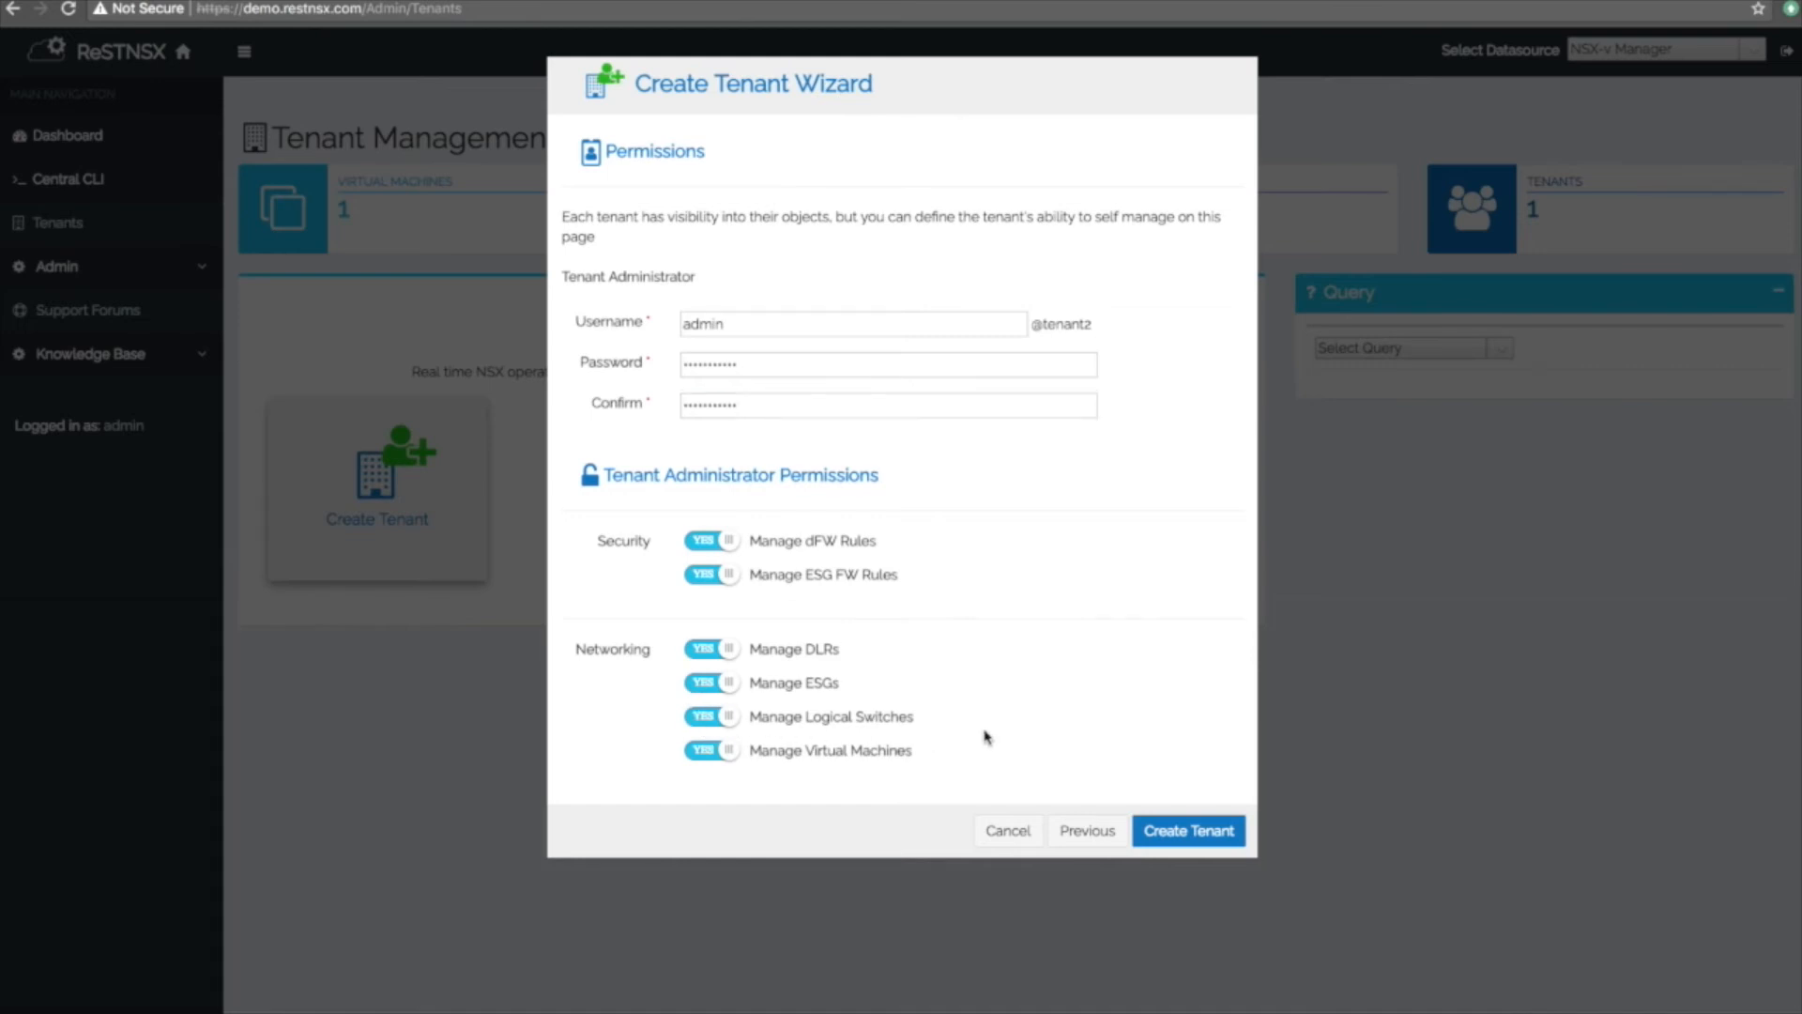
{"action": "left_click", "coordinate": [1174, 836]}
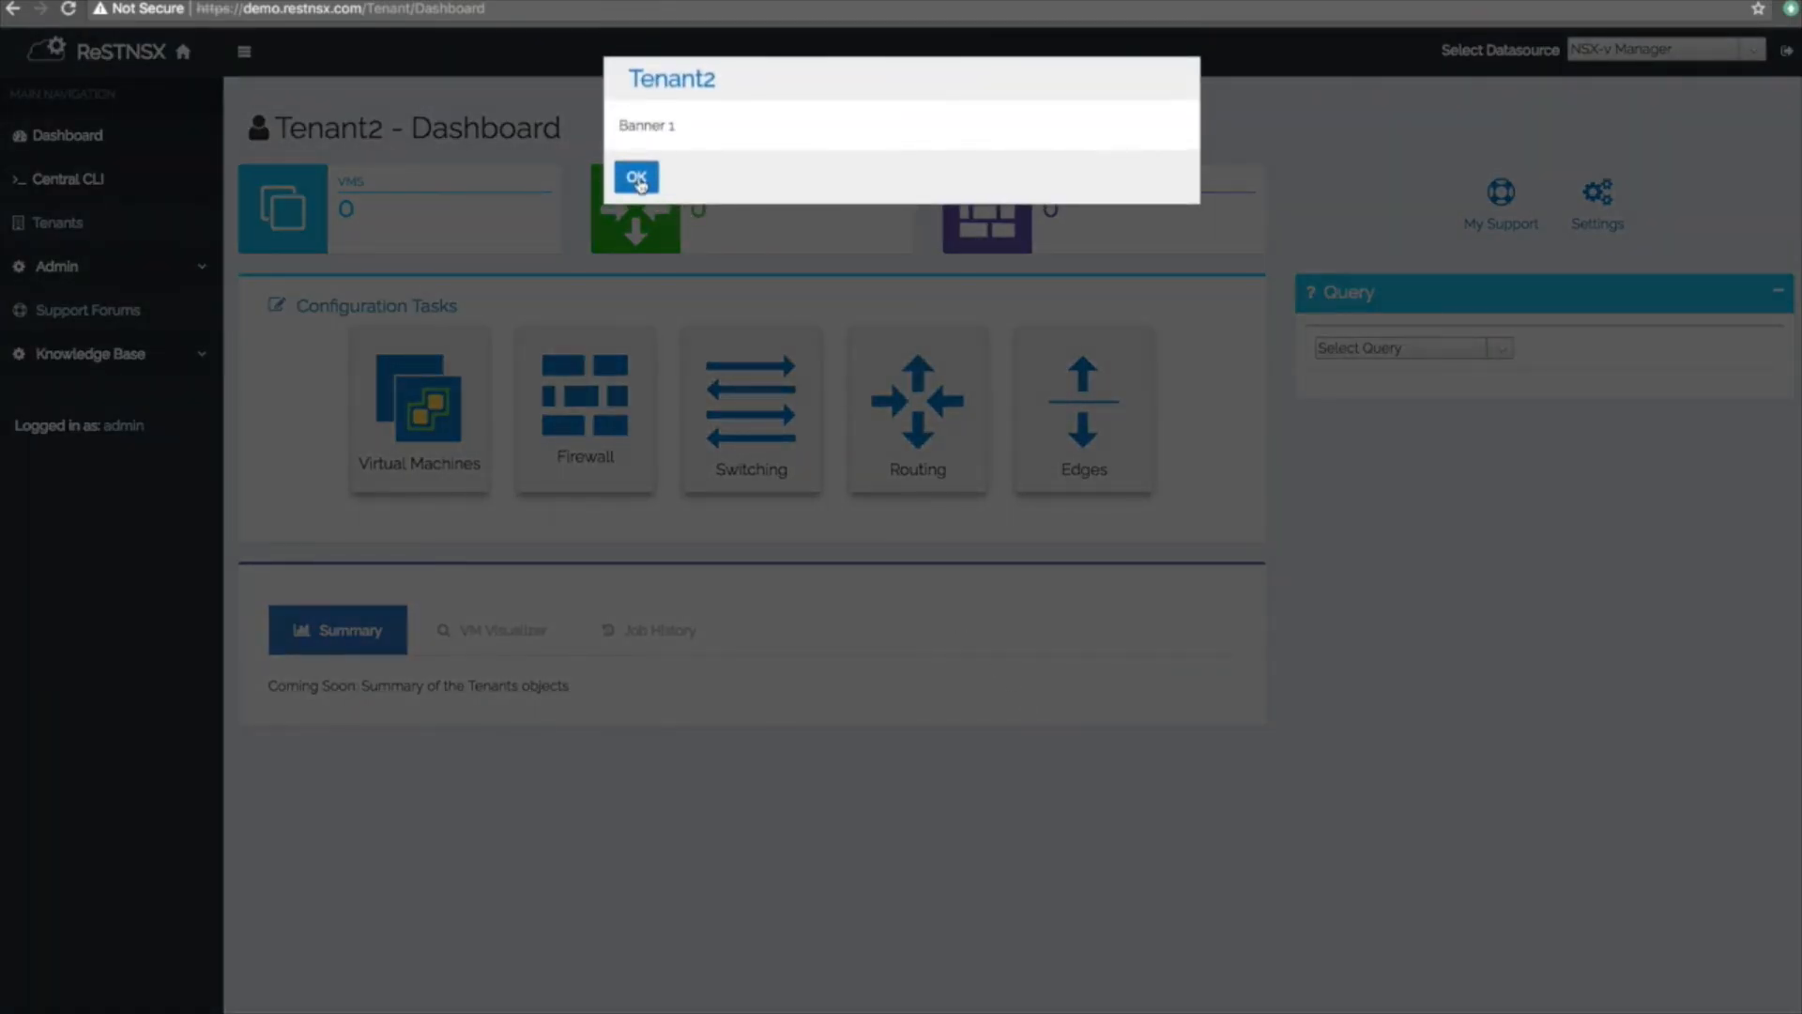
Dismiss the Banner 1 popup and log out of the system admin session.
{"action": "left_click", "coordinate": [636, 178]}
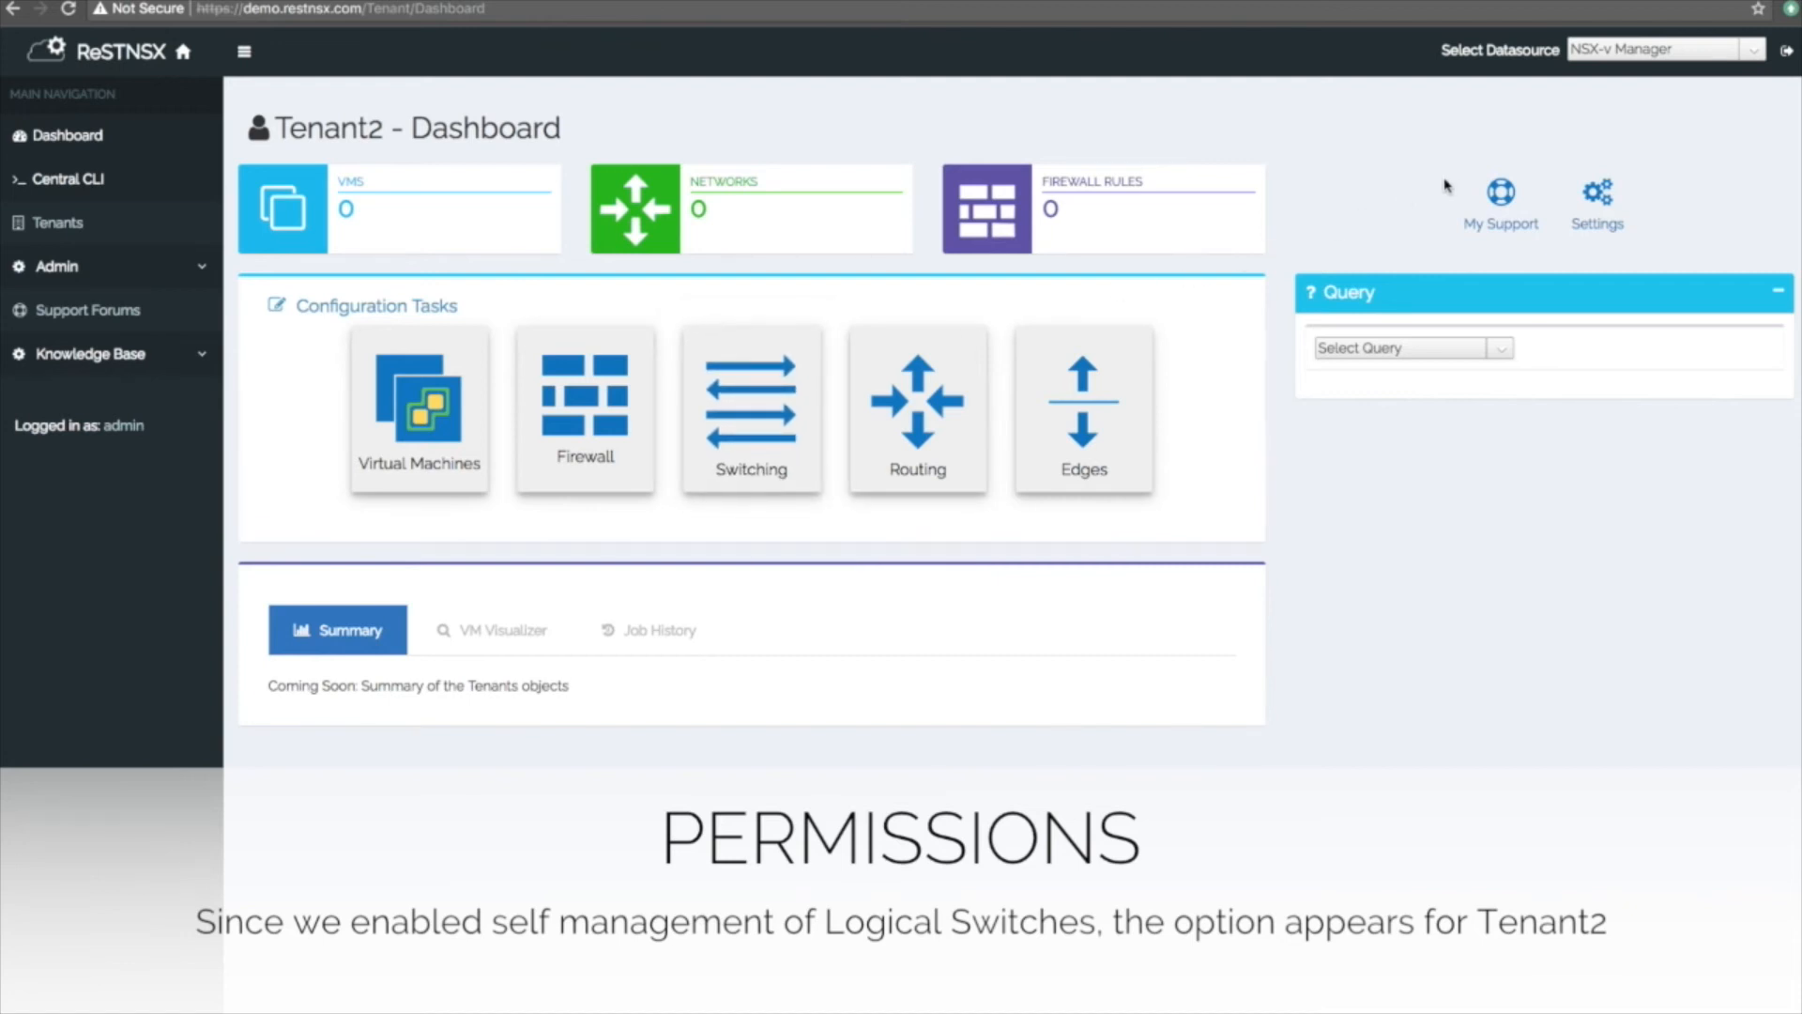
{"action": "left_click", "coordinate": [1788, 54]}
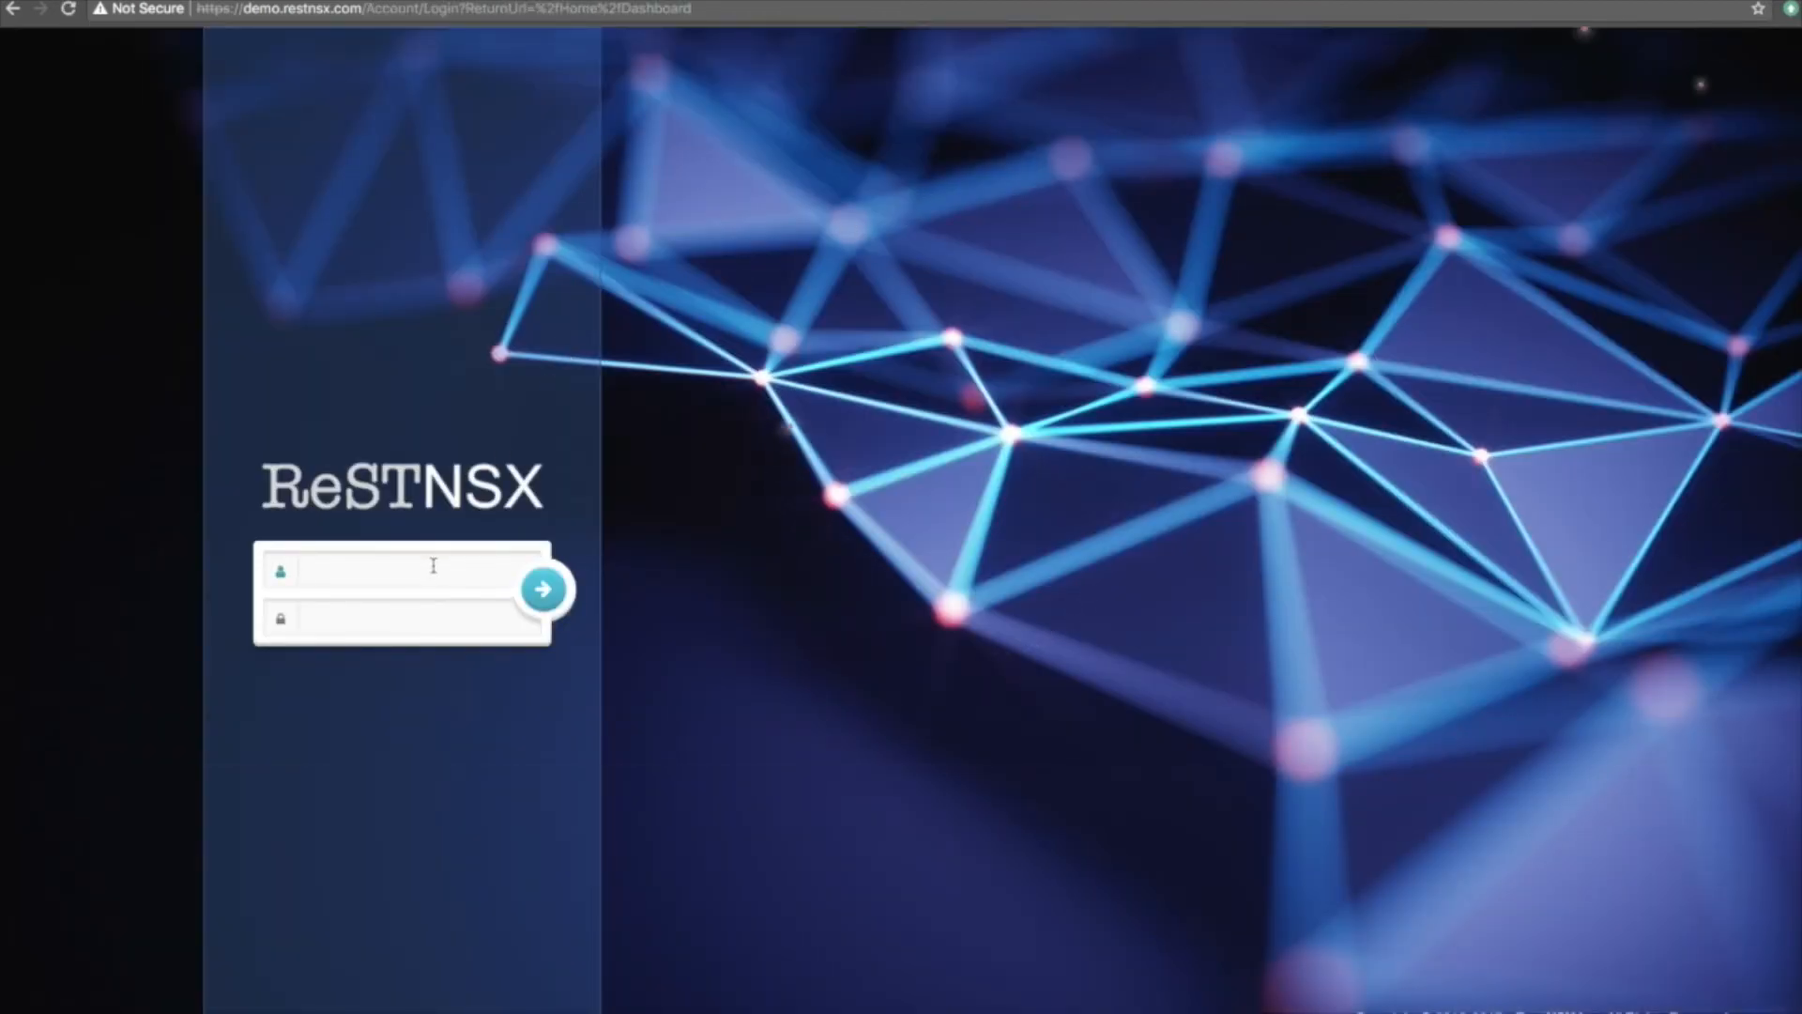
Log in with the Tenant2 administrator's username and password.
{"action": "type", "text": "admin"}
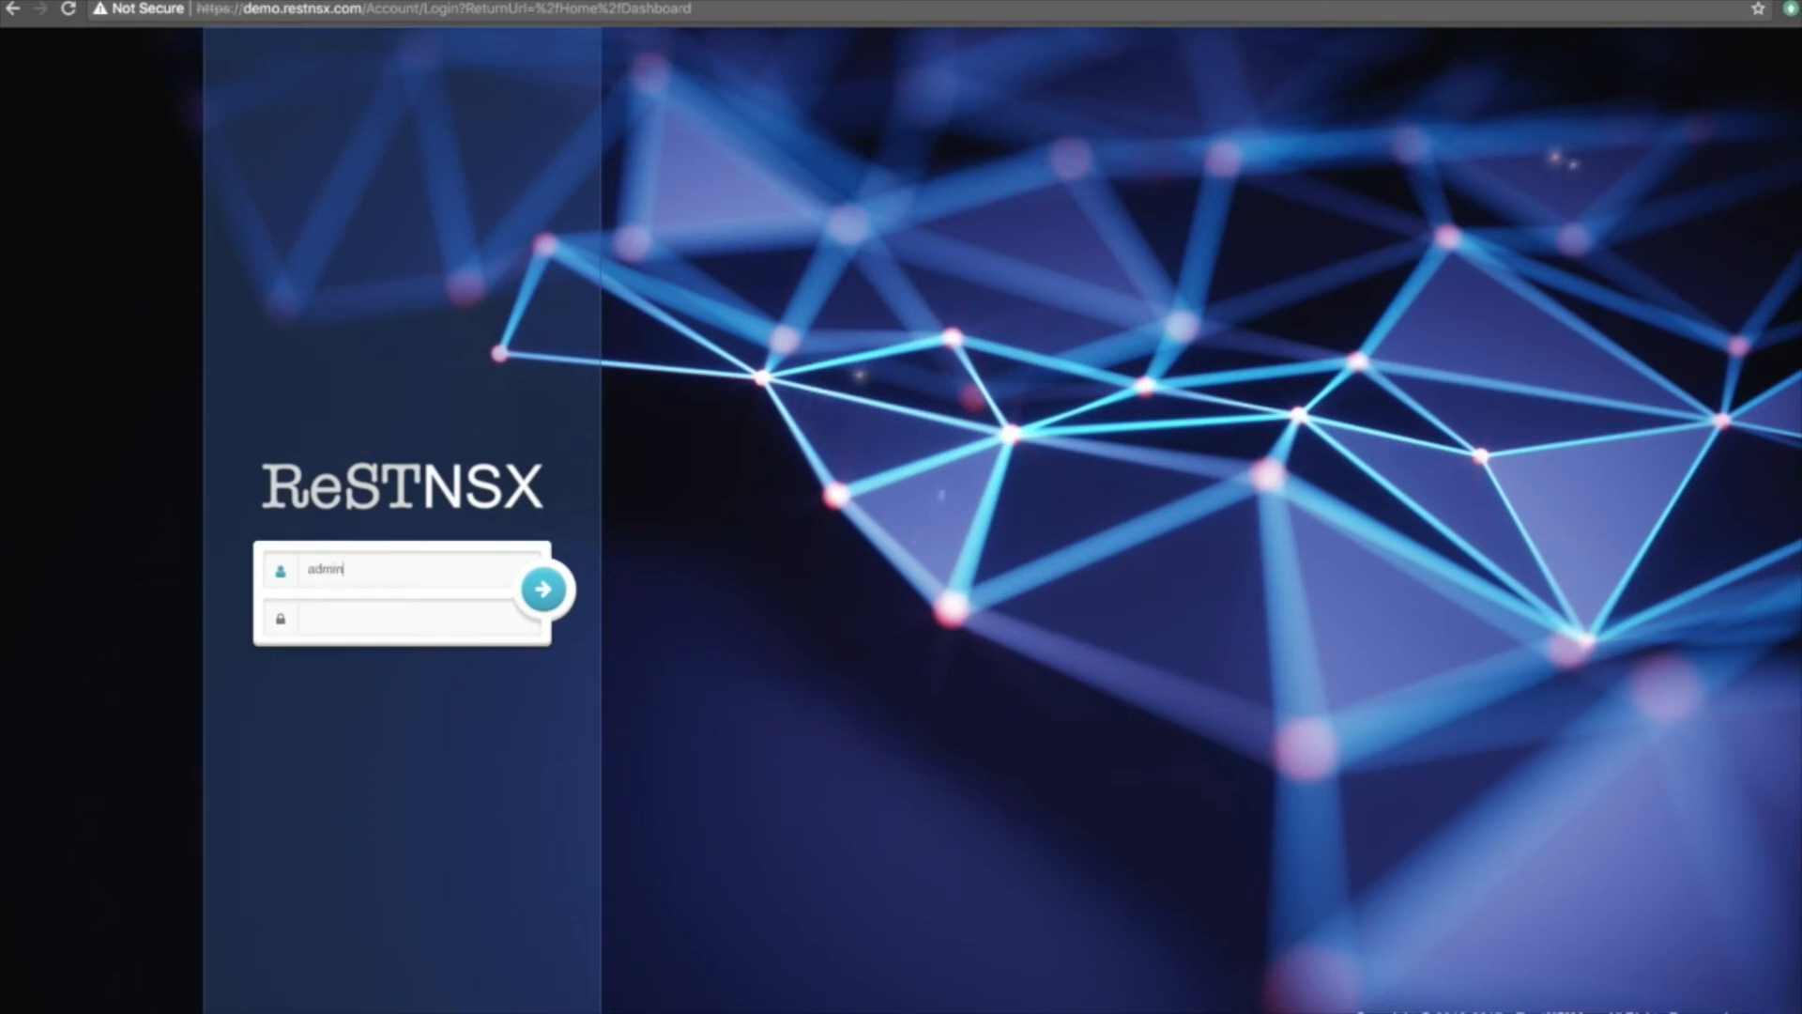
{"action": "type", "text": "@t"}
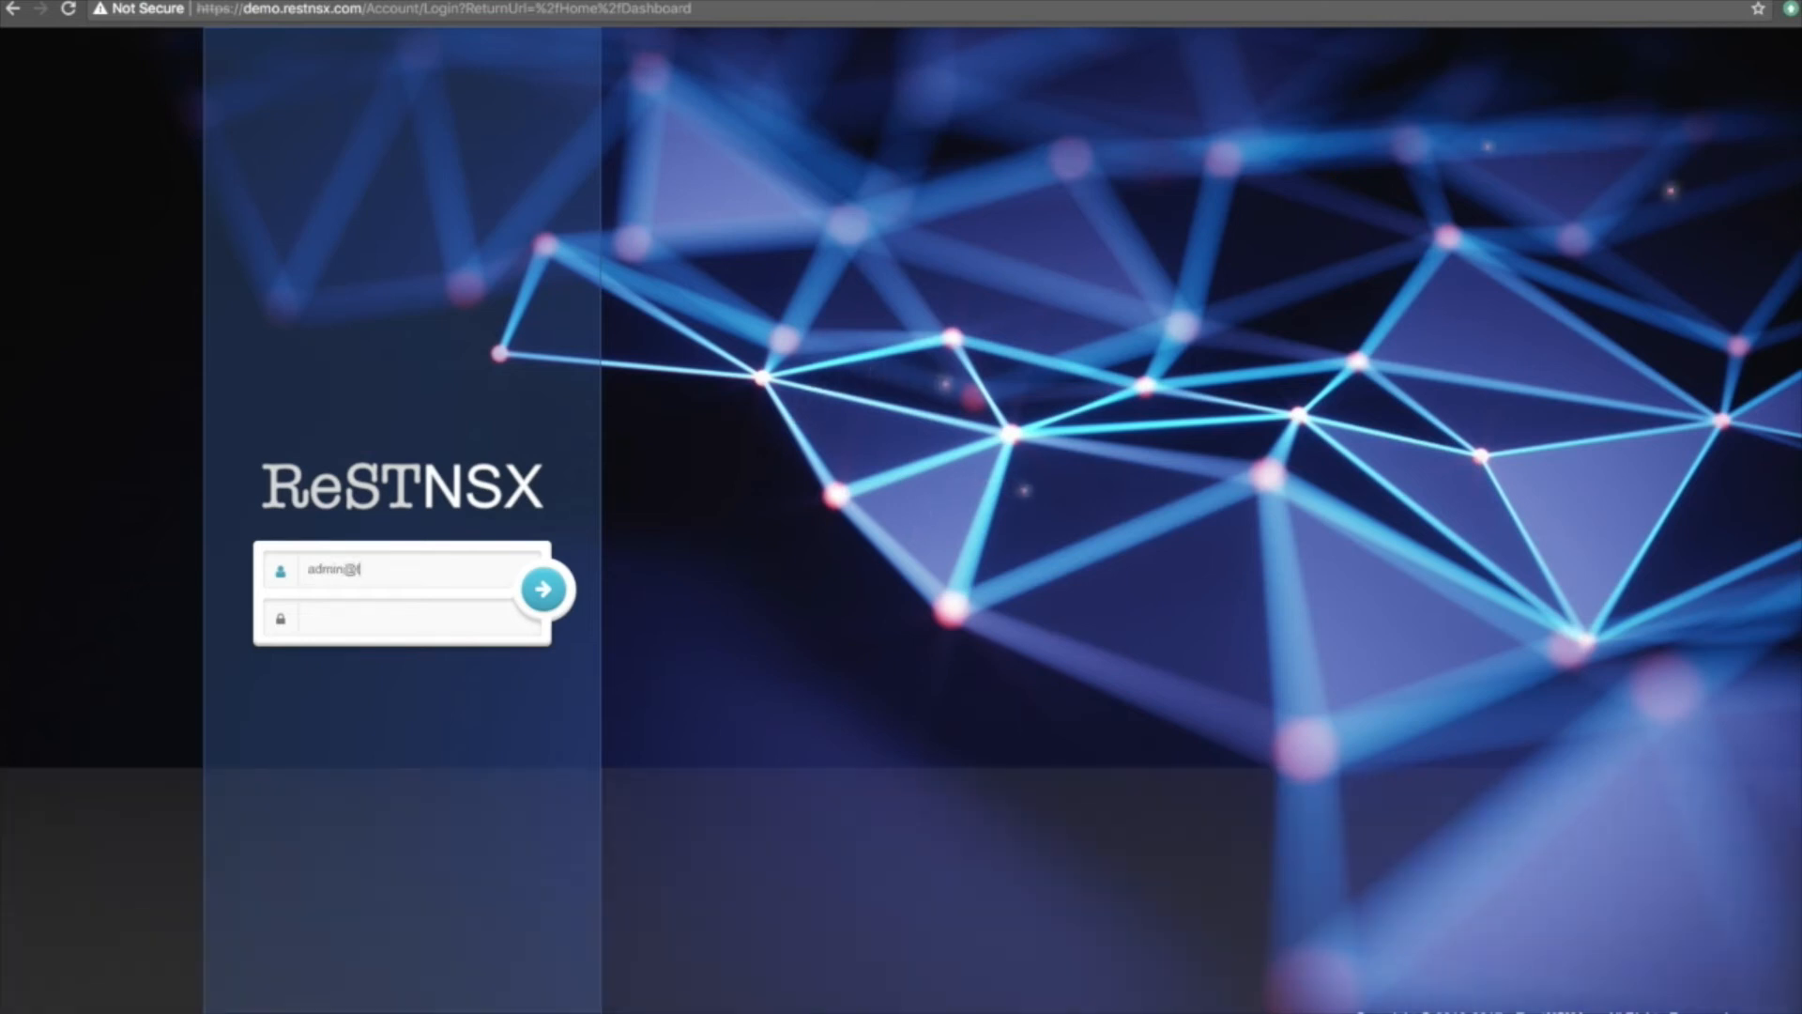
{"action": "type", "text": "en"}
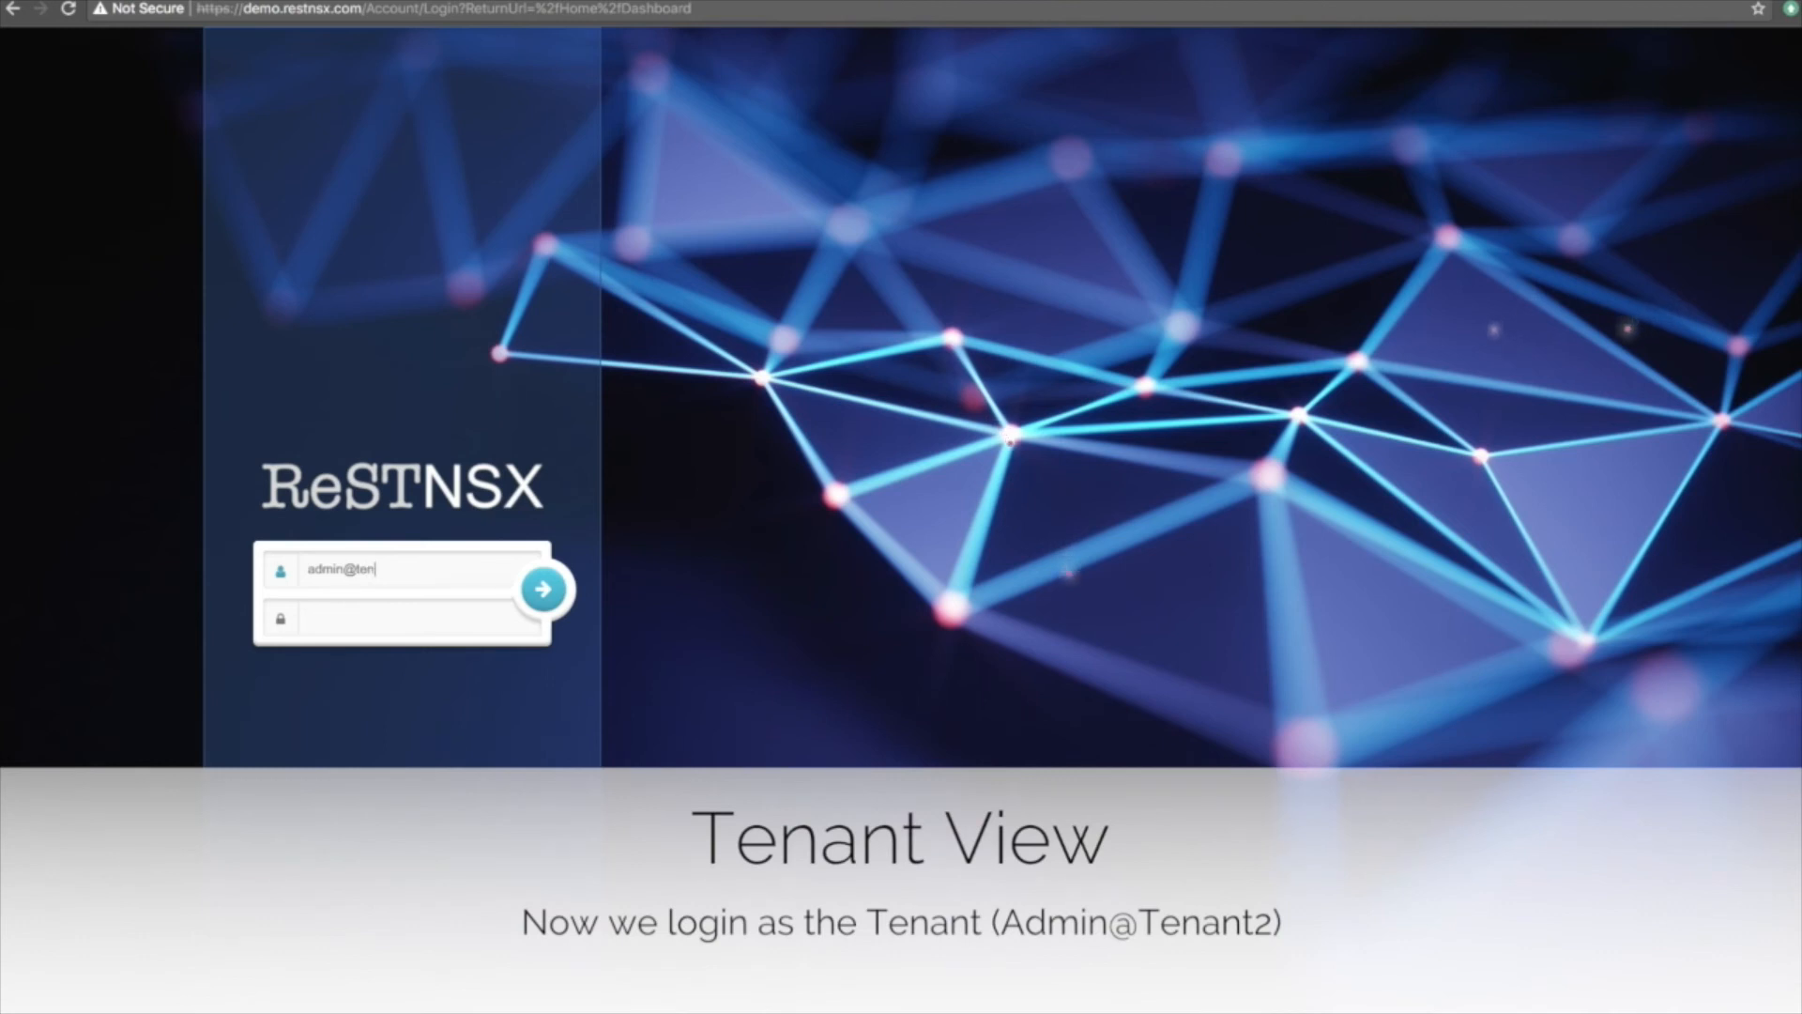
{"action": "type", "text": "ant2"}
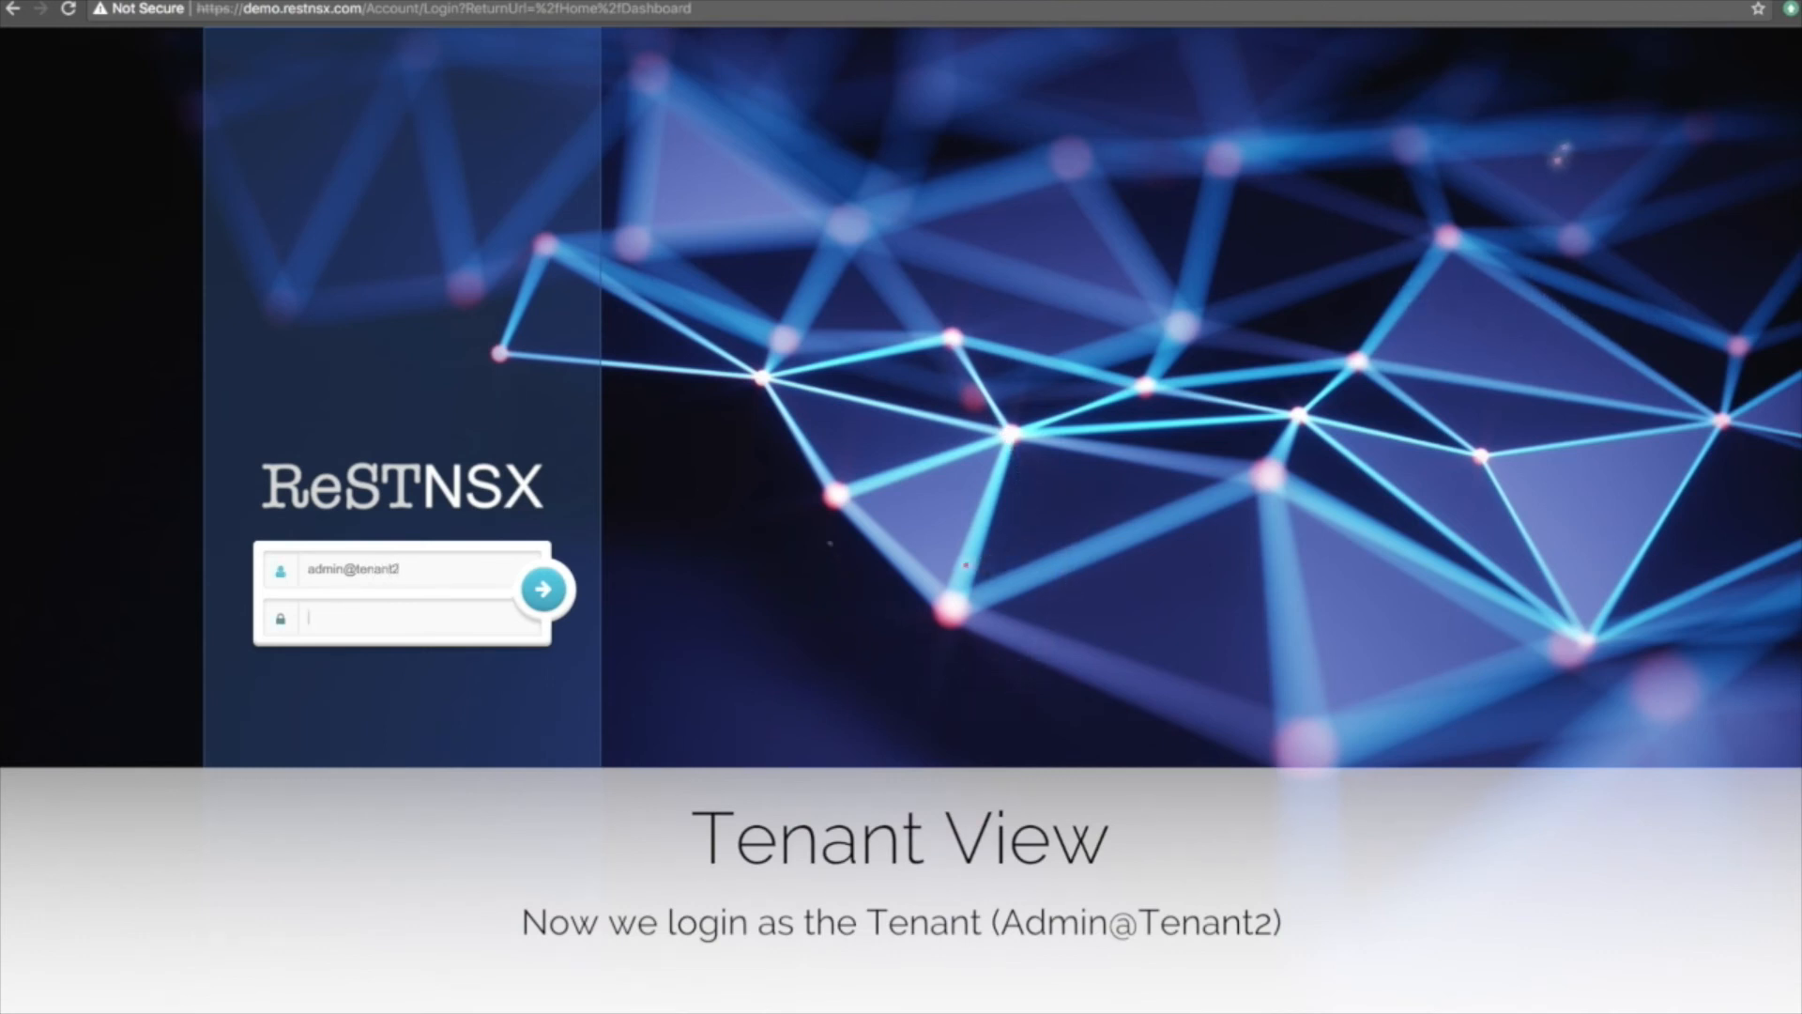
{"action": "key", "text": "Tab"}
{"action": "type", "text": "************"}
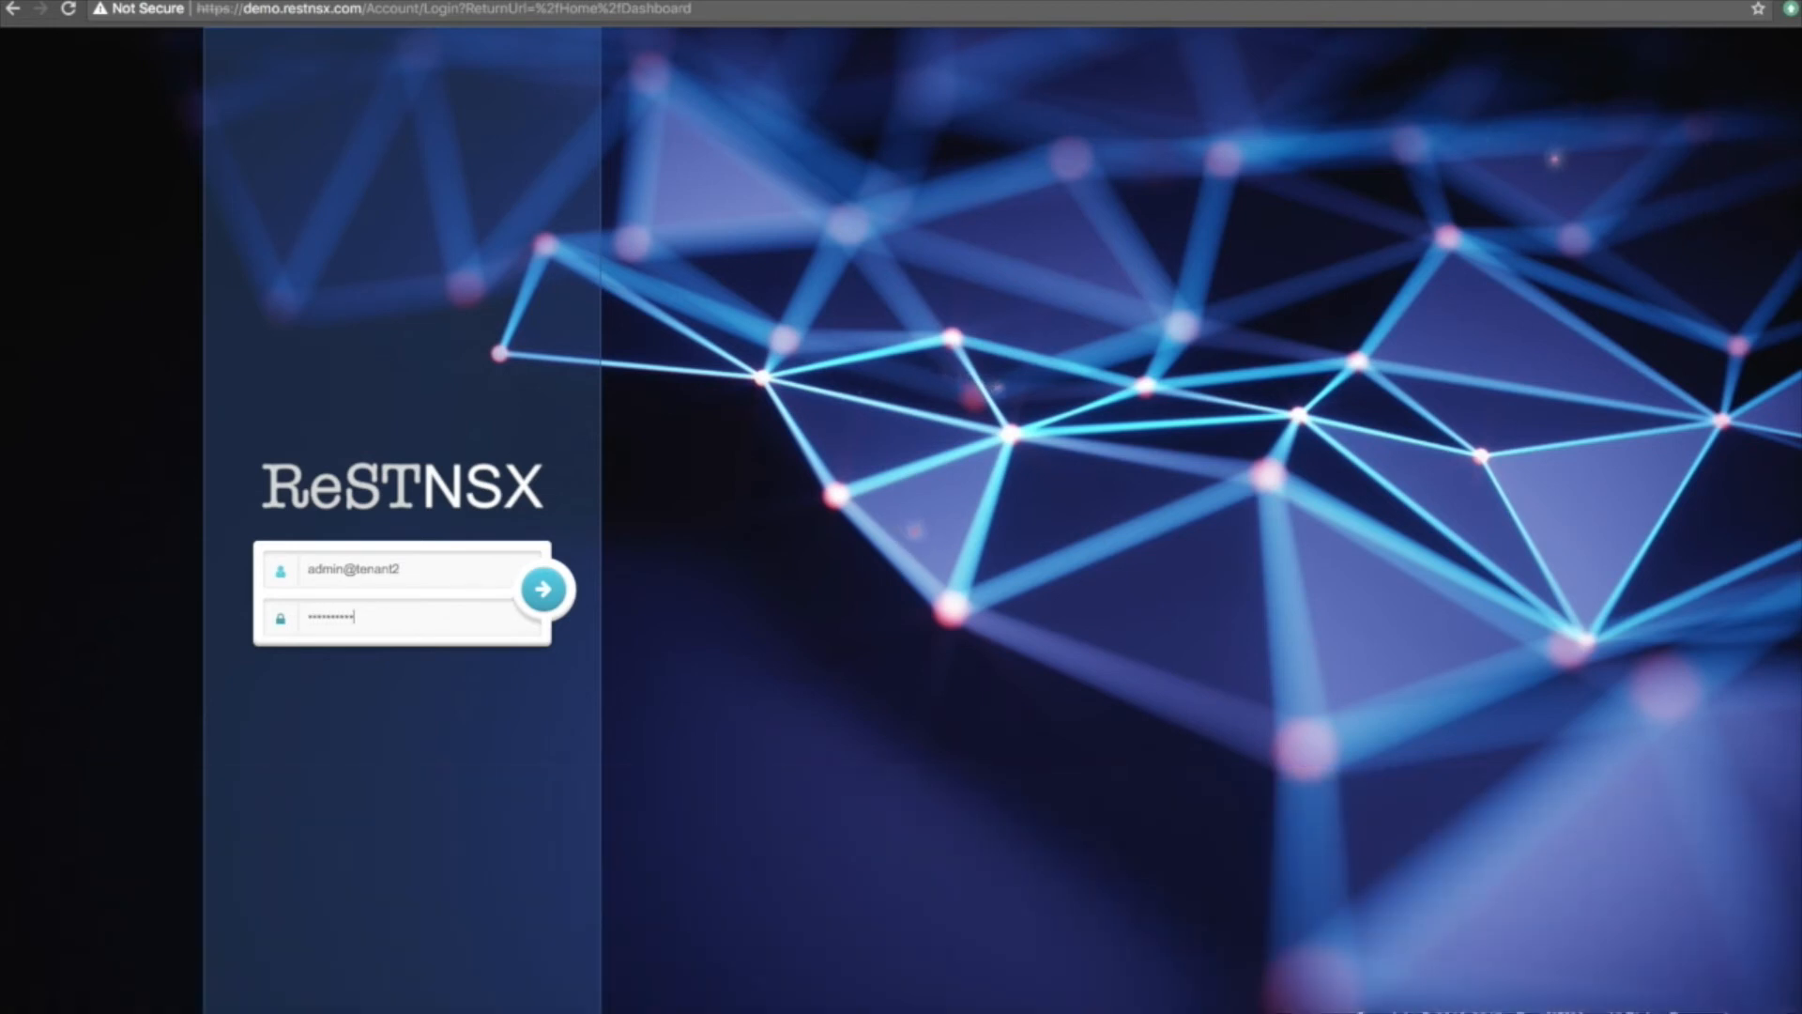
{"action": "left_click", "coordinate": [559, 582]}
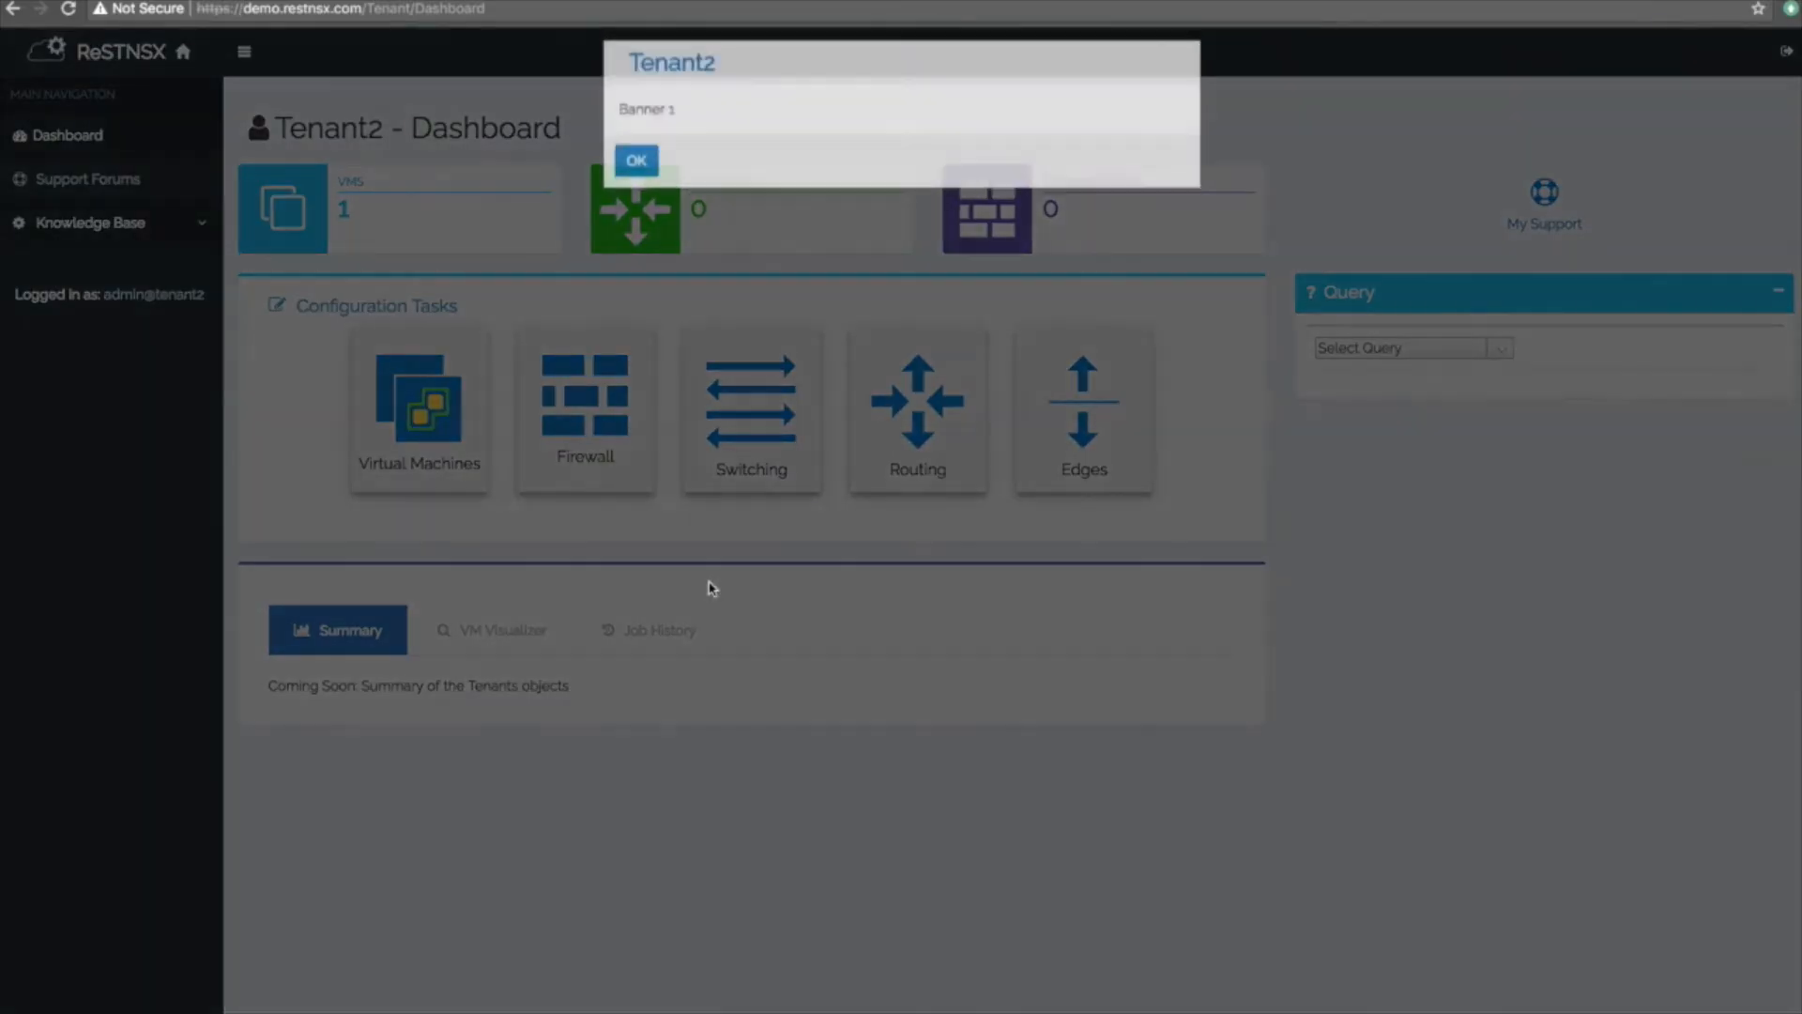
Dismiss the banner, go to Tenant2's Switching page, and start adding a logical switch.
{"action": "left_click", "coordinate": [637, 178]}
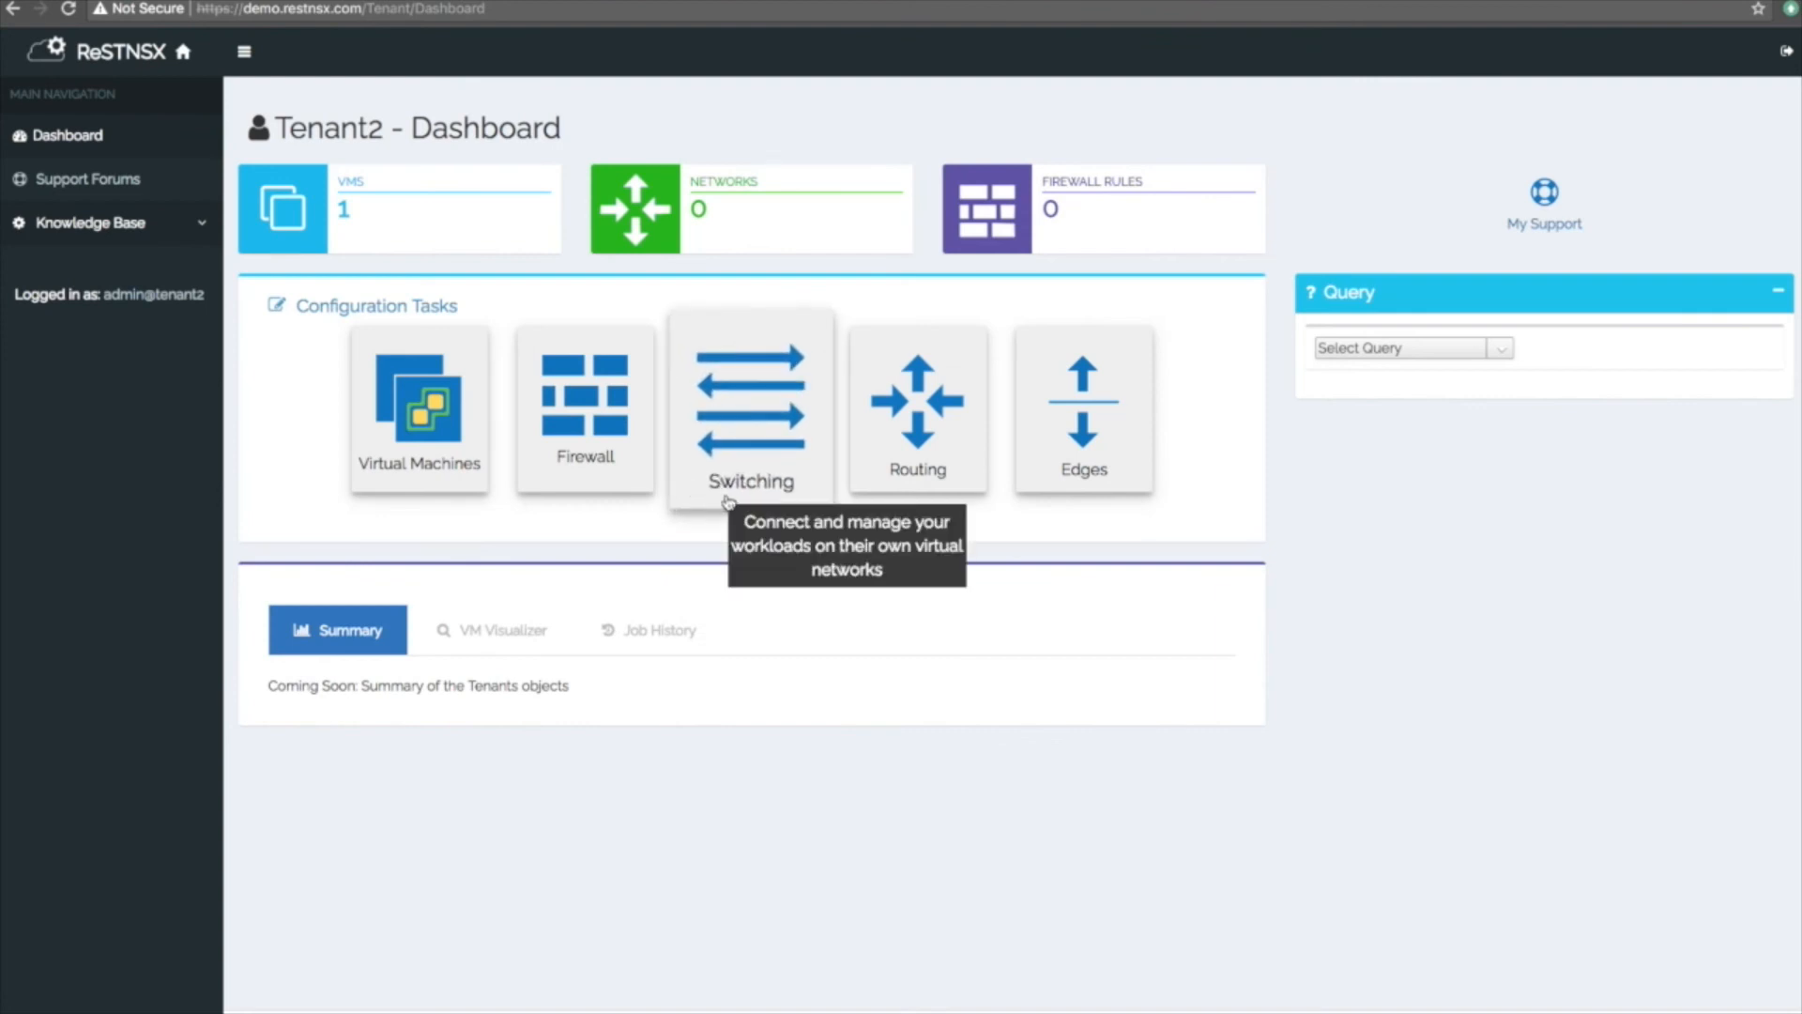
{"action": "left_click", "coordinate": [738, 437]}
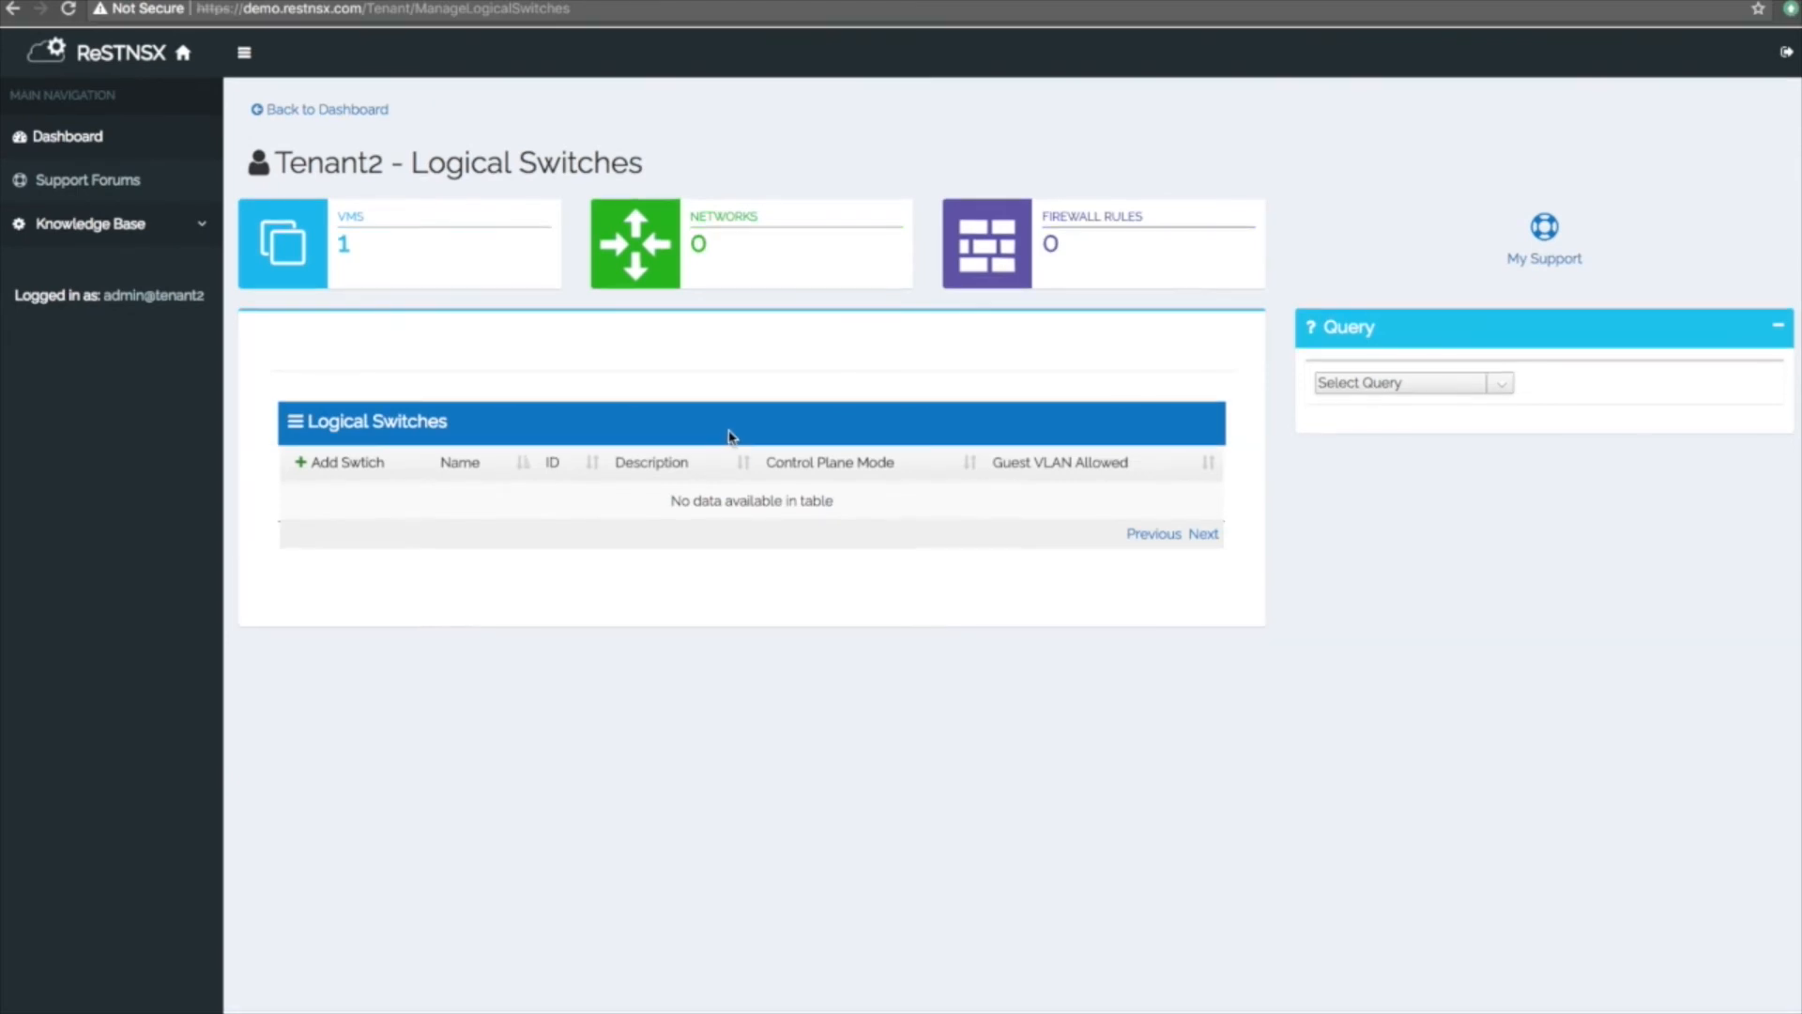
{"action": "left_click", "coordinate": [349, 463]}
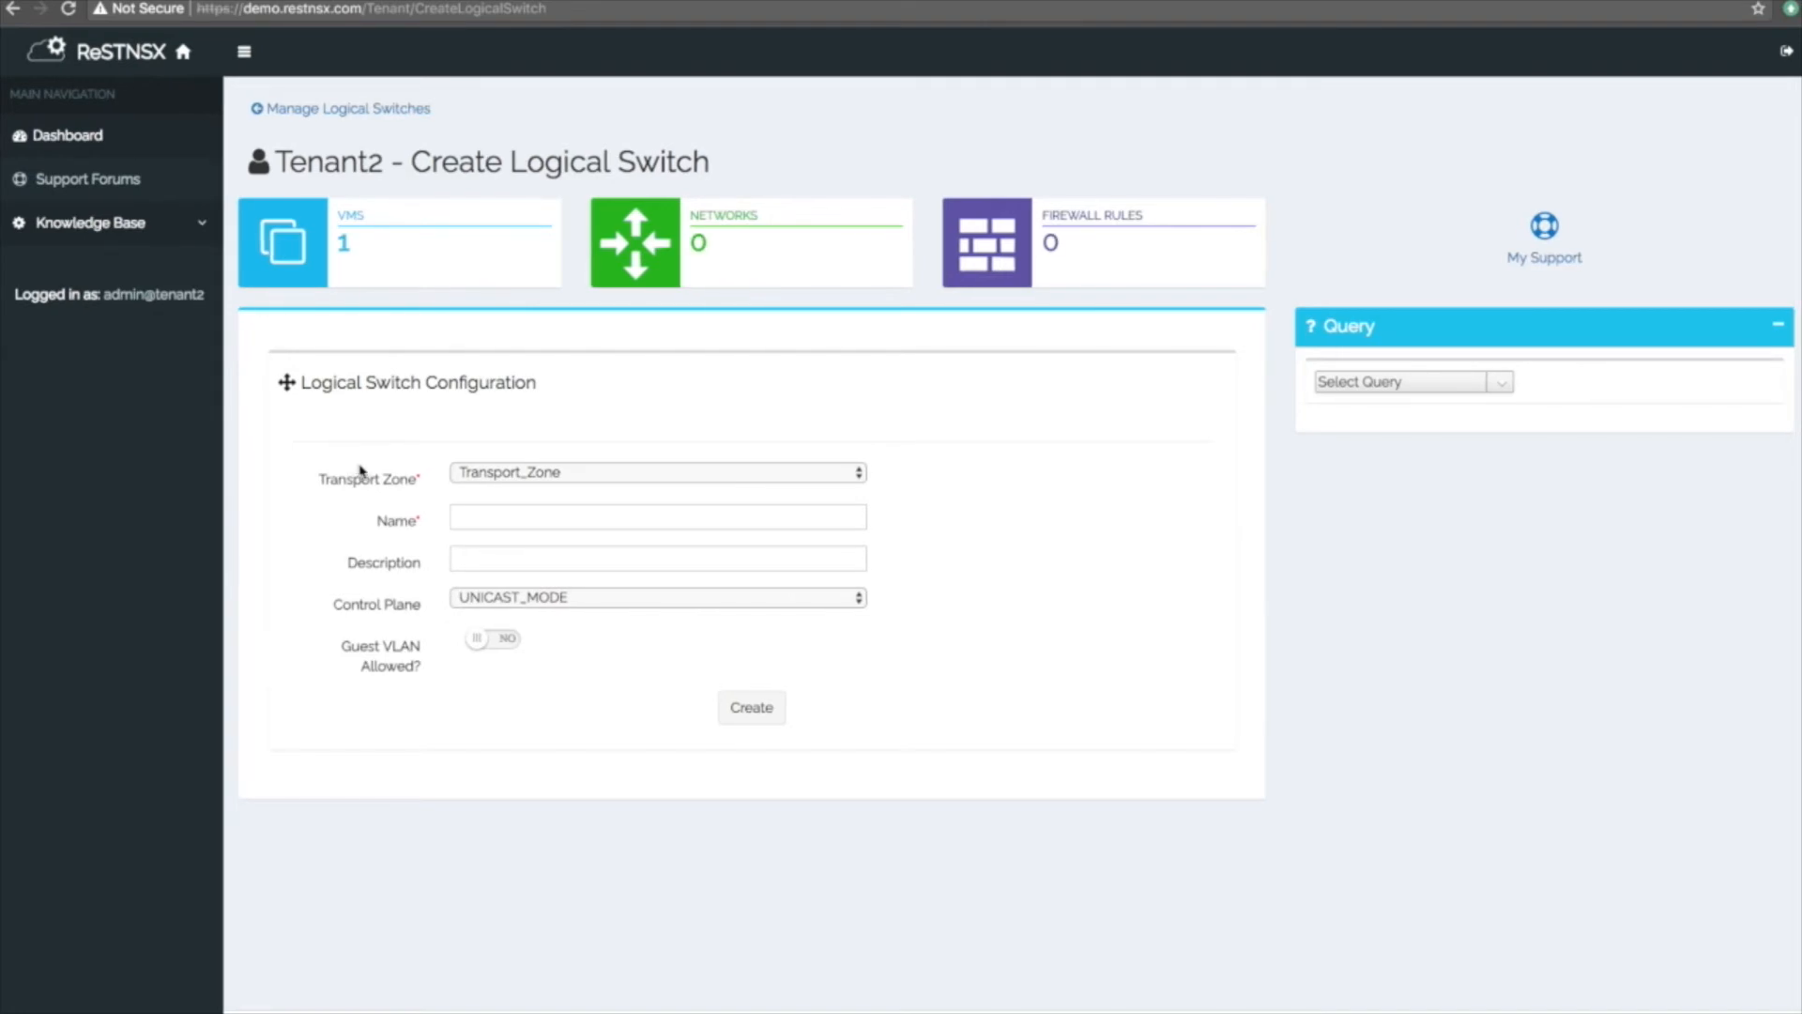
Create a Tenant2 logical switch named MyLS.
{"action": "left_click", "coordinate": [511, 519]}
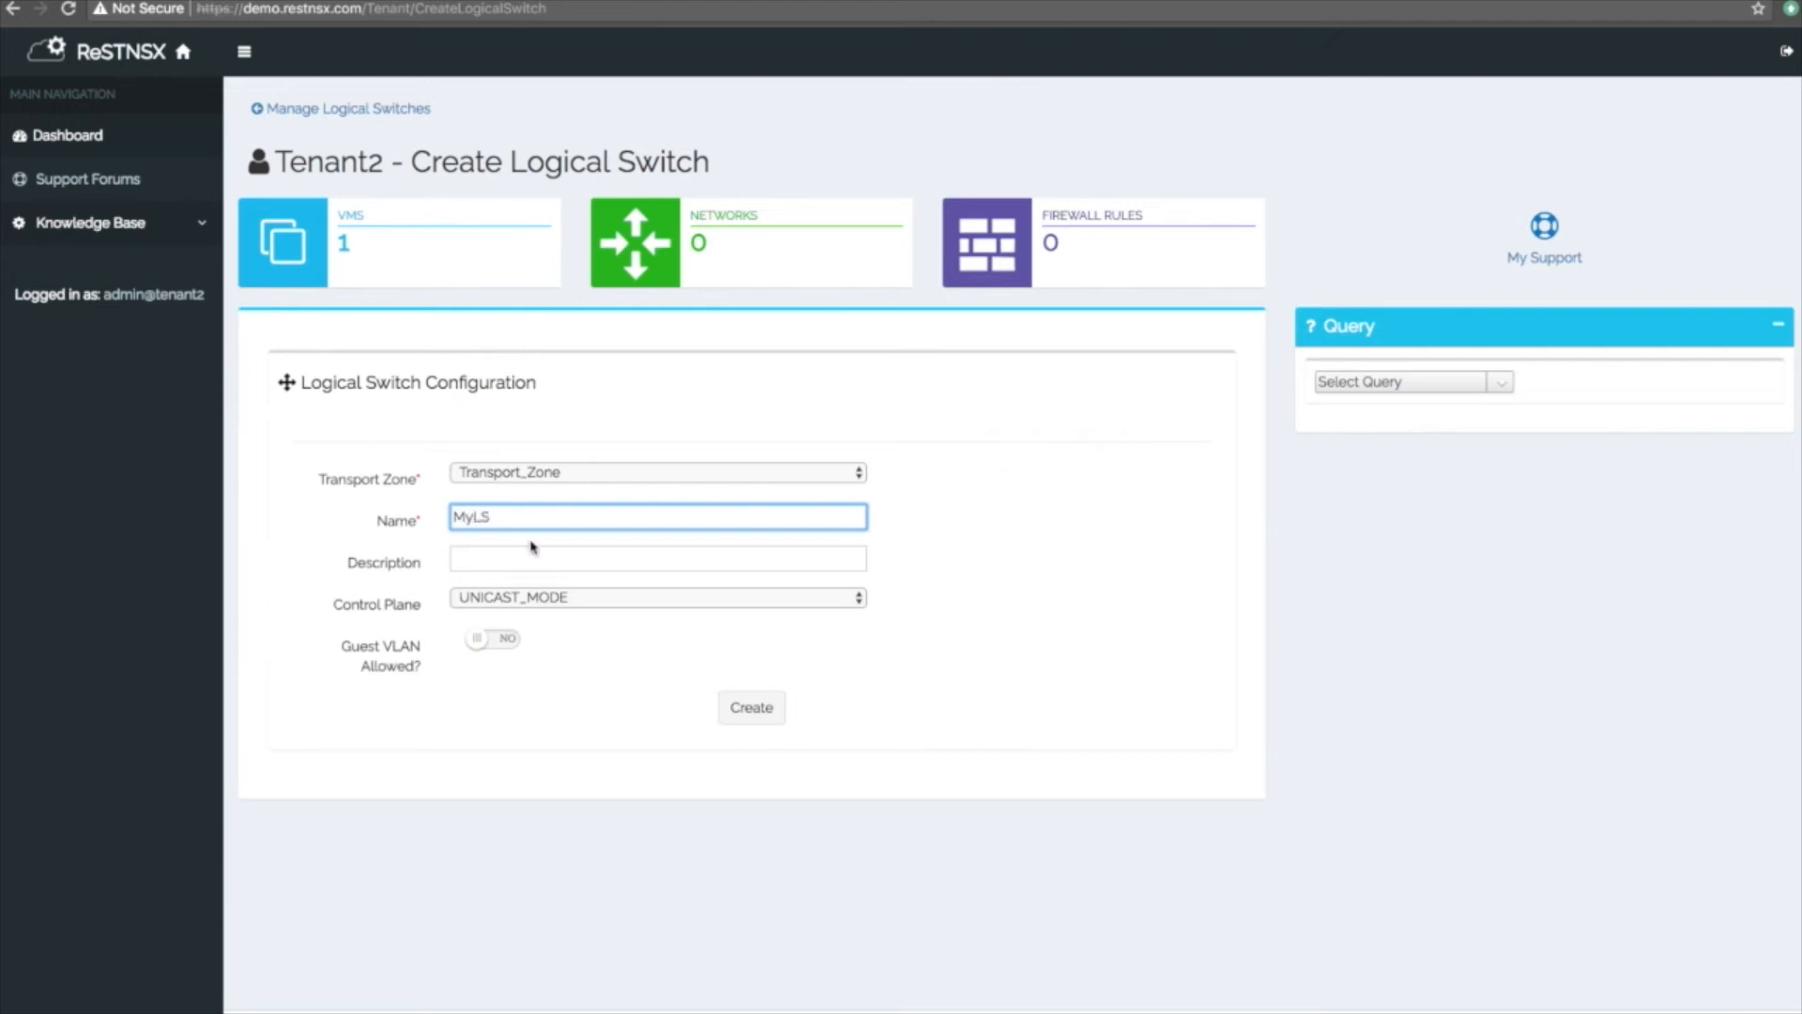
{"action": "left_click", "coordinate": [748, 714]}
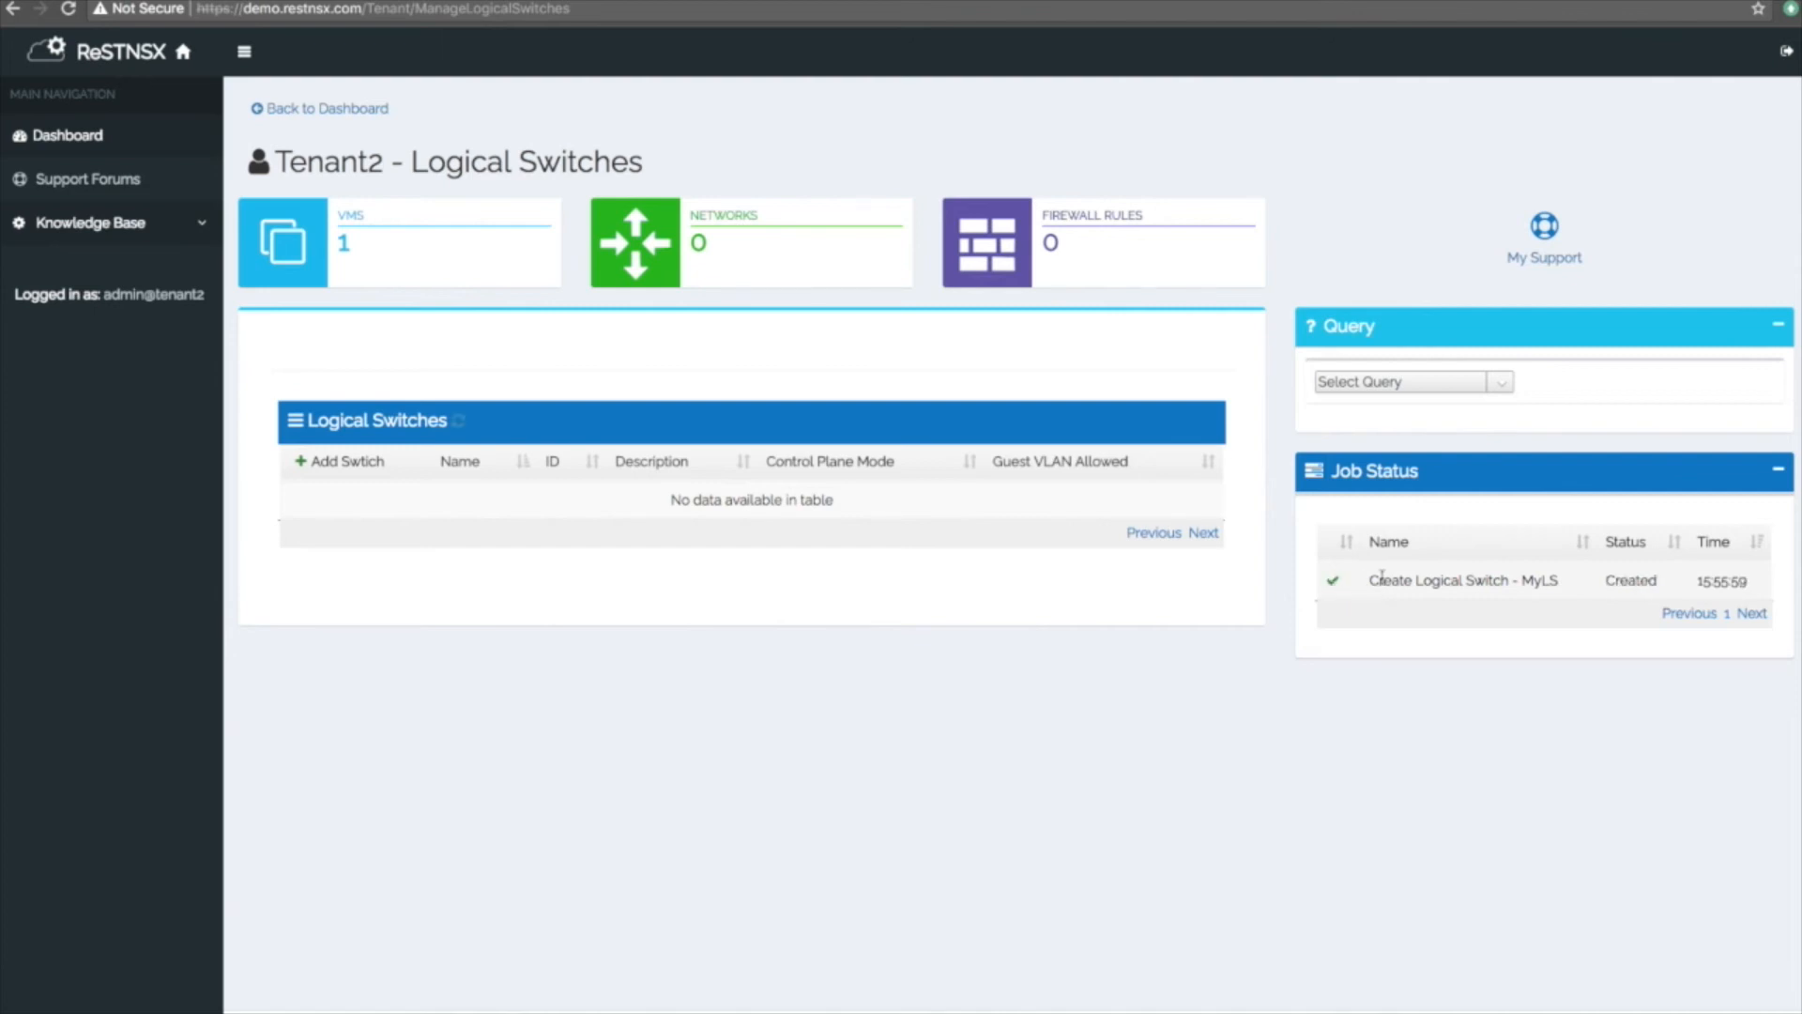
Refresh the switch list until MyLS appears as virtualwire-9, then return to the Tenant2 dashboard.
{"action": "left_click_drag", "start_coordinate": [1522, 580], "coordinate": [1444, 578]}
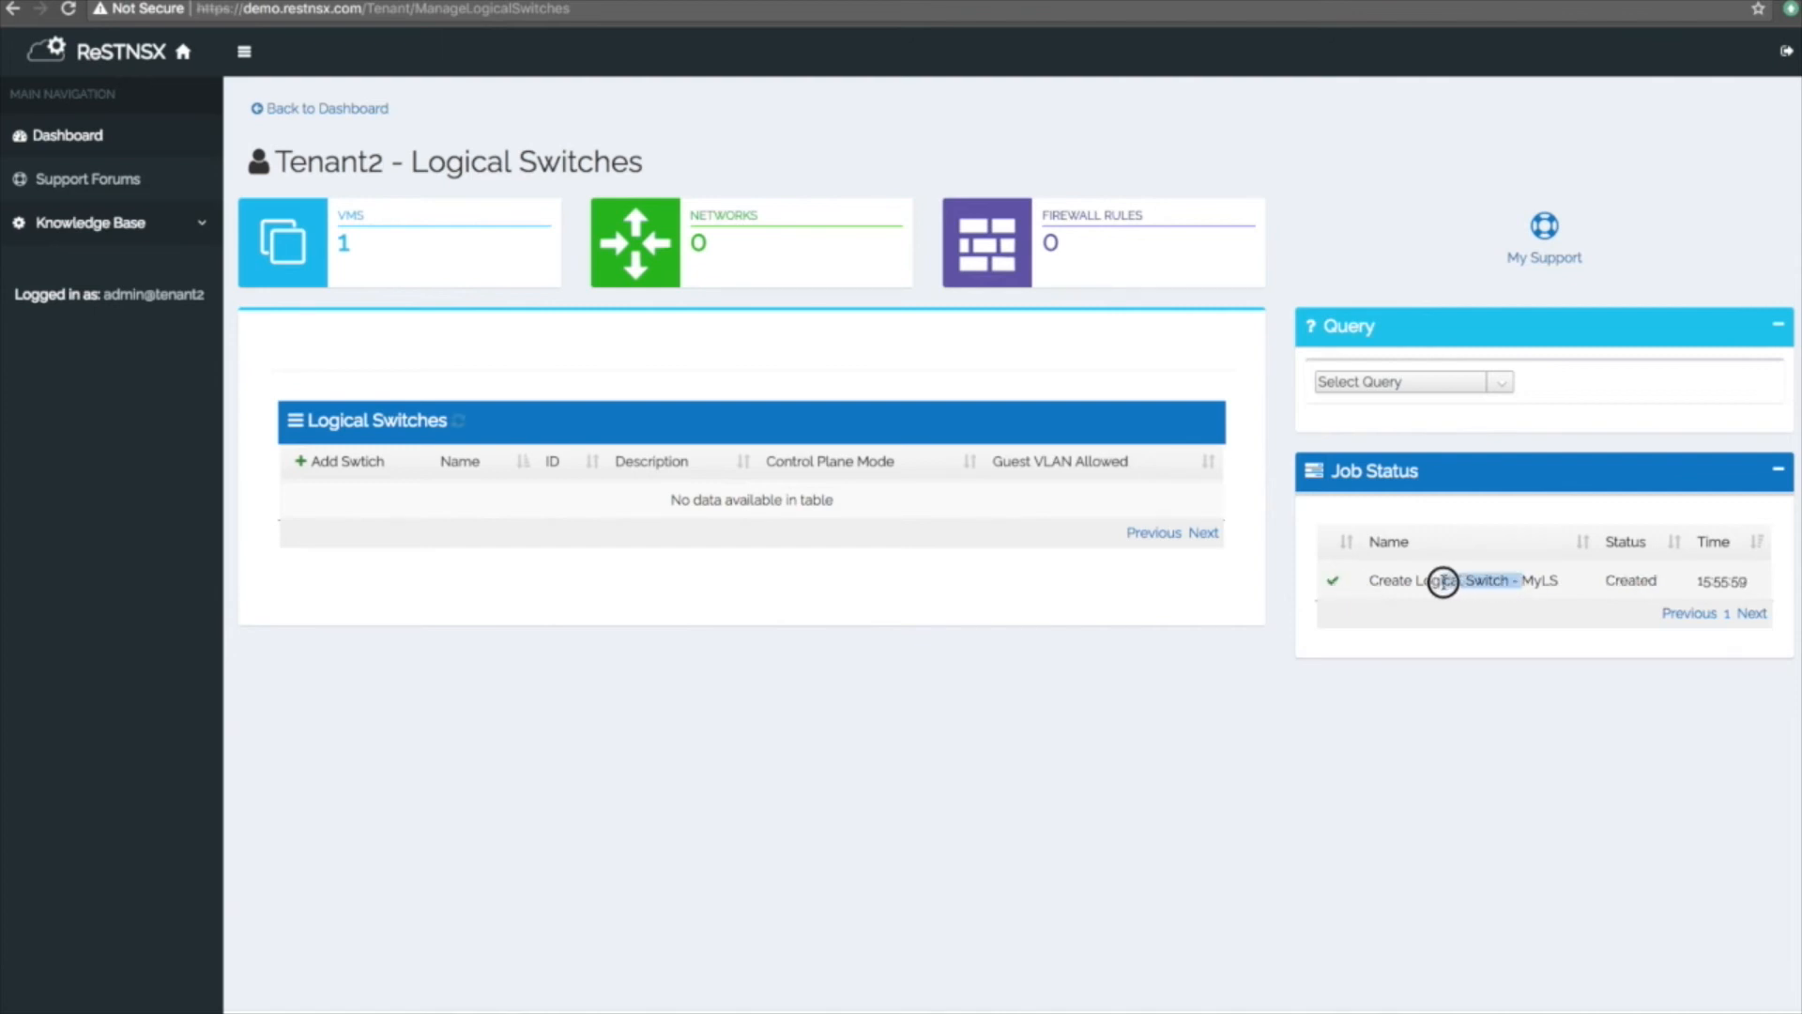
{"action": "left_click", "coordinate": [459, 422]}
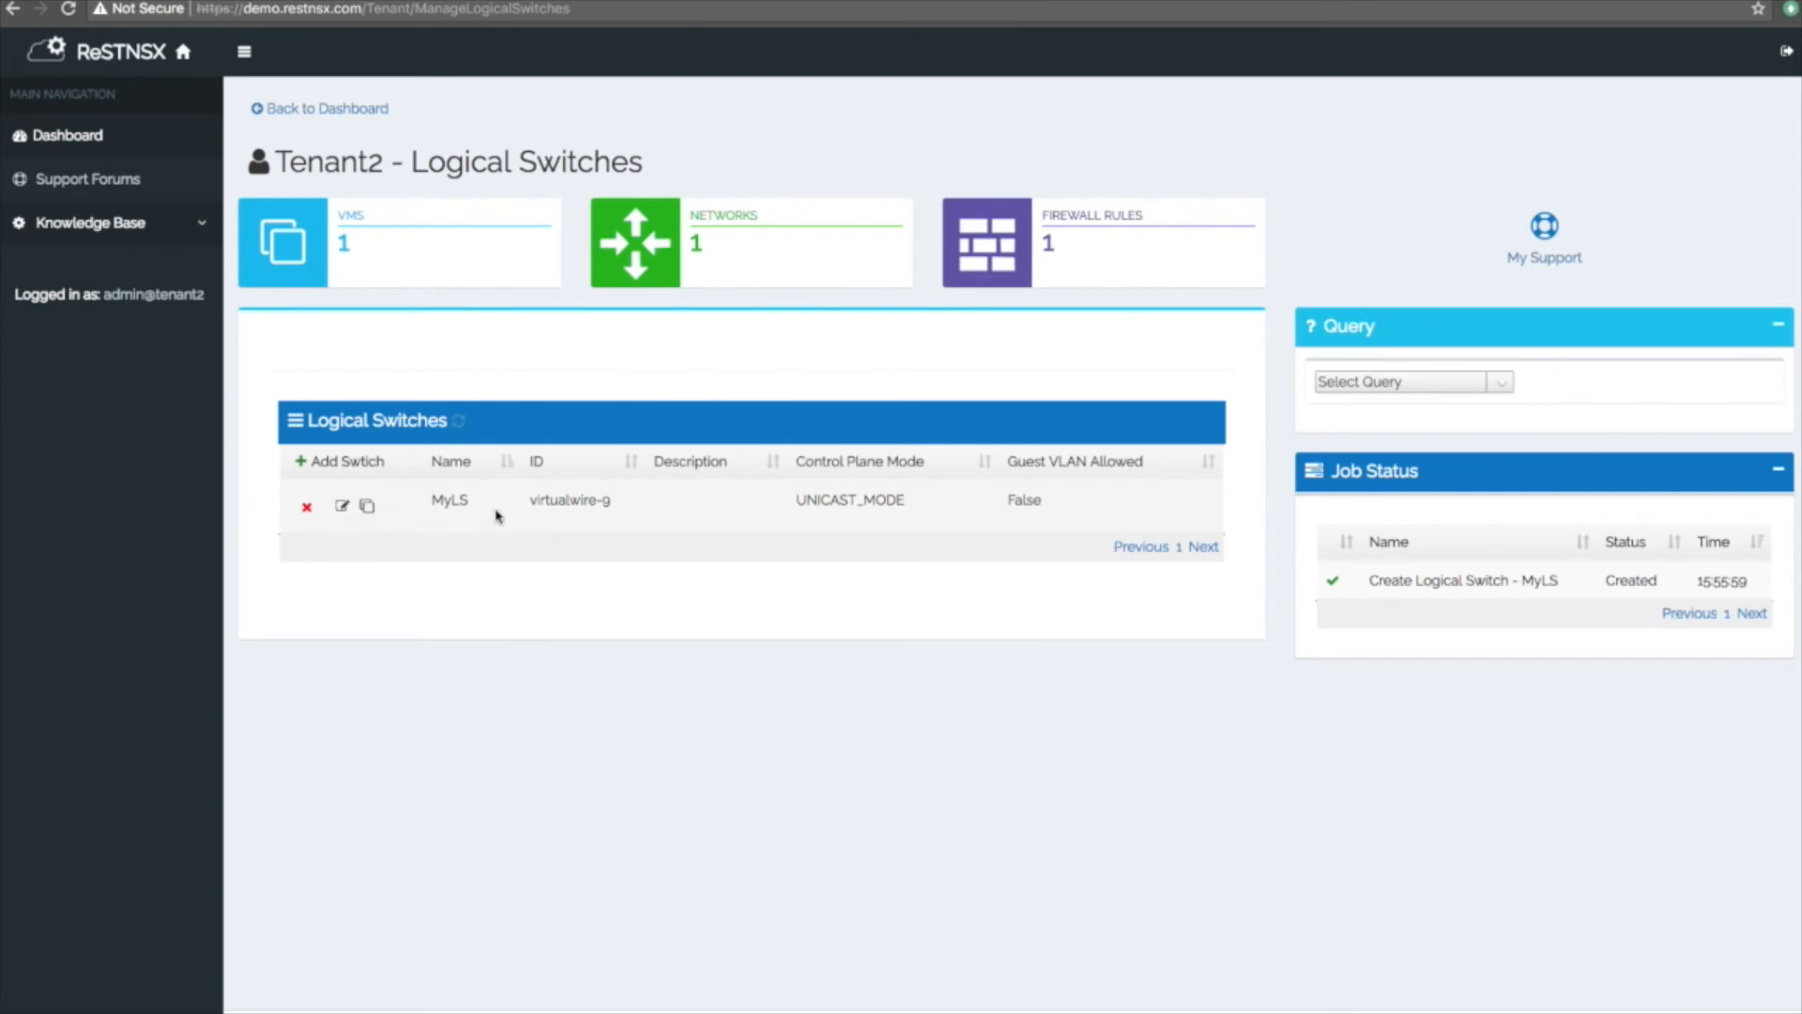
{"action": "left_click", "coordinate": [368, 507]}
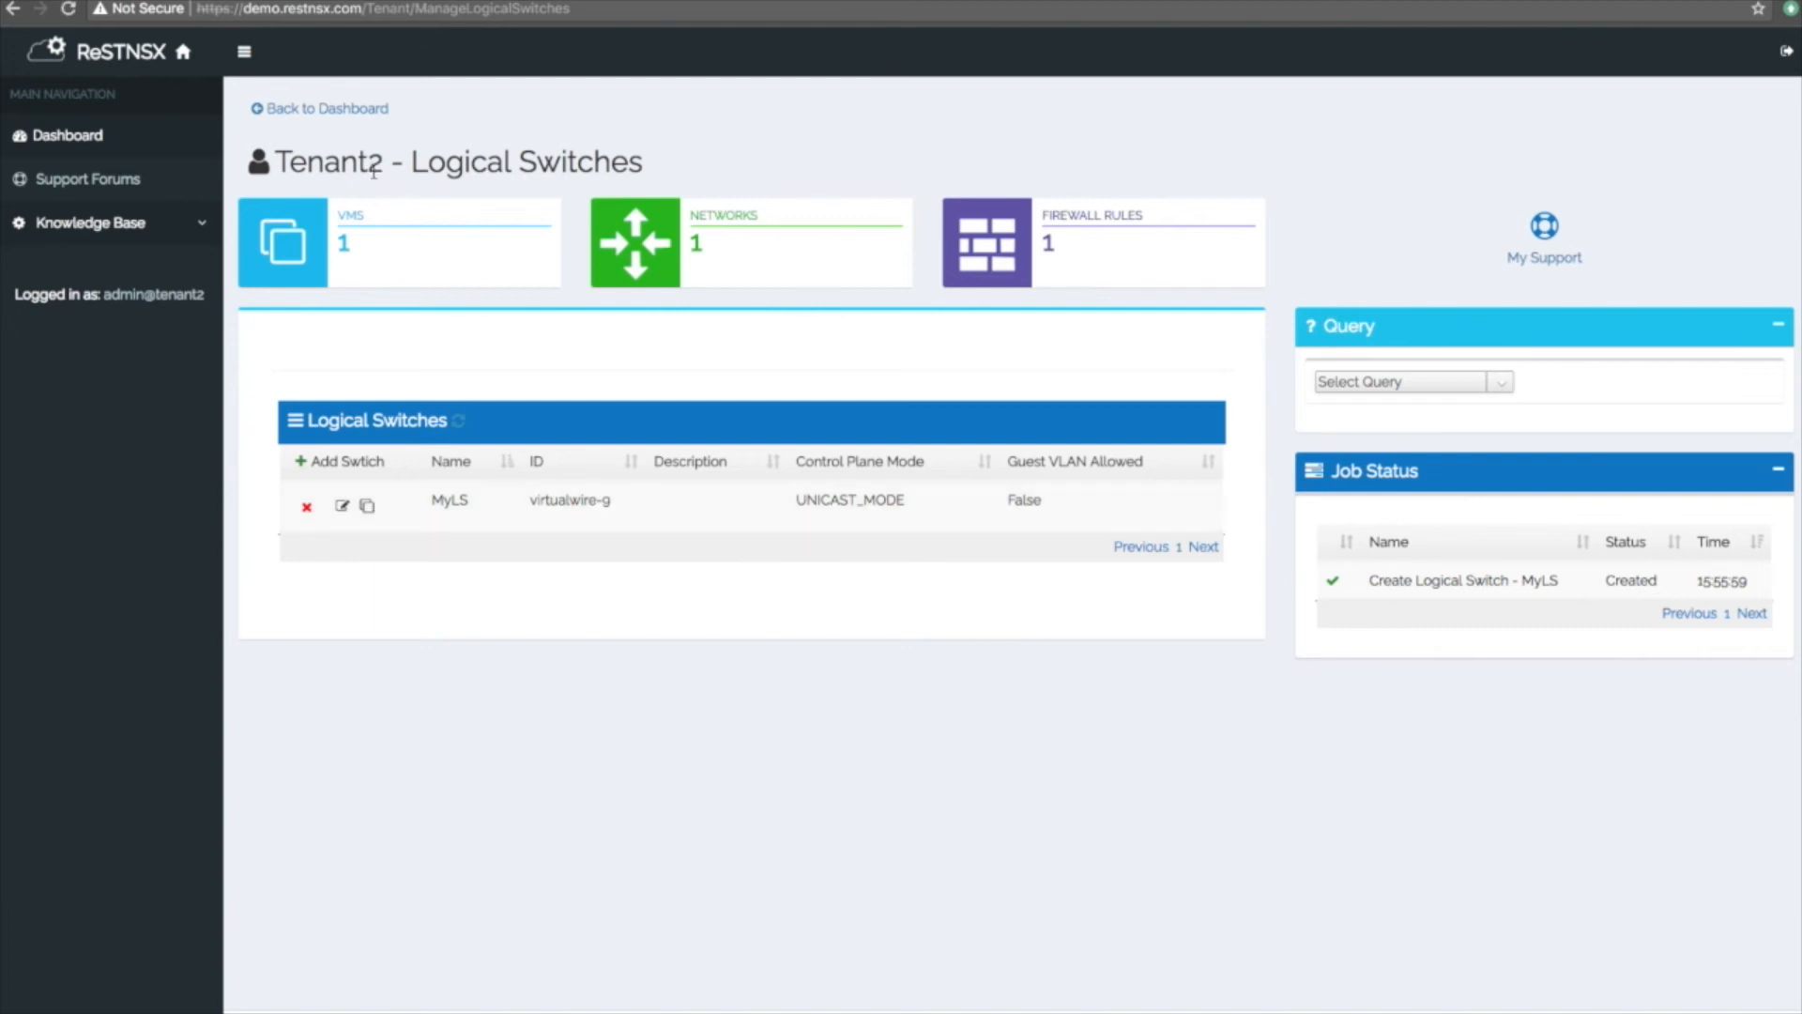
{"action": "left_click", "coordinate": [352, 111]}
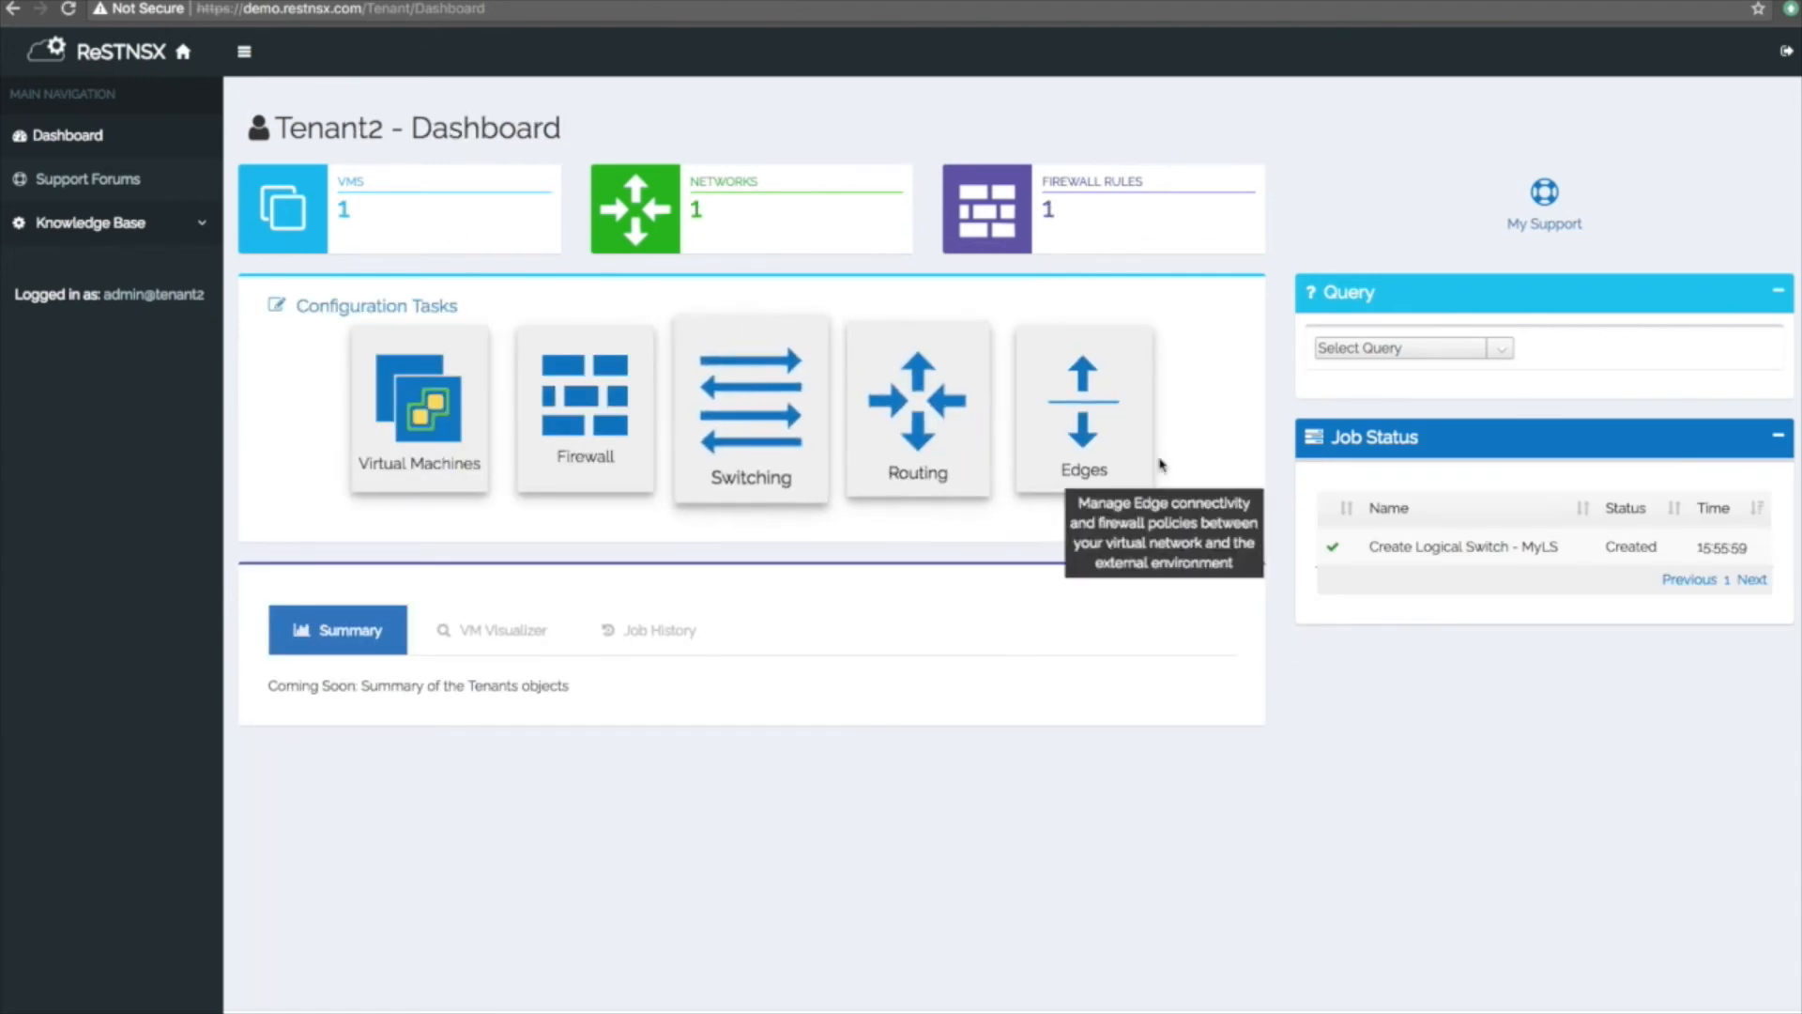
Run the Logical Switches query on the dashboard and locate MyLS (virtualwire-9) in the results.
{"action": "left_click", "coordinate": [1502, 349]}
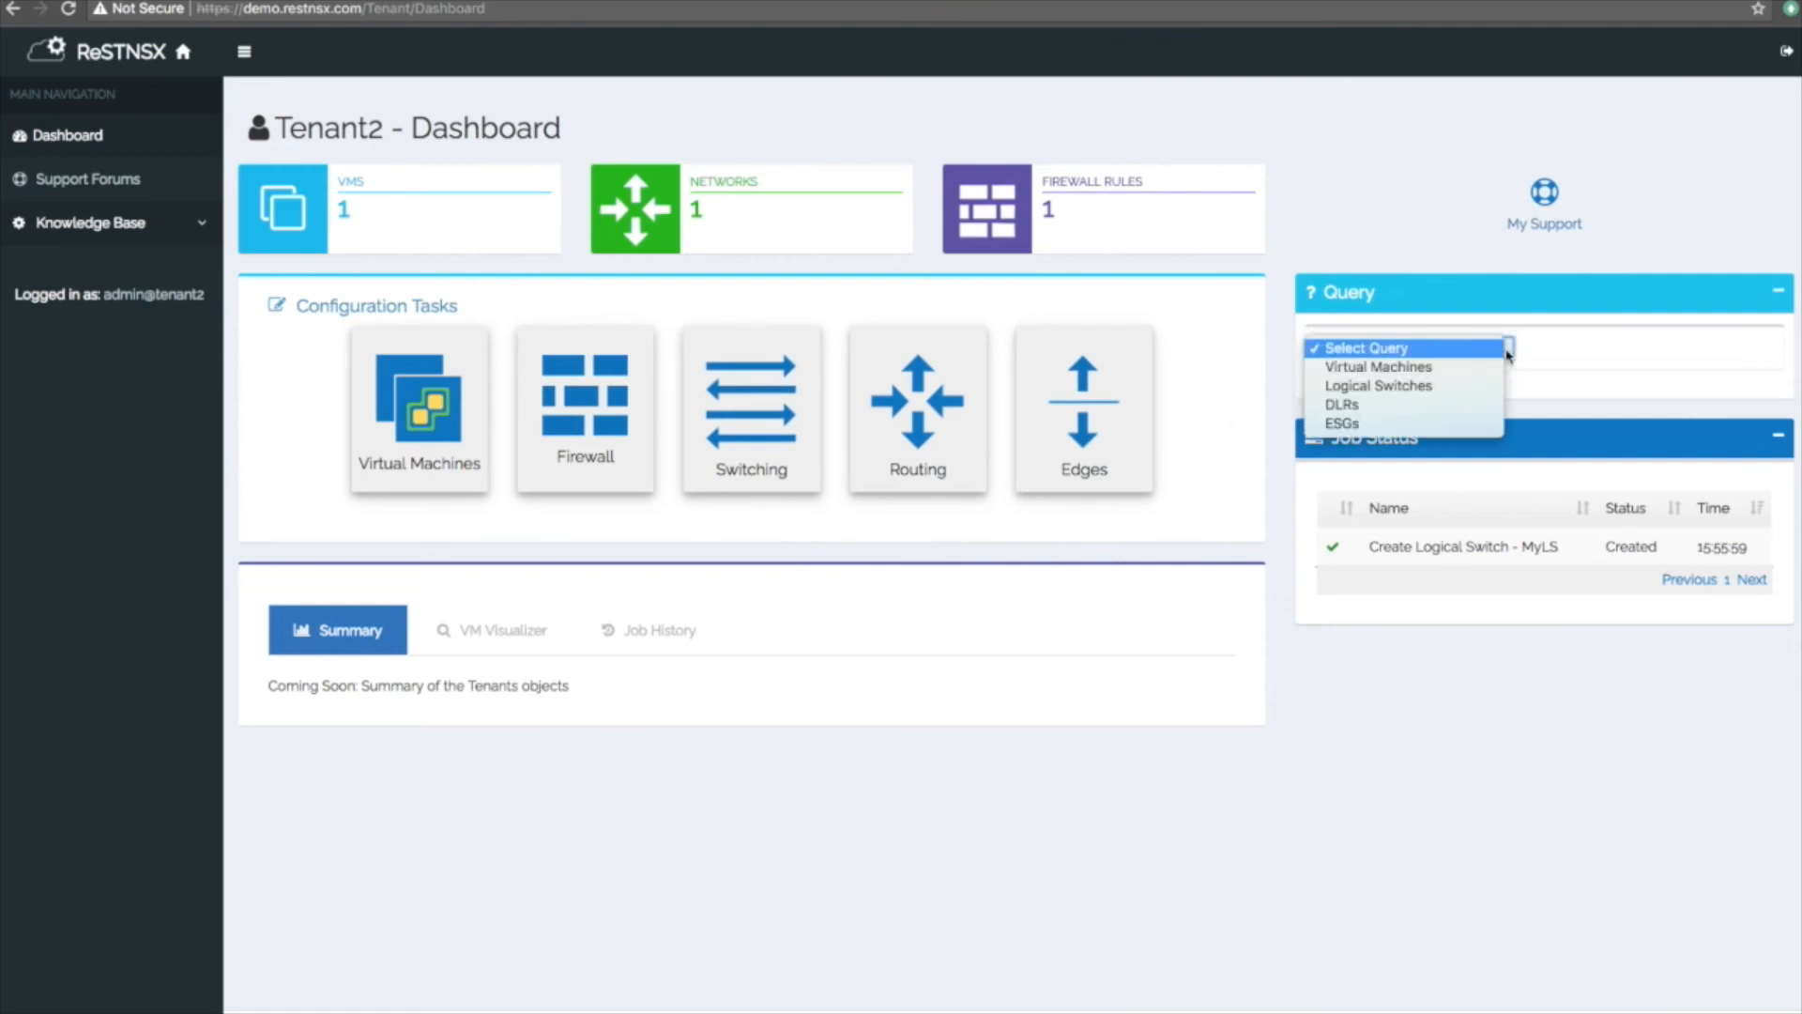
{"action": "left_click", "coordinate": [1466, 388]}
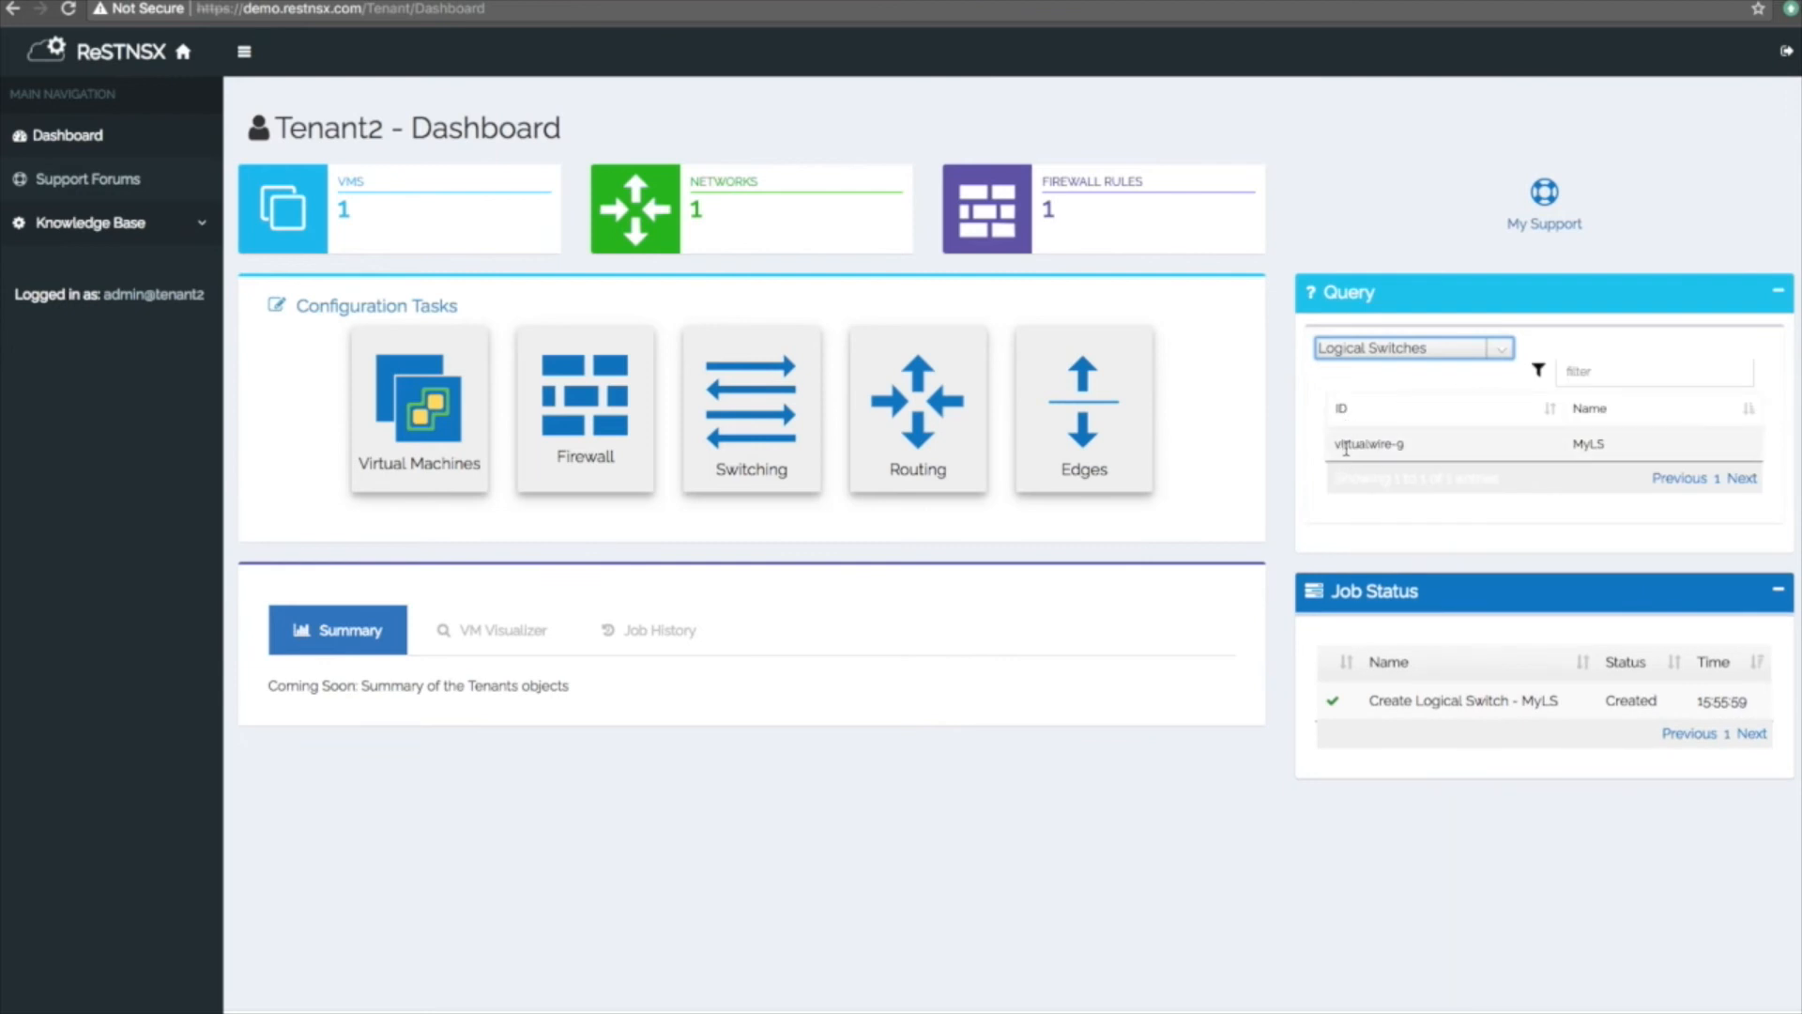
{"action": "left_click_drag", "start_coordinate": [1614, 450], "coordinate": [1574, 446]}
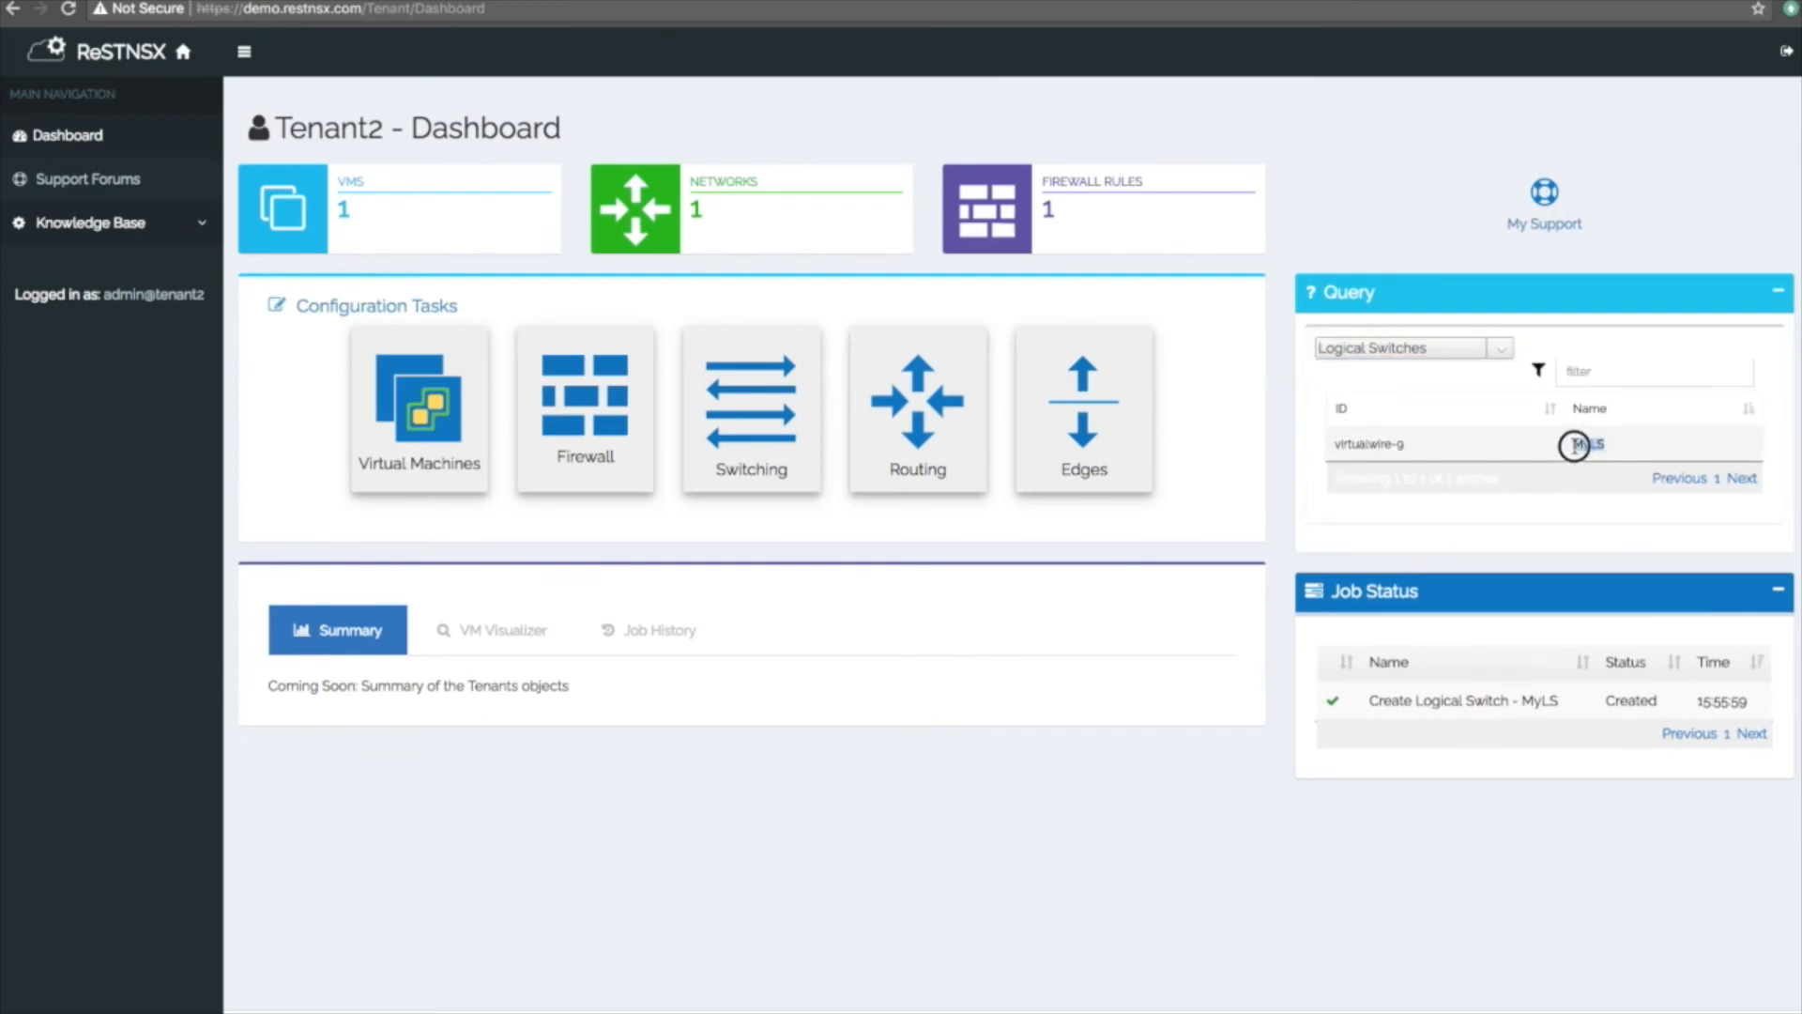
{"action": "left_click", "coordinate": [1575, 445]}
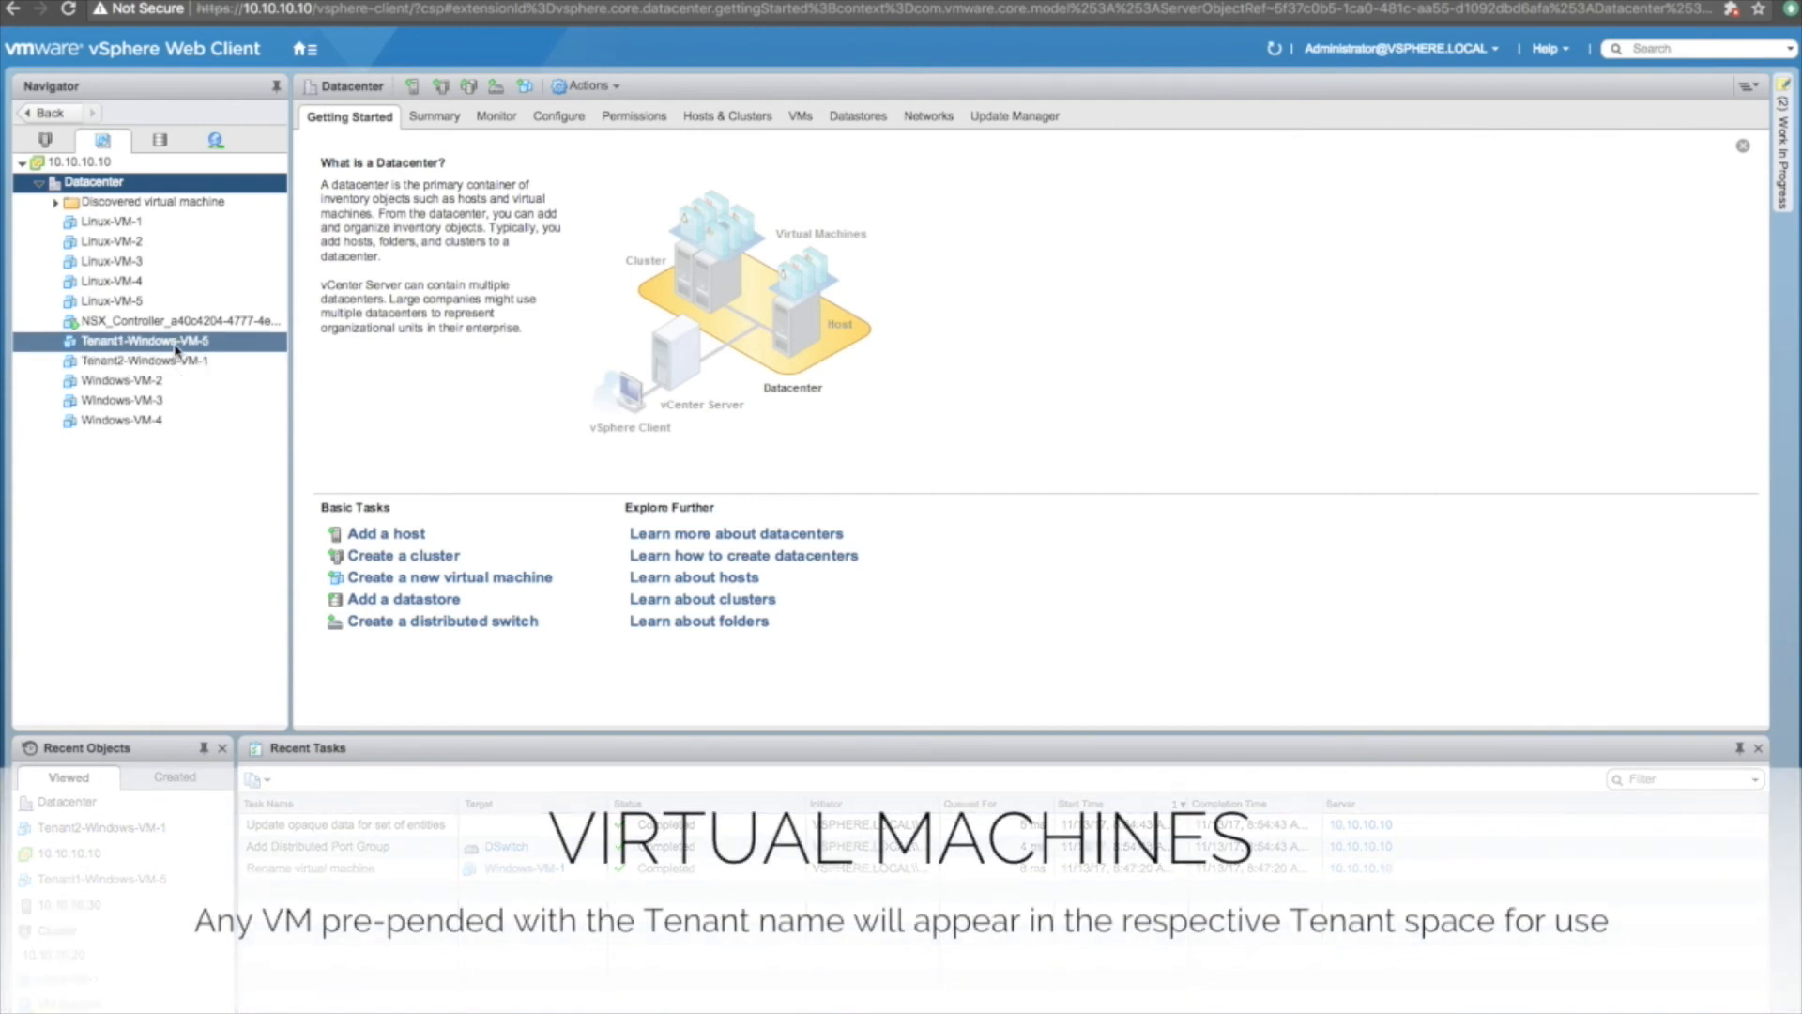
From Tenant1-Windows-VM-5, open the NSX Firewall configuration under Networking & Security.
{"action": "left_click", "coordinate": [176, 350]}
{"action": "left_click", "coordinate": [304, 54]}
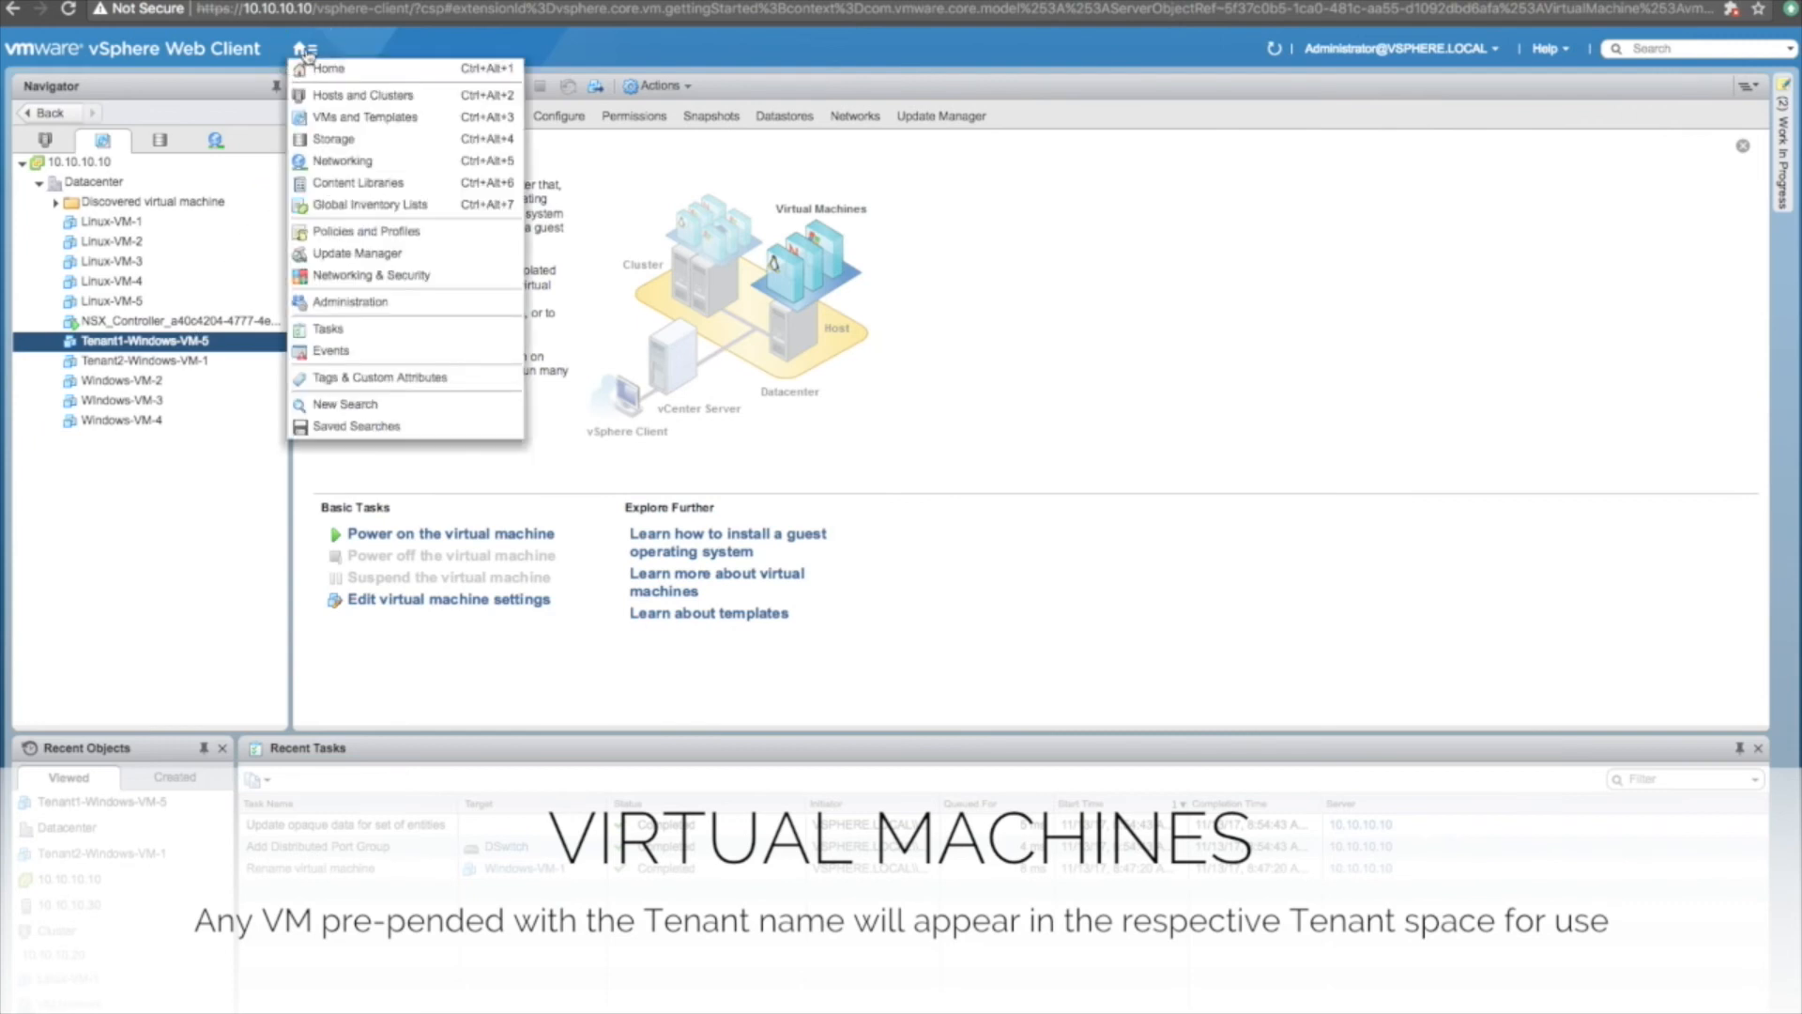
{"action": "left_click", "coordinate": [326, 276]}
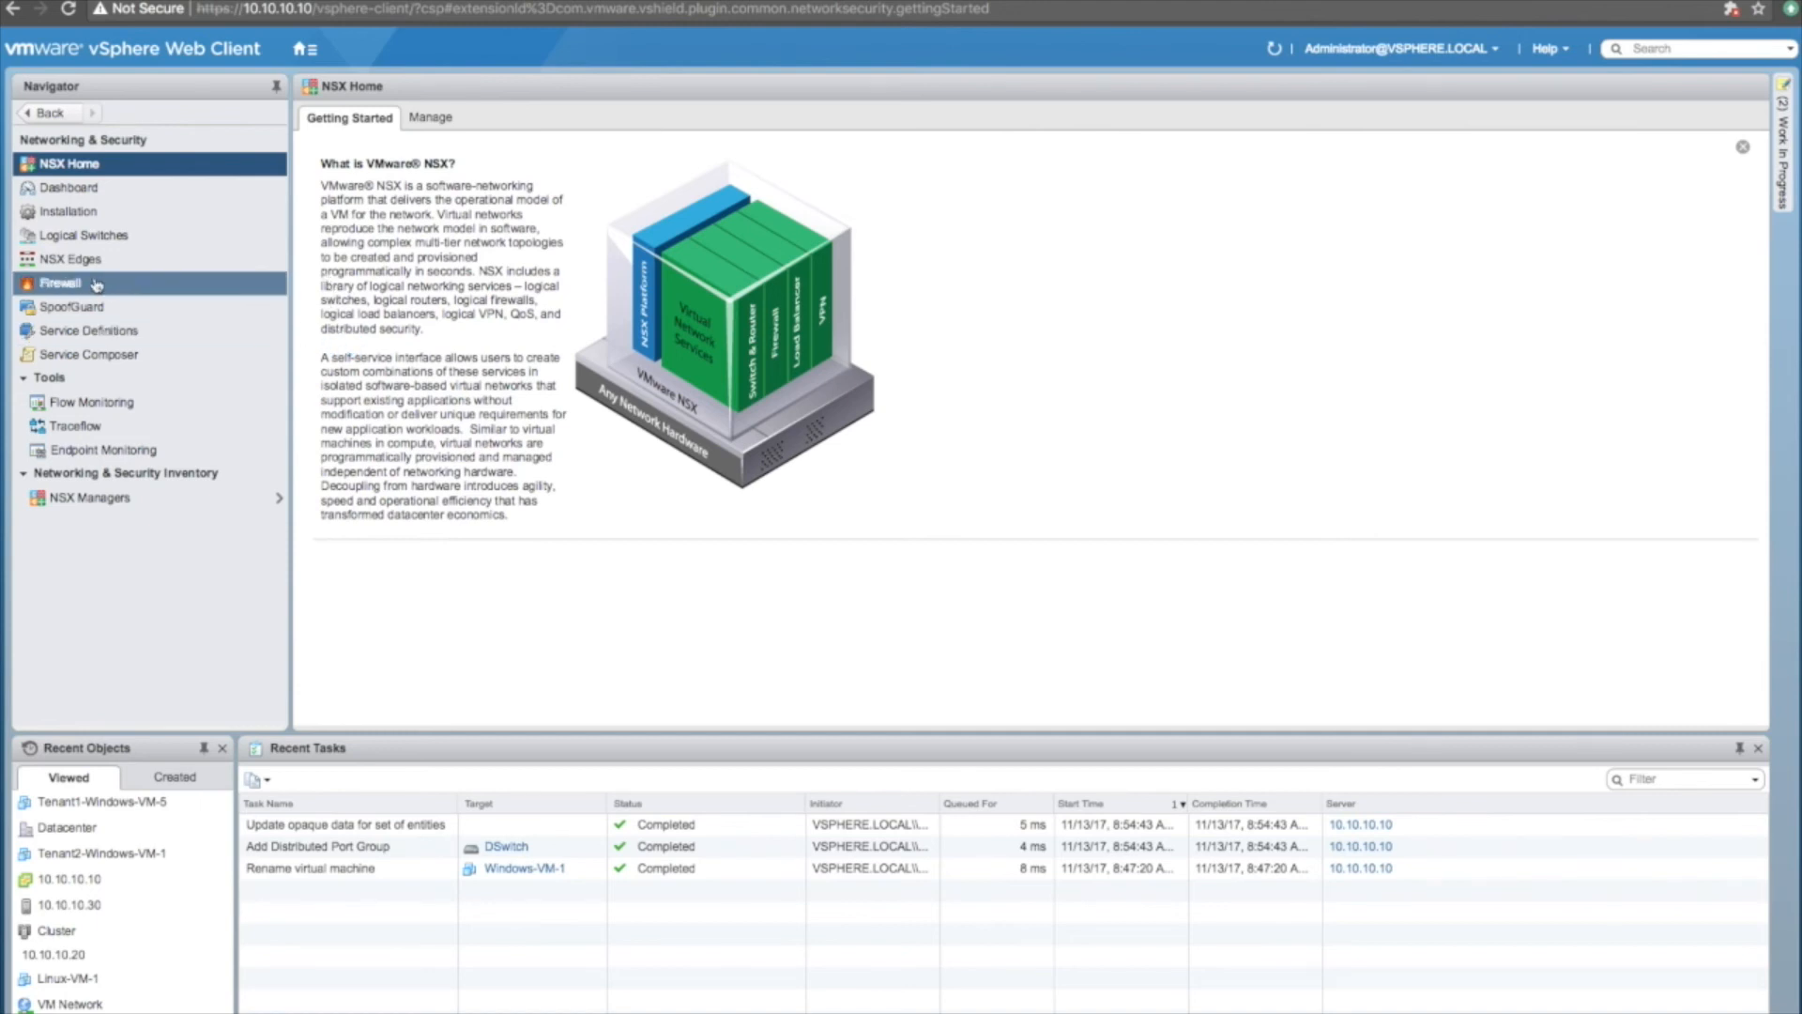
{"action": "left_click", "coordinate": [69, 289]}
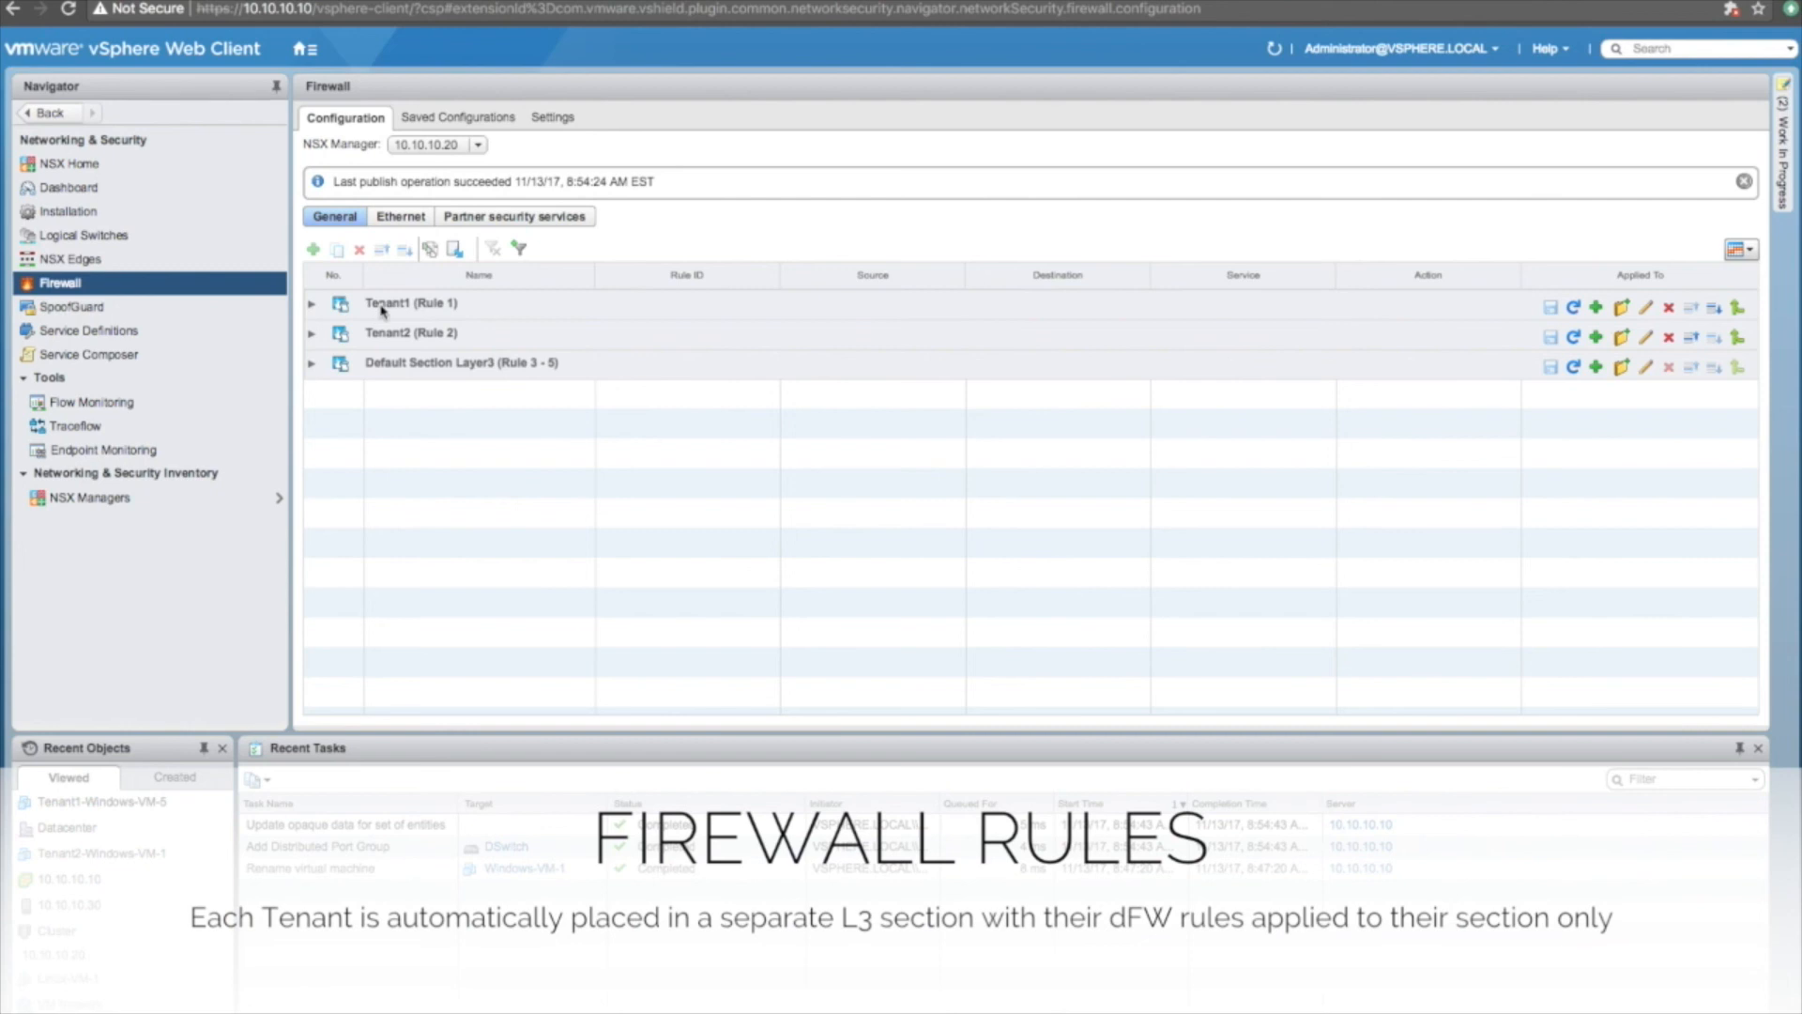
Check the default rule in the Tenant1 and Tenant2 firewall sections, then view Logical Switches.
{"action": "left_click", "coordinate": [312, 306]}
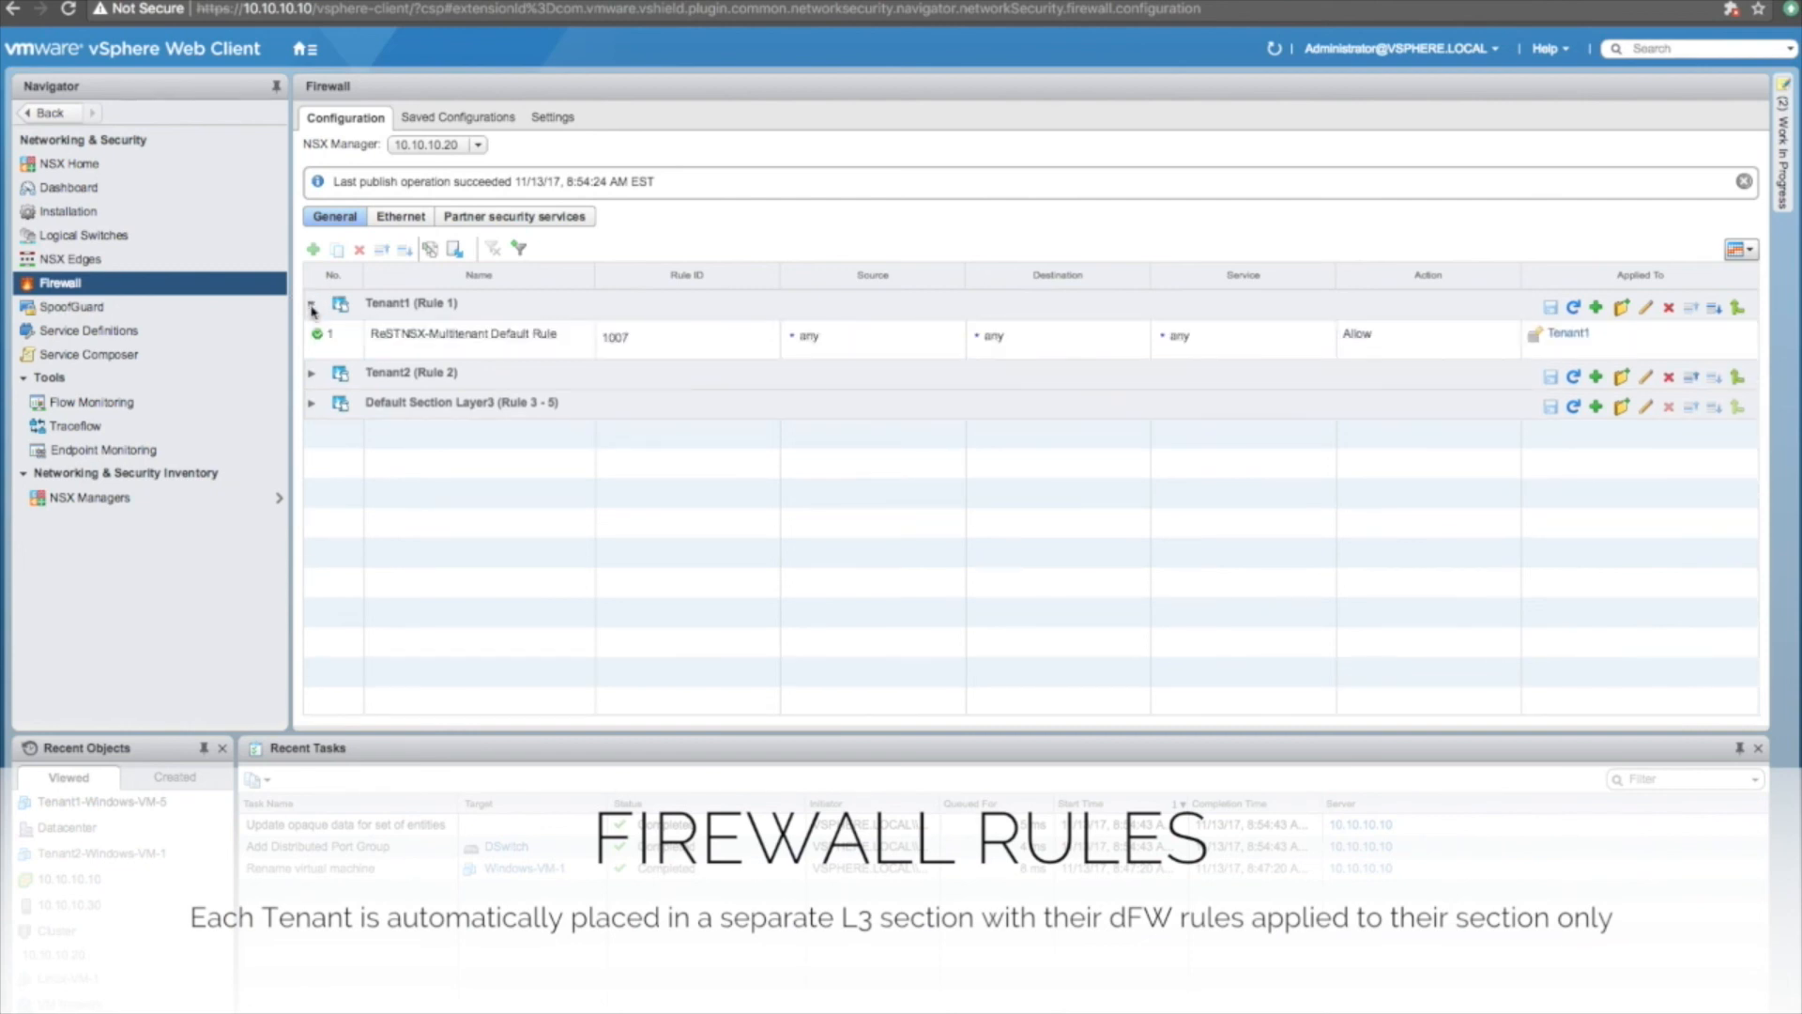
{"action": "left_click", "coordinate": [311, 305]}
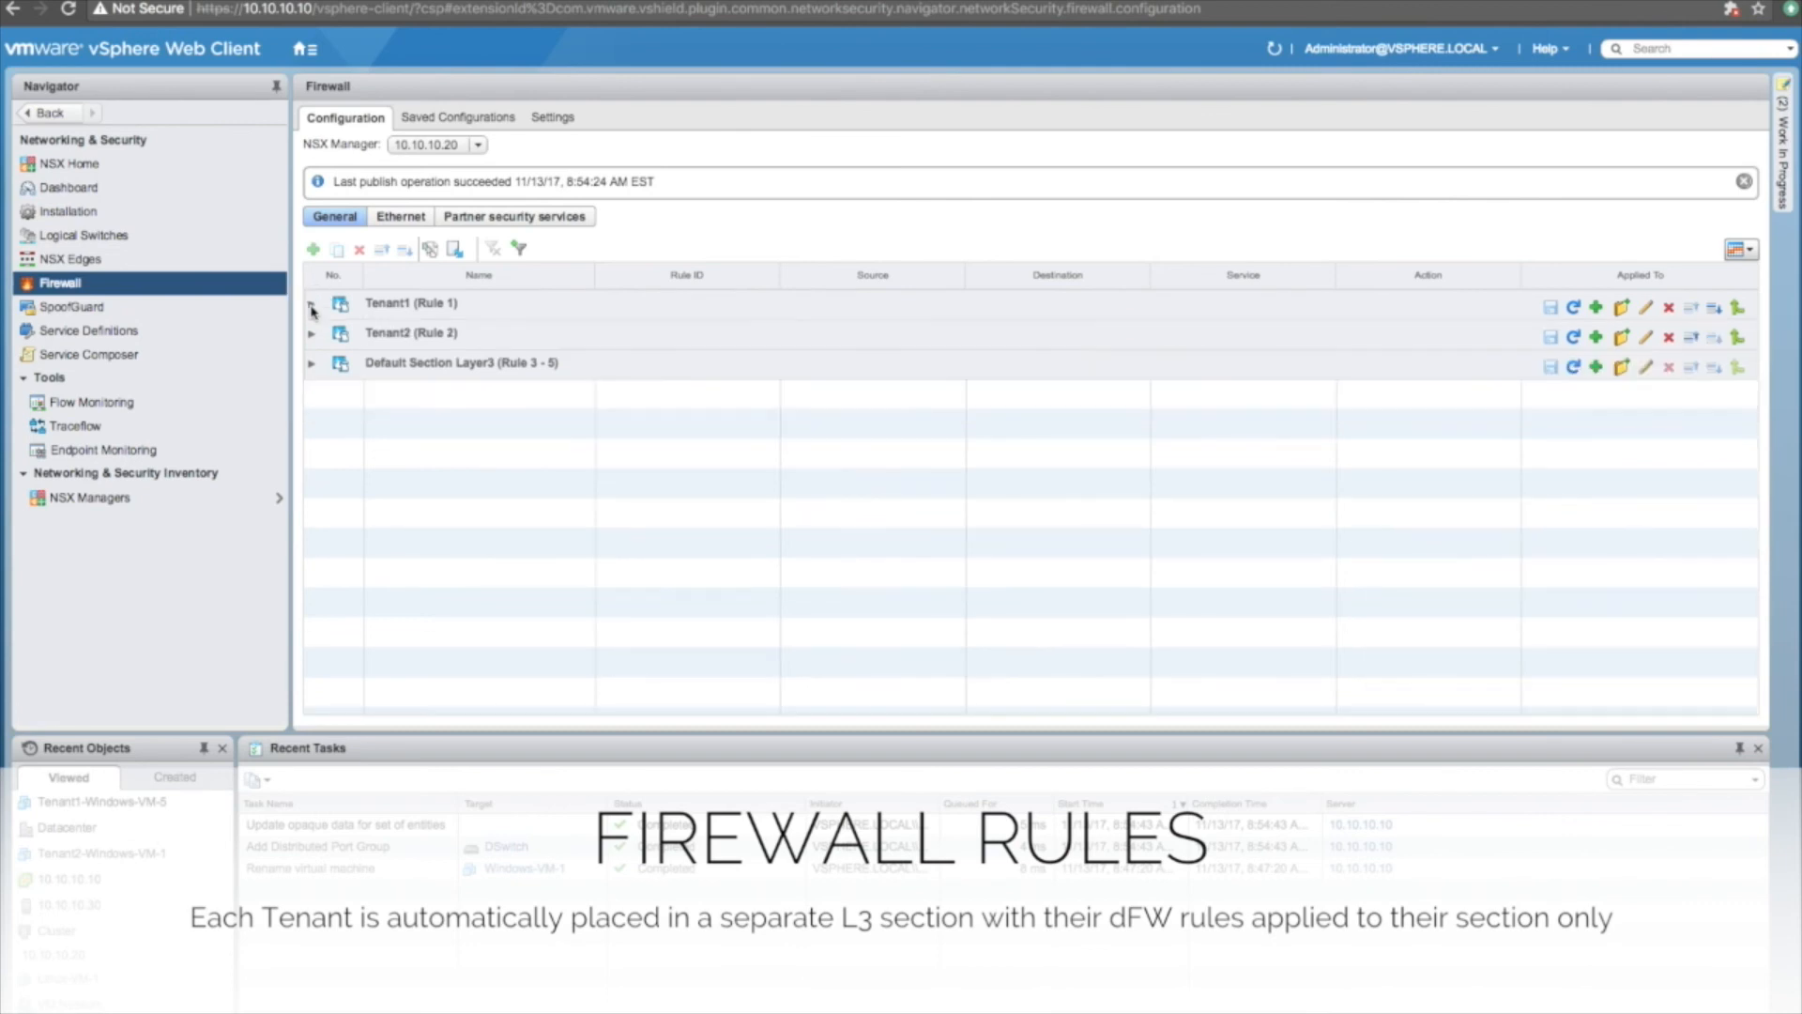
{"action": "left_click", "coordinate": [312, 335]}
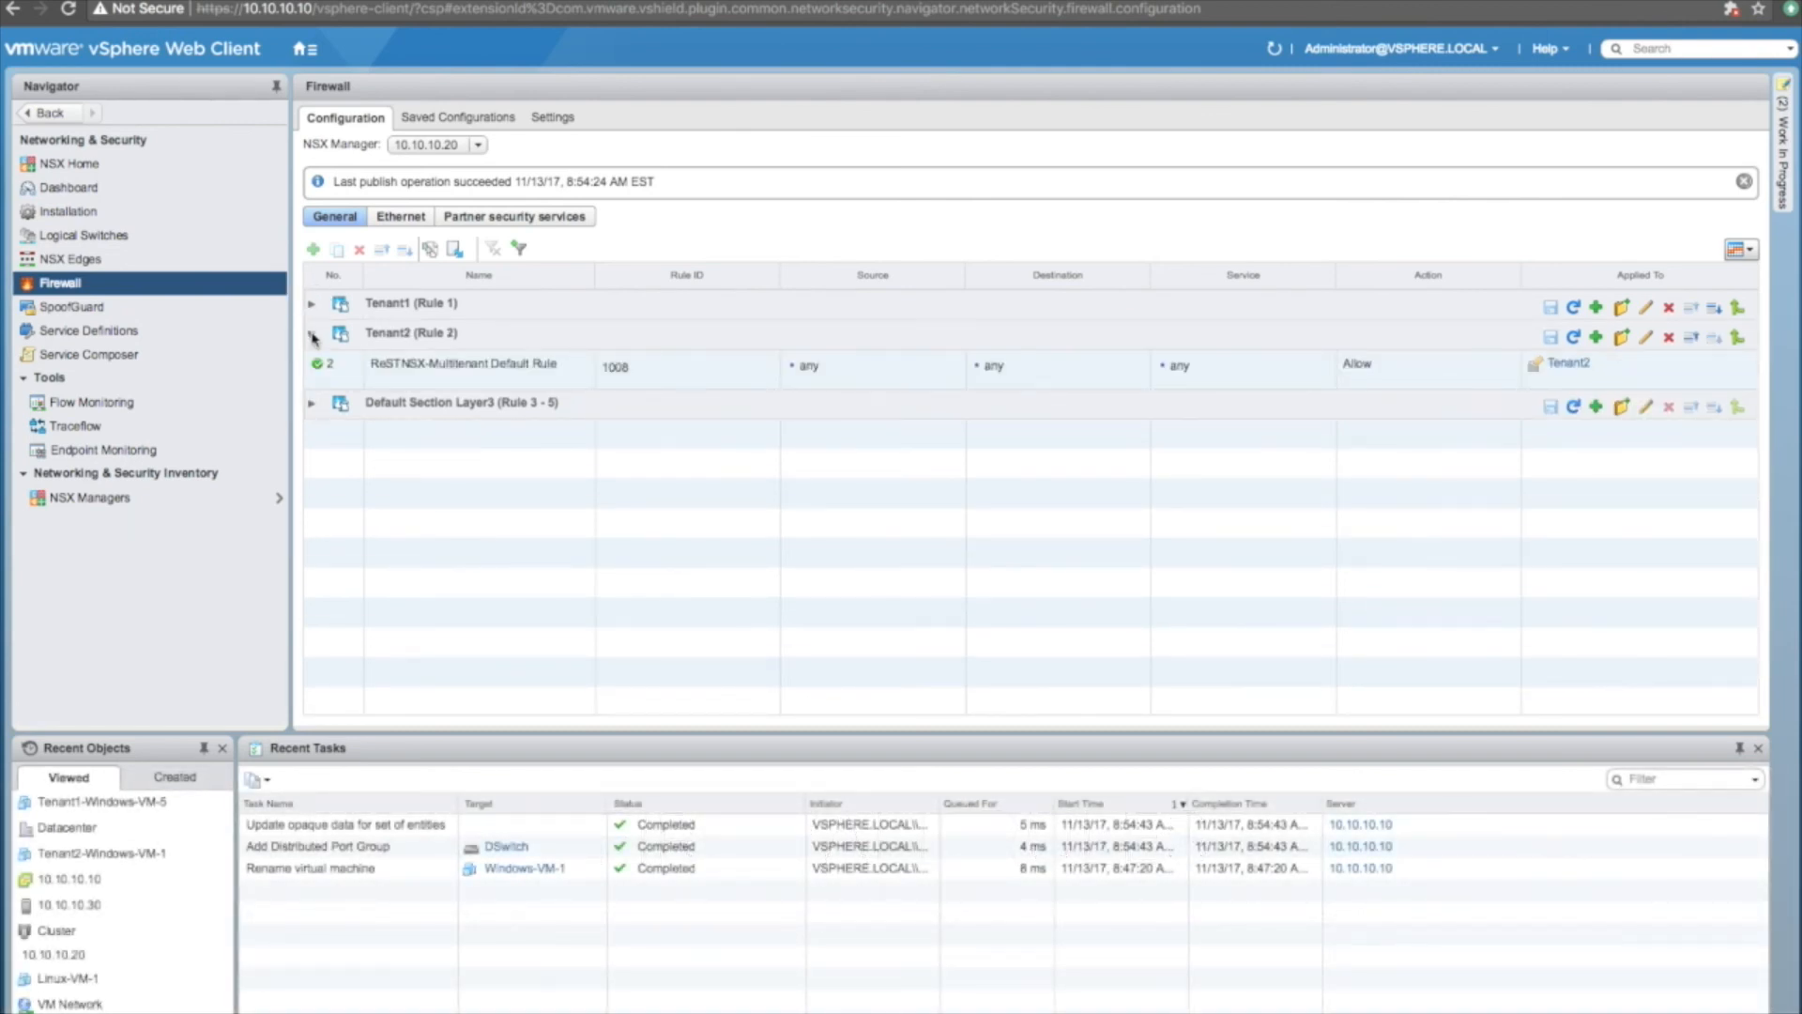
{"action": "left_click", "coordinate": [312, 335]}
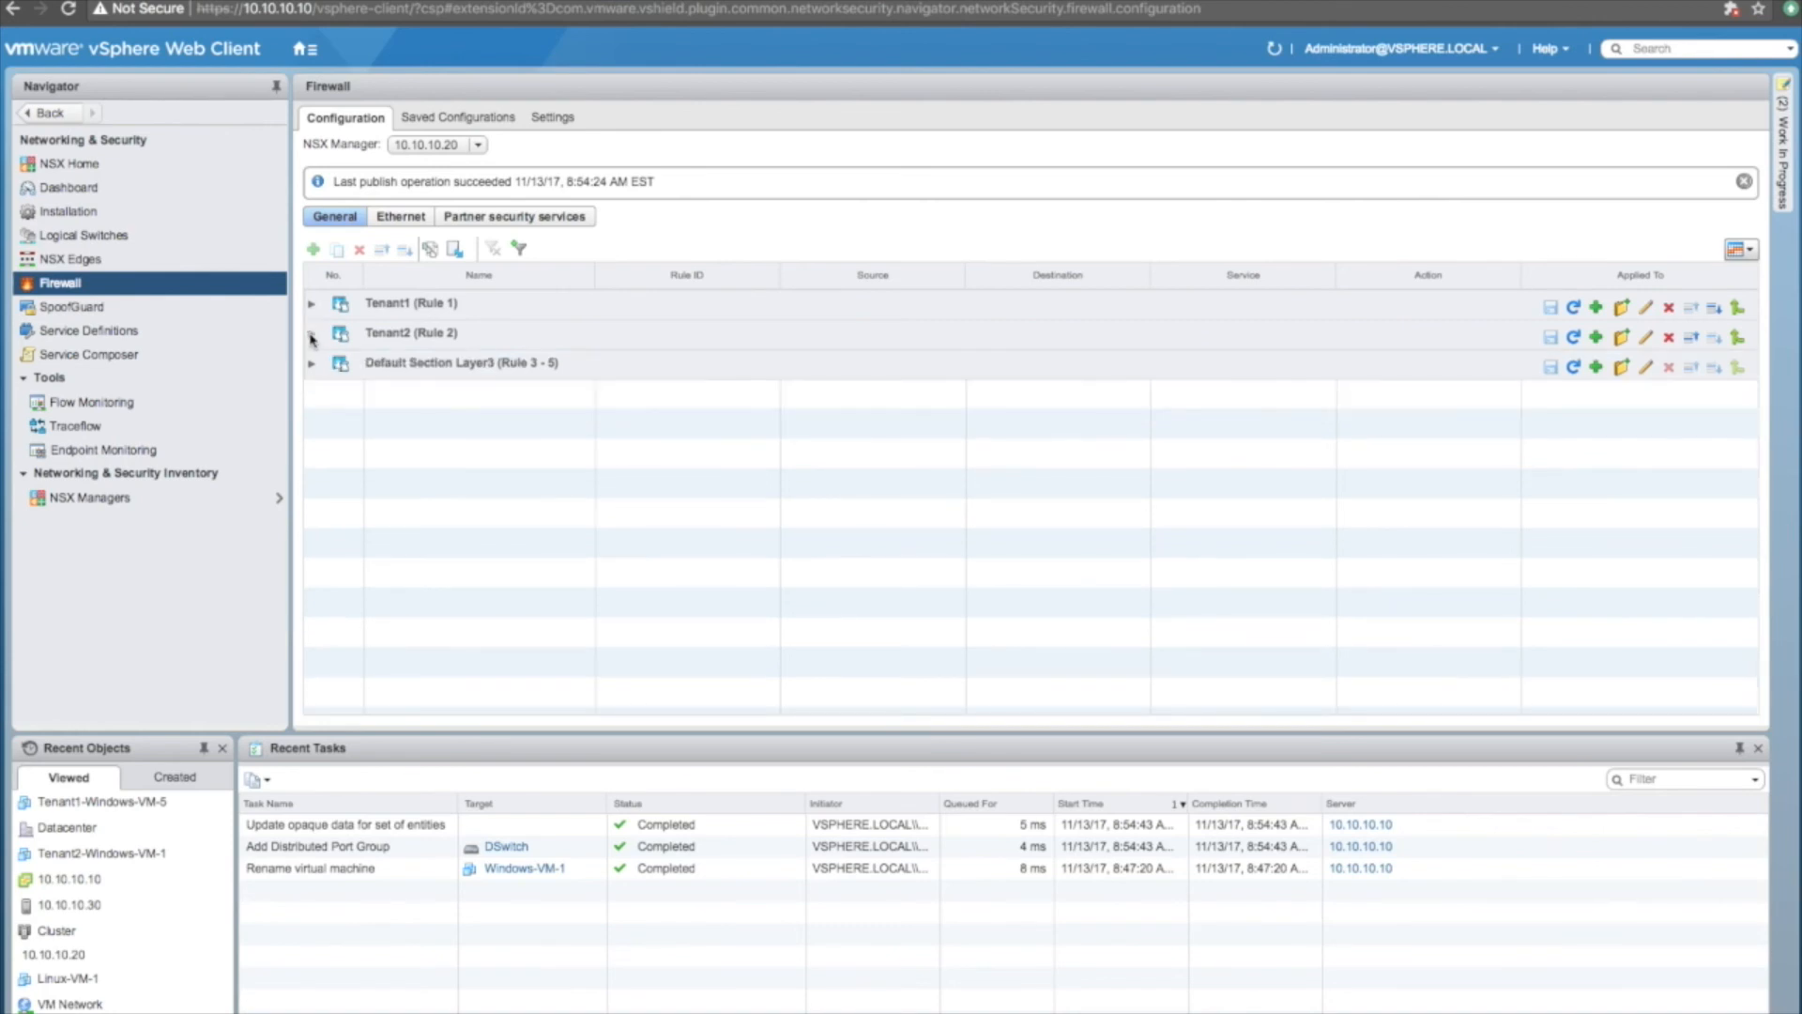
{"action": "left_click", "coordinate": [110, 243]}
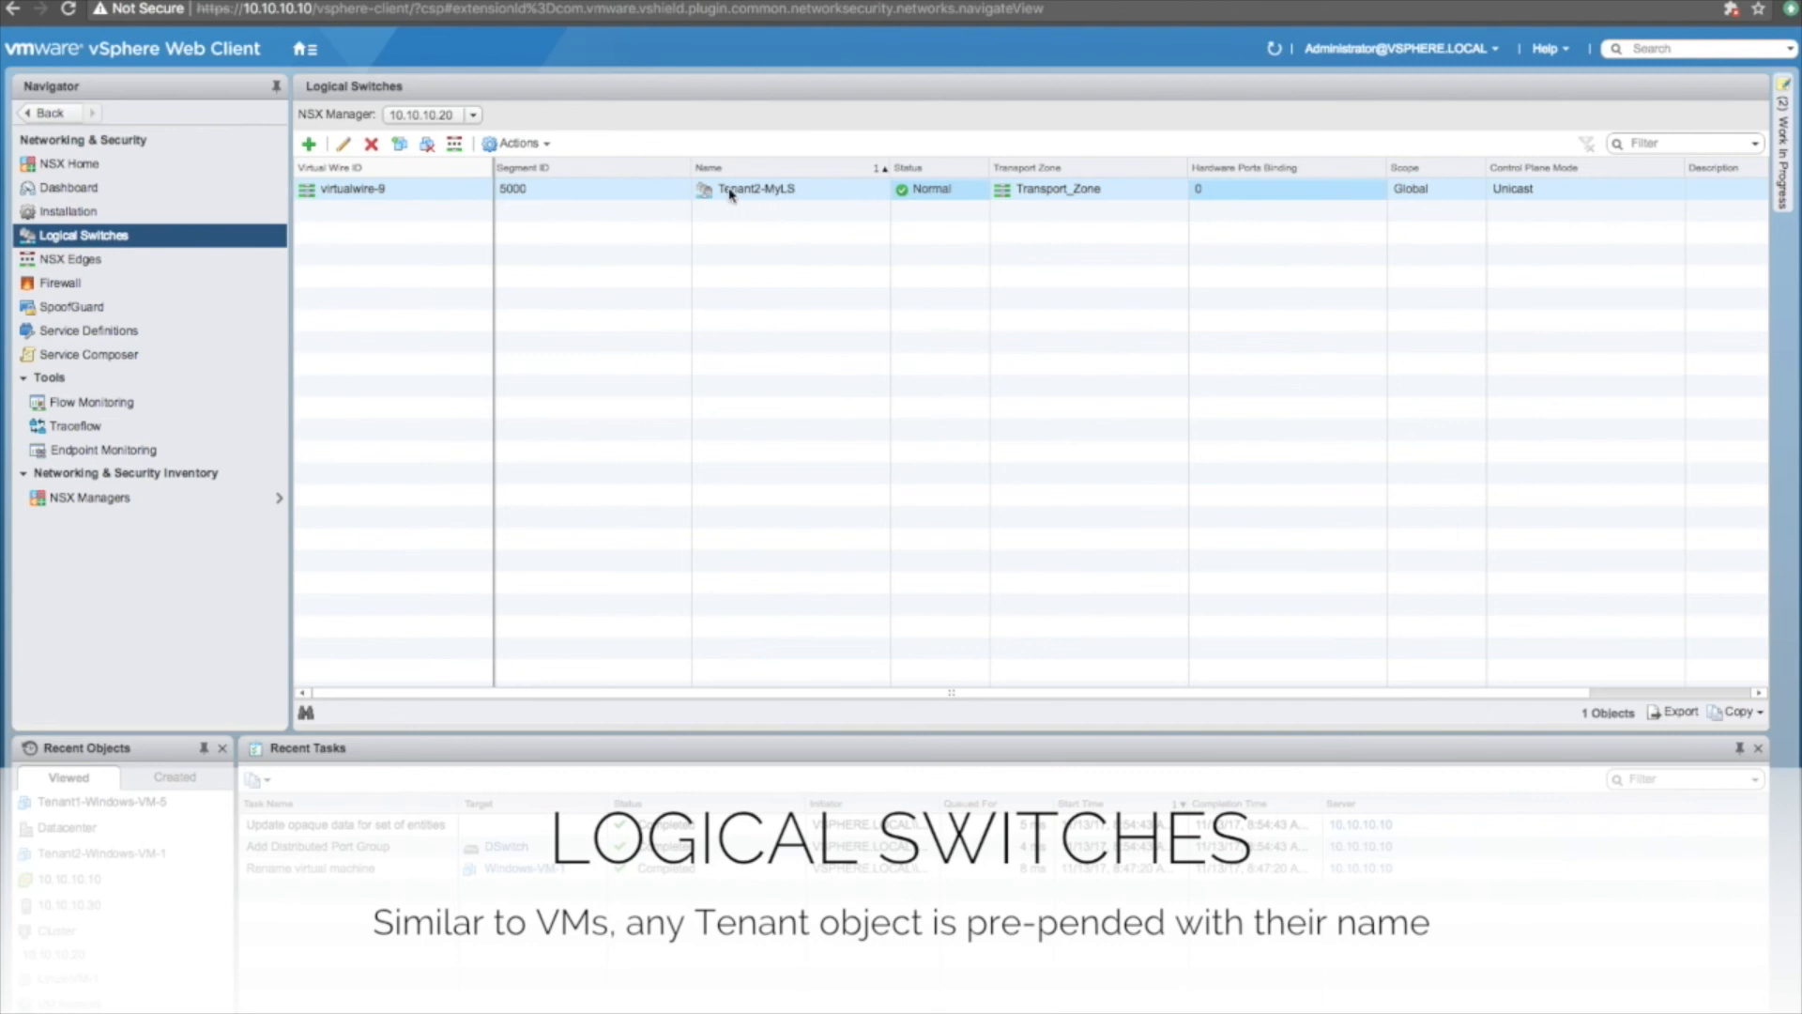
Highlight the Tenant2-MyLS switch name in the Logical Switches grid.
{"action": "left_click_drag", "start_coordinate": [727, 189], "coordinate": [802, 194]}
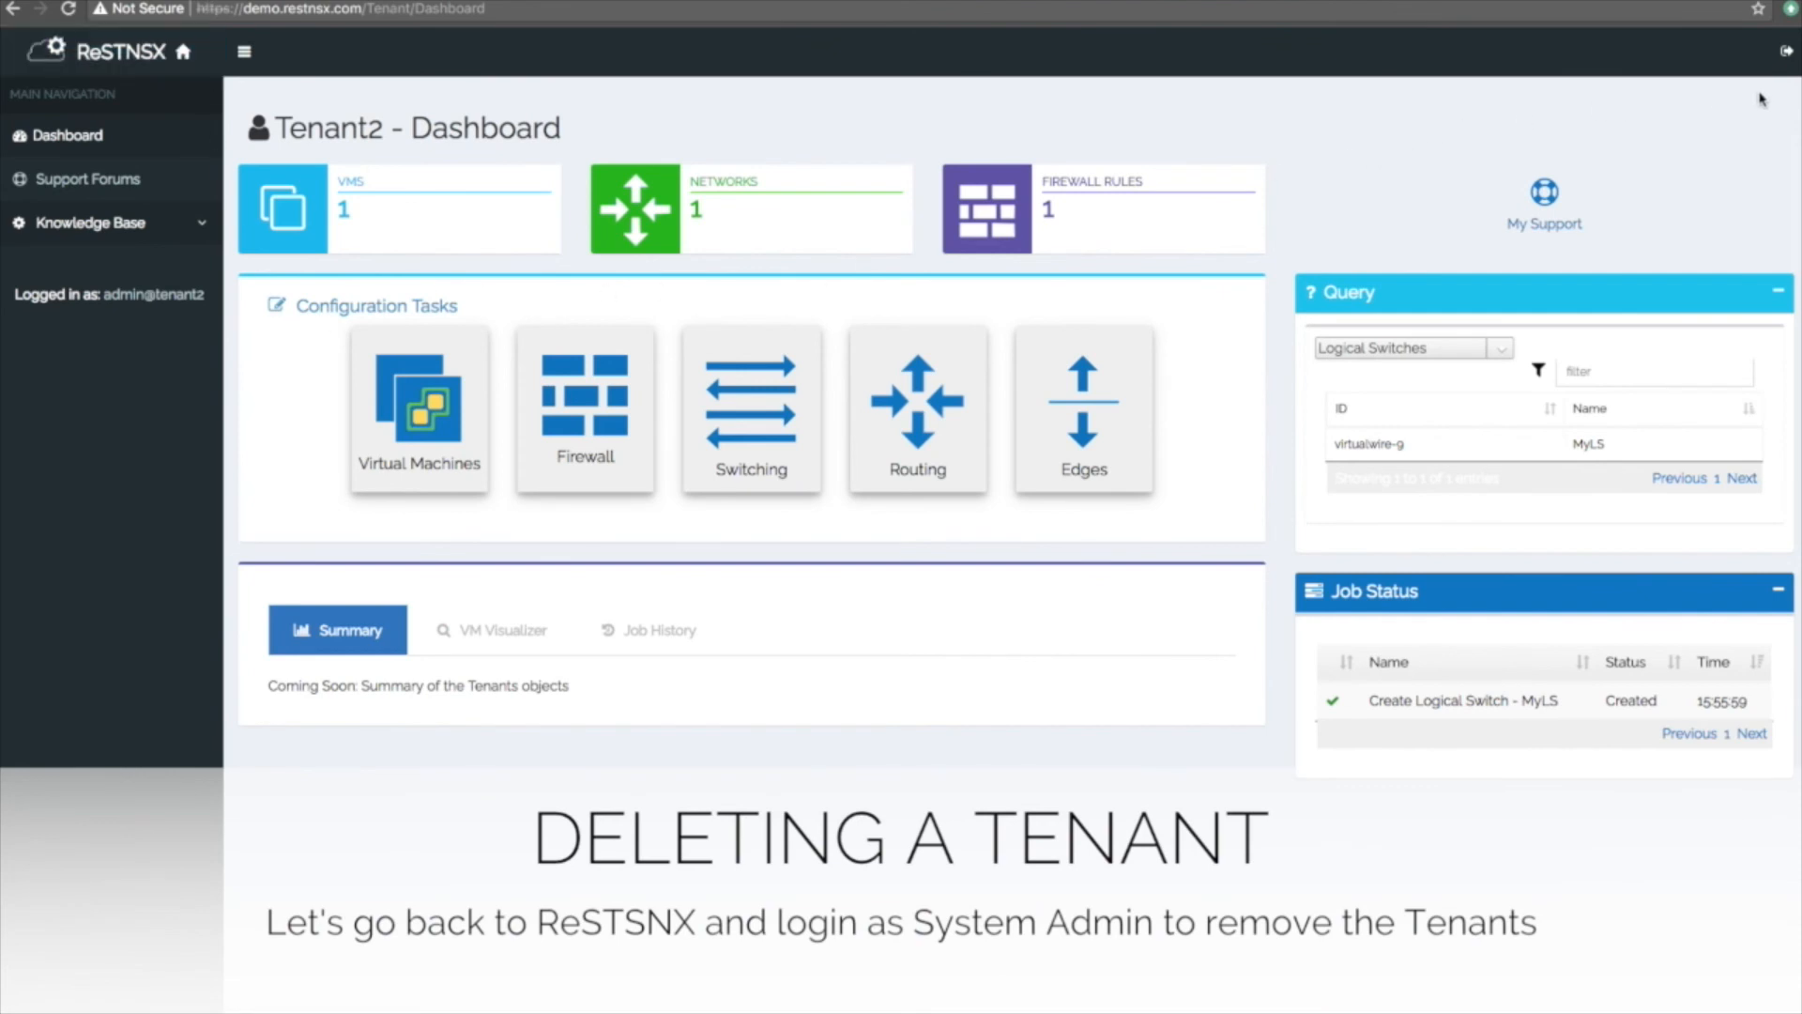
Log out of Tenant2 and sign back in with the system administrator account.
{"action": "left_click", "coordinate": [1786, 55]}
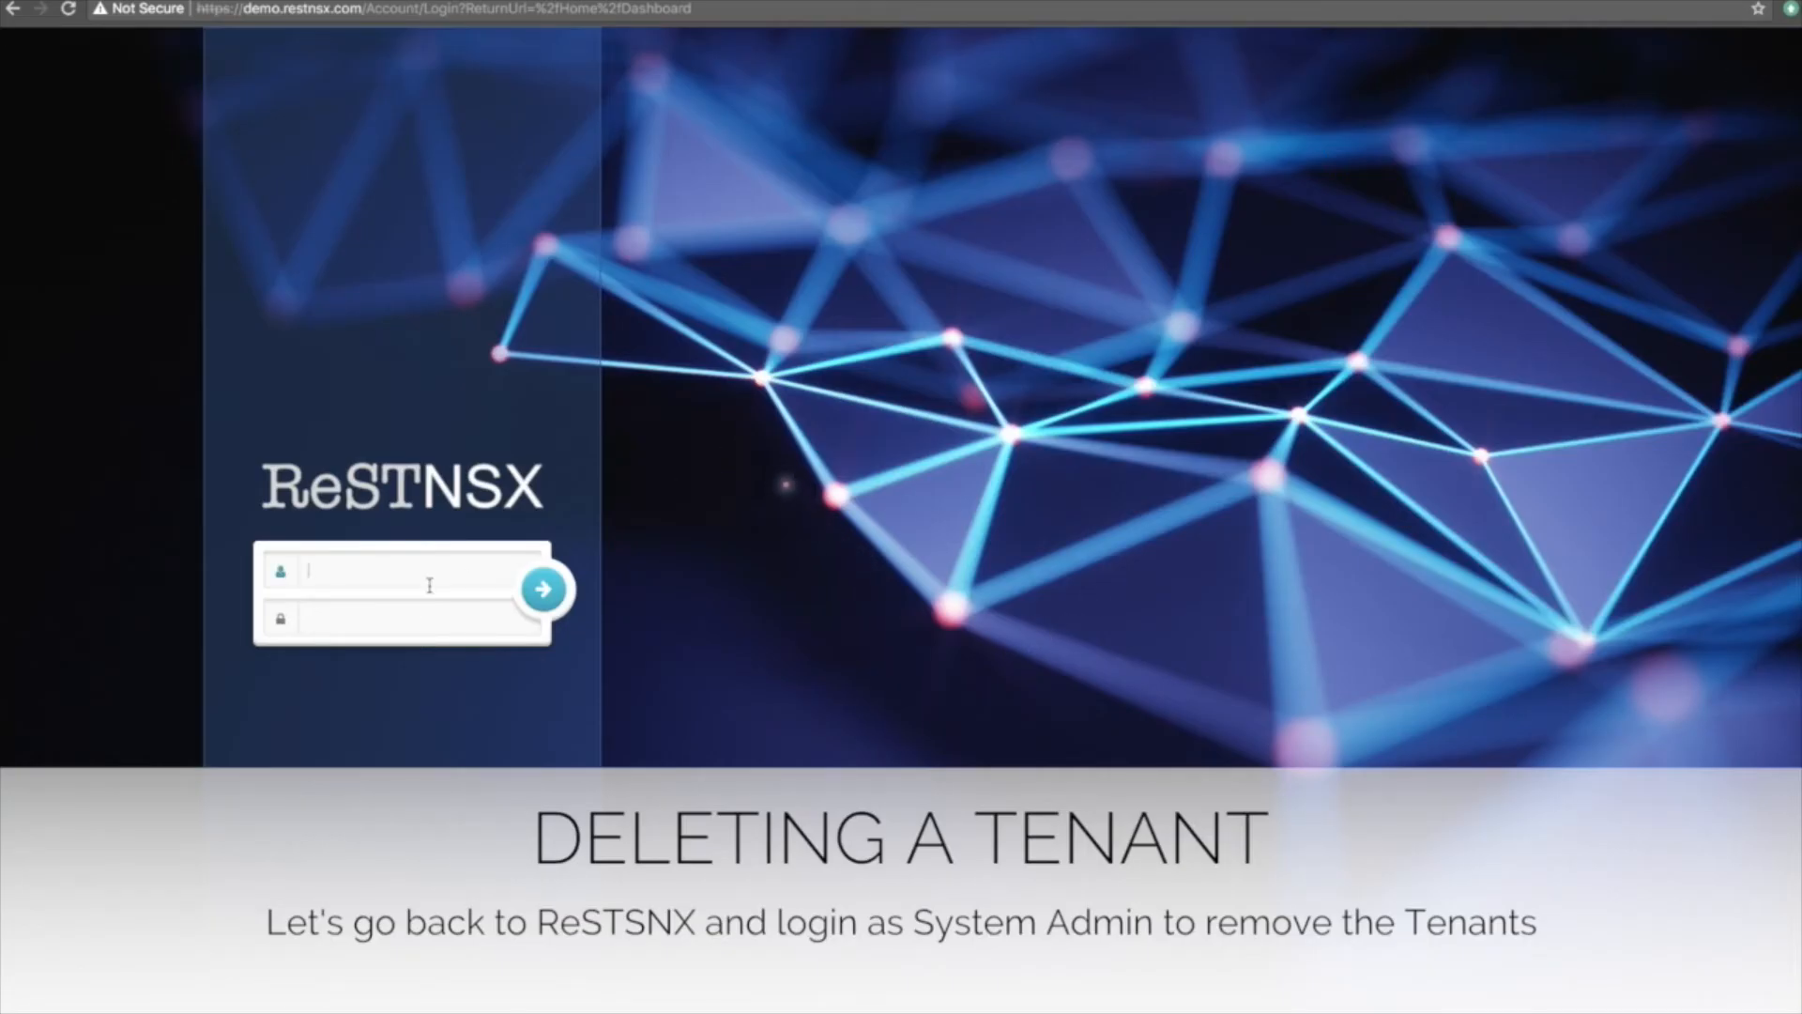
{"action": "type", "text": "admin"}
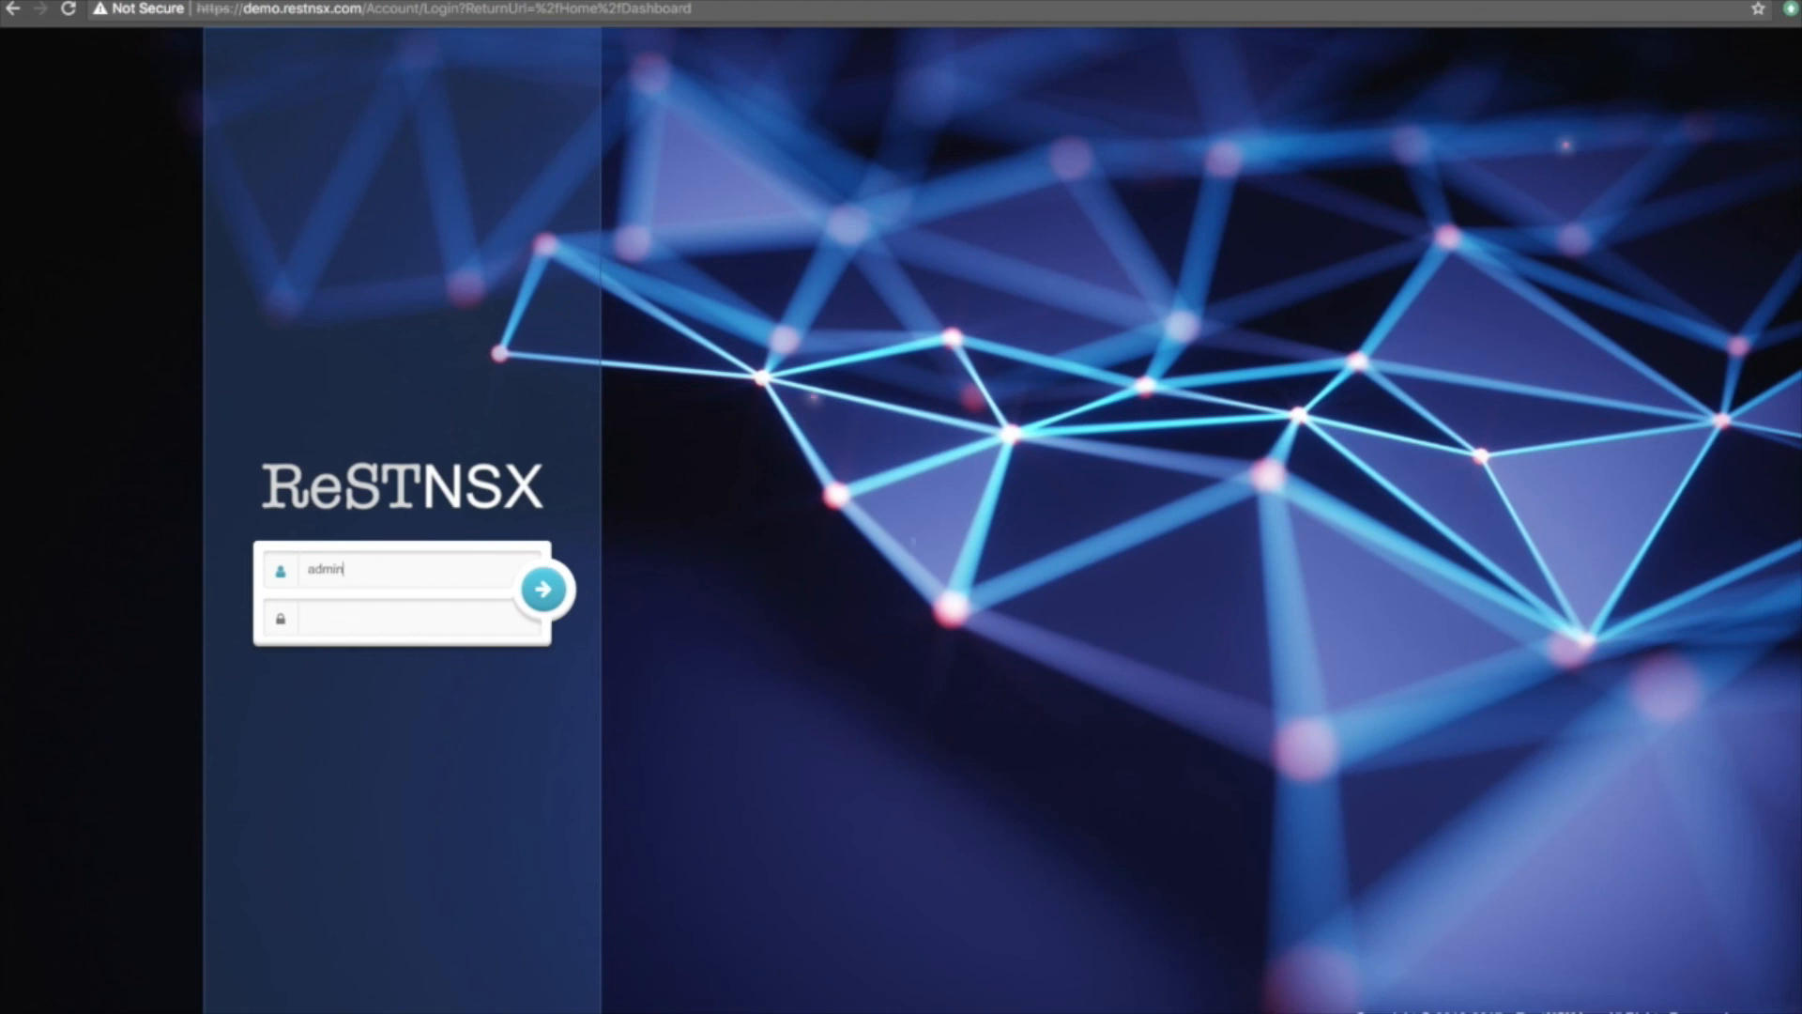
{"action": "key", "text": "Tab"}
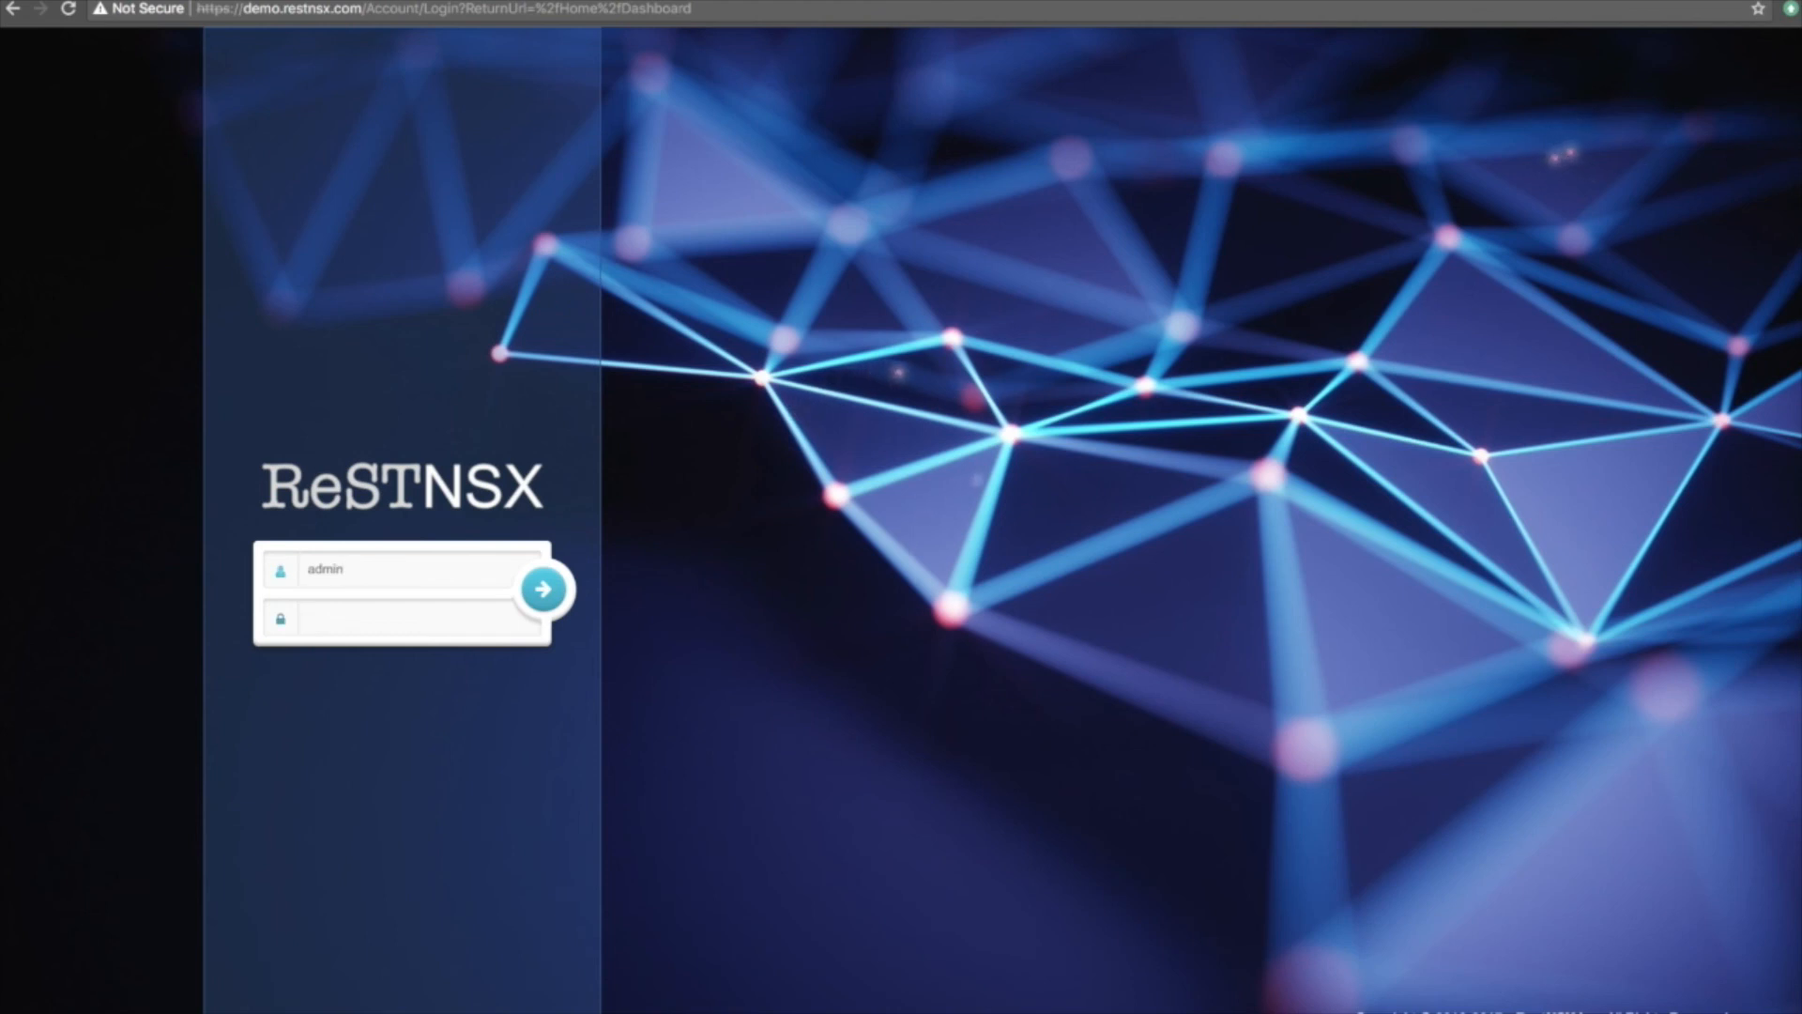
{"action": "type", "text": "••••••••"}
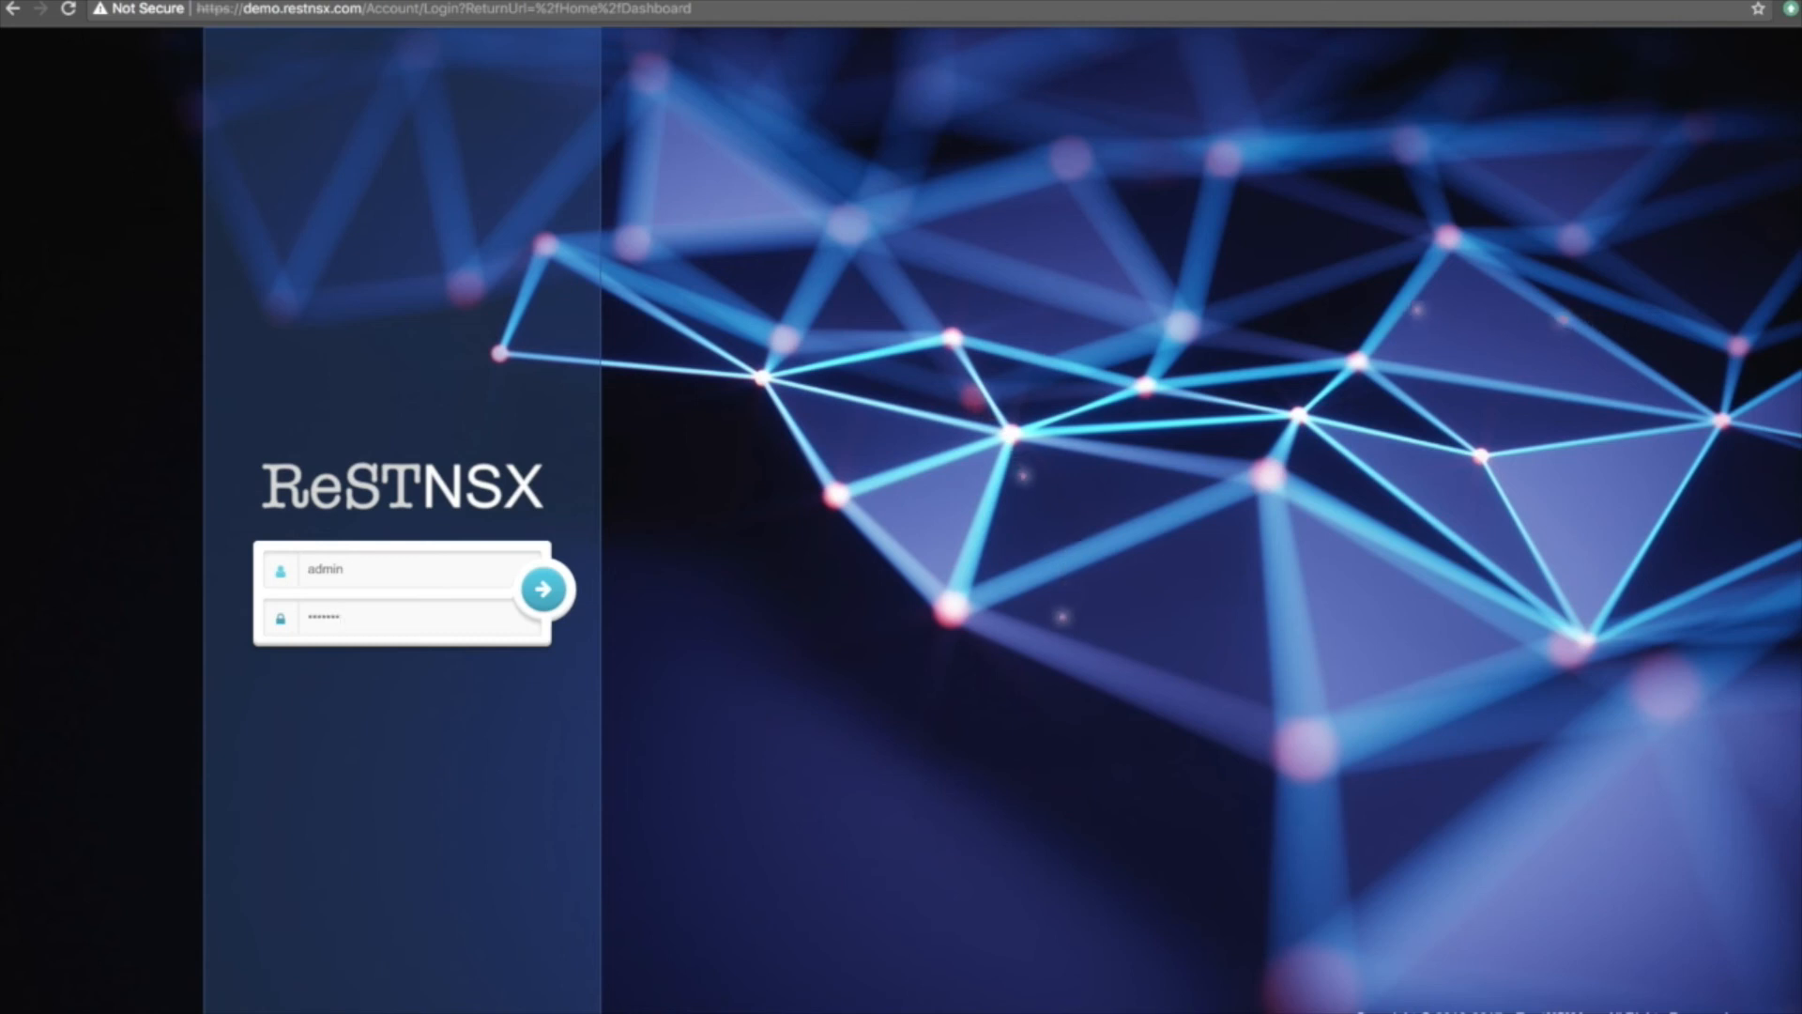
{"action": "left_click", "coordinate": [550, 591]}
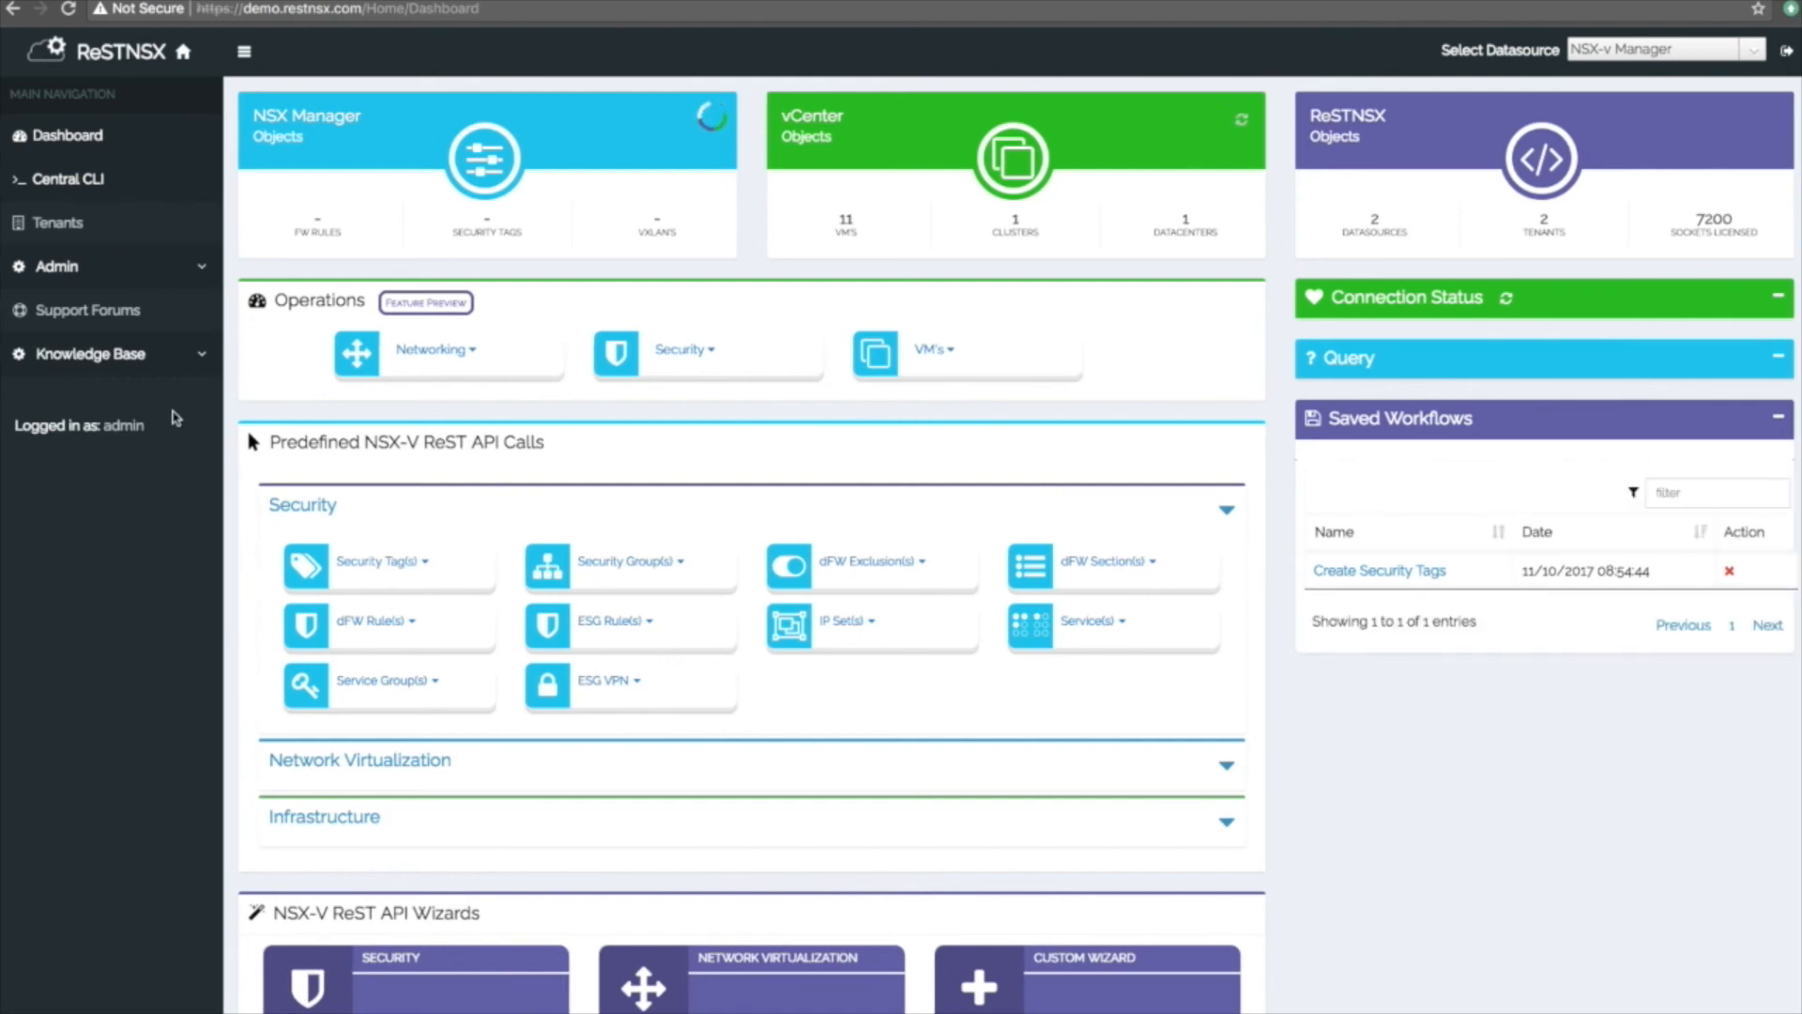
Query virtual machines, noting Tenant1-Windows-VM-5 and Tenant2-Windows-VM-1, then open Tenant1.
{"action": "left_click", "coordinate": [64, 227]}
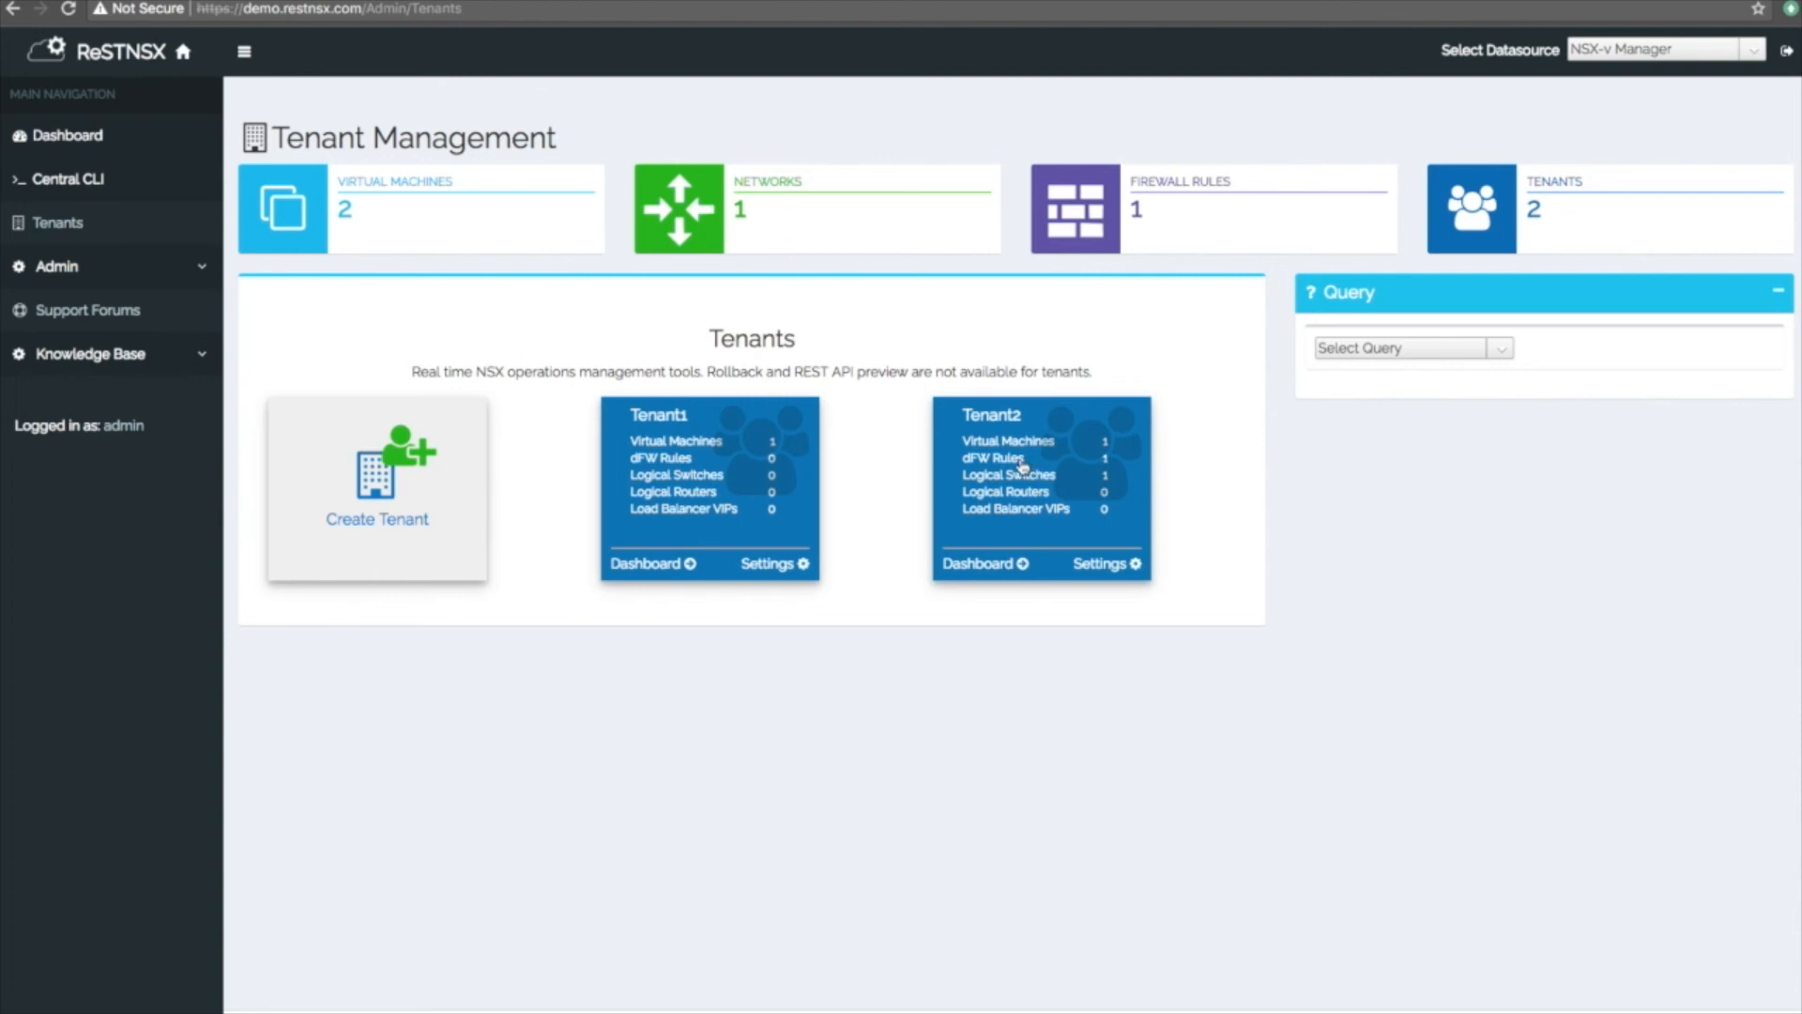
{"action": "left_click", "coordinate": [1357, 356]}
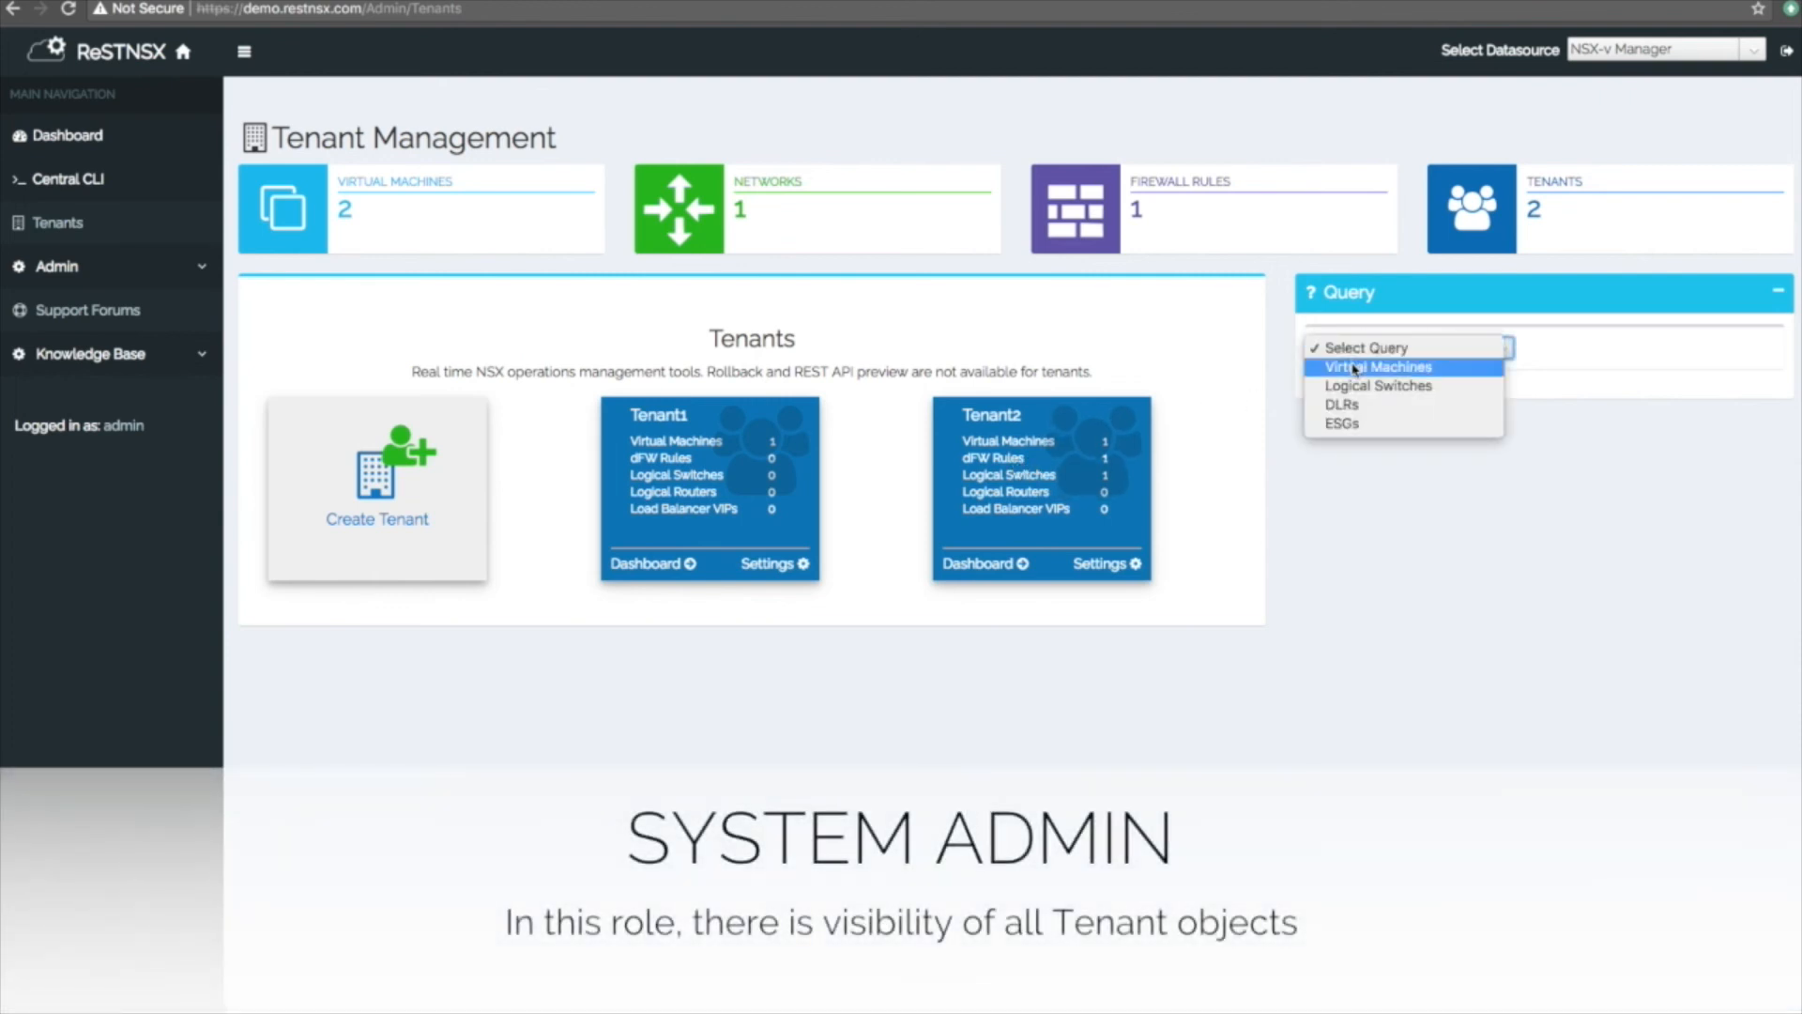
{"action": "left_click", "coordinate": [1358, 489]}
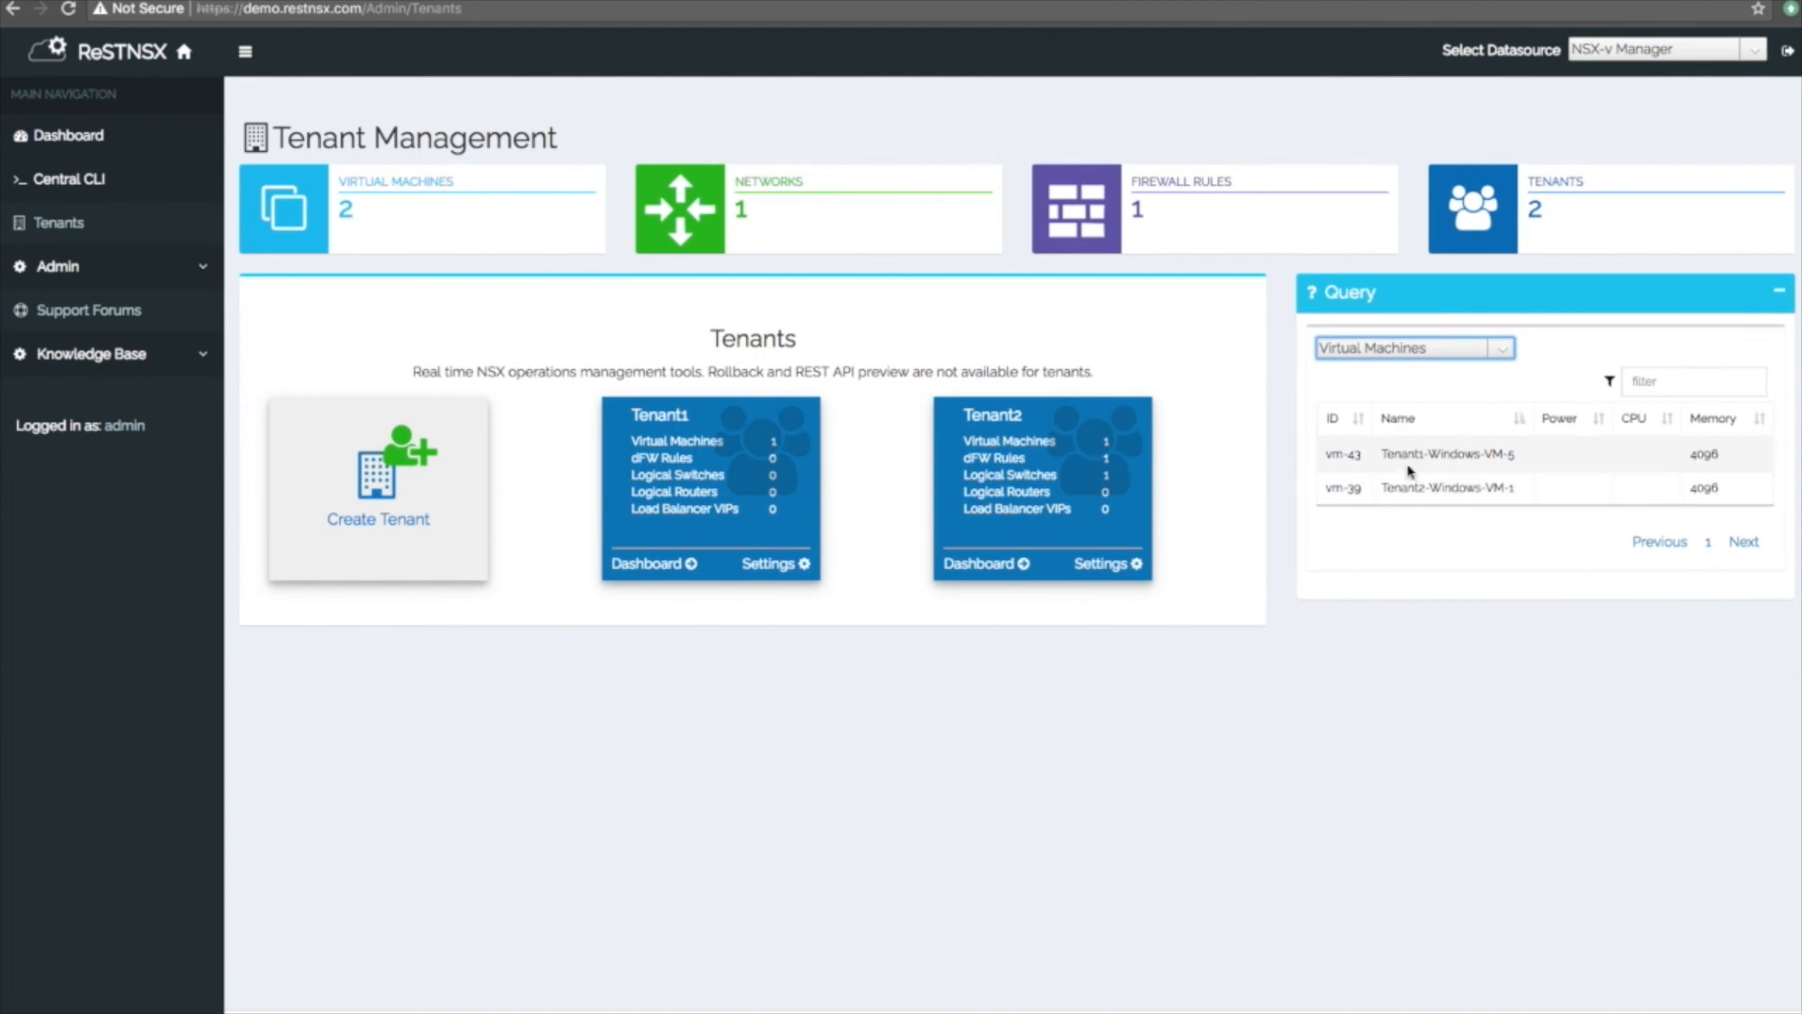
{"action": "left_click_drag", "start_coordinate": [1372, 458], "coordinate": [1530, 459]}
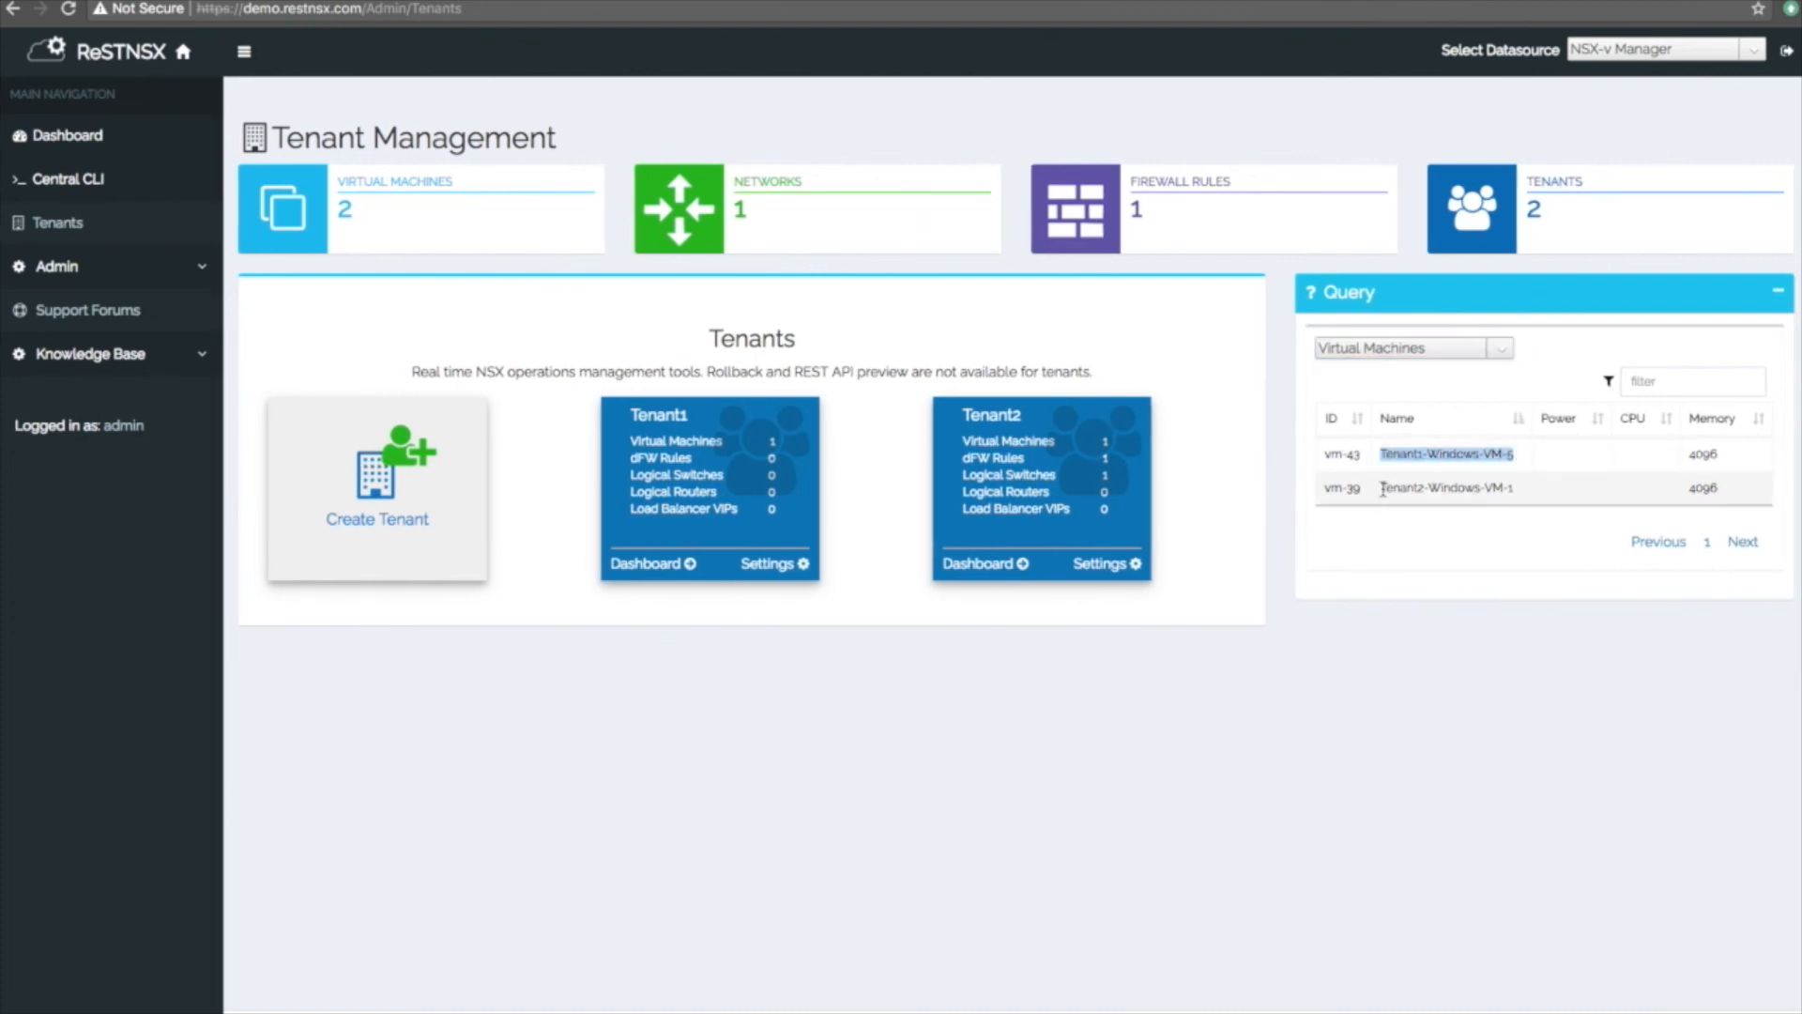
{"action": "left_click_drag", "start_coordinate": [1383, 489], "coordinate": [1530, 492]}
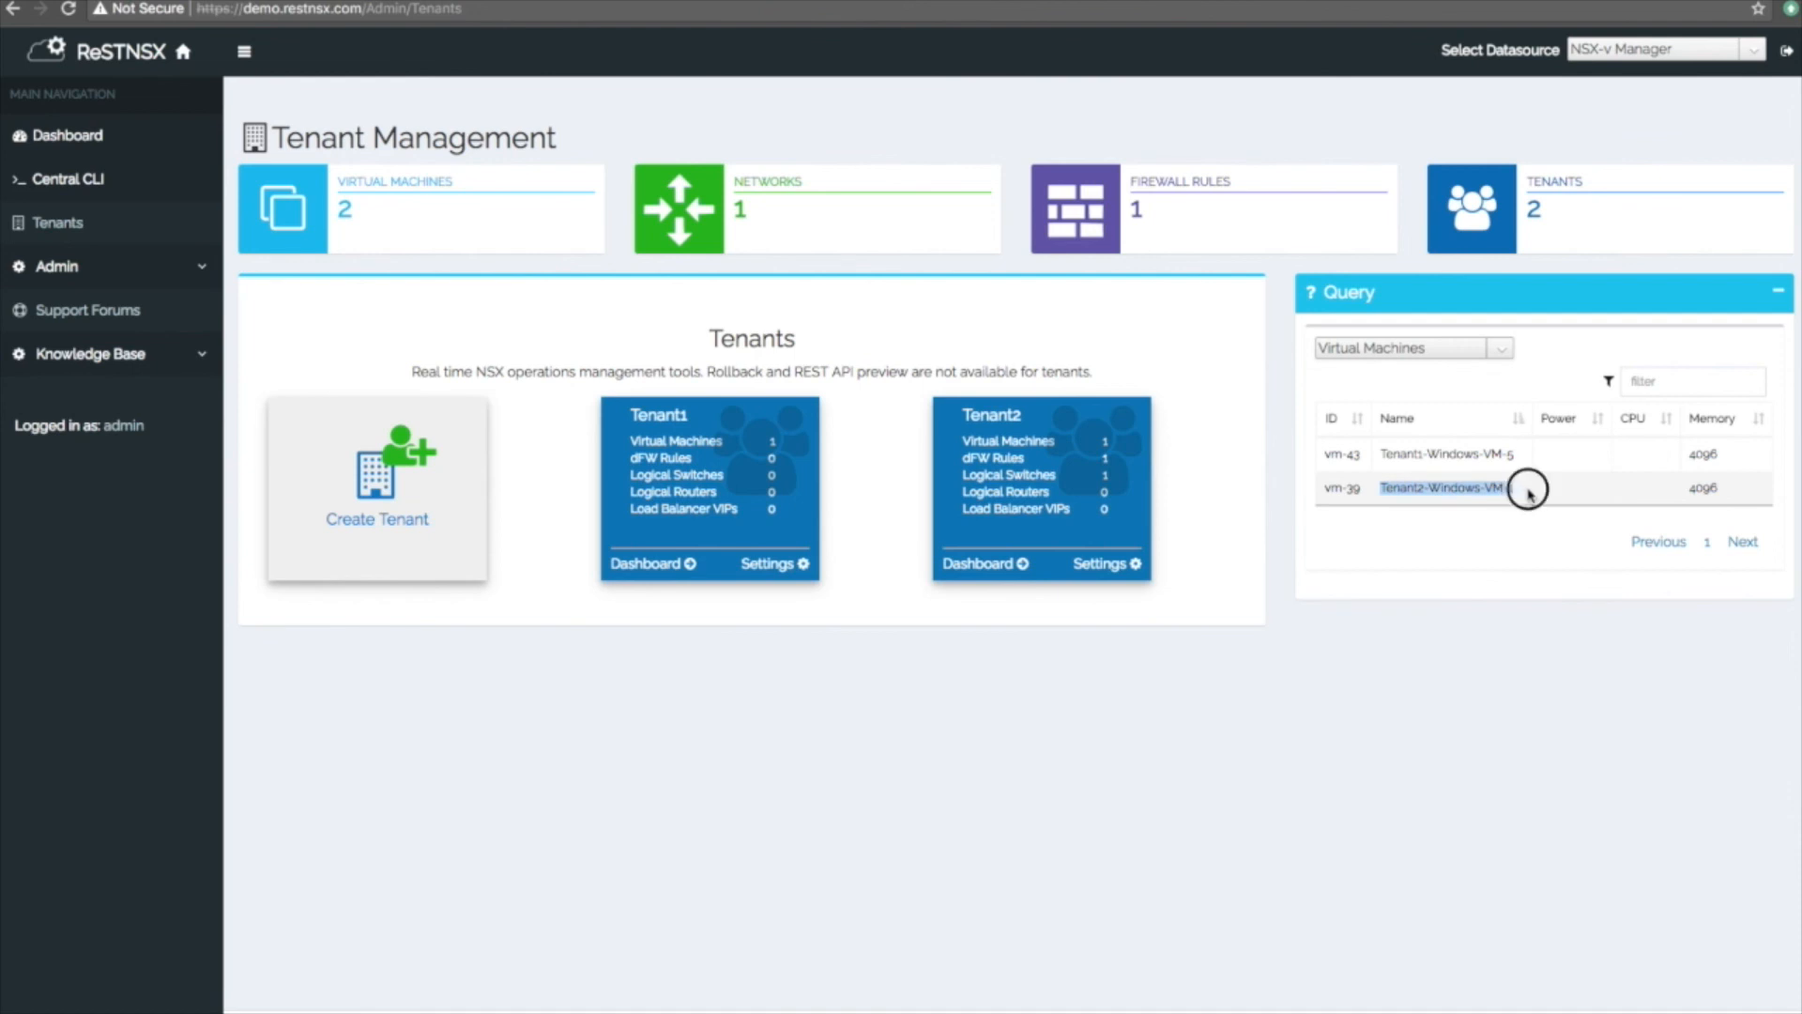
{"action": "left_click", "coordinate": [1528, 492]}
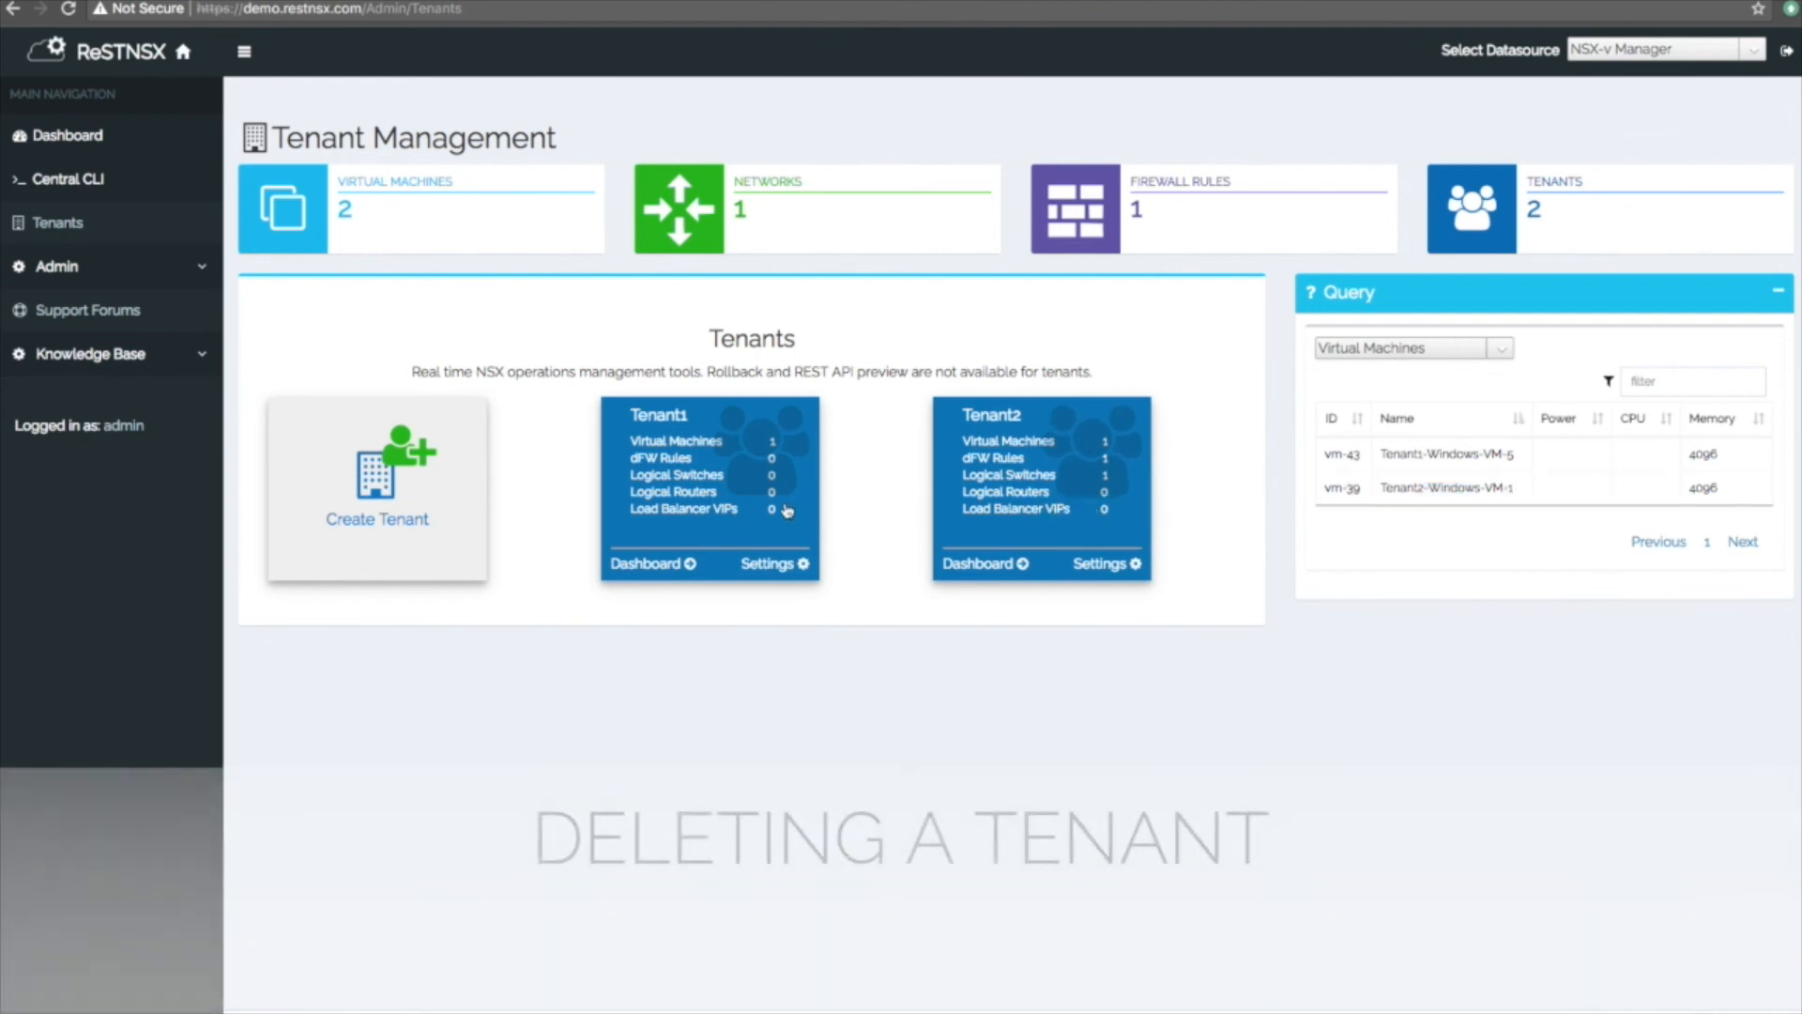
{"action": "left_click", "coordinate": [687, 490]}
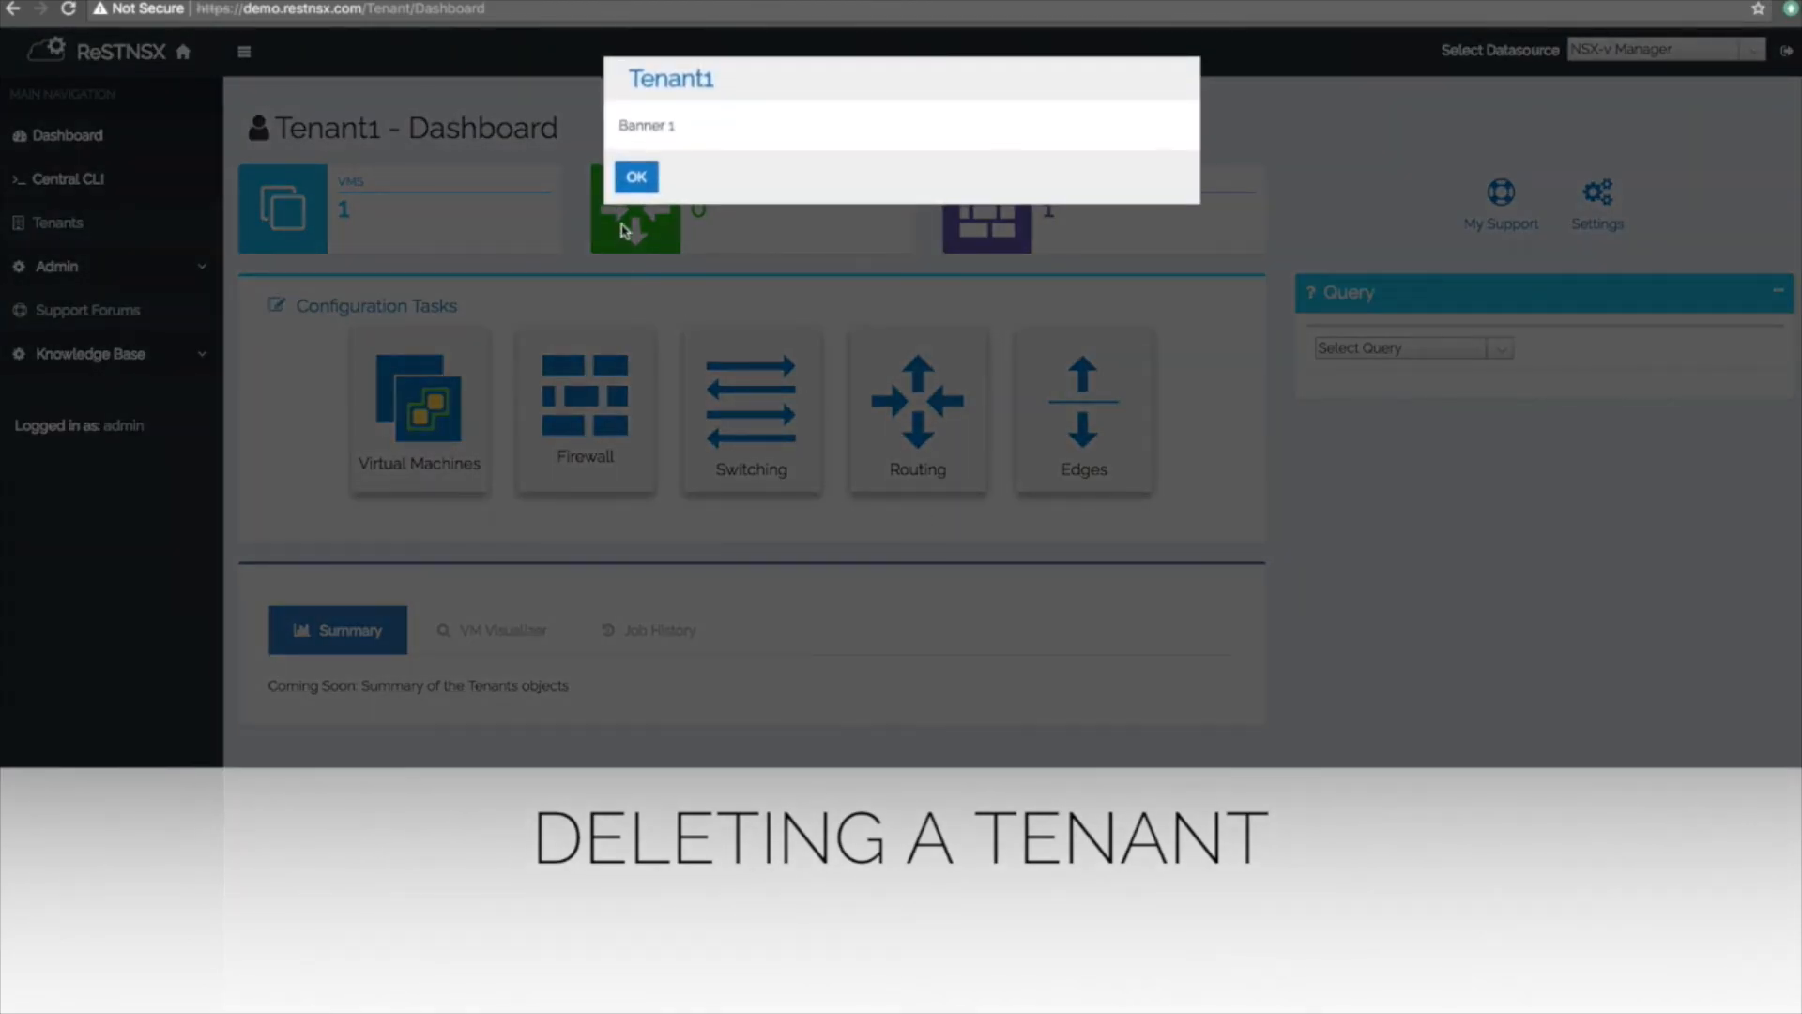
Dismiss the banner and delete Tenant1 with its objects from its Settings, confirming.
{"action": "left_click", "coordinate": [638, 180]}
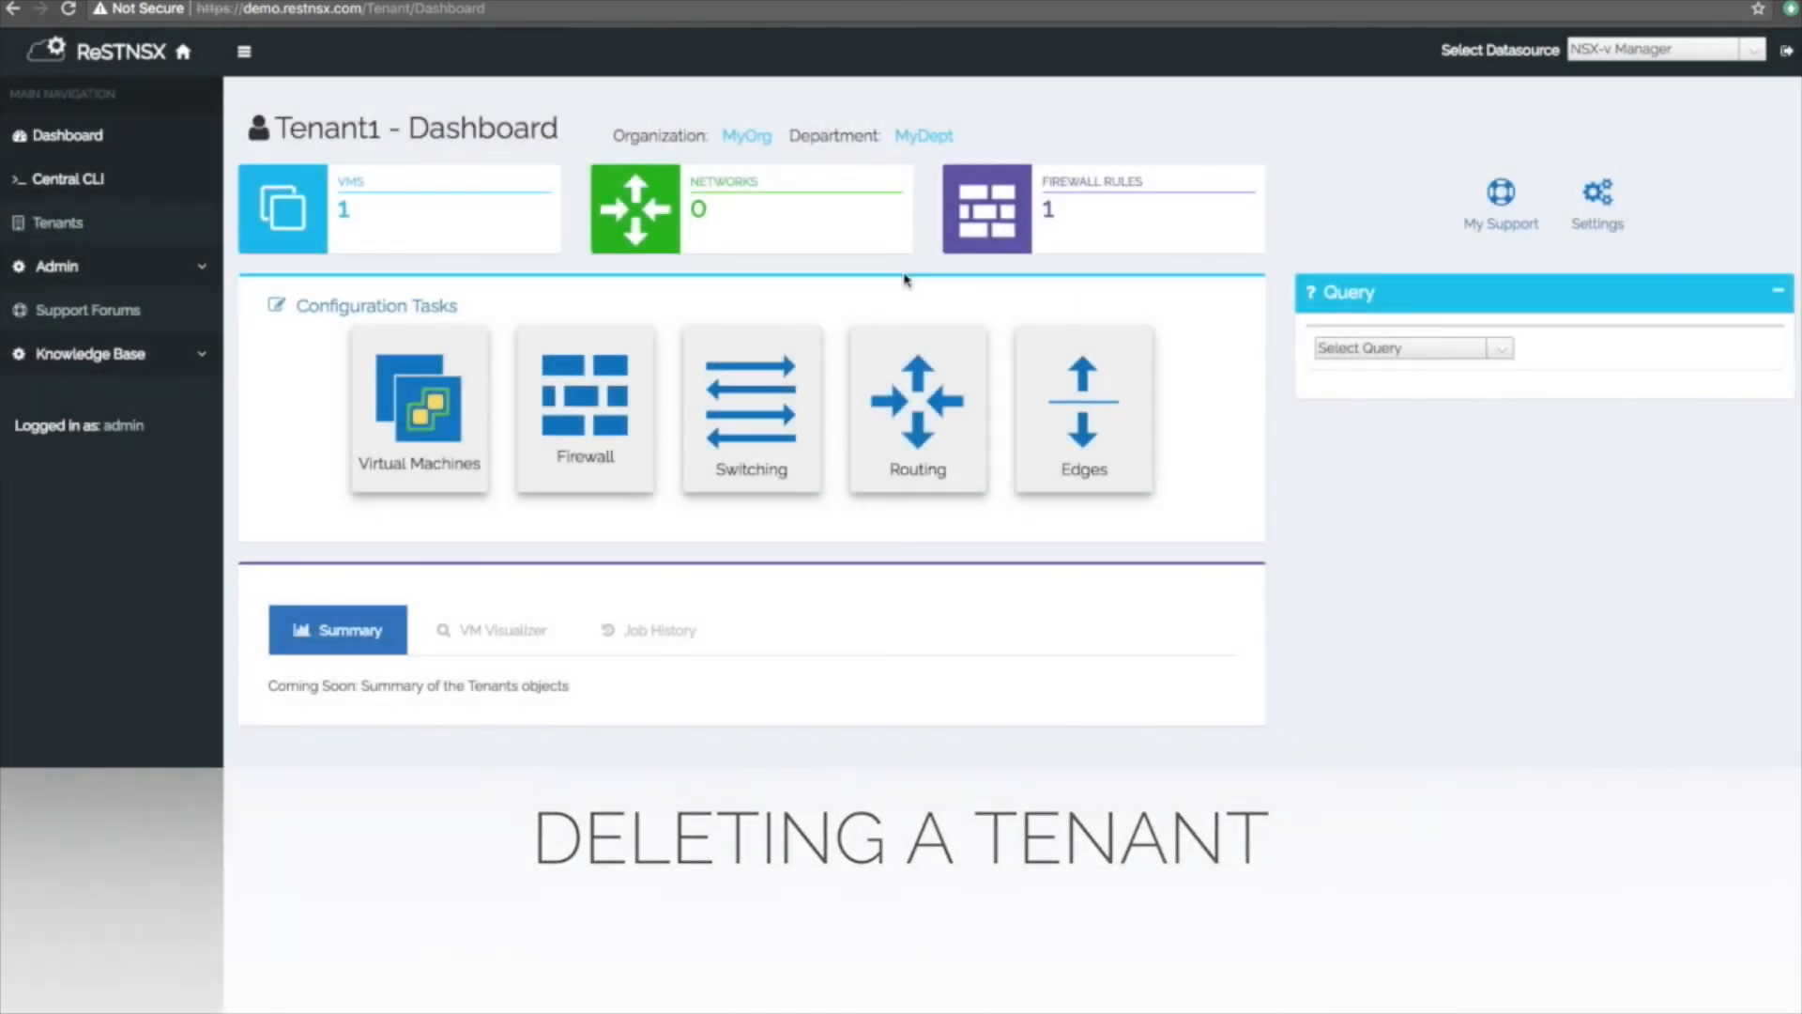
{"action": "left_click", "coordinate": [1589, 234]}
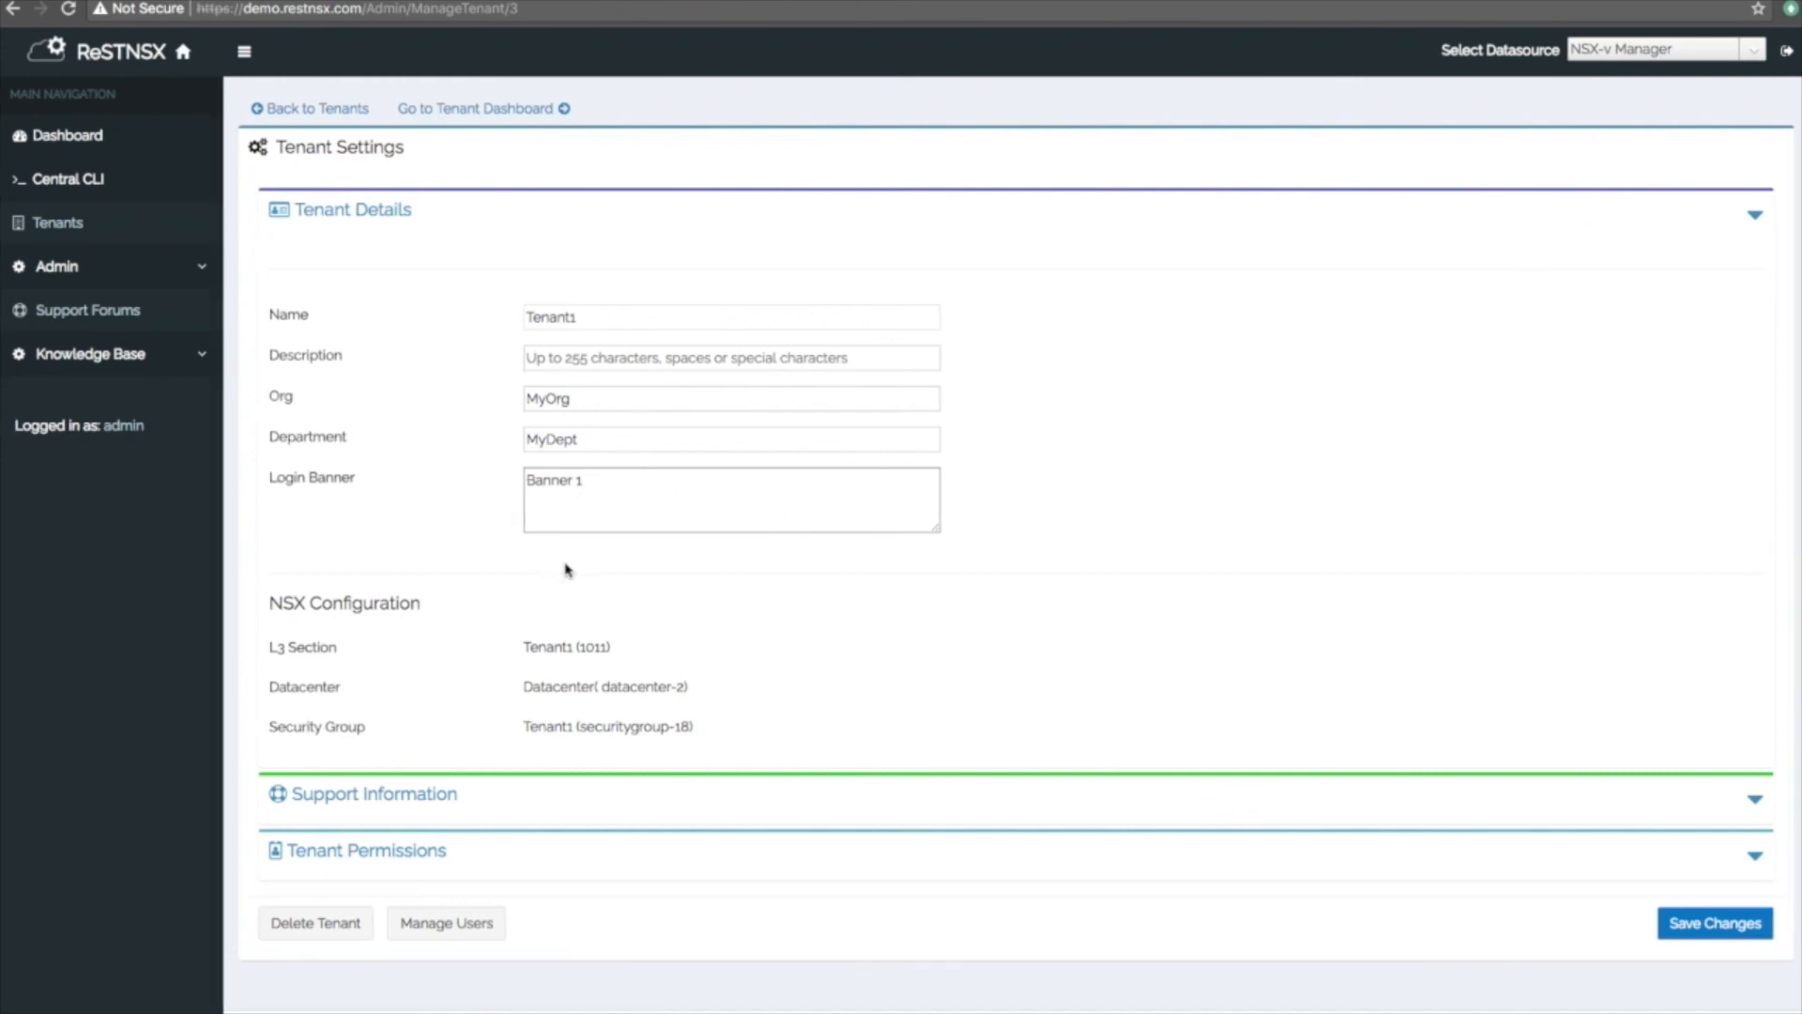
{"action": "left_click", "coordinate": [320, 932]}
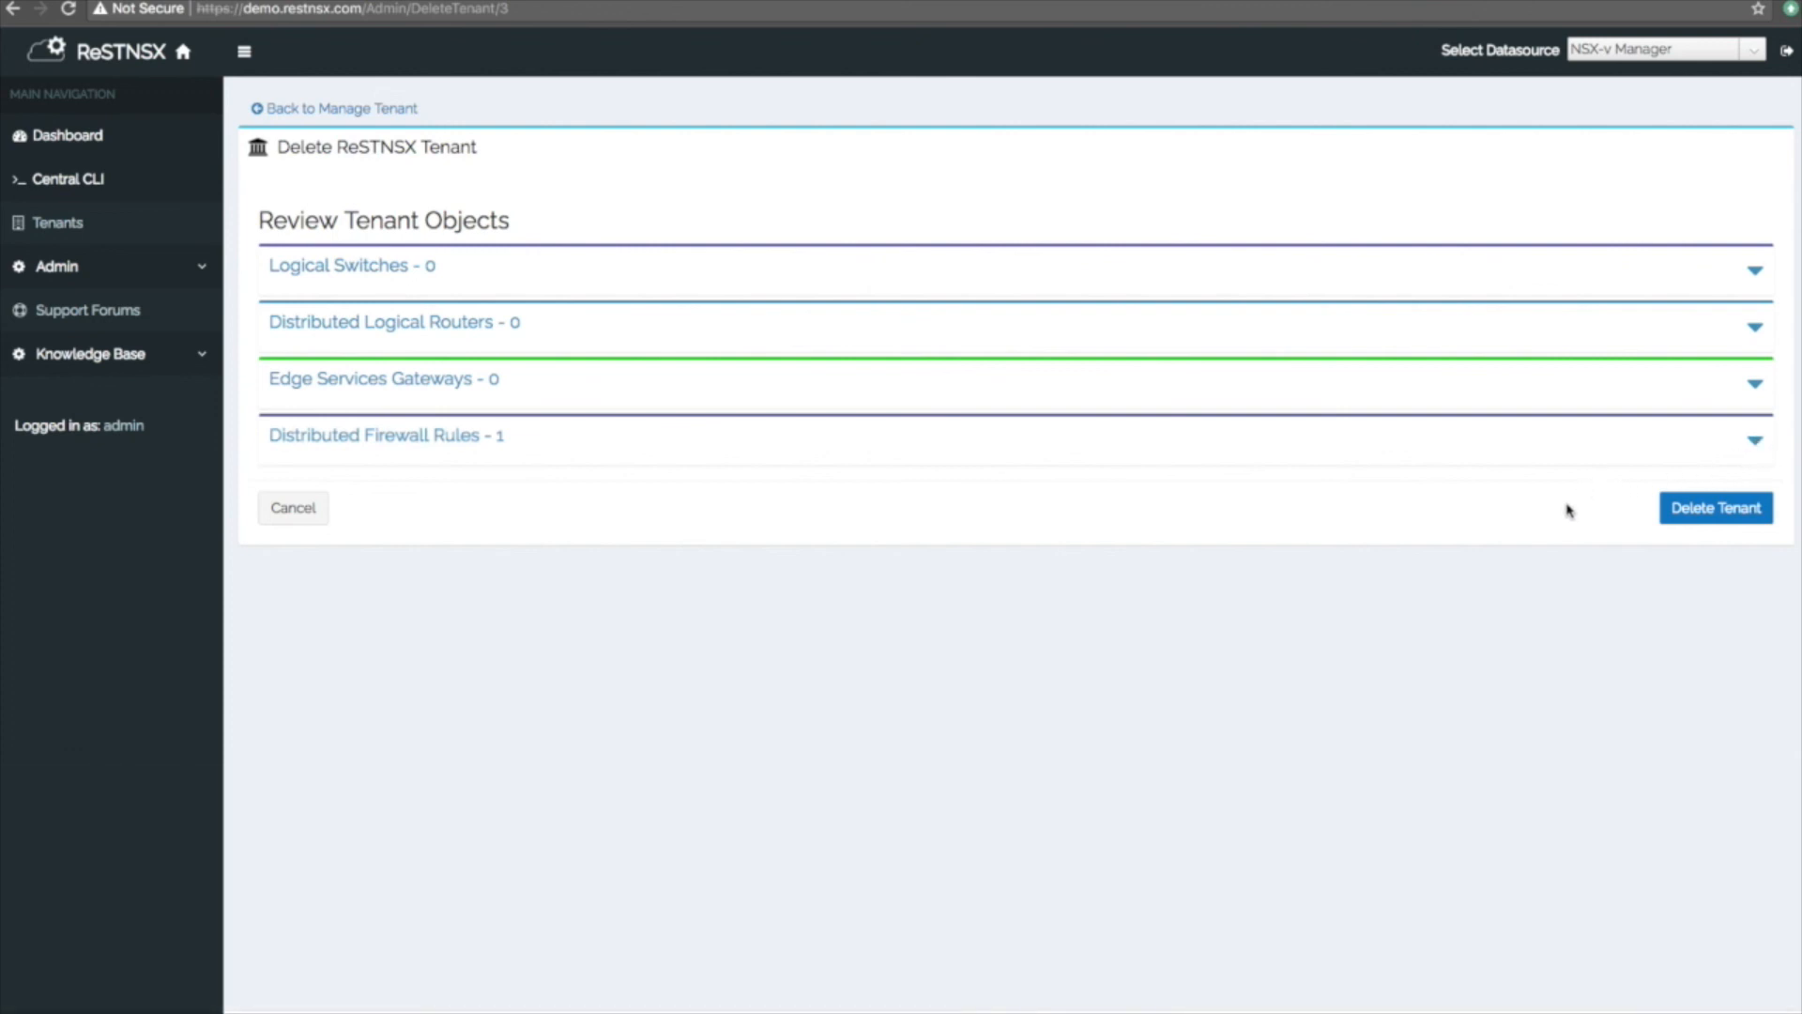
{"action": "left_click", "coordinate": [1708, 512]}
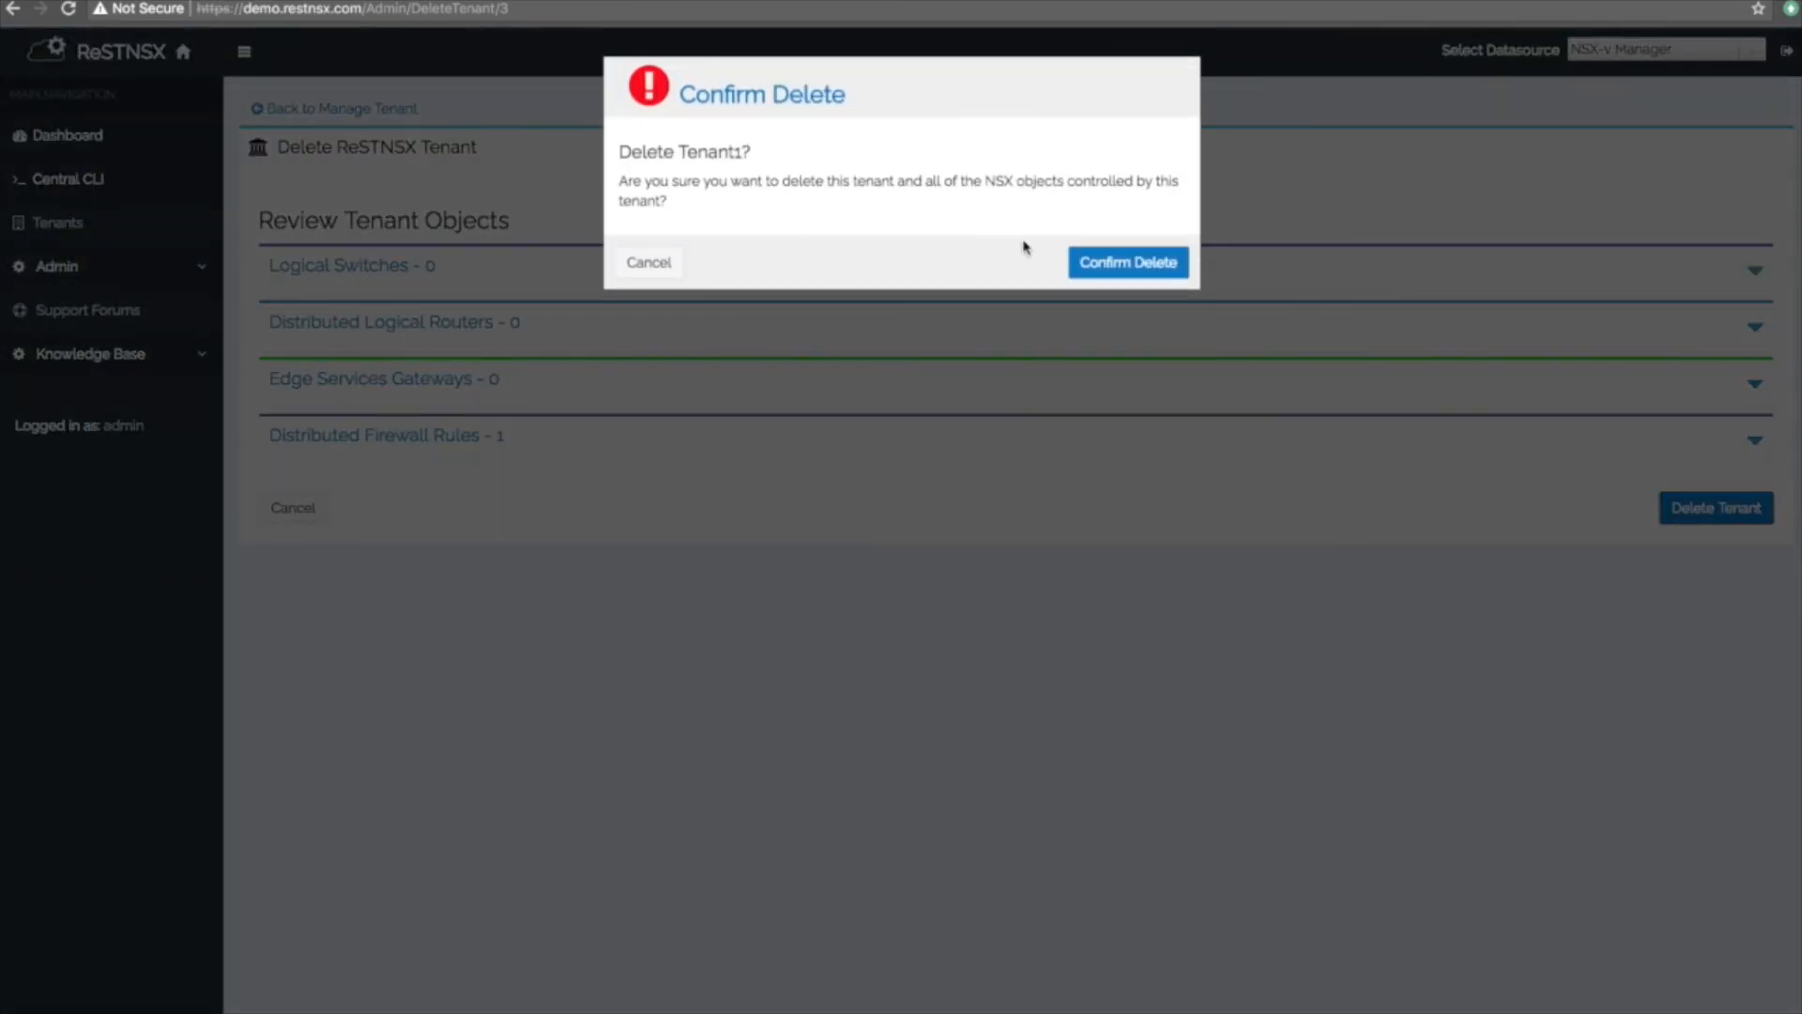
{"action": "left_click", "coordinate": [1127, 264]}
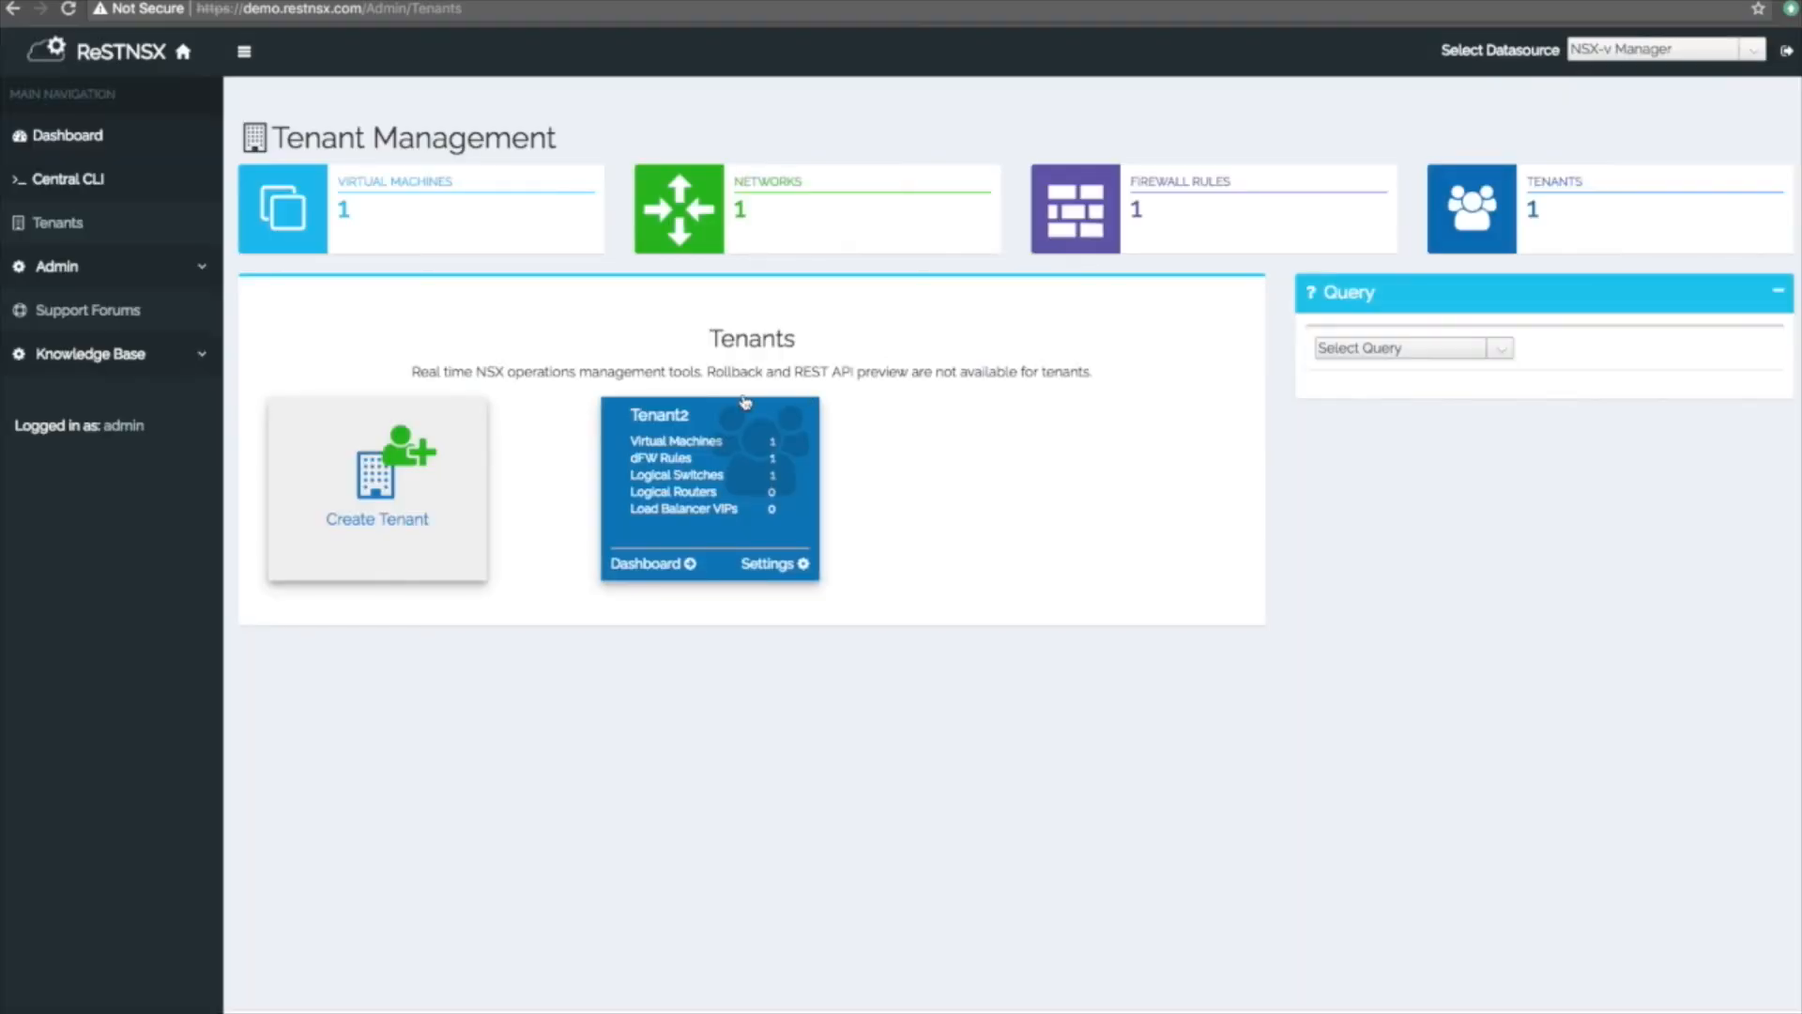
Delete Tenant2 from its Settings after reviewing its logical switches, then confirm.
{"action": "left_click", "coordinate": [671, 487]}
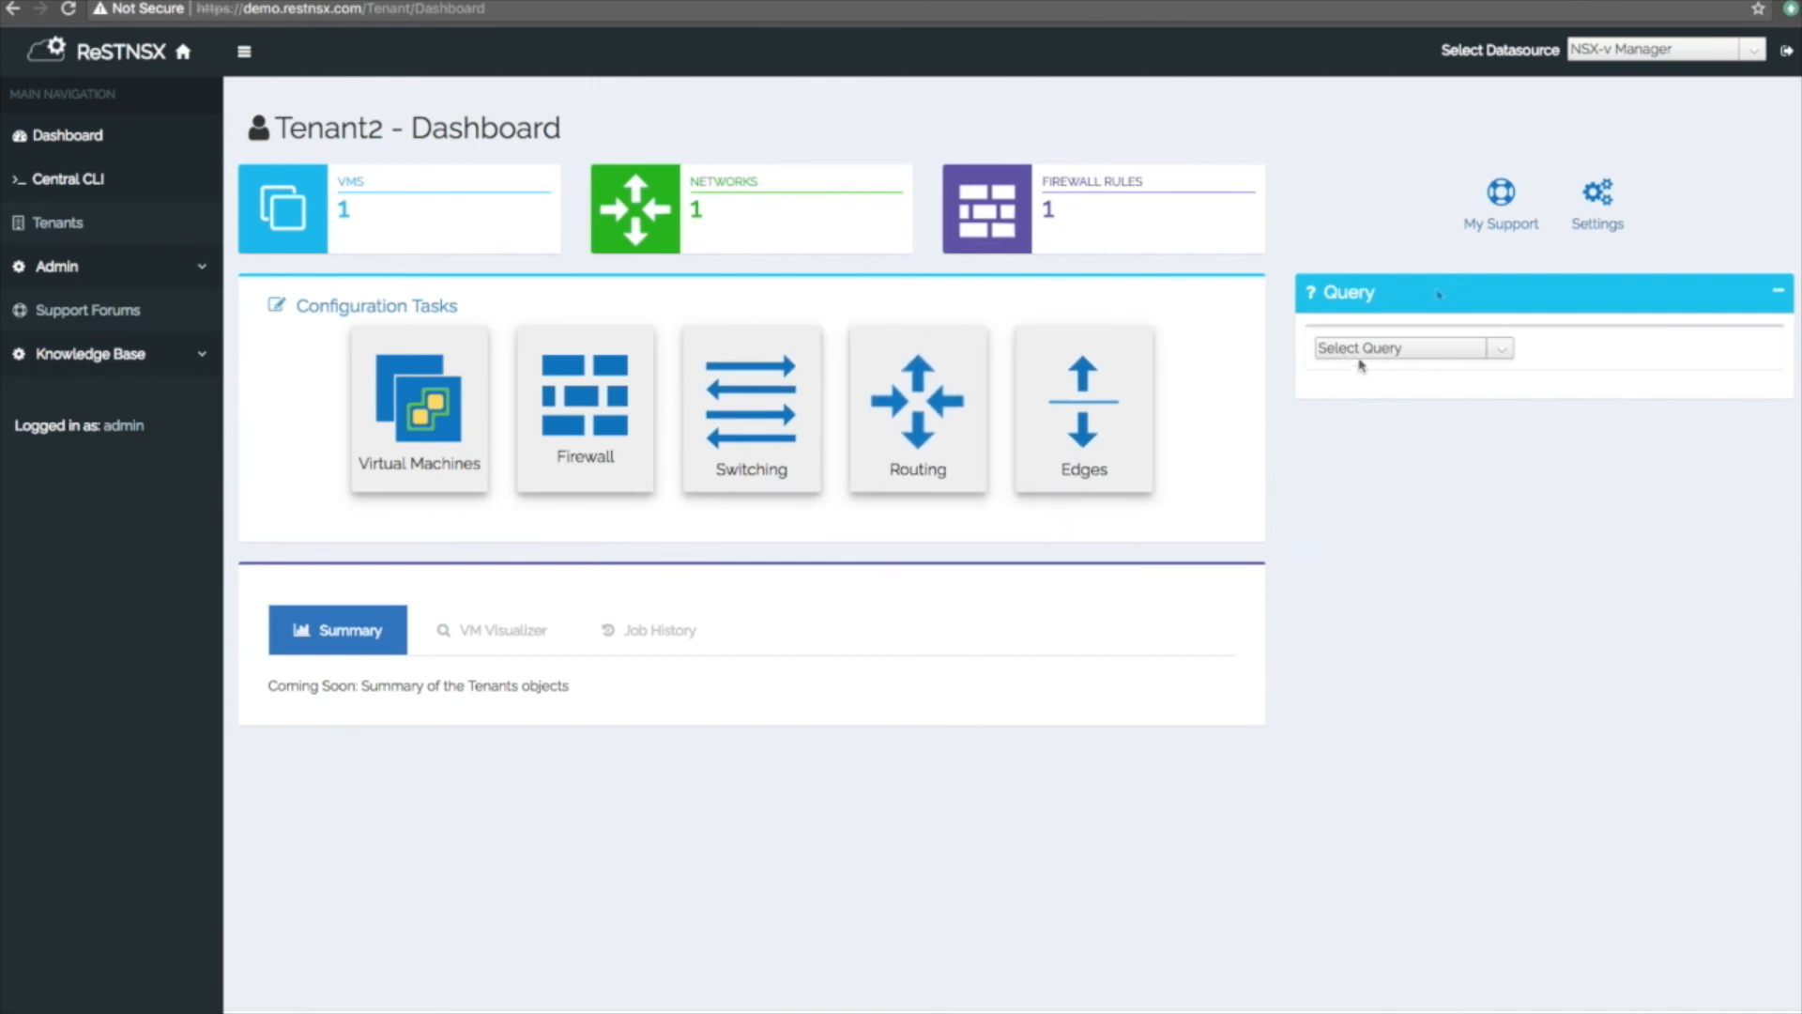
{"action": "left_click", "coordinate": [1587, 234]}
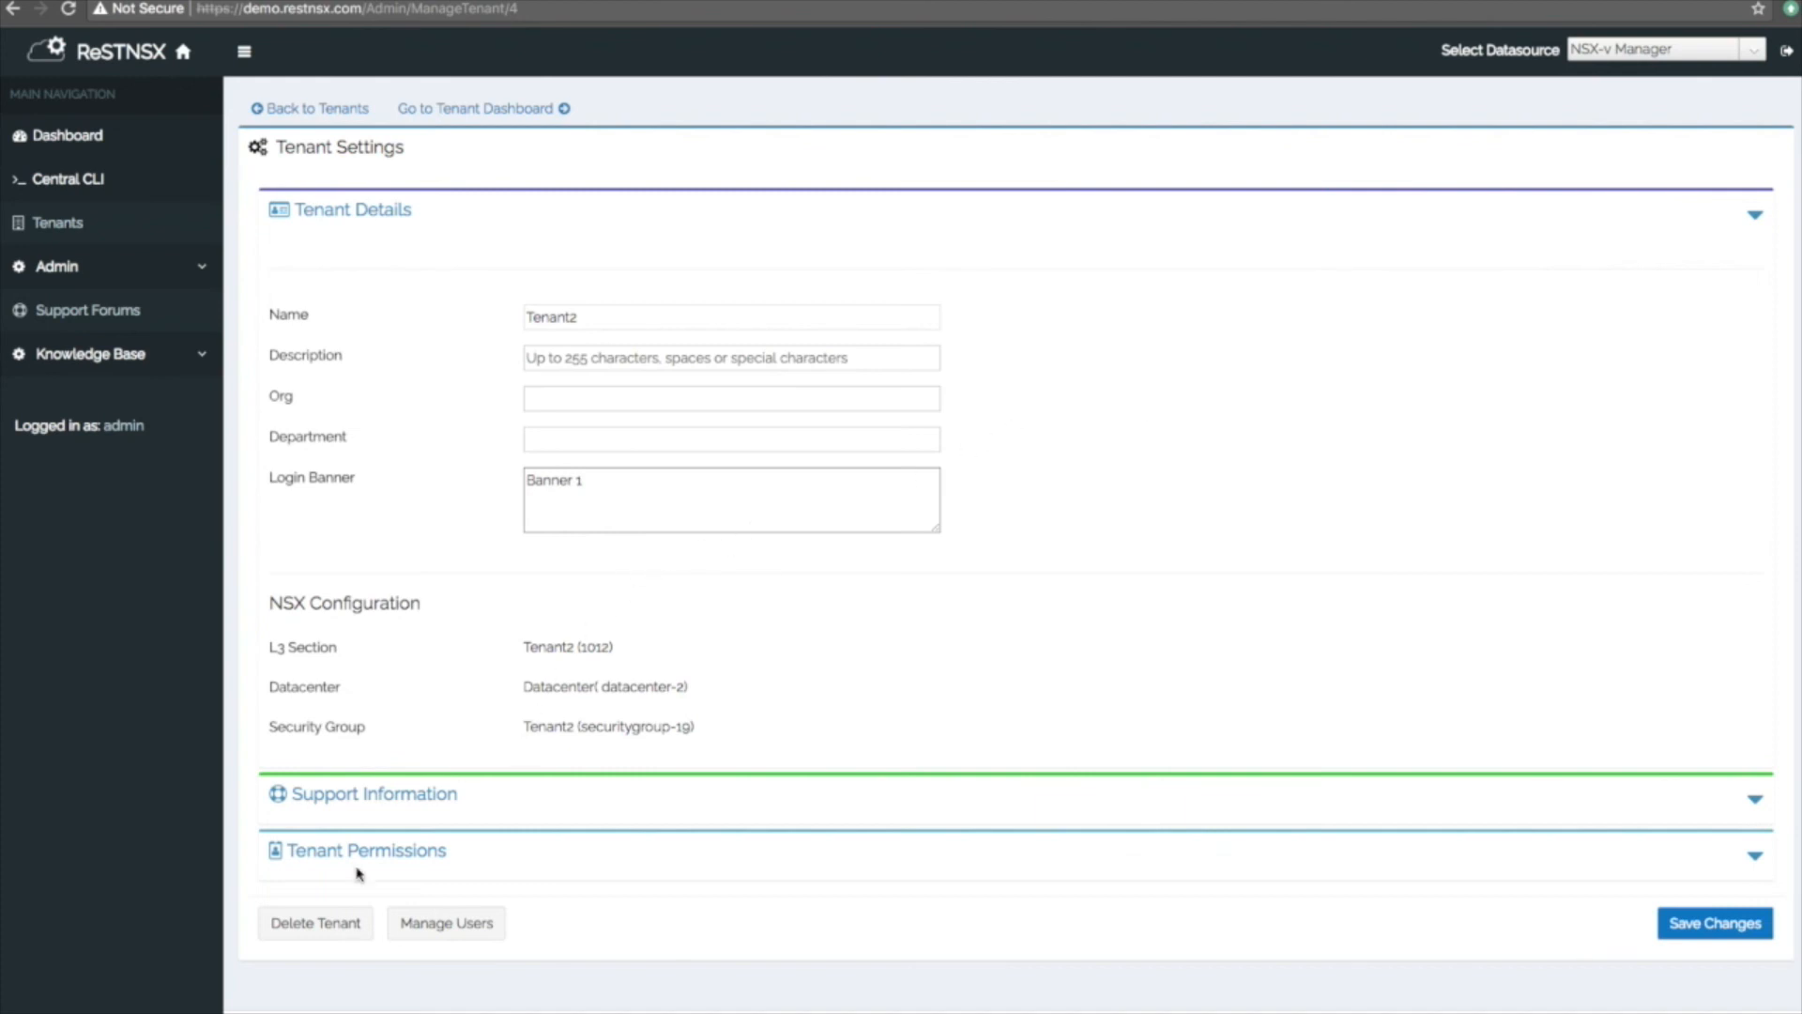
{"action": "left_click", "coordinate": [302, 930]}
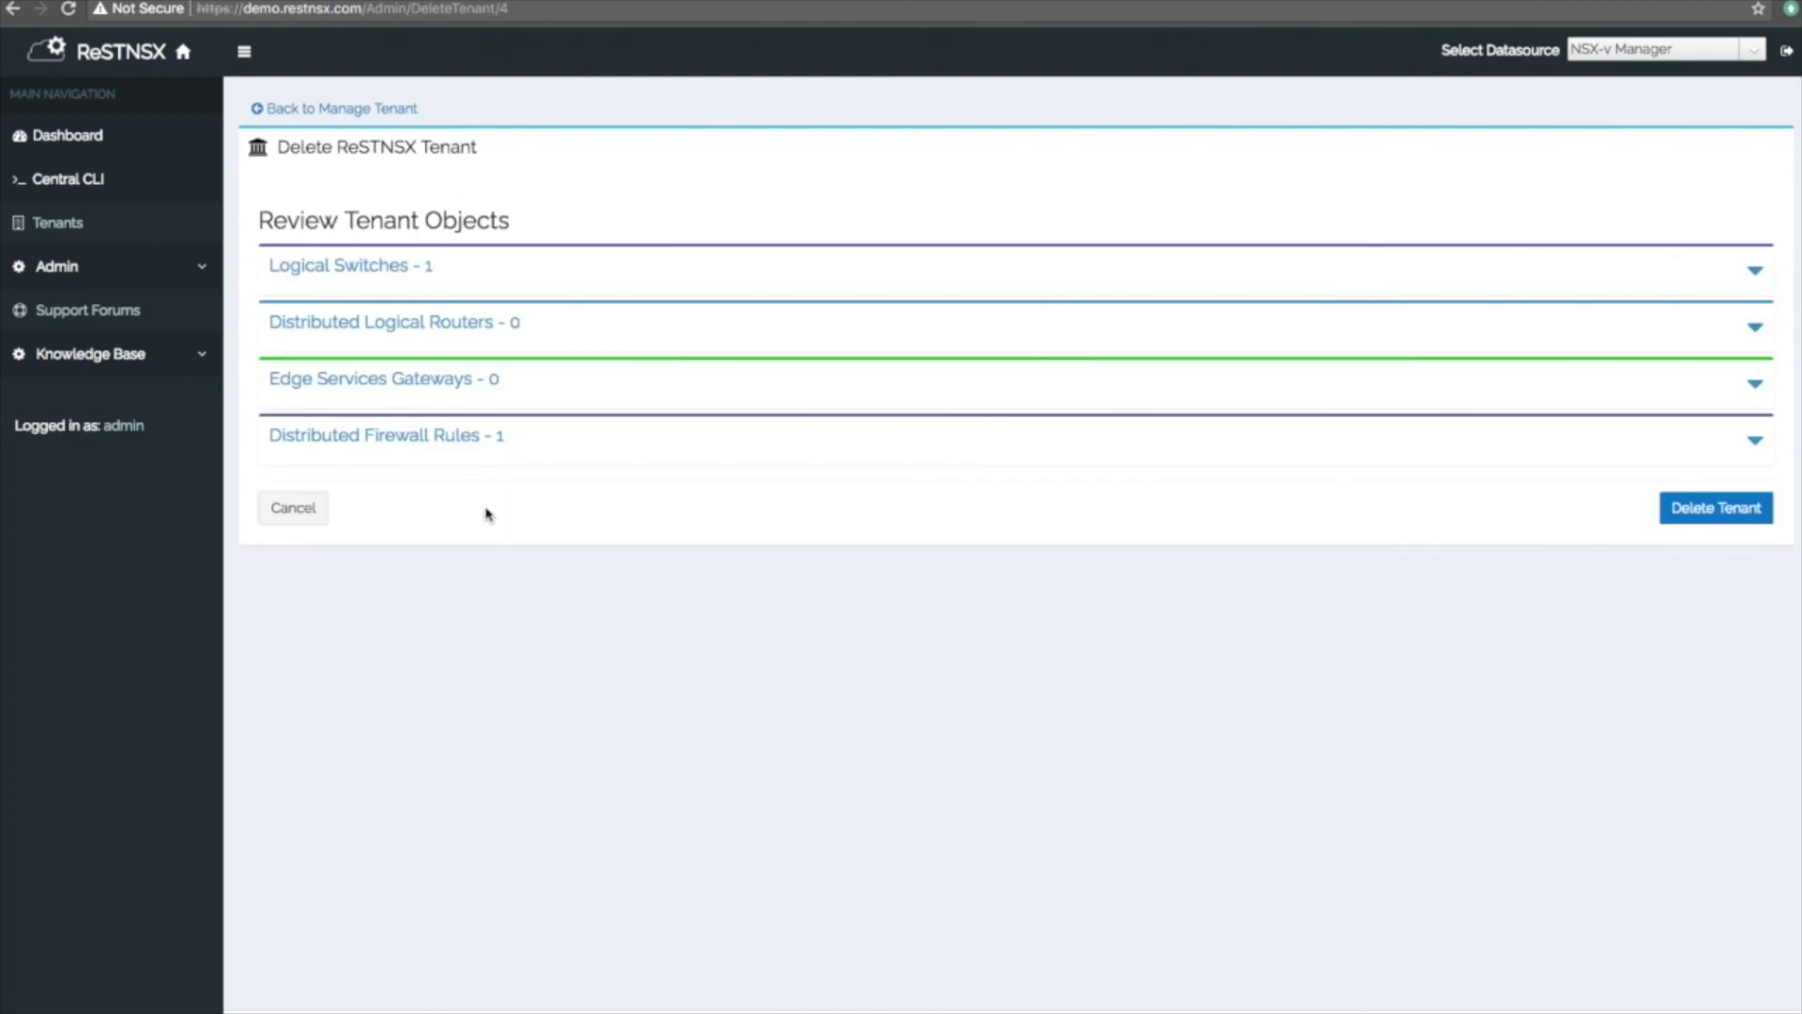
{"action": "left_click", "coordinate": [359, 264]}
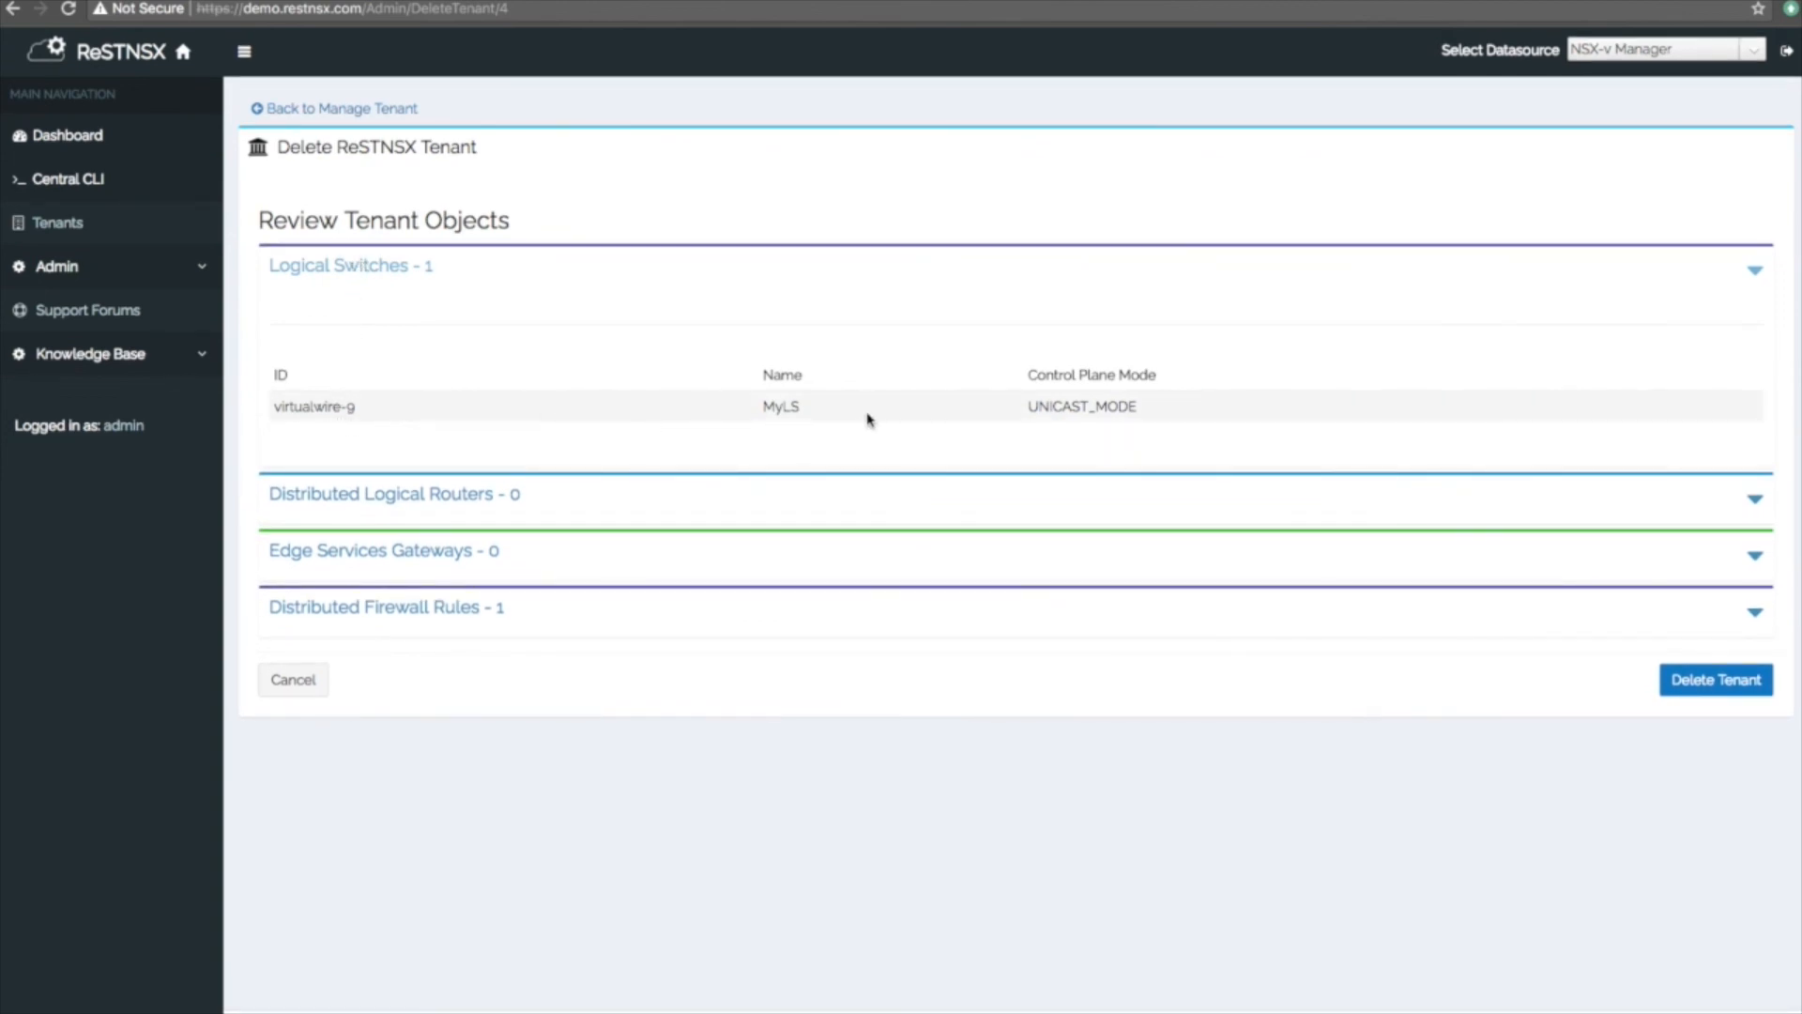
{"action": "left_click", "coordinate": [378, 271]}
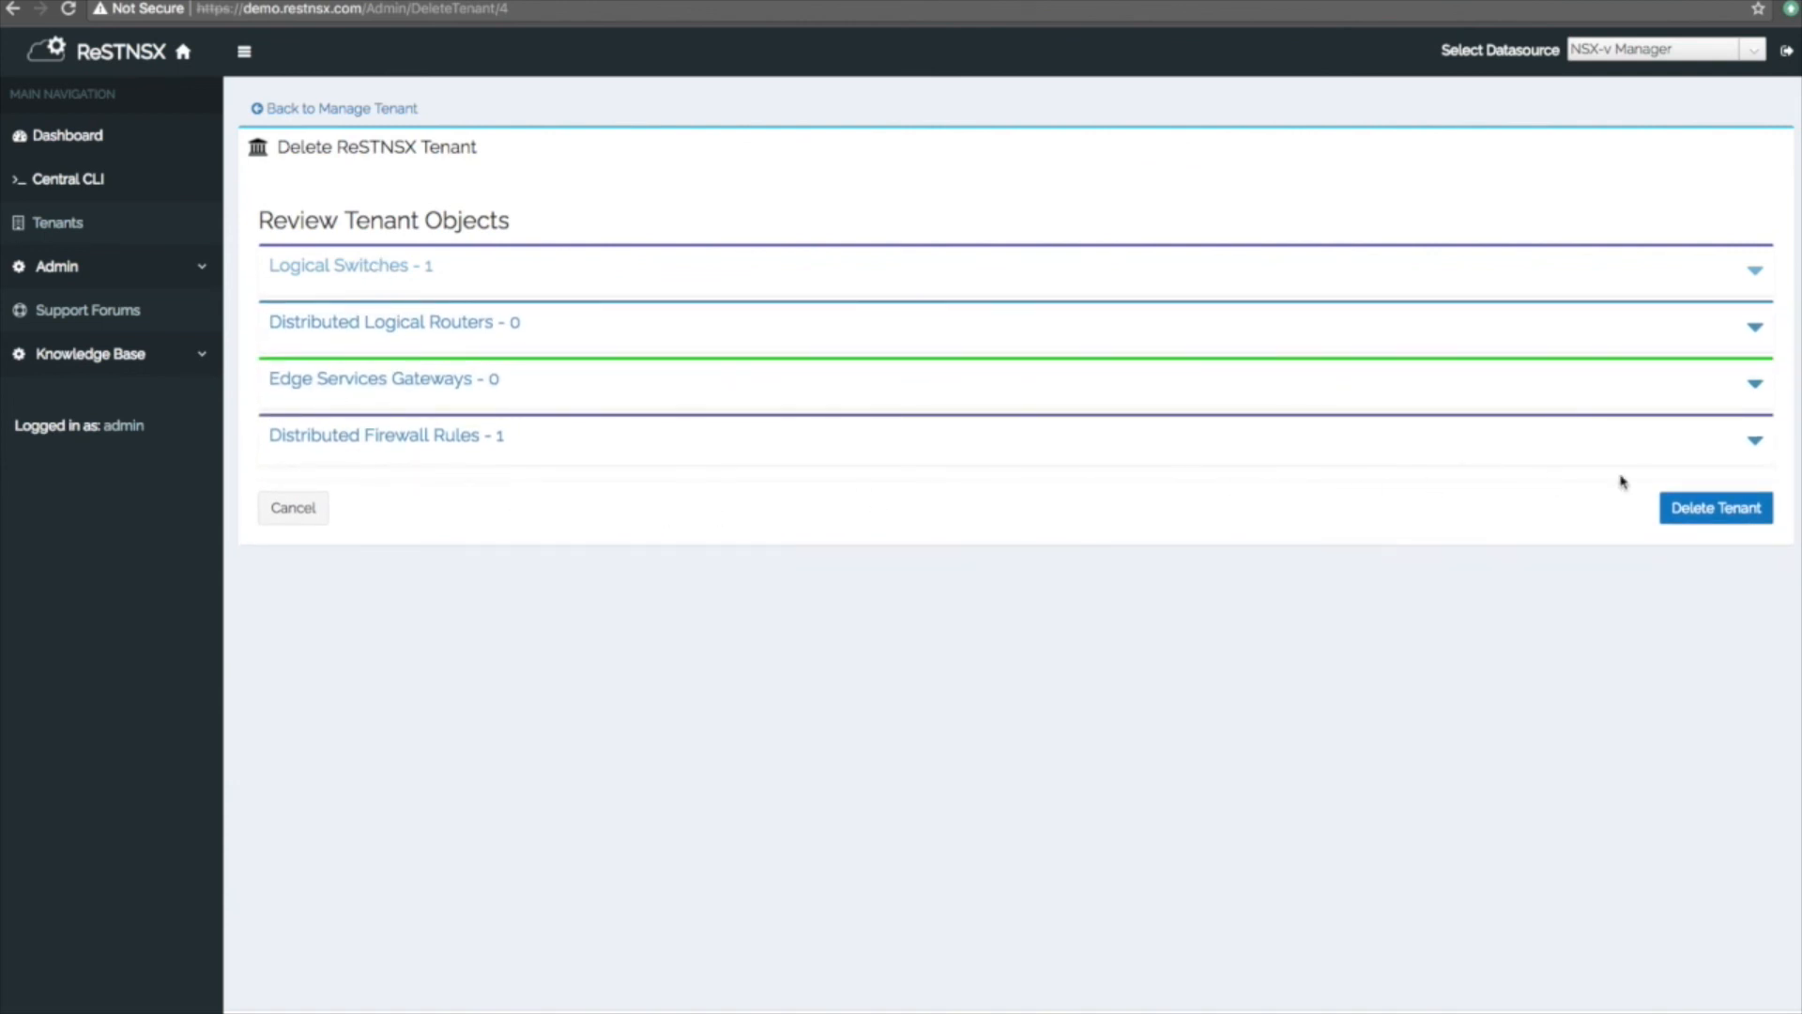
{"action": "left_click", "coordinate": [1714, 514]}
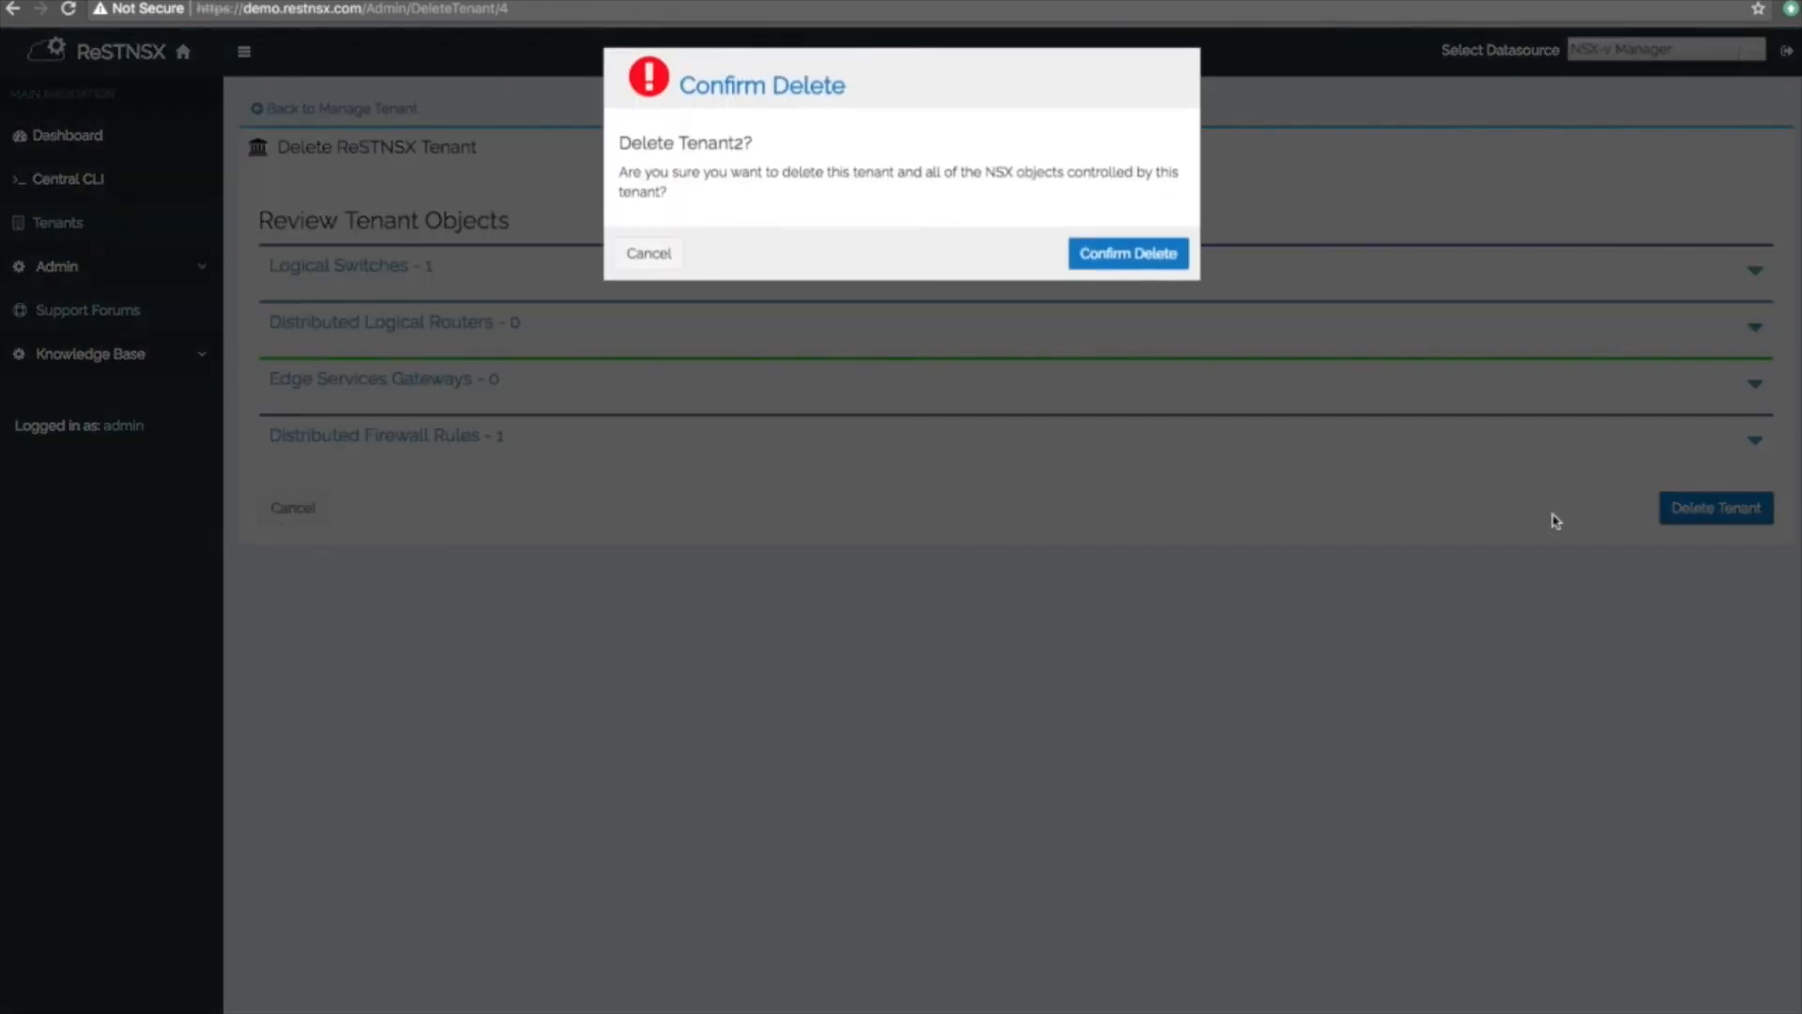
{"action": "left_click", "coordinate": [1119, 267]}
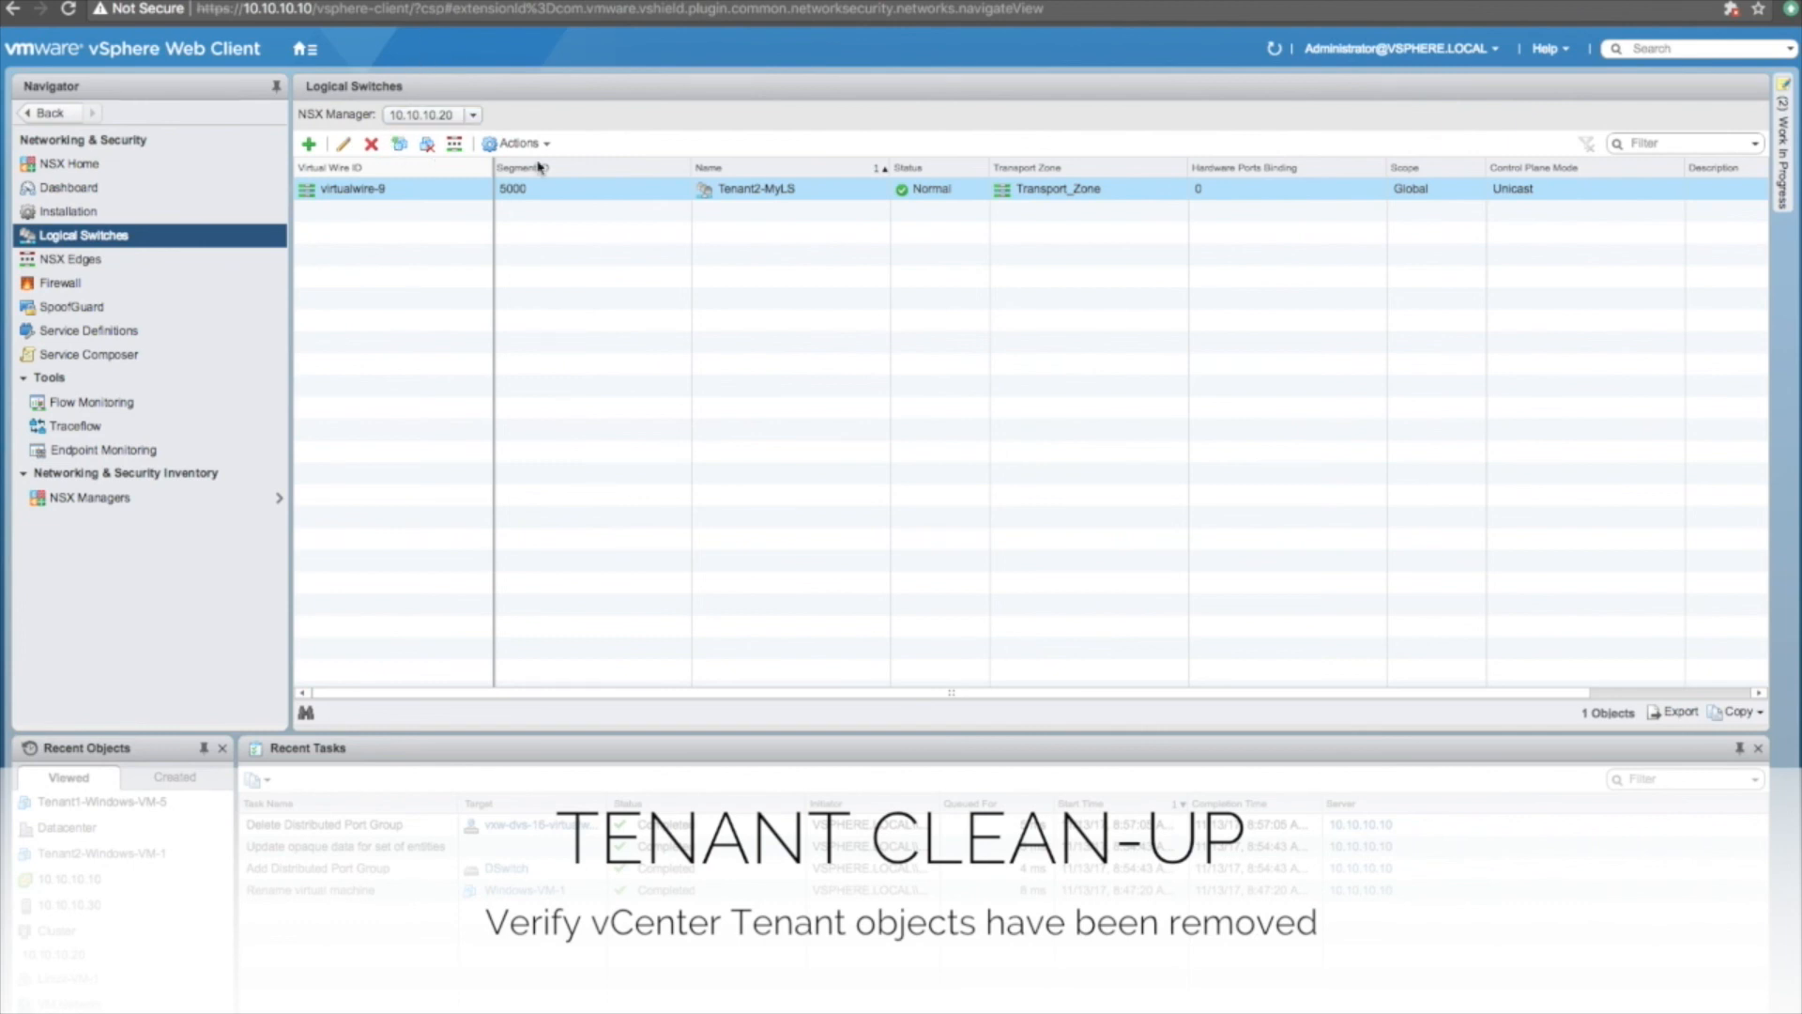
Refresh the empty Logical Switches list, then reload Firewall showing only Default Section Layer3.
{"action": "left_click", "coordinate": [1273, 48]}
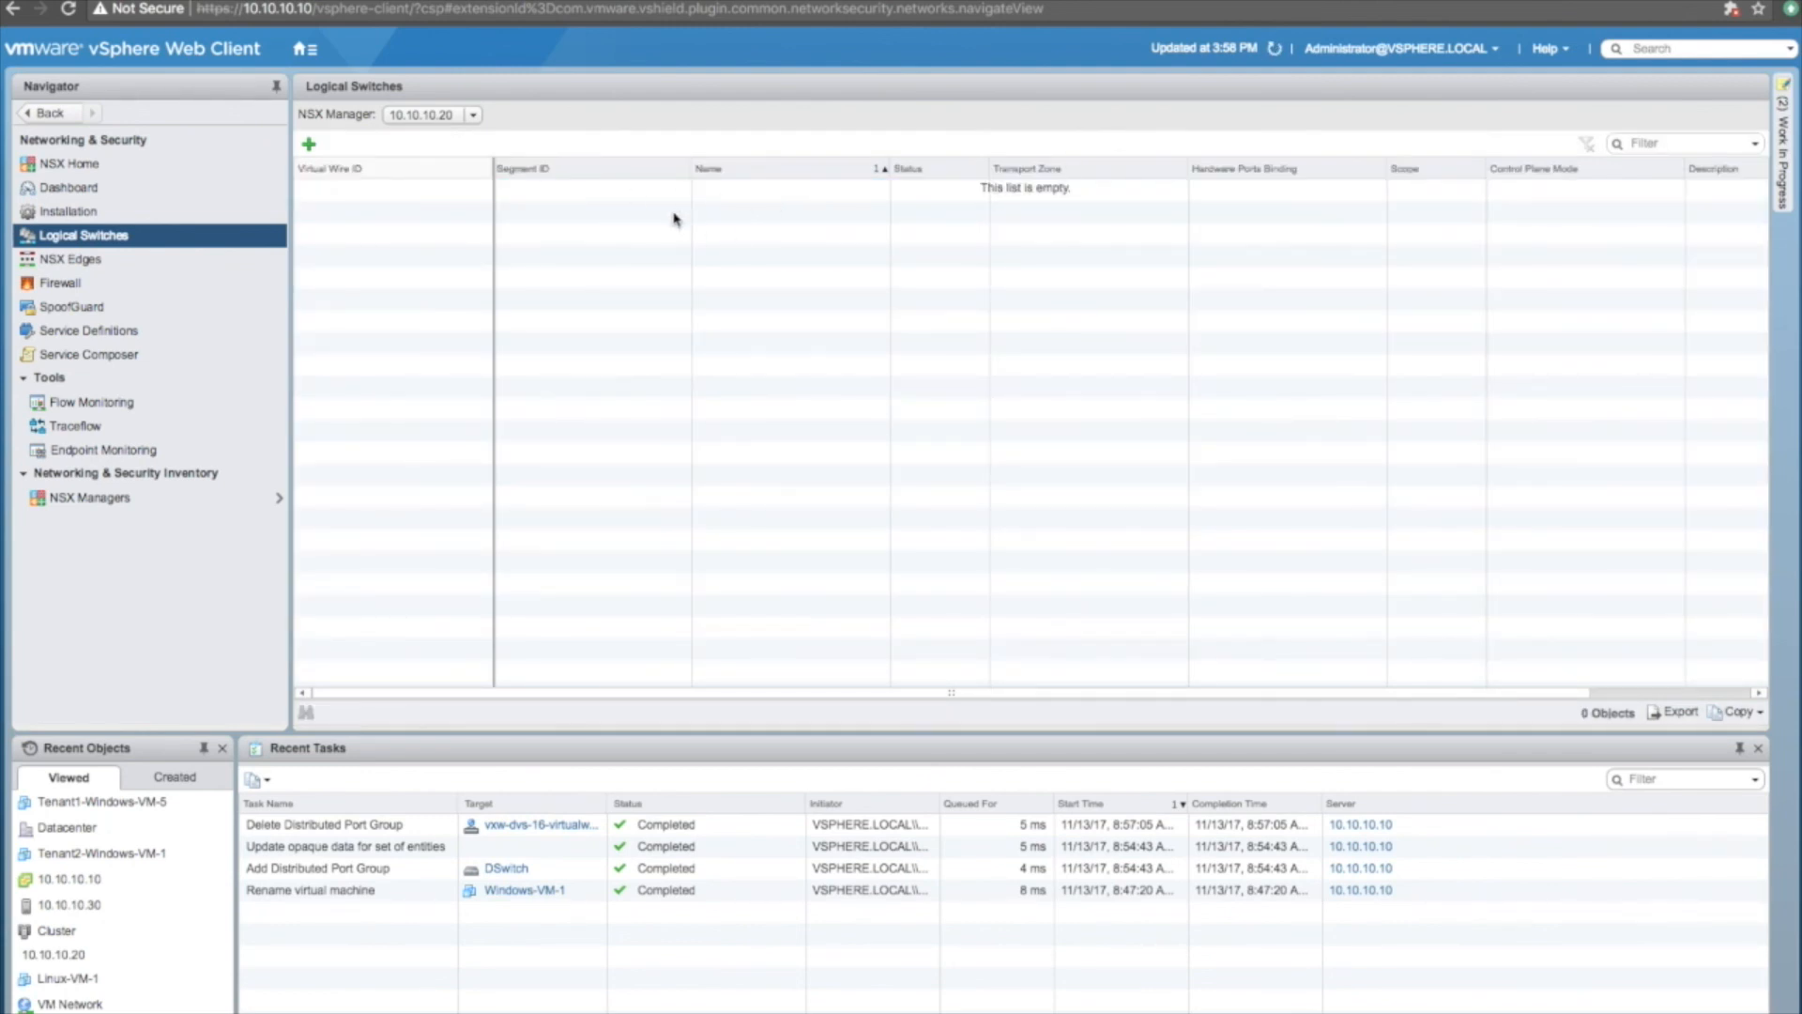
{"action": "left_click", "coordinate": [75, 284]}
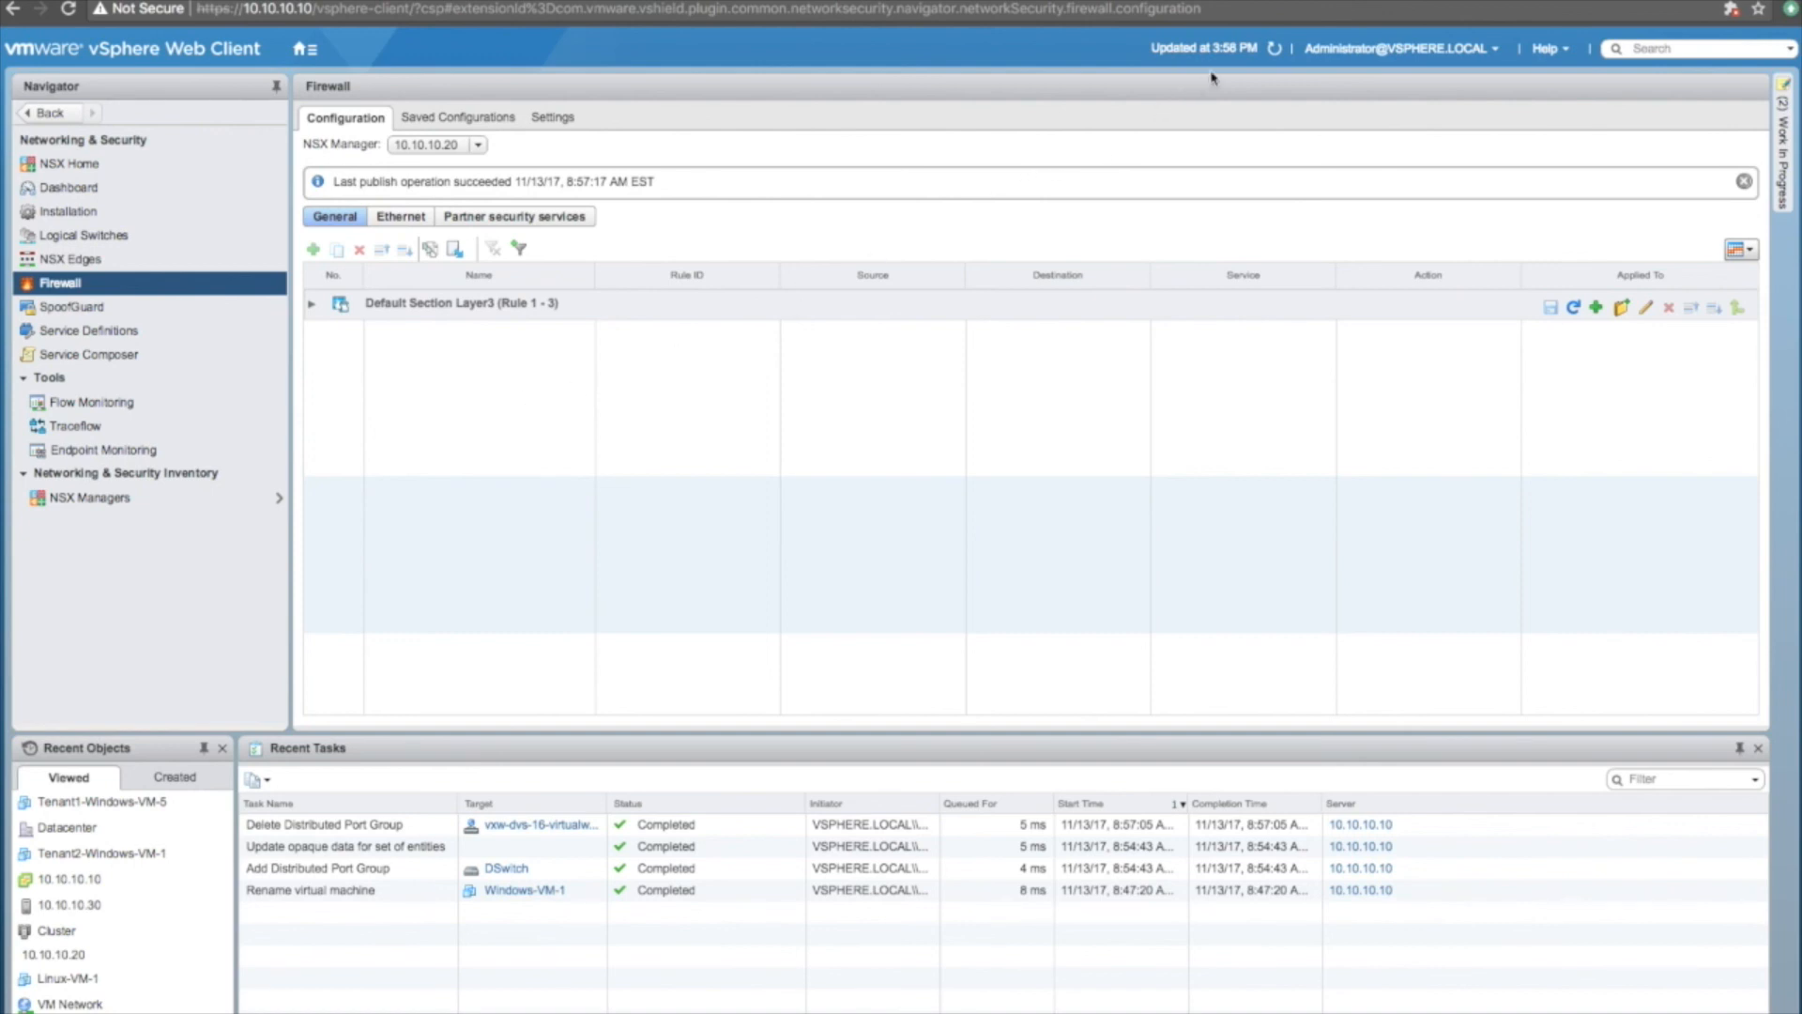
{"action": "left_click", "coordinate": [1274, 50]}
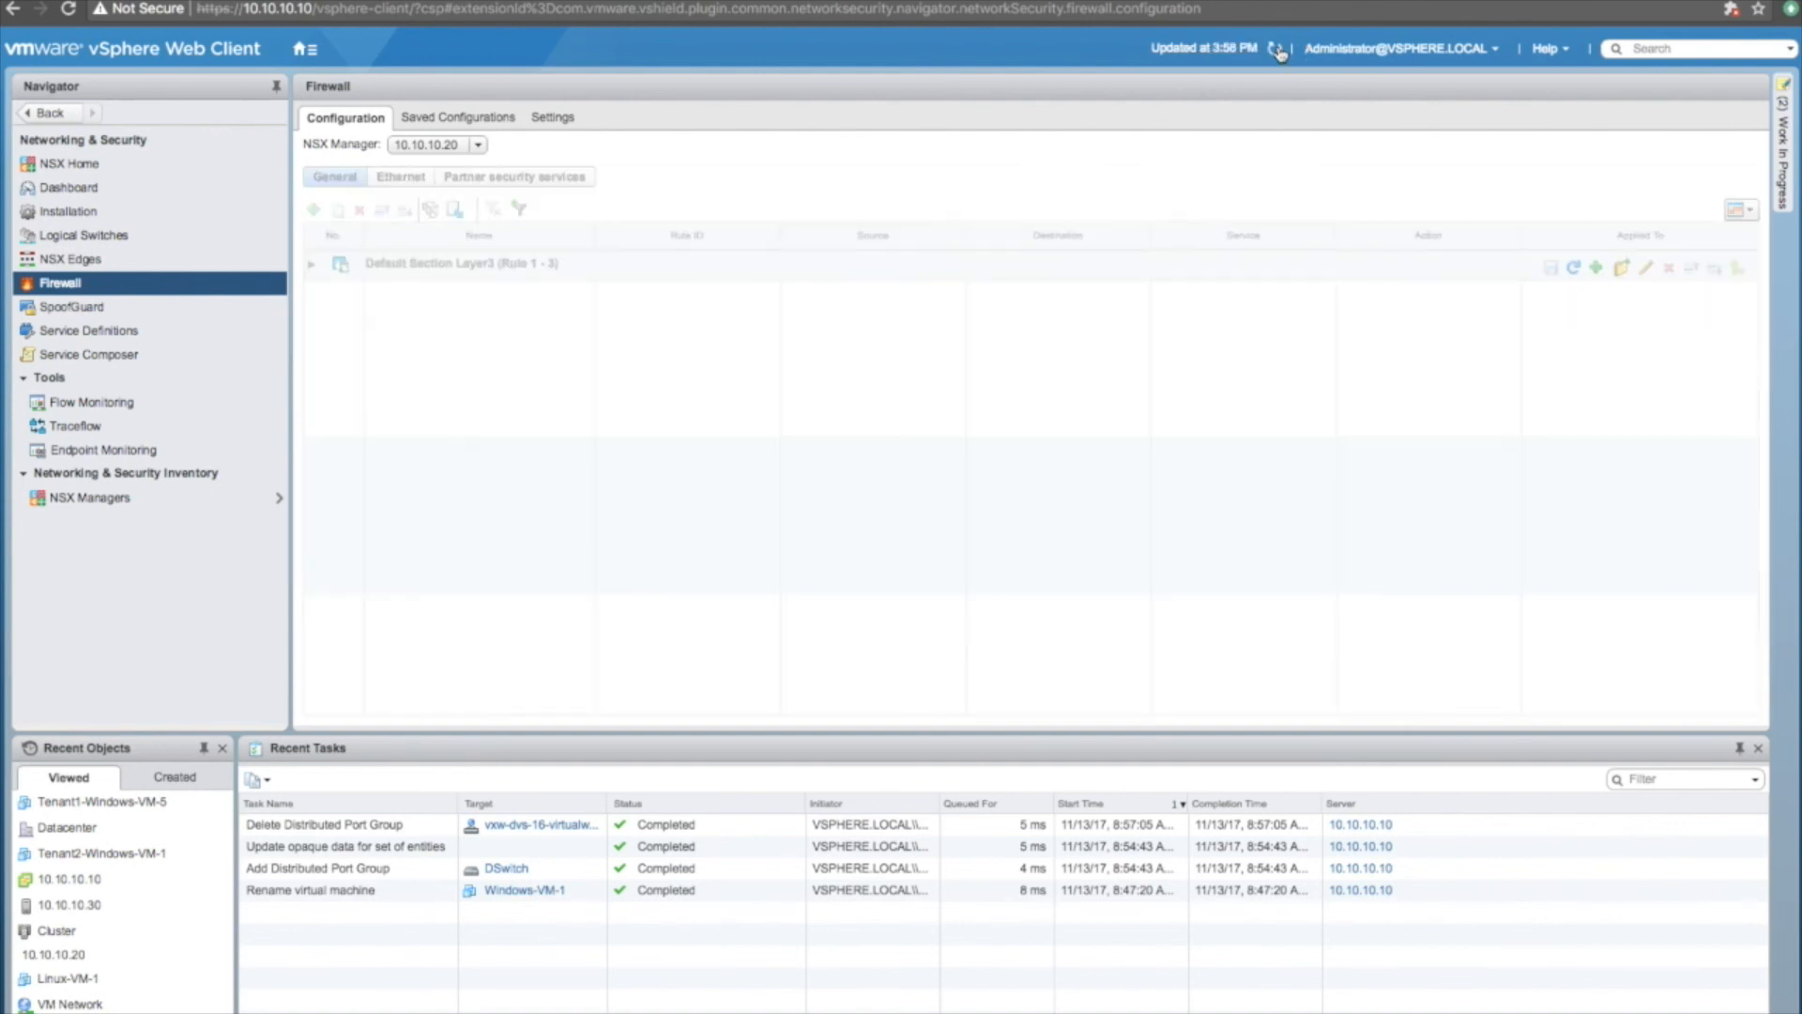